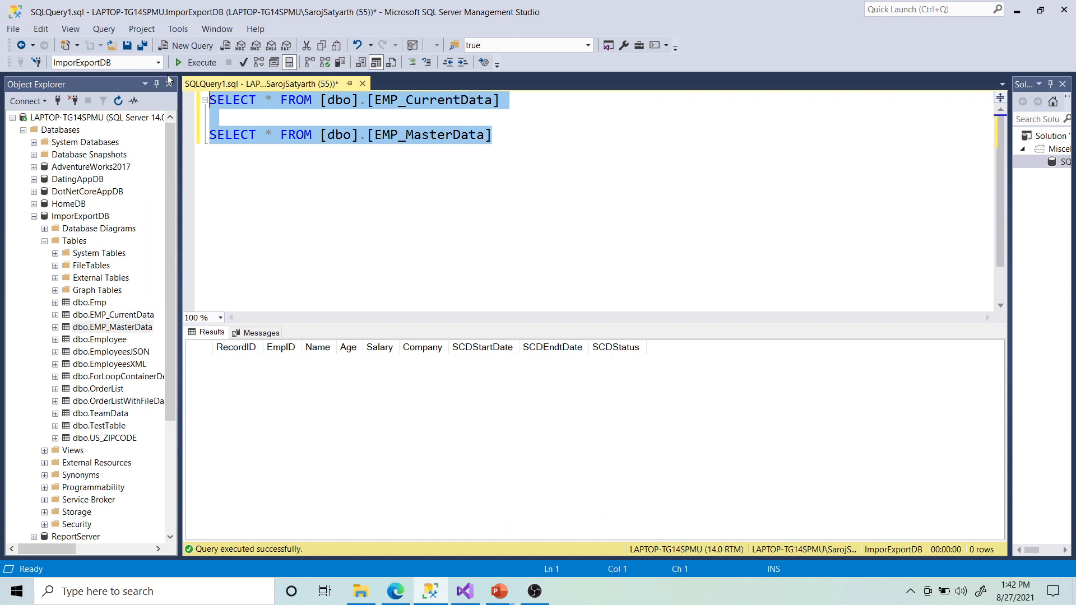
Step: Run the SELECT queries on EMP_CurrentData and EMP_MasterData and examine the RecordID and EmpID columns of the current data
{"action": "left_click", "coordinate": [196, 63]}
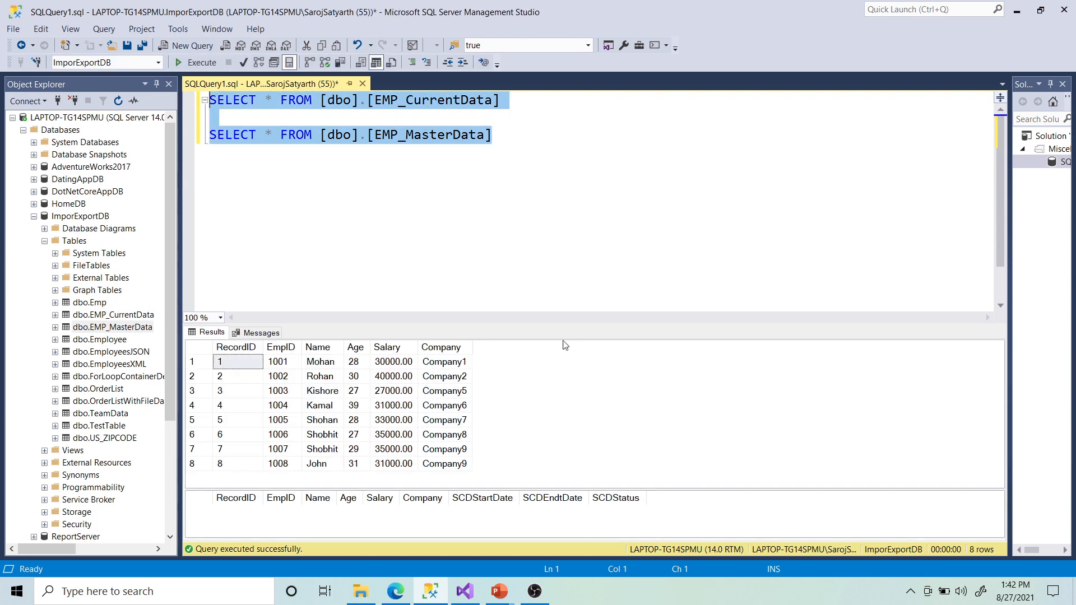
{"action": "left_click", "coordinate": [233, 348]}
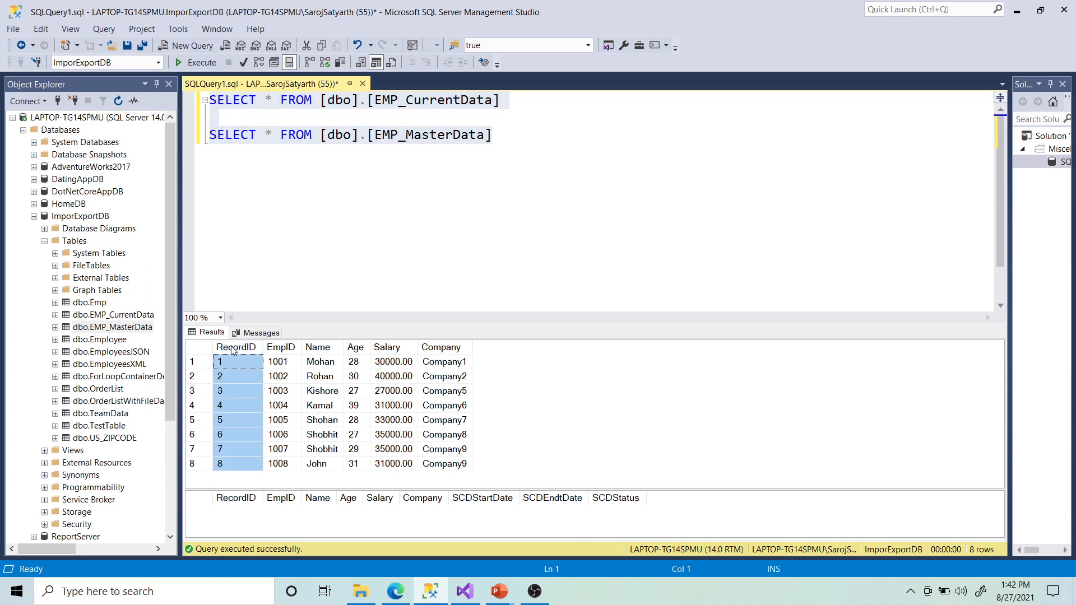
{"action": "left_click", "coordinate": [239, 349]}
{"action": "left_click", "coordinate": [284, 350]}
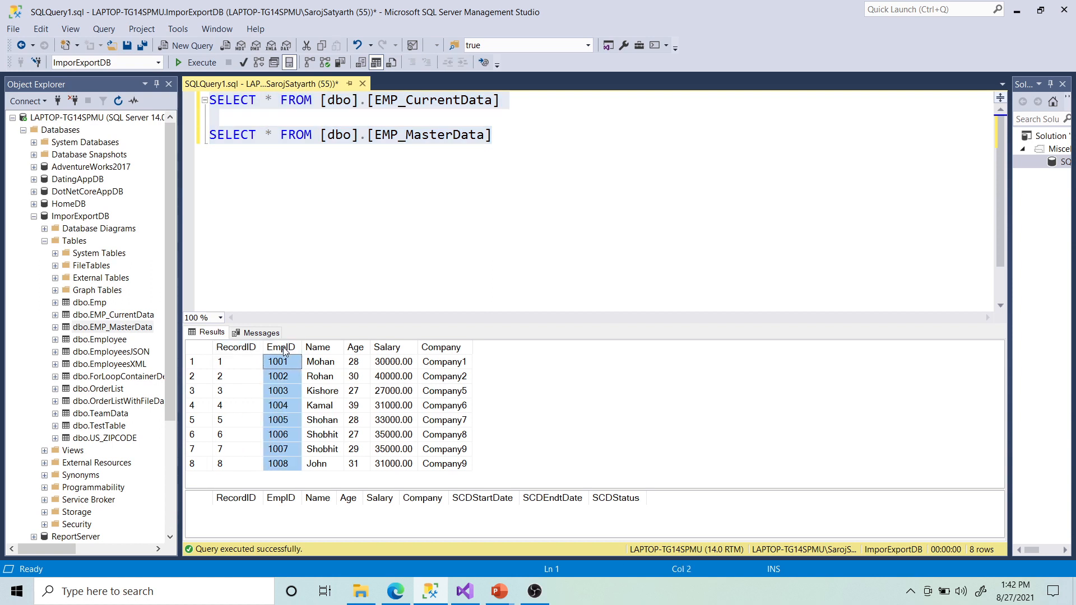
{"action": "left_click", "coordinate": [280, 502]}
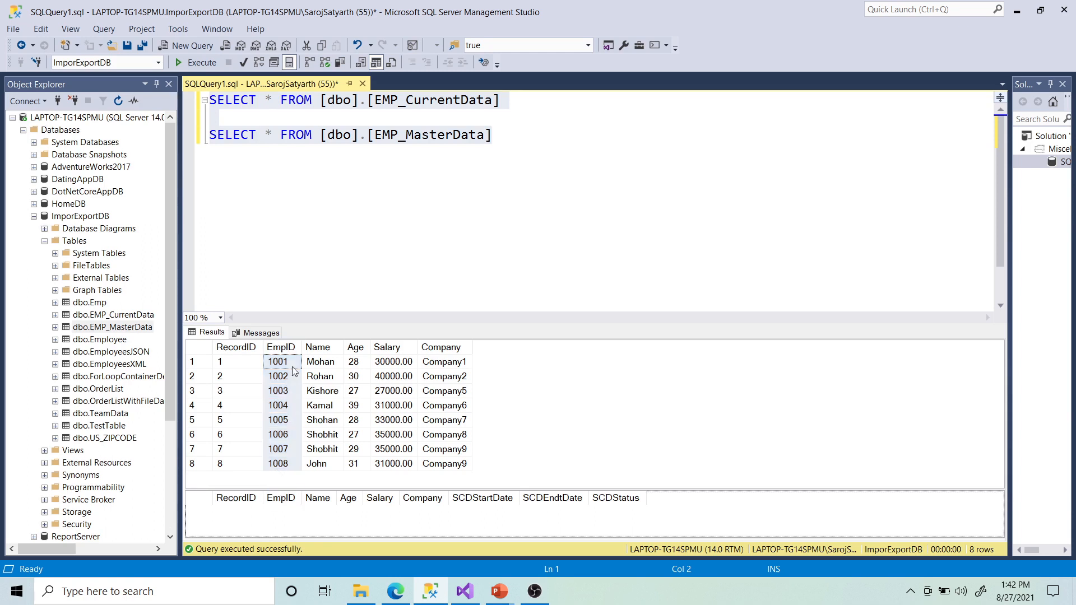
{"action": "left_click", "coordinate": [289, 362]}
{"action": "left_click", "coordinate": [286, 378]}
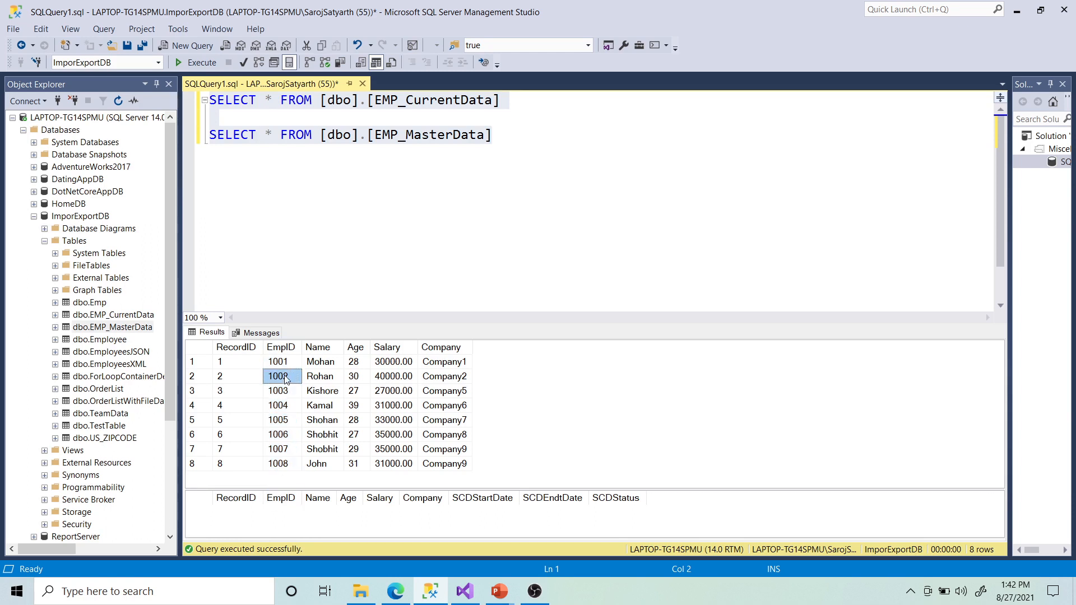
{"action": "left_click", "coordinate": [285, 367]}
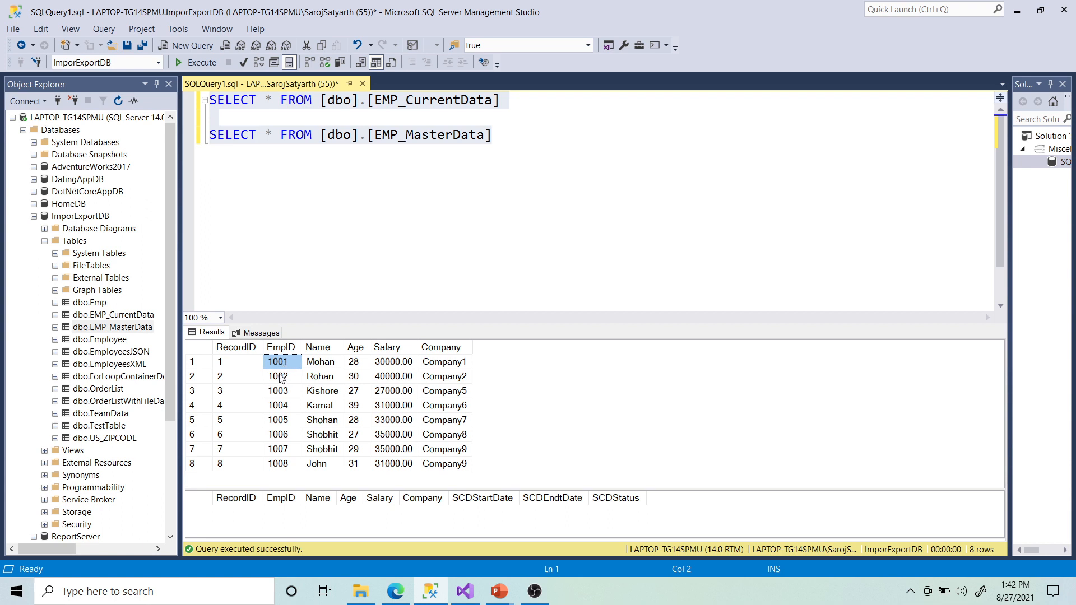
{"action": "left_click", "coordinate": [282, 378]}
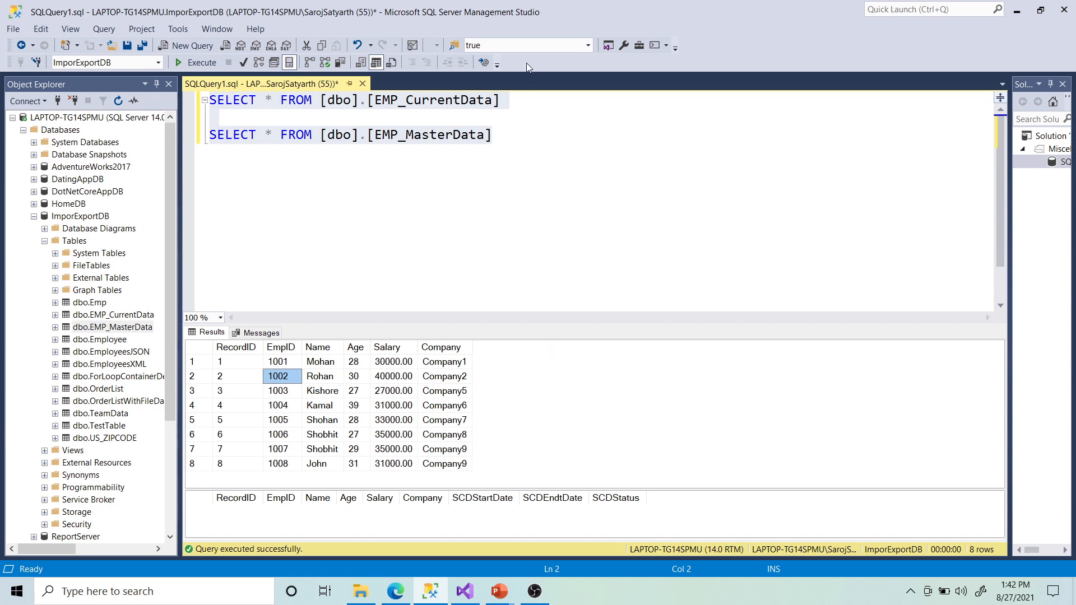
{"action": "left_click", "coordinate": [530, 136]}
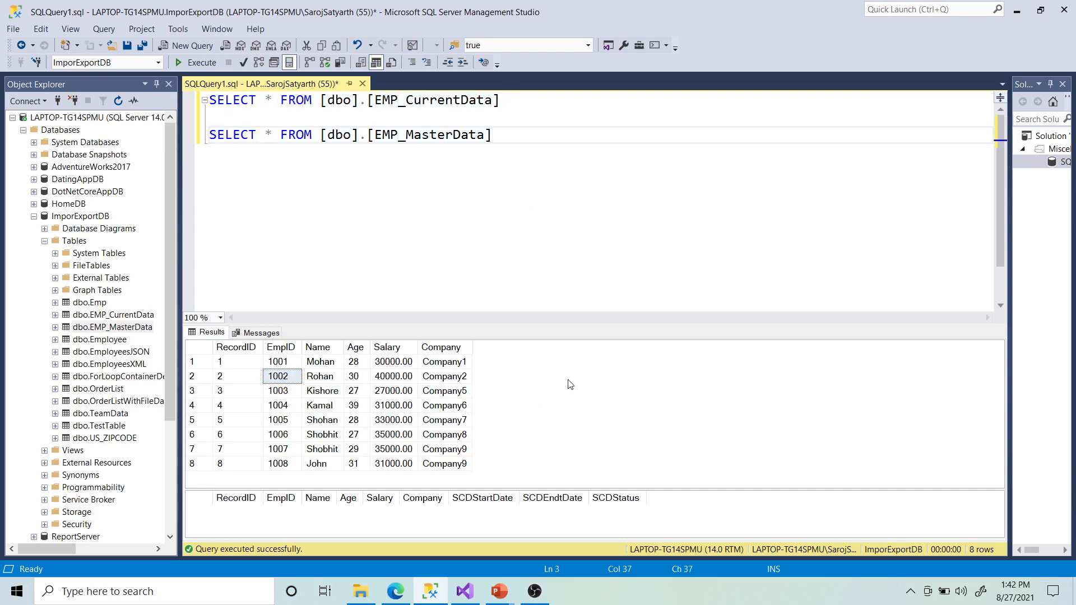
Step: Compare the first EMP_CurrentData record field by field with the column structure of EMP_MasterData in the query results
{"action": "left_click", "coordinate": [235, 511]}
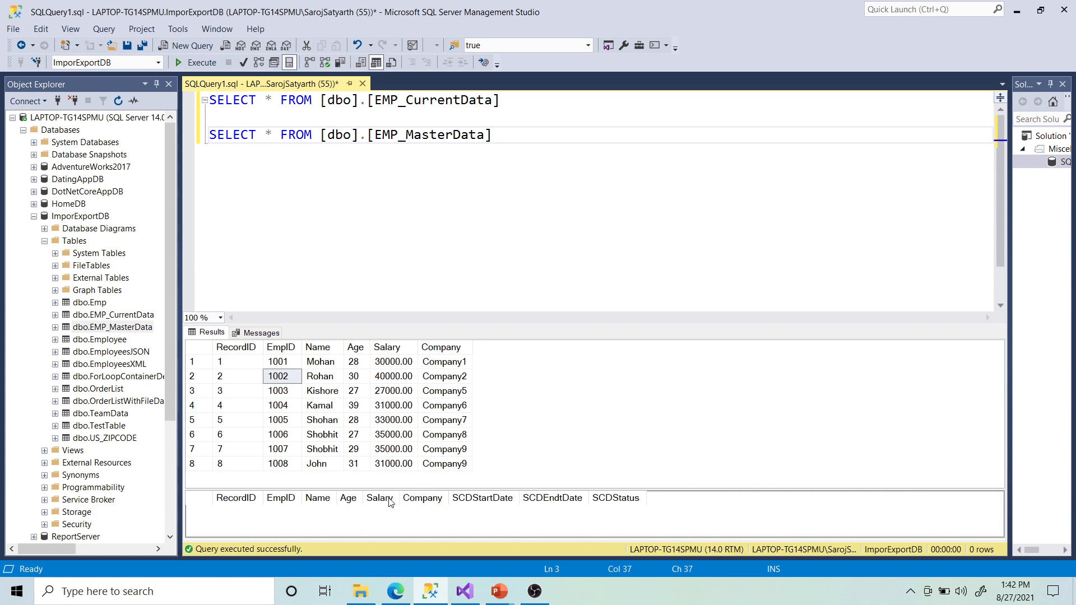
{"action": "left_click", "coordinate": [222, 363]}
{"action": "left_click", "coordinate": [290, 364]}
{"action": "left_click", "coordinate": [322, 364]}
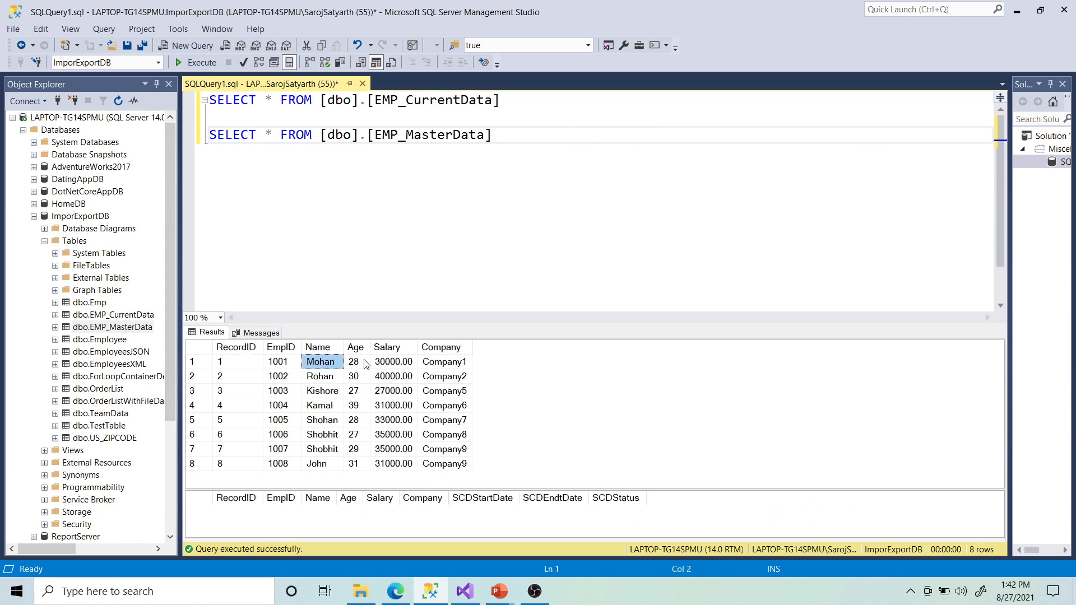
{"action": "left_click", "coordinate": [363, 363]}
{"action": "left_click", "coordinate": [401, 364]}
{"action": "left_click", "coordinate": [445, 364]}
{"action": "left_click", "coordinate": [246, 499]}
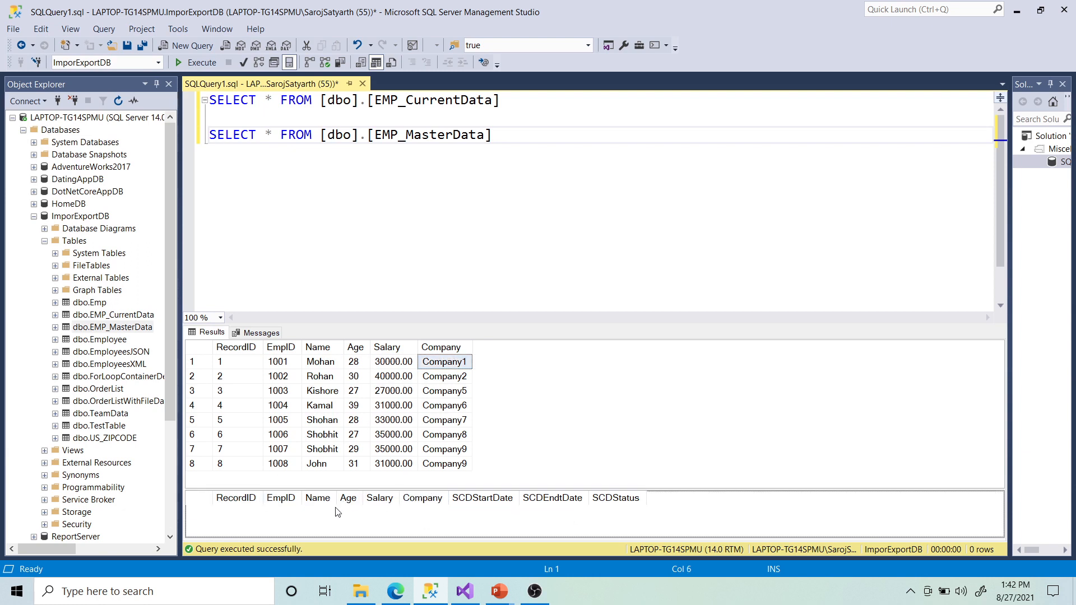
{"action": "left_click", "coordinate": [278, 364]}
{"action": "left_click", "coordinate": [373, 369]}
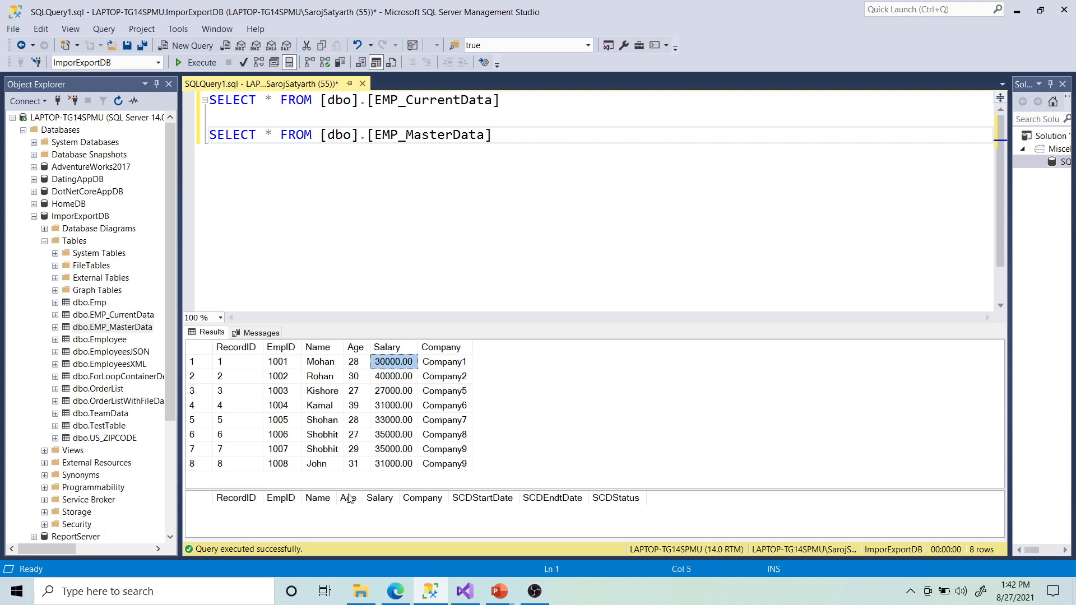
{"action": "left_click", "coordinate": [343, 527]}
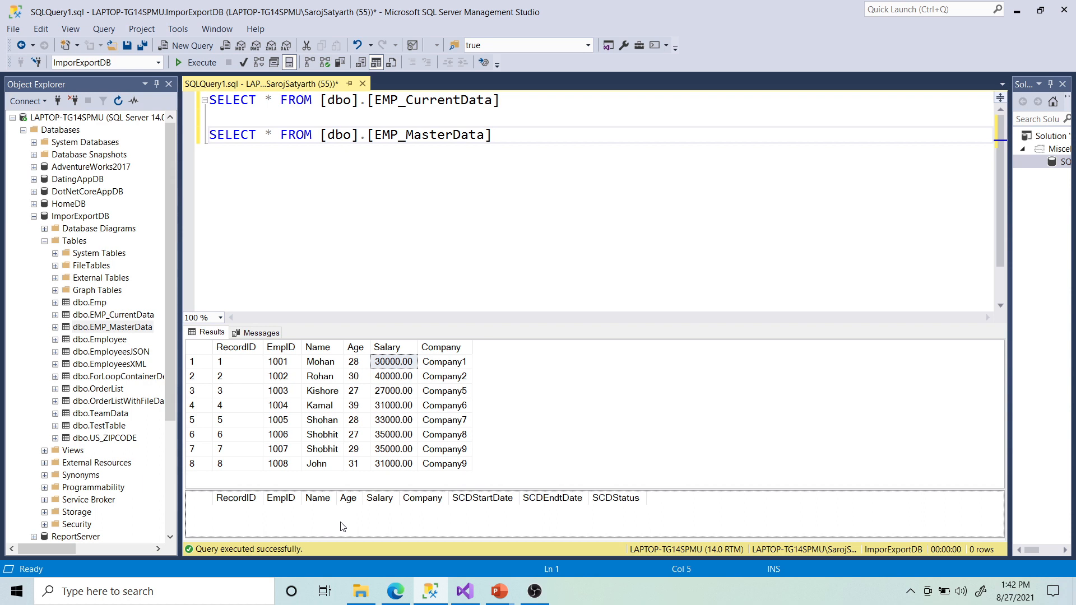
{"action": "left_click", "coordinate": [282, 363]}
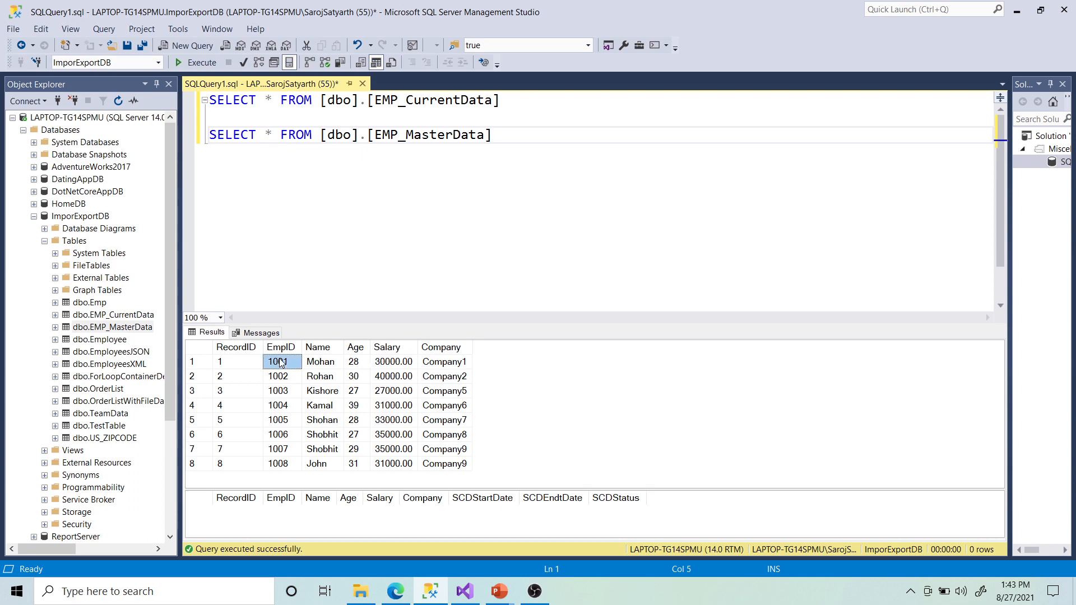
{"action": "left_click", "coordinate": [354, 525]}
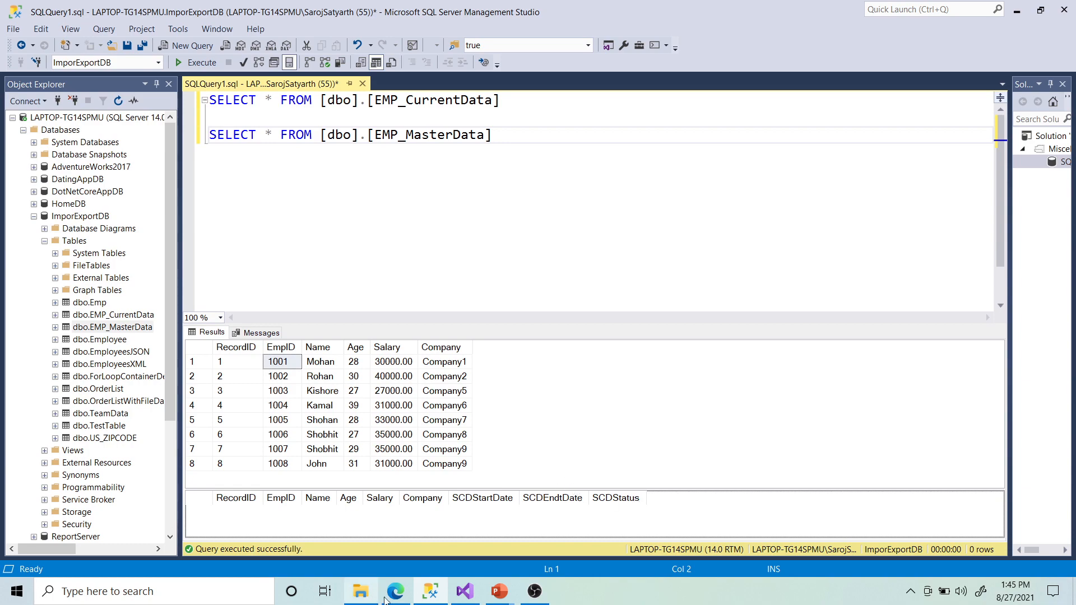
Step: Switch to Visual Studio and add a new SSIS package to the SSIS_YouTube project
{"action": "left_click", "coordinate": [476, 598]}
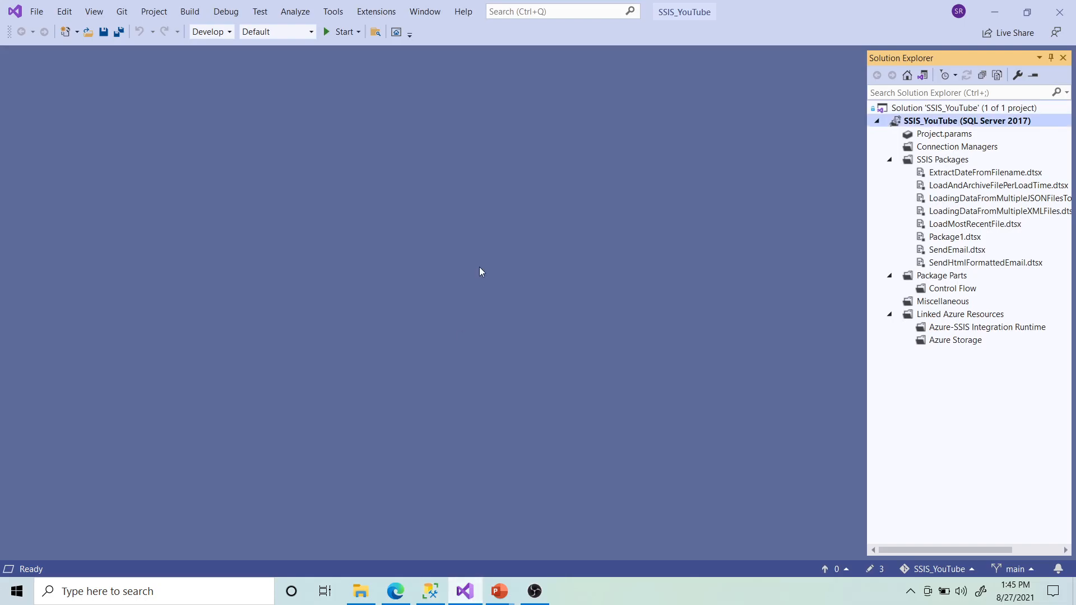
{"action": "left_click", "coordinate": [931, 162]}
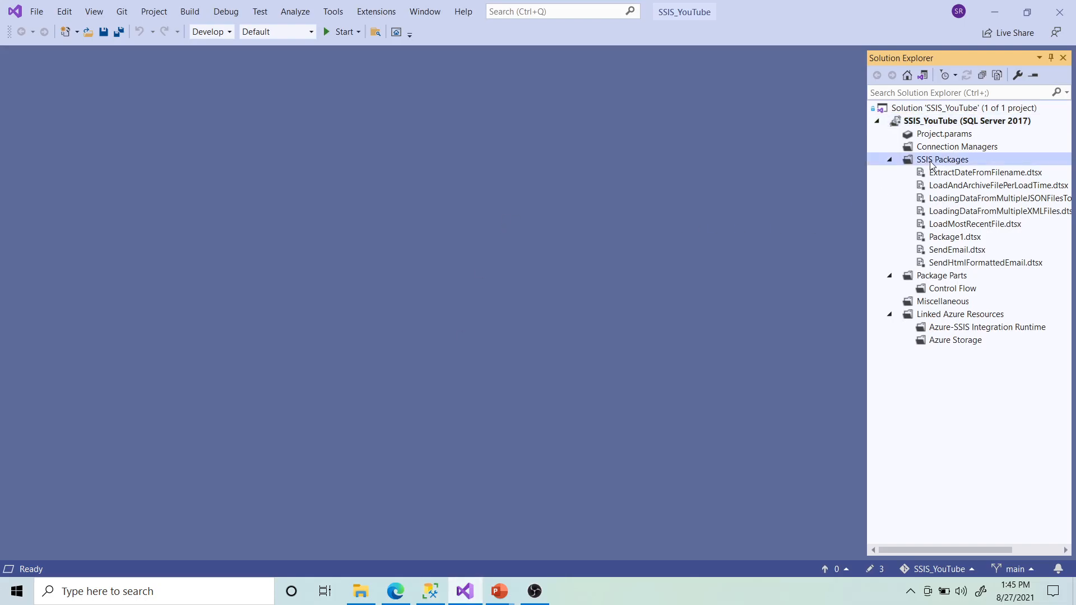
{"action": "right_click", "coordinate": [928, 162]}
{"action": "left_click", "coordinate": [881, 172]}
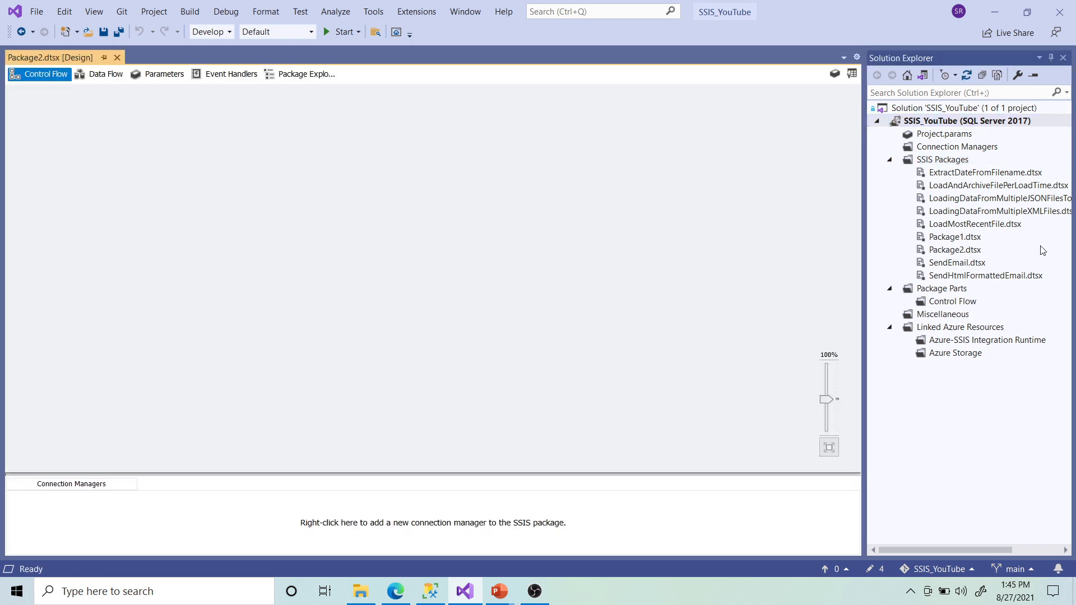
Step: Rename the Package2.dtsx package as SCD and accept reloading of all changed files
{"action": "left_click", "coordinate": [966, 250]}
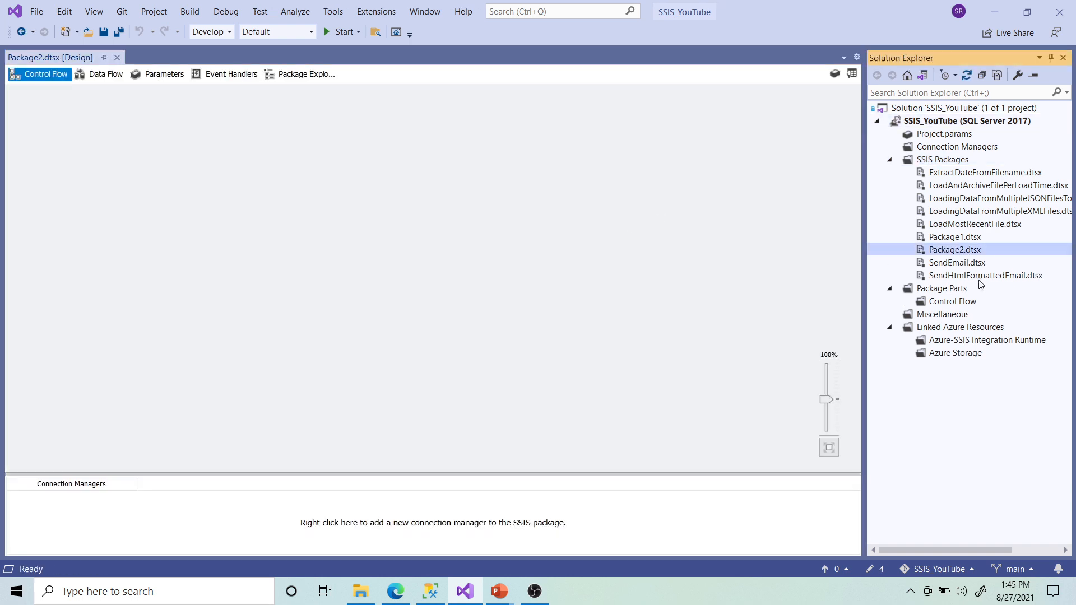
{"action": "key", "text": "F2"}
{"action": "type", "text": "SCD"}
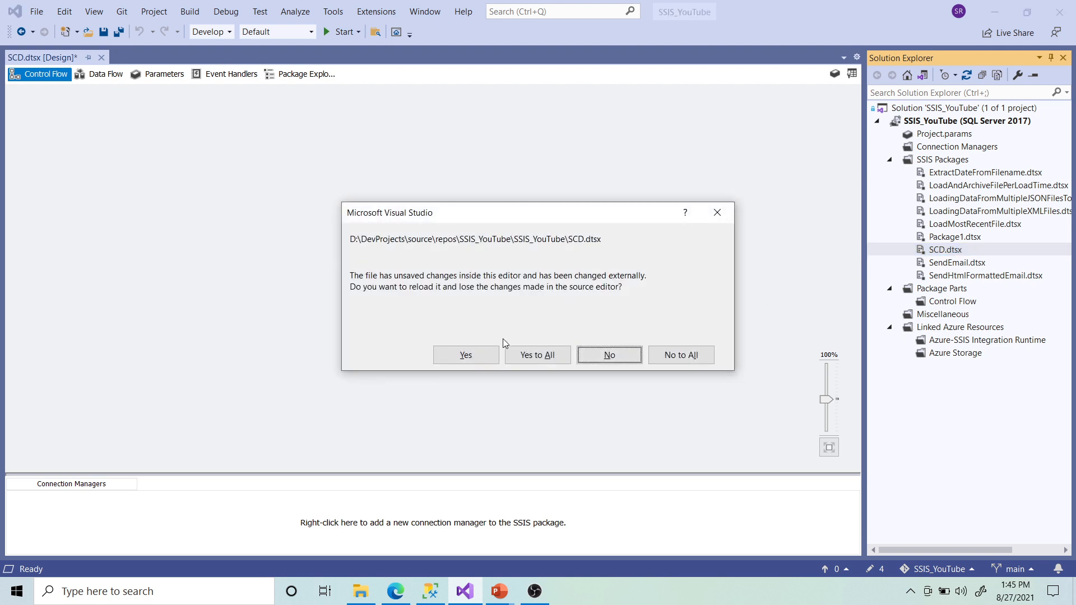
{"action": "left_click", "coordinate": [538, 355]}
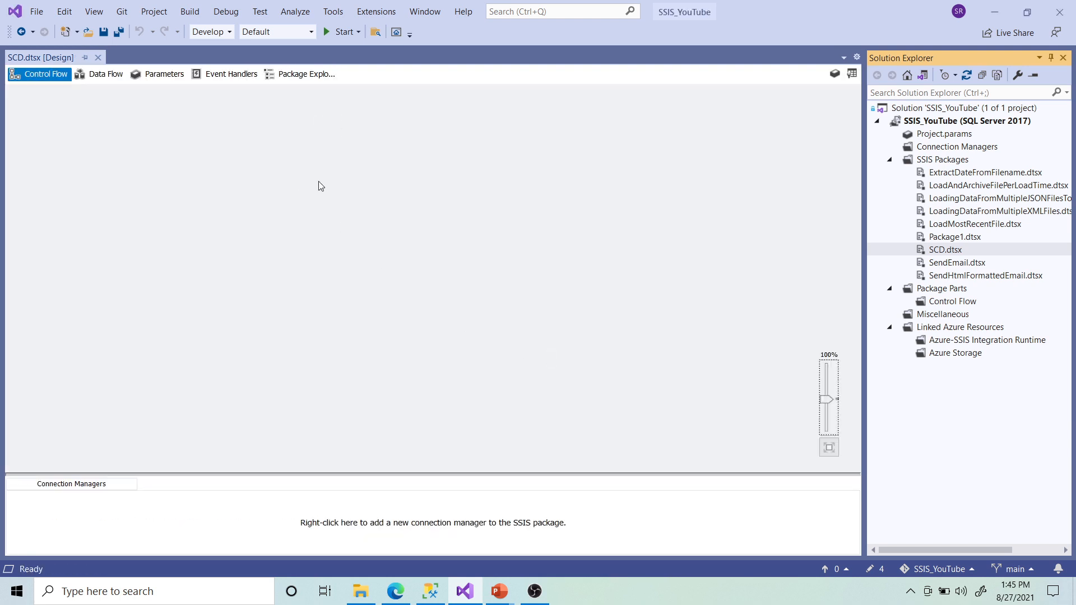
Step: Show the SSIS Toolbox and place a Data Flow Task in the upper middle of the SCD package's control flow
{"action": "right_click", "coordinate": [319, 178]}
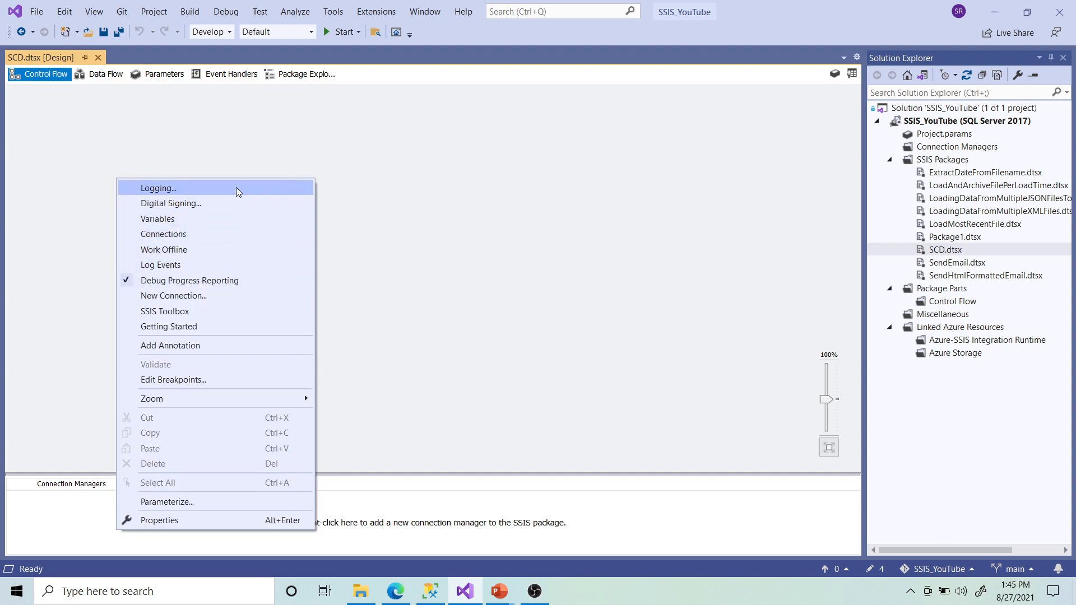
{"action": "left_click", "coordinate": [184, 312]}
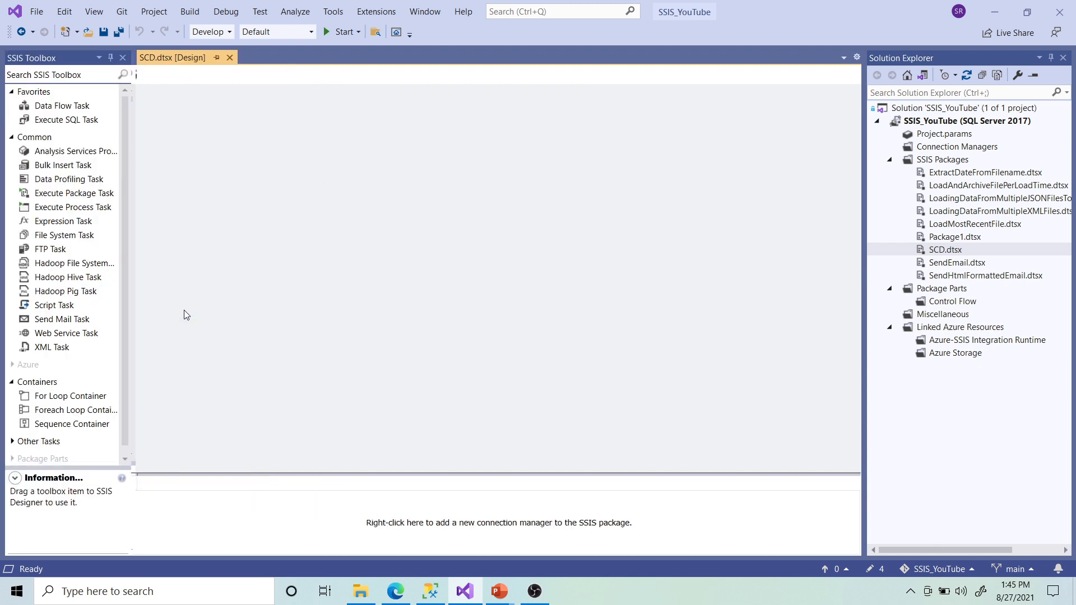
{"action": "left_click", "coordinate": [68, 108]}
{"action": "left_click_drag", "start_coordinate": [56, 108], "coordinate": [317, 138]}
{"action": "left_click_drag", "start_coordinate": [386, 155], "coordinate": [467, 145]}
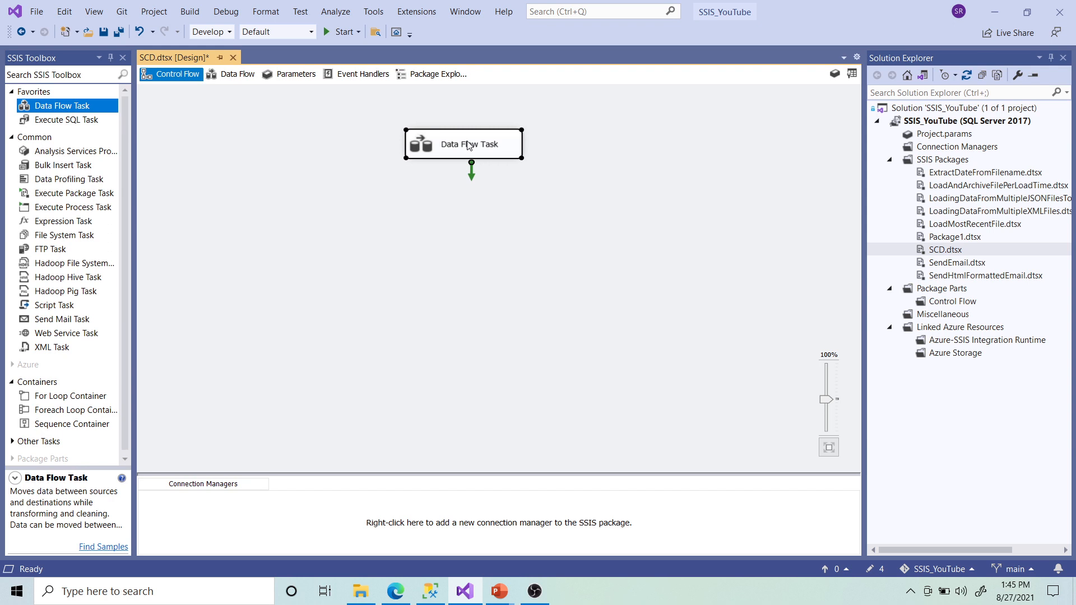
{"action": "left_click", "coordinate": [587, 237]}
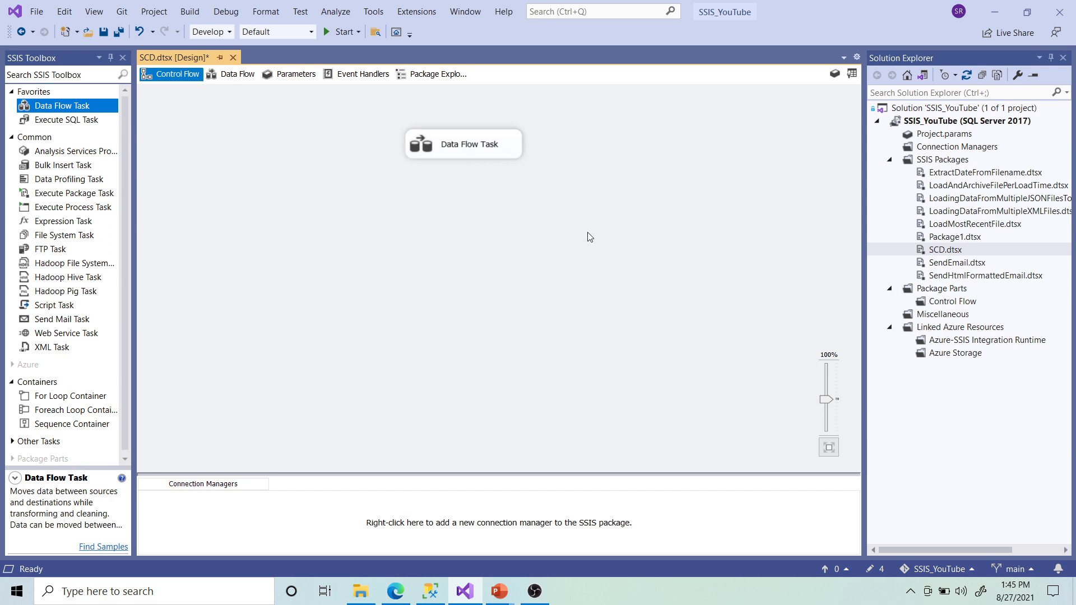
Step: Open the Data Flow Task's data flow design surface from the control flow
{"action": "double_click", "coordinate": [483, 147]}
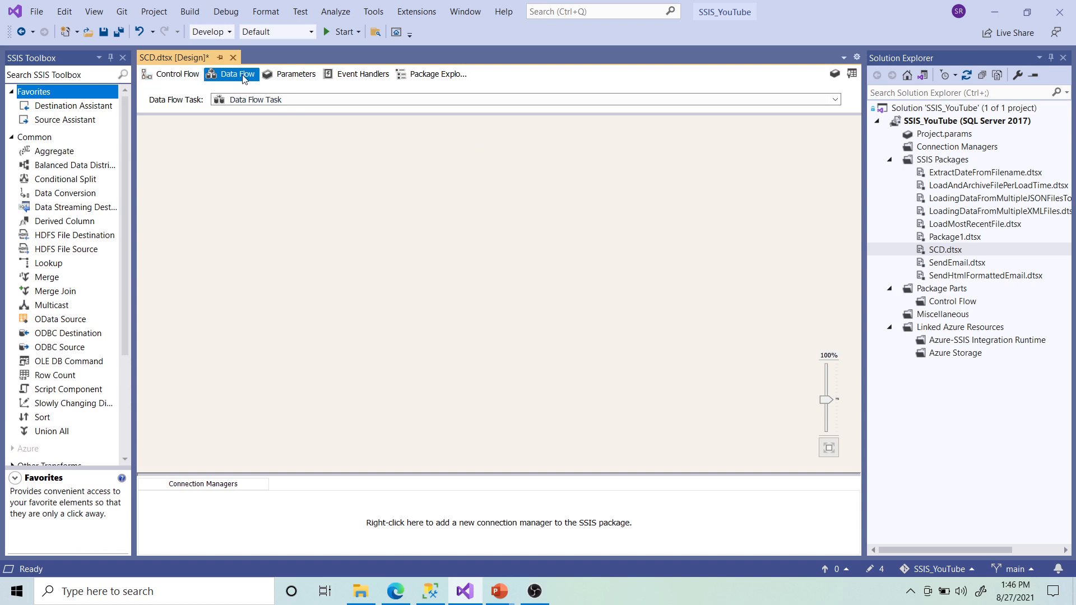
{"action": "left_click", "coordinate": [168, 74]}
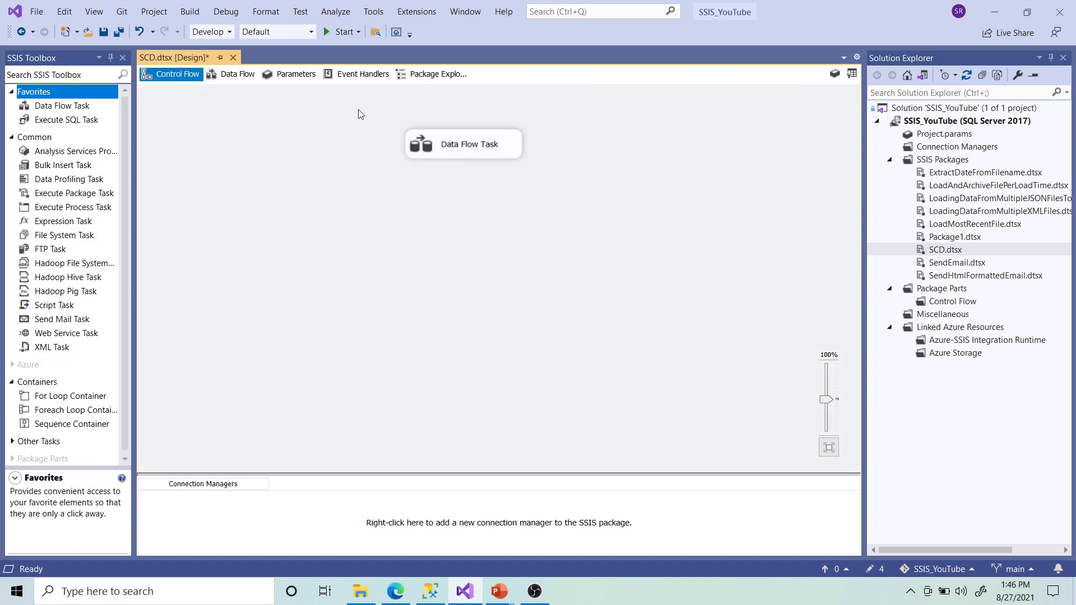
{"action": "double_click", "coordinate": [471, 155]}
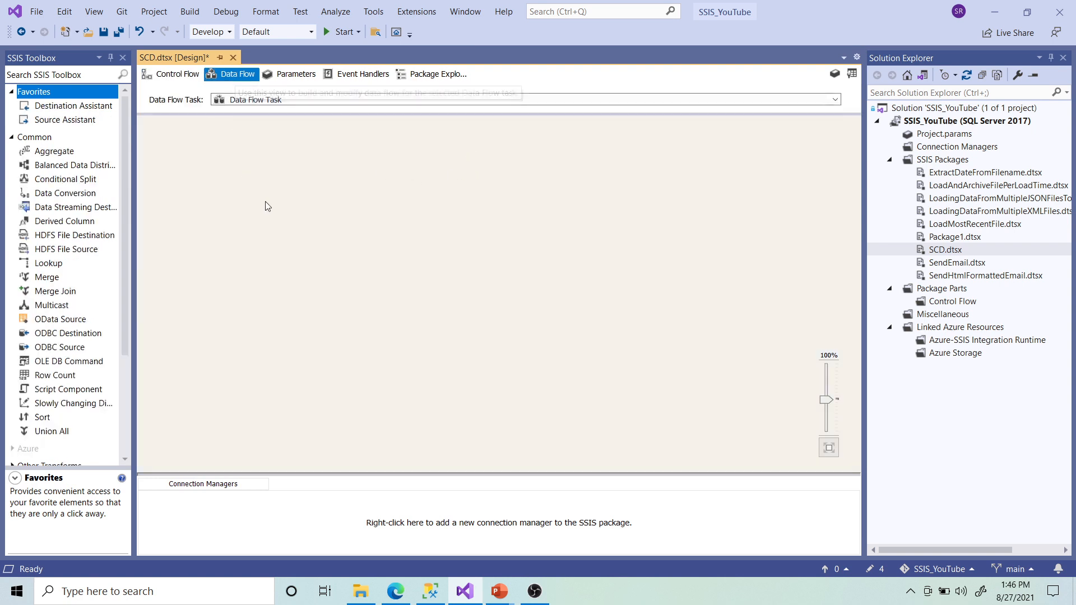
Step: Widen the SSIS Toolbox and add a Slowly Changing Dimension transformation to the upper middle of the data flow
{"action": "mouse_move", "coordinate": [127, 181]}
{"action": "left_mouse_down"}
{"action": "mouse_move", "coordinate": [119, 234]}
{"action": "mouse_move", "coordinate": [129, 181]}
{"action": "left_mouse_up"}
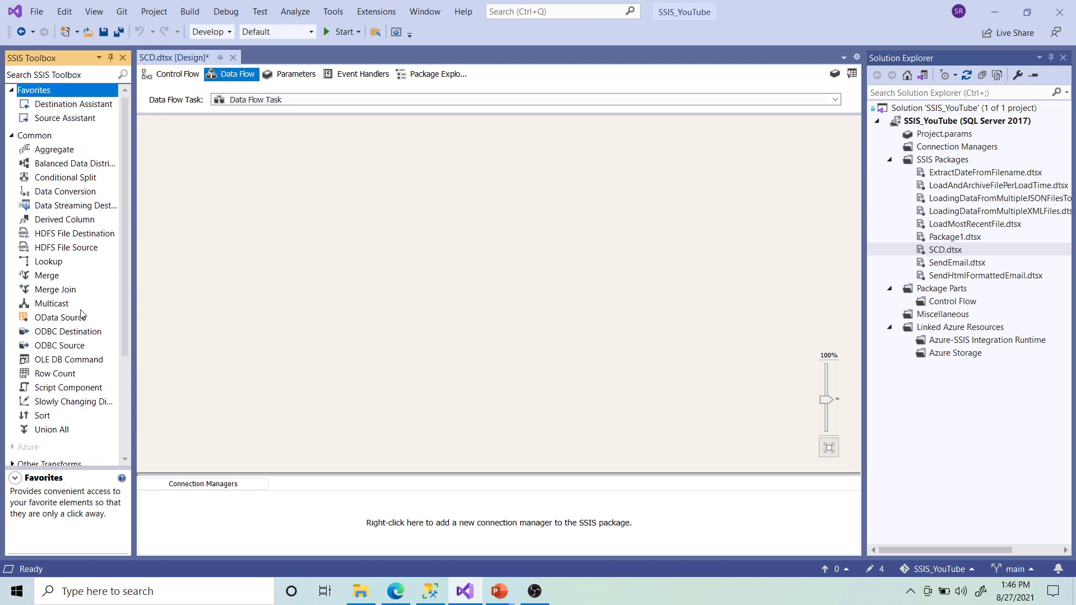
{"action": "scroll", "coordinate": [84, 311], "scroll_direction": "up", "scroll_amount": 1}
{"action": "scroll", "coordinate": [67, 303], "scroll_direction": "down", "scroll_amount": 2}
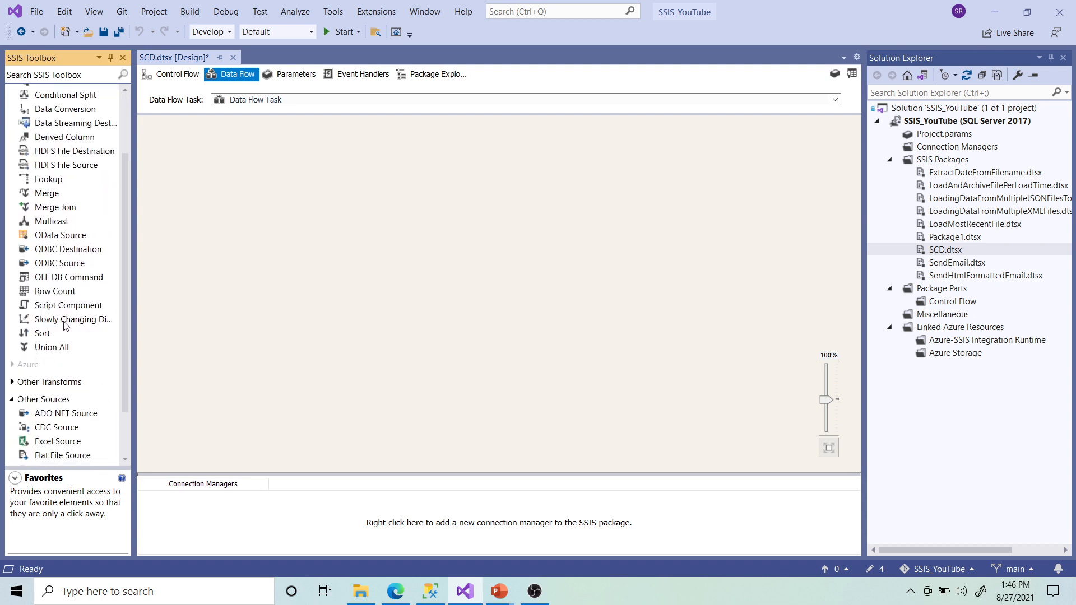
{"action": "left_click", "coordinate": [49, 324]}
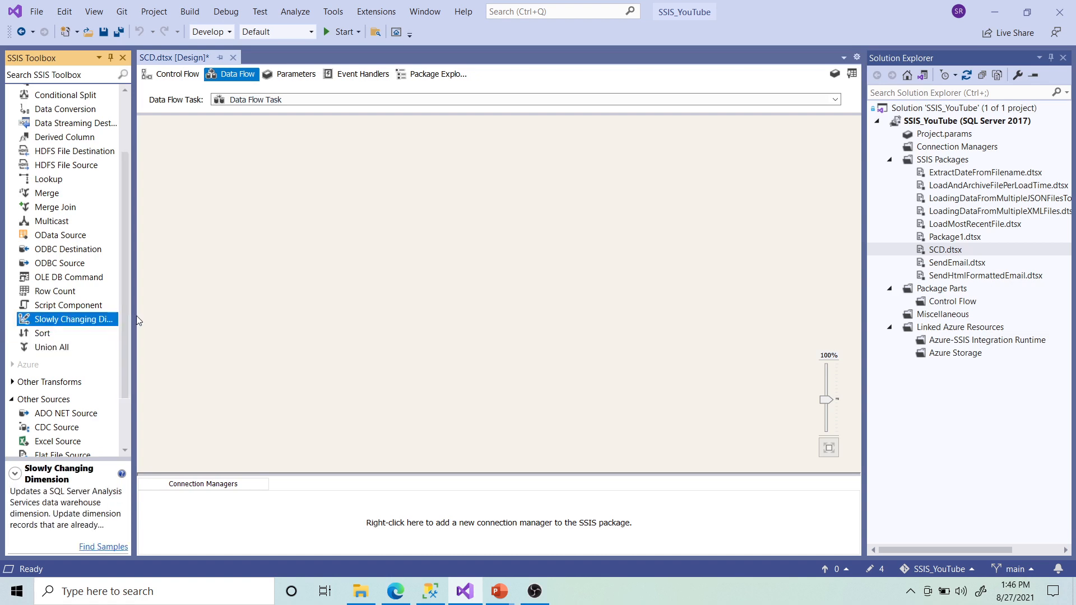
{"action": "left_click_drag", "start_coordinate": [137, 315], "coordinate": [159, 315]}
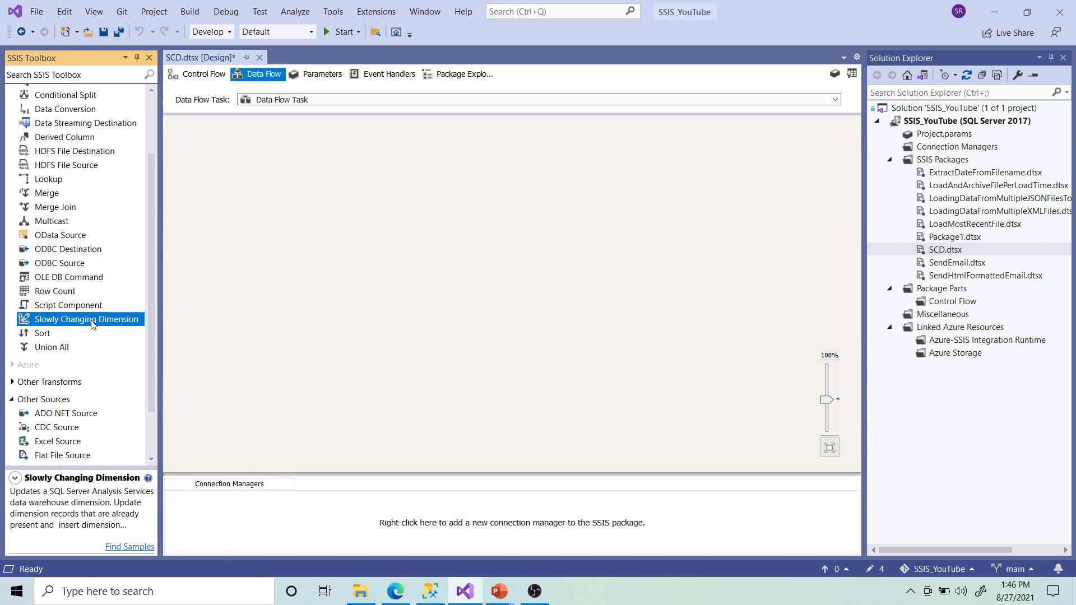
{"action": "left_click_drag", "start_coordinate": [82, 321], "coordinate": [436, 317]}
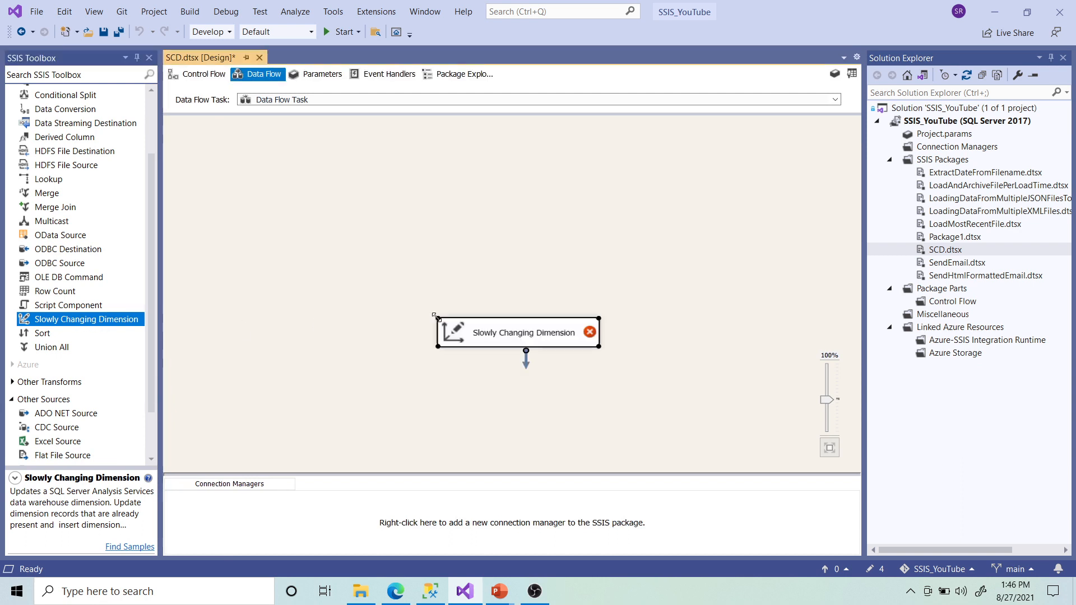
{"action": "left_click_drag", "start_coordinate": [497, 333], "coordinate": [450, 223]}
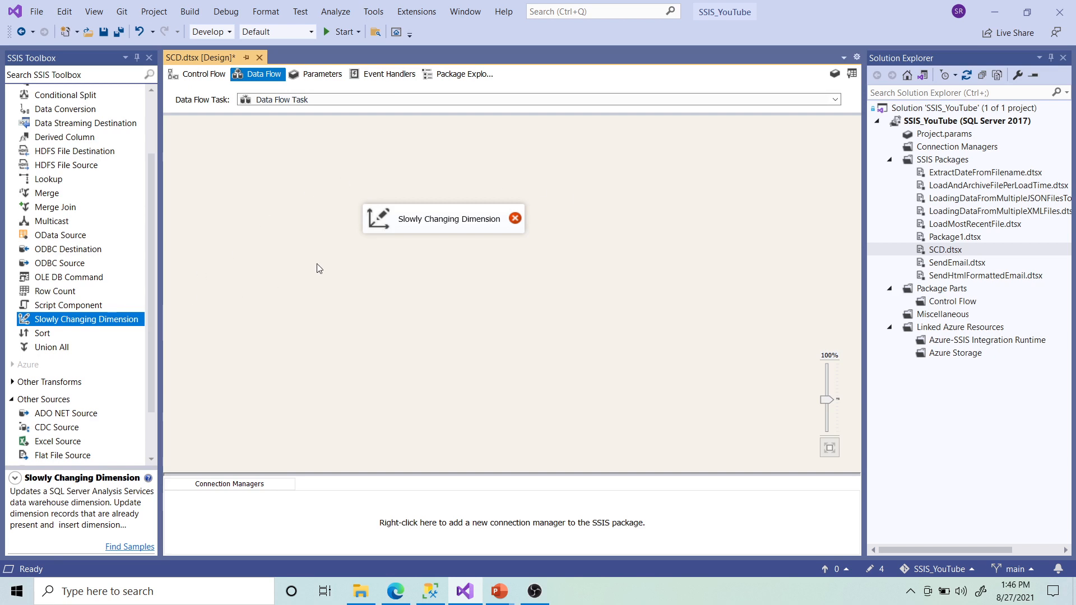
{"action": "scroll", "coordinate": [146, 371], "scroll_direction": "down", "scroll_amount": 2}
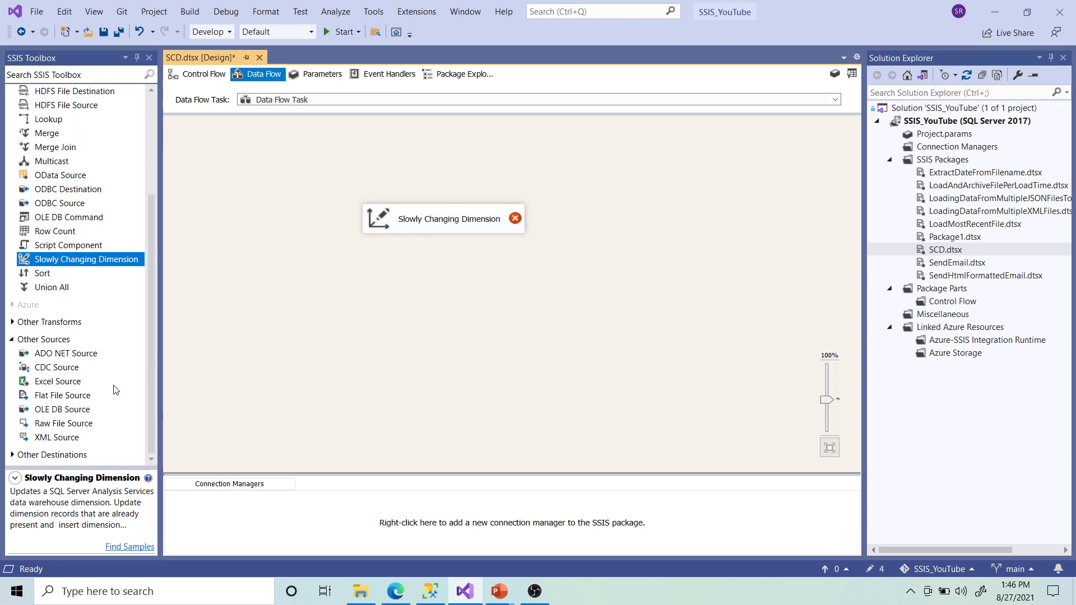
Step: Place an OLE DB Source above the Slowly Changing Dimension and assign it a connection manager based on (local).ImporExportDB
{"action": "left_click", "coordinate": [74, 413]}
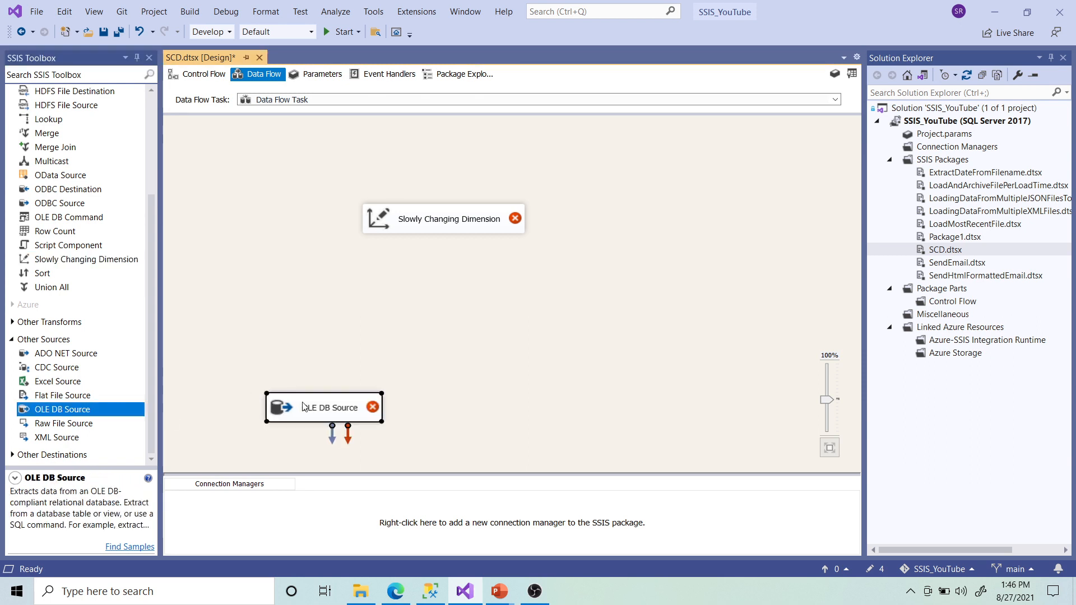
{"action": "left_click_drag", "start_coordinate": [320, 400], "coordinate": [452, 157]}
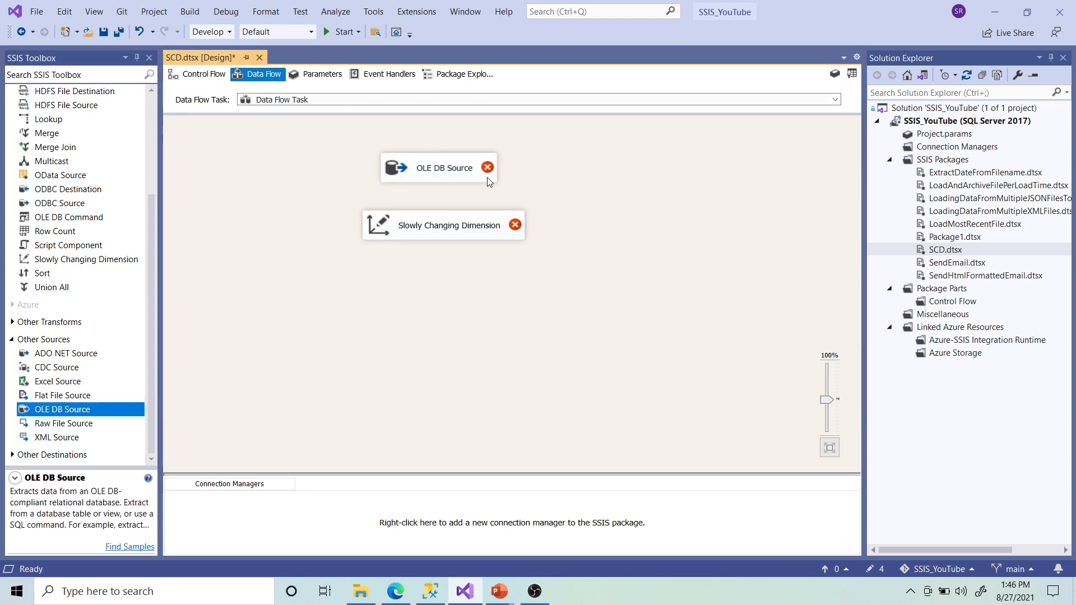
{"action": "double_click", "coordinate": [453, 170]}
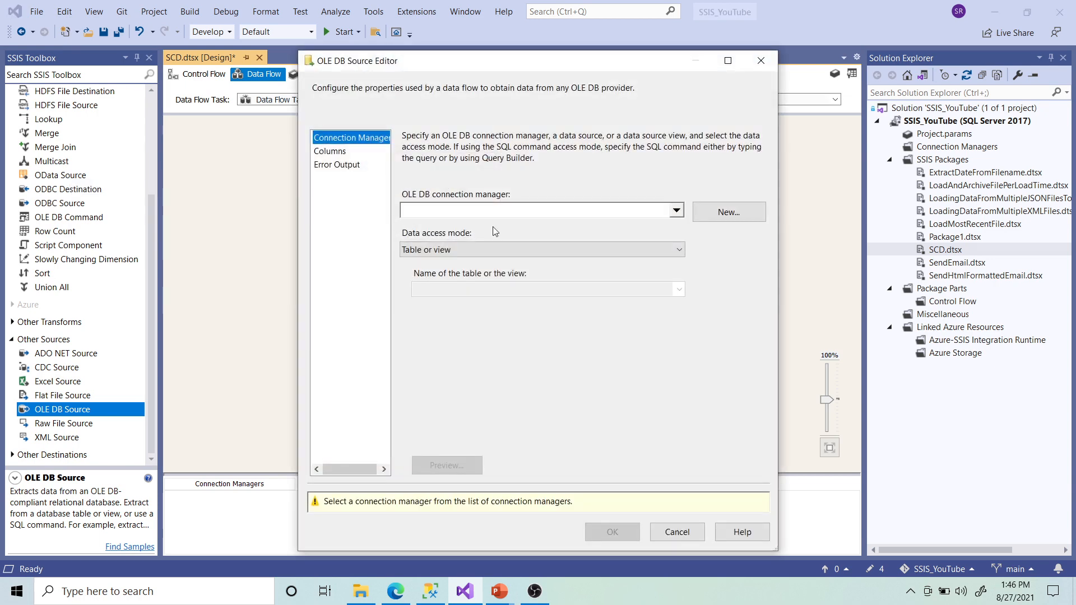
{"action": "left_click", "coordinate": [723, 218]}
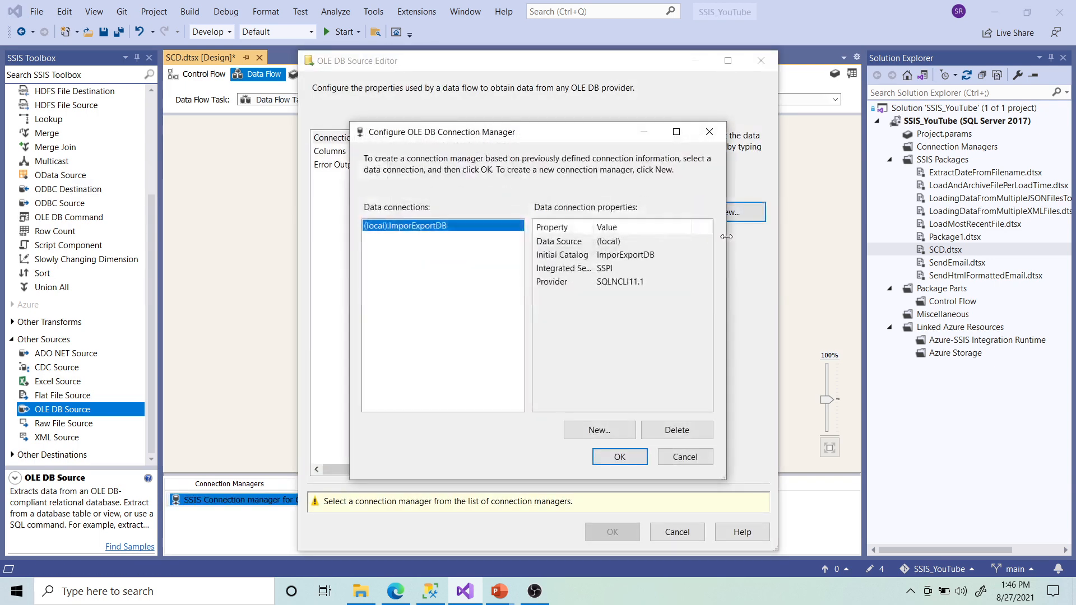
{"action": "left_click", "coordinate": [618, 456]}
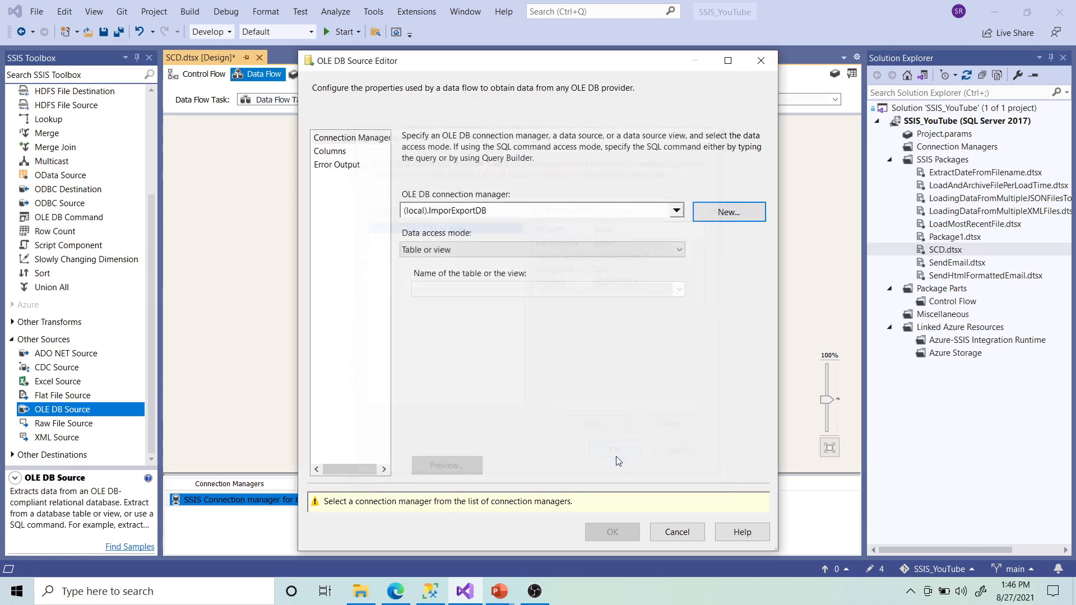
Step: Select [dbo].[EMP_CurrentData] as the OLE DB Source's table and accept all of its columns
{"action": "left_click", "coordinate": [680, 289]}
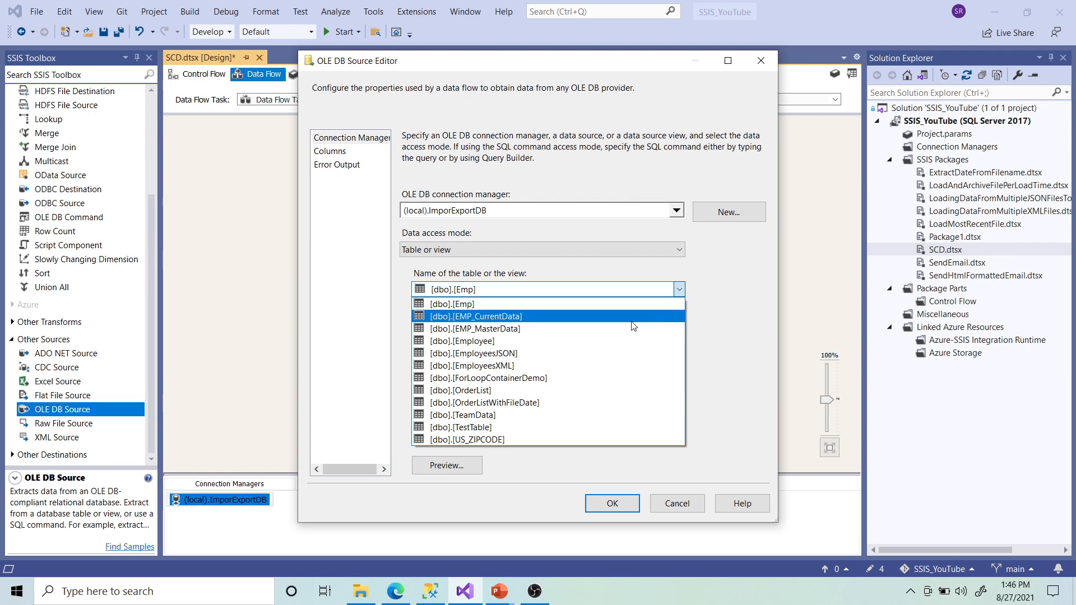
{"action": "left_click", "coordinate": [632, 317]}
{"action": "left_click", "coordinate": [331, 151]}
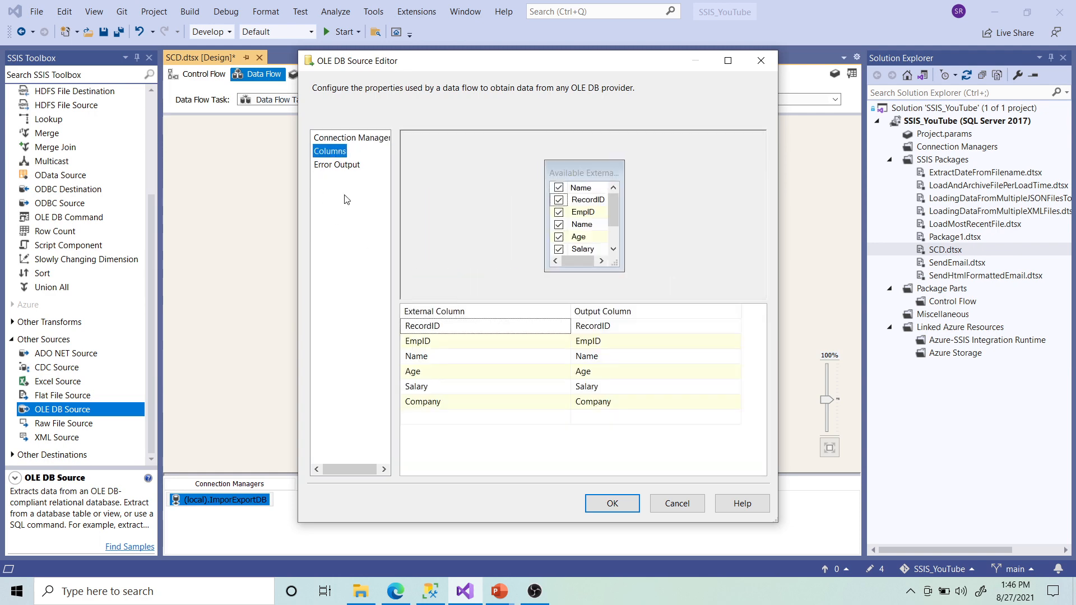
{"action": "left_click", "coordinate": [612, 503]}
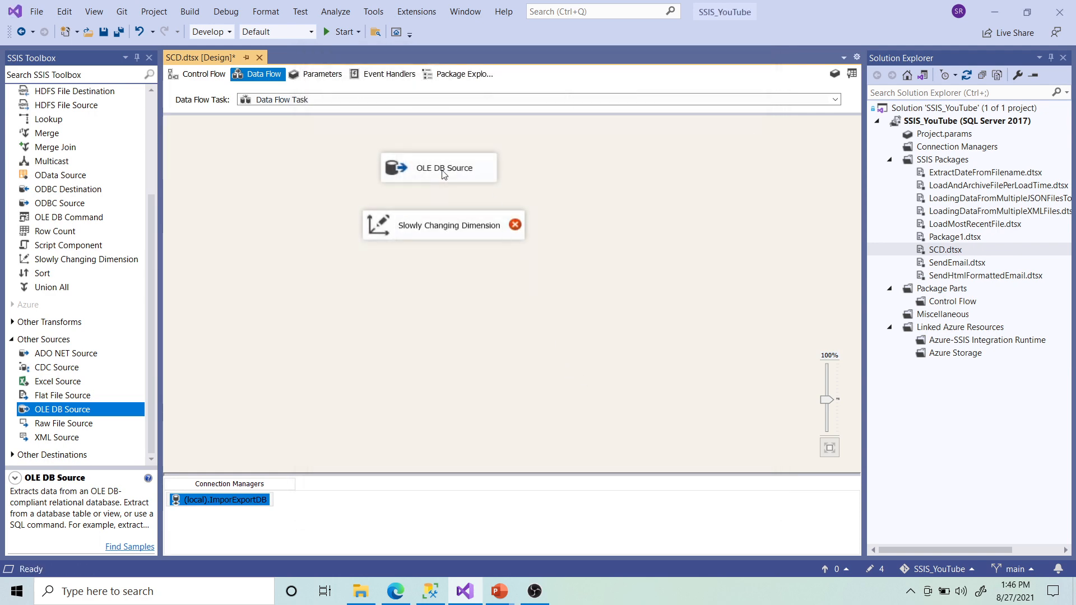
Step: Connect the OLE DB Source's output to the Slowly Changing Dimension and widen the source box to roughly match the transformation's width
{"action": "left_click", "coordinate": [440, 177]}
{"action": "left_click_drag", "start_coordinate": [447, 194], "coordinate": [430, 223]}
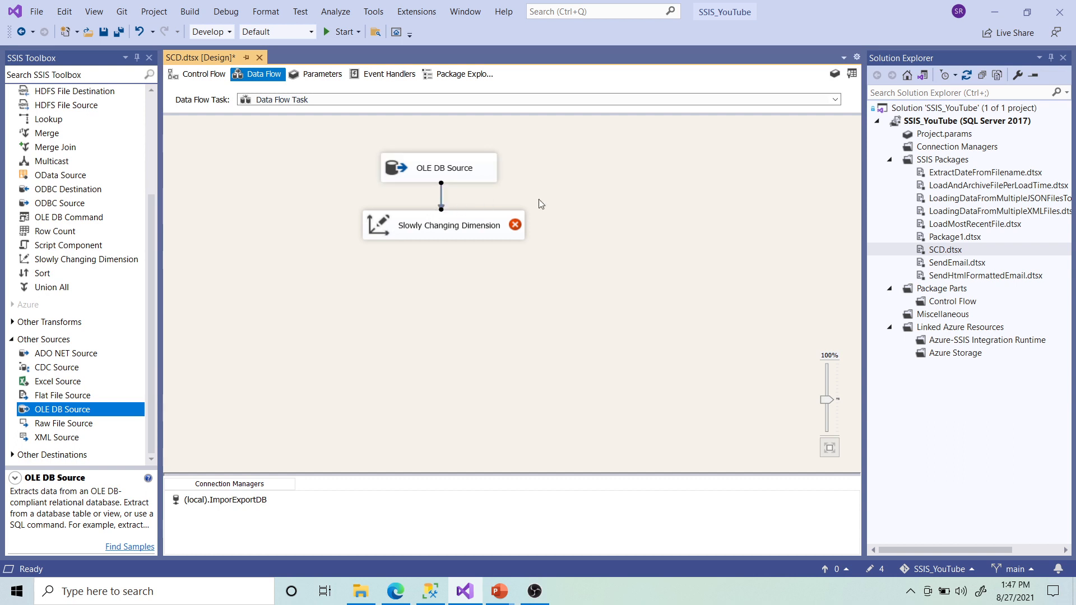
{"action": "left_click", "coordinate": [451, 163]}
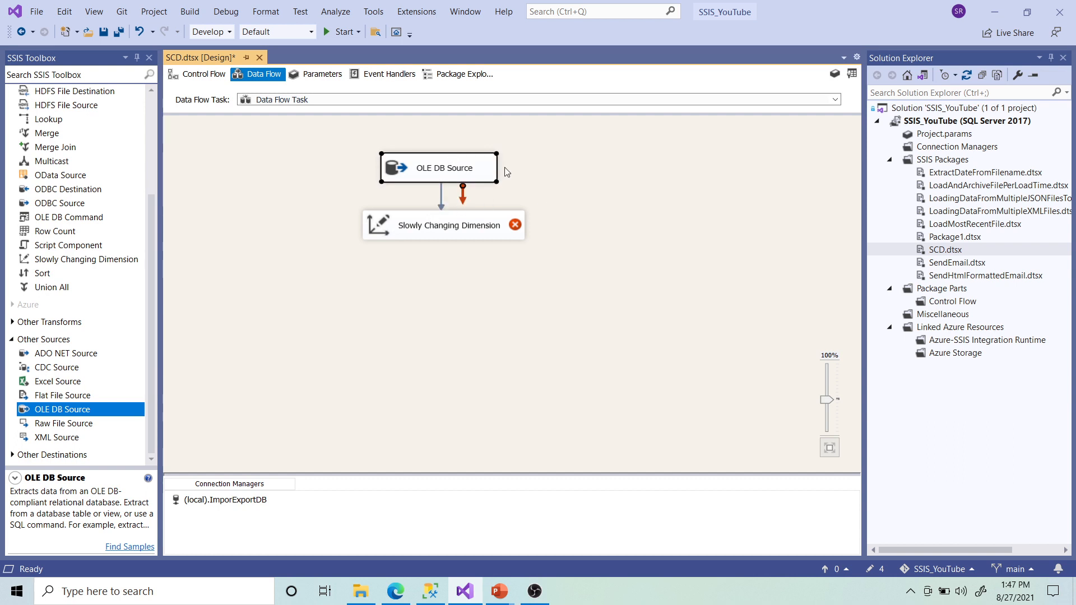
{"action": "left_click_drag", "start_coordinate": [495, 177], "coordinate": [529, 183]}
{"action": "left_click_drag", "start_coordinate": [382, 172], "coordinate": [365, 172]}
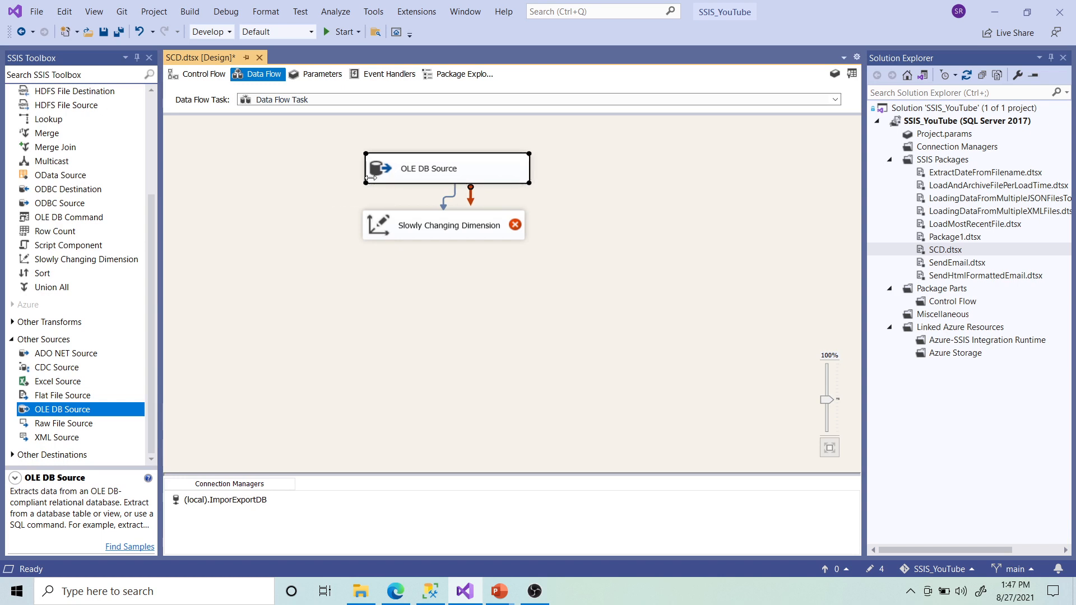
{"action": "left_click", "coordinate": [563, 186]}
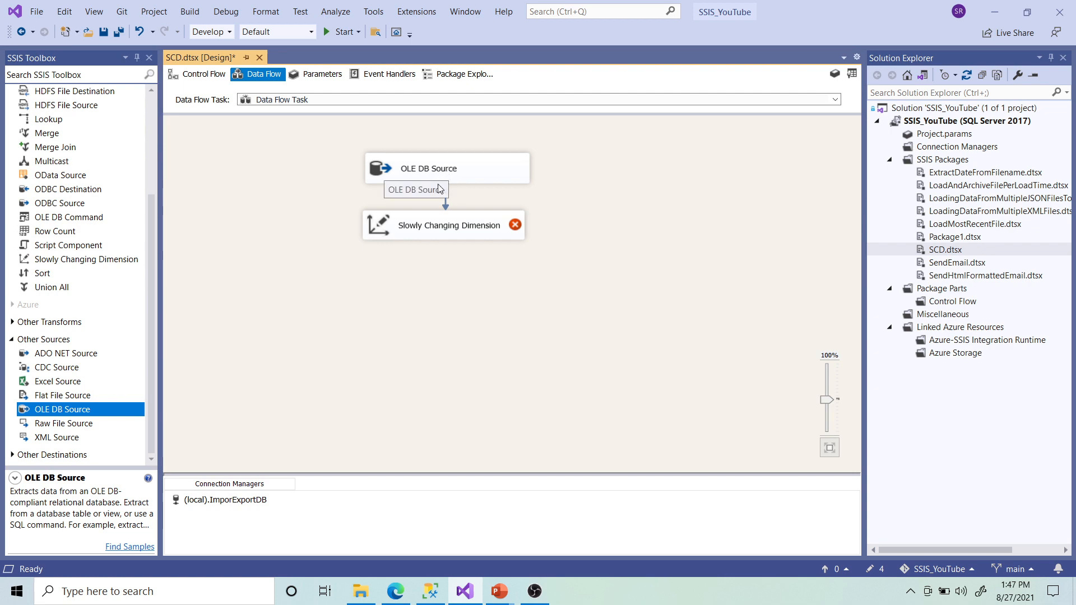
Step: Move the OLE DB Source and the Slowly Changing Dimension together slightly higher in the data flow
{"action": "left_click_drag", "start_coordinate": [334, 163], "coordinate": [642, 272]}
{"action": "left_click_drag", "start_coordinate": [442, 168], "coordinate": [447, 146]}
{"action": "left_click", "coordinate": [662, 169]}
Step: Start the Slowly Changing Dimension Wizard, choose [dbo].[EMP_MasterData] as the dimension table, and enlarge the wizard to show all column mappings
{"action": "double_click", "coordinate": [507, 210]}
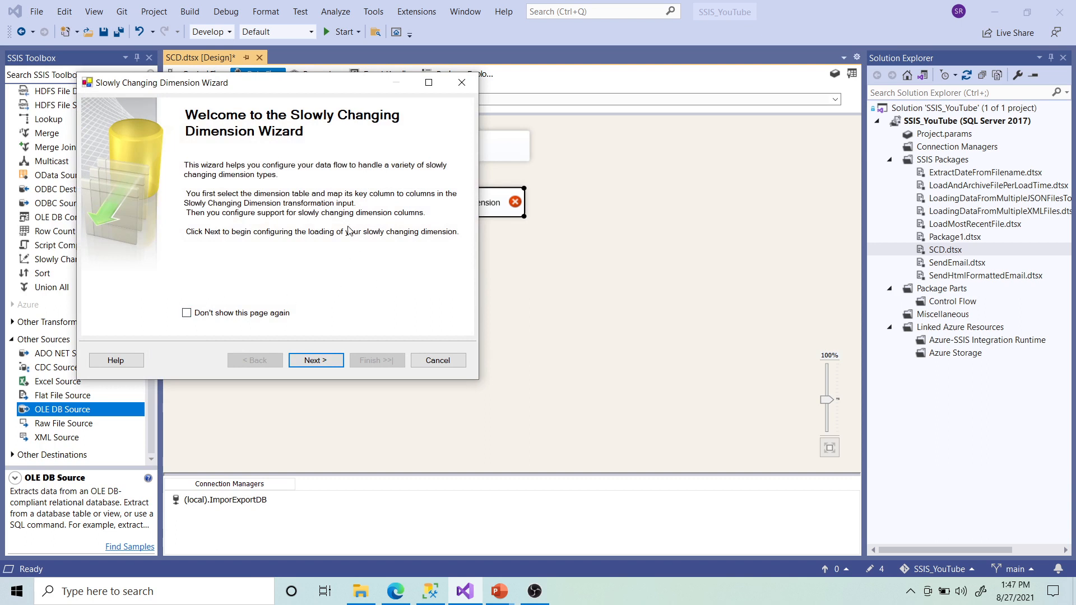
{"action": "left_click_drag", "start_coordinate": [306, 91], "coordinate": [352, 81]}
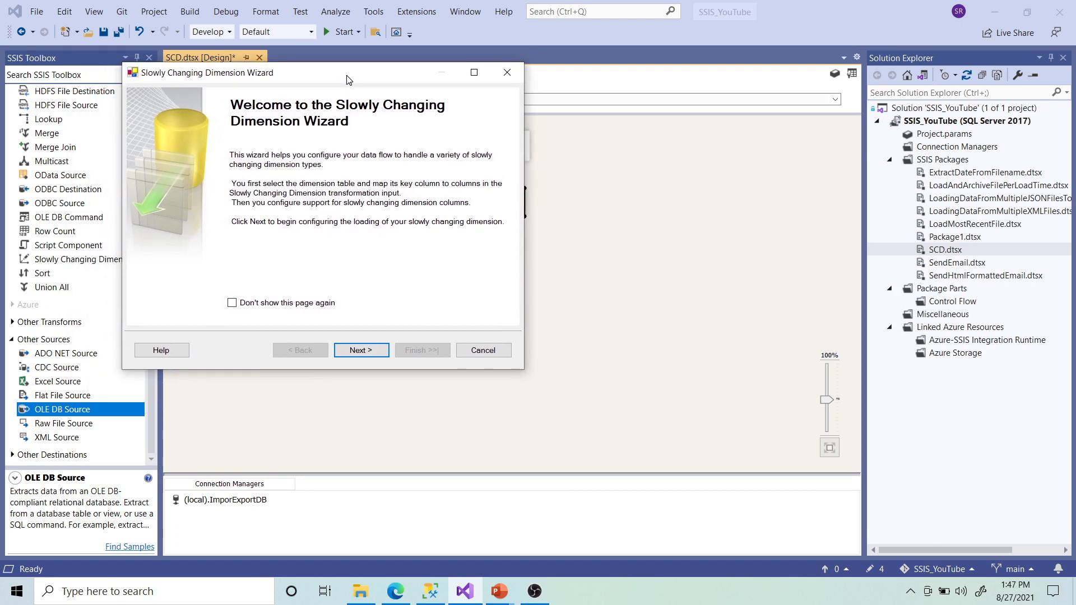
{"action": "left_click", "coordinate": [372, 352]}
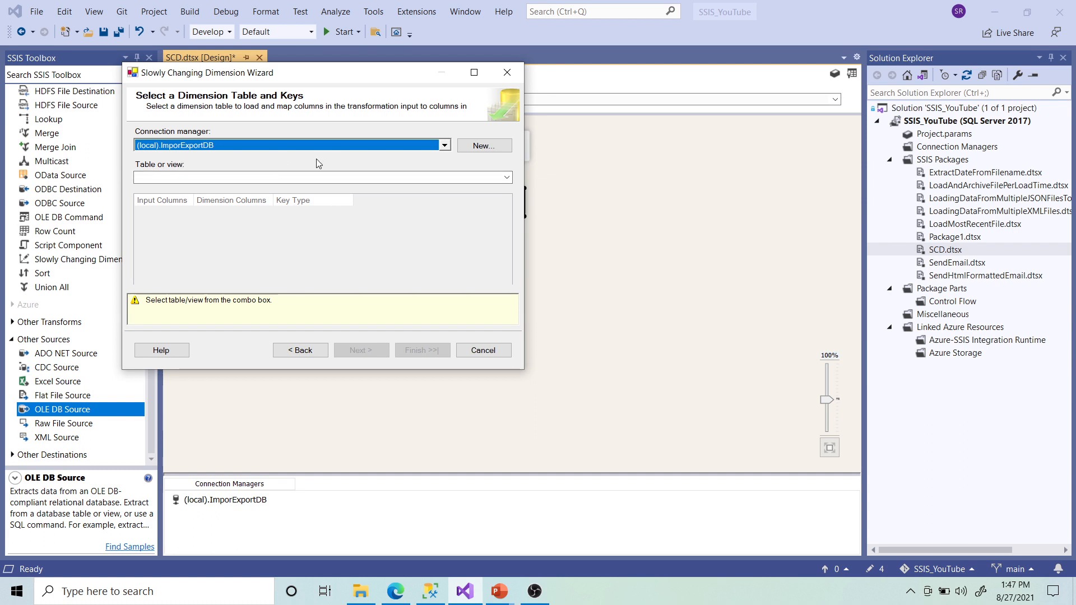
{"action": "left_click", "coordinate": [506, 178]}
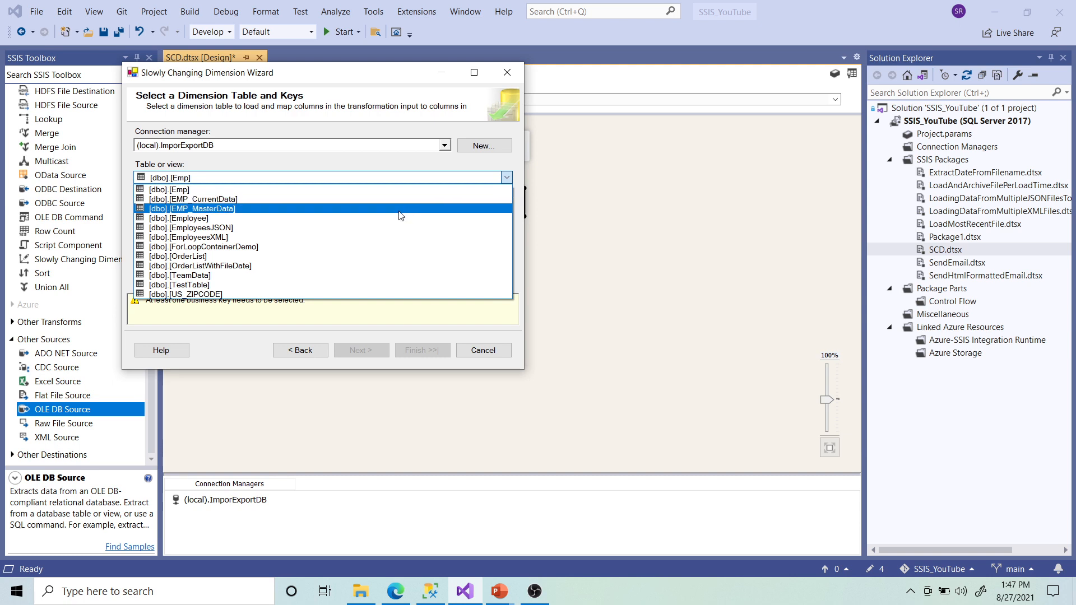
{"action": "left_click", "coordinate": [493, 208]}
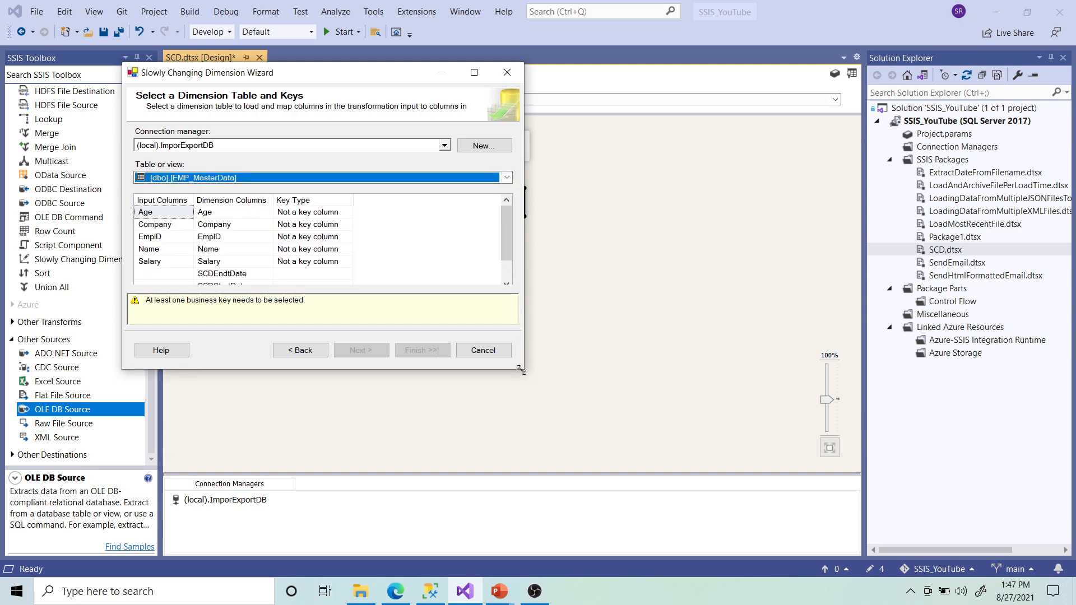
{"action": "left_click_drag", "start_coordinate": [522, 368], "coordinate": [616, 493]}
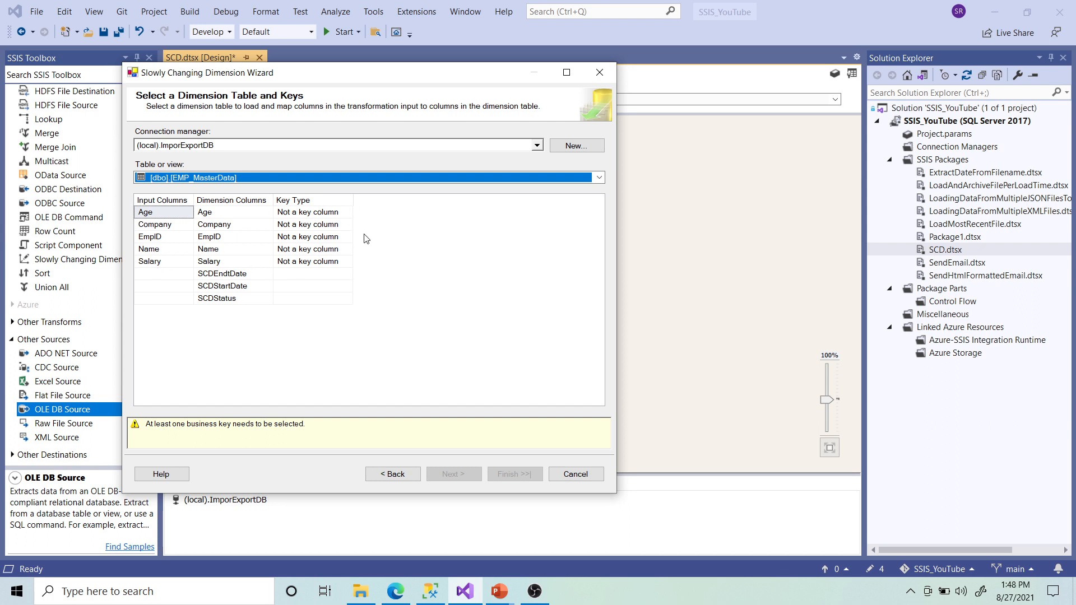
Step: Set the key type of the EmpID column mapping to Business key
{"action": "left_click", "coordinate": [337, 237]}
{"action": "left_click", "coordinate": [346, 238]}
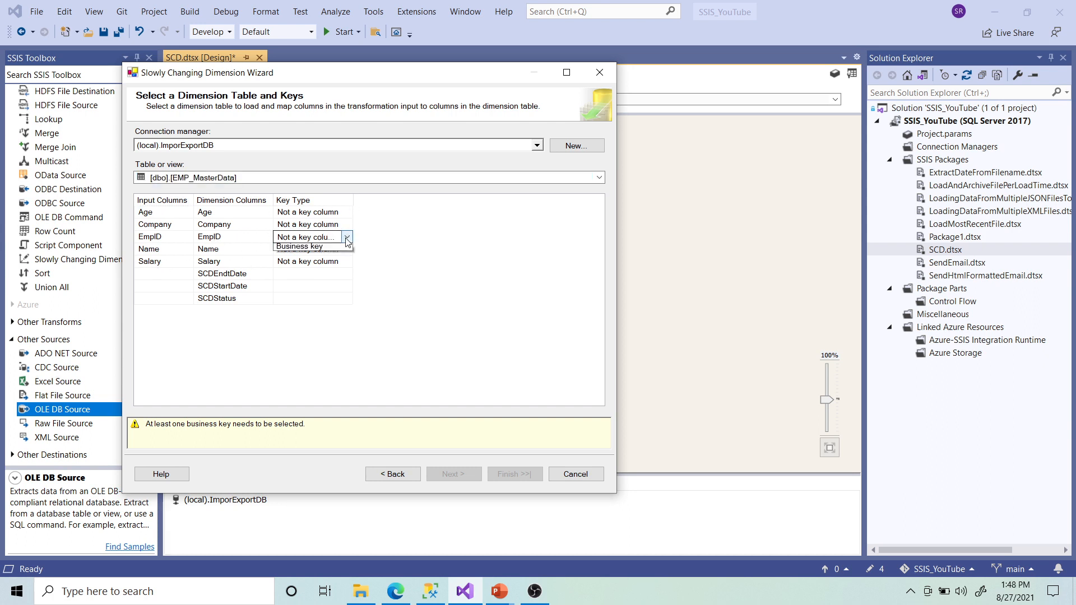
{"action": "left_click", "coordinate": [336, 259]}
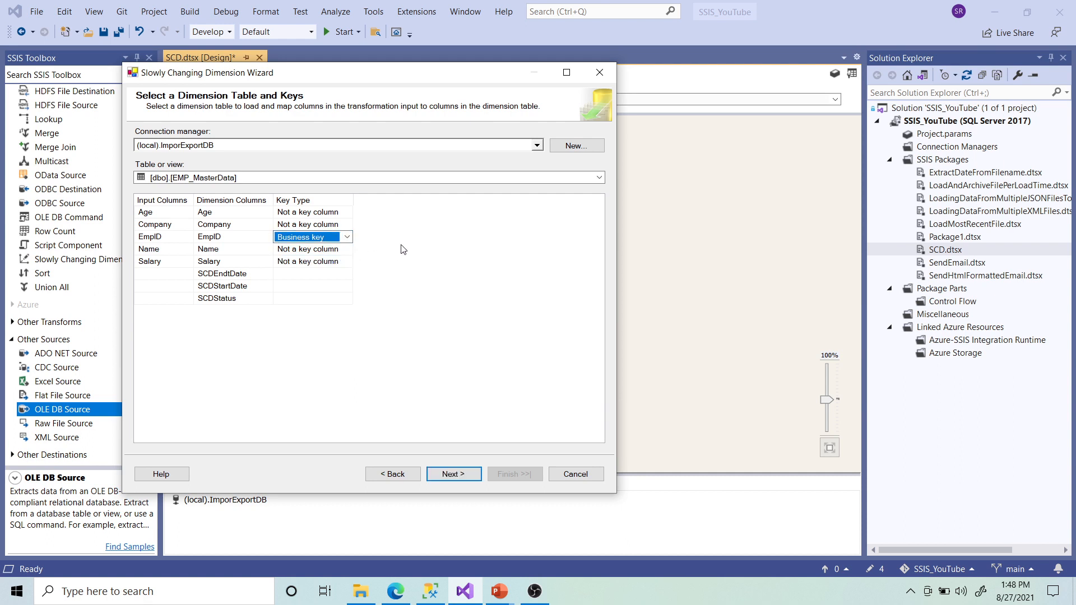
{"action": "left_click", "coordinate": [346, 227]}
{"action": "left_click", "coordinate": [346, 226]}
{"action": "left_click", "coordinate": [424, 224]}
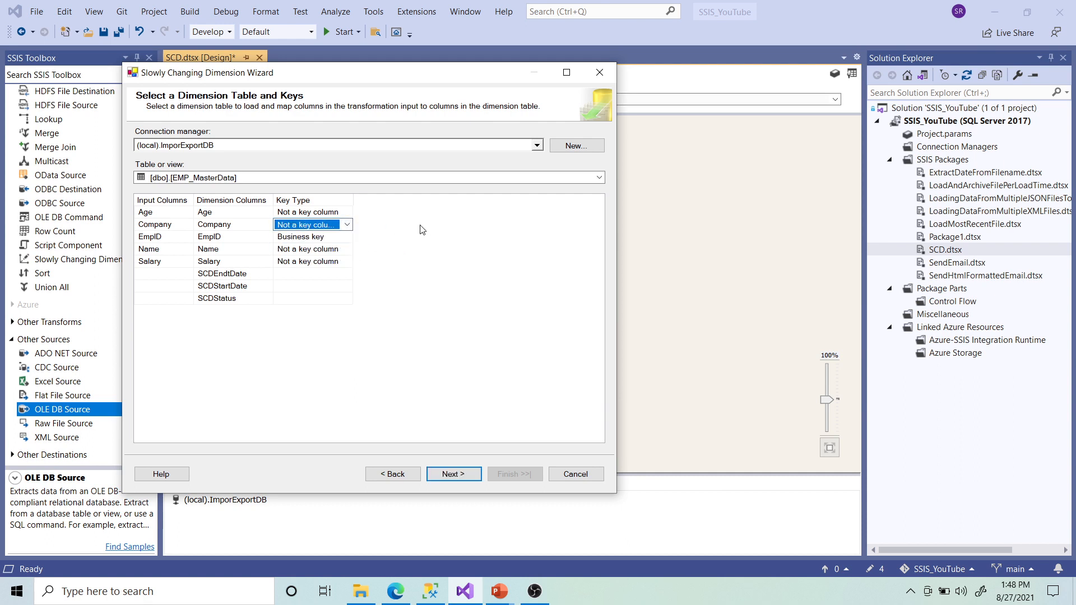
{"action": "left_click", "coordinate": [311, 238]}
{"action": "left_click", "coordinate": [418, 242]}
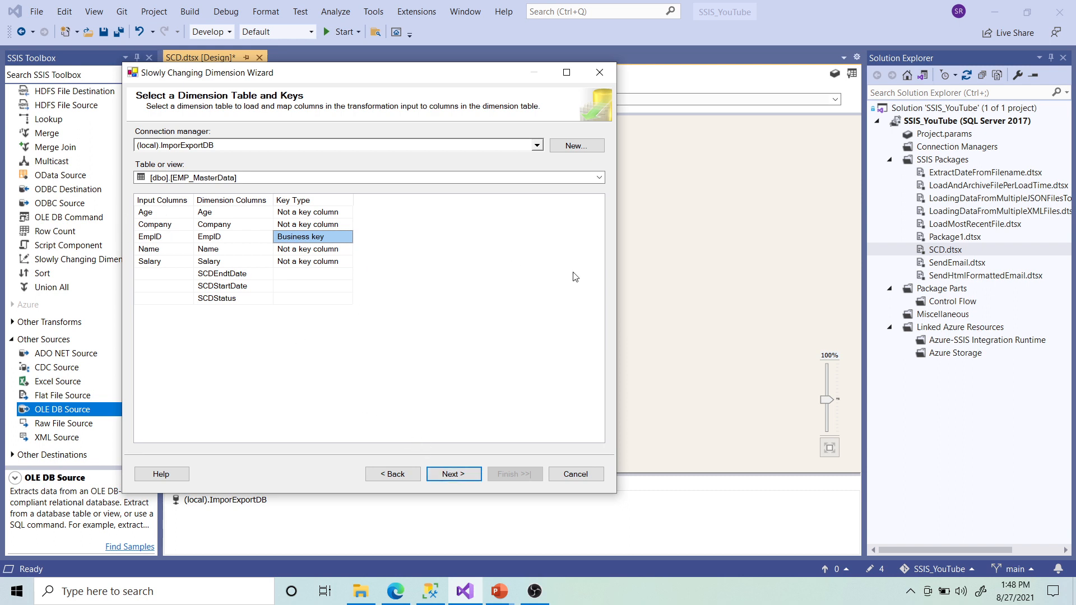
{"action": "left_click", "coordinate": [143, 237]}
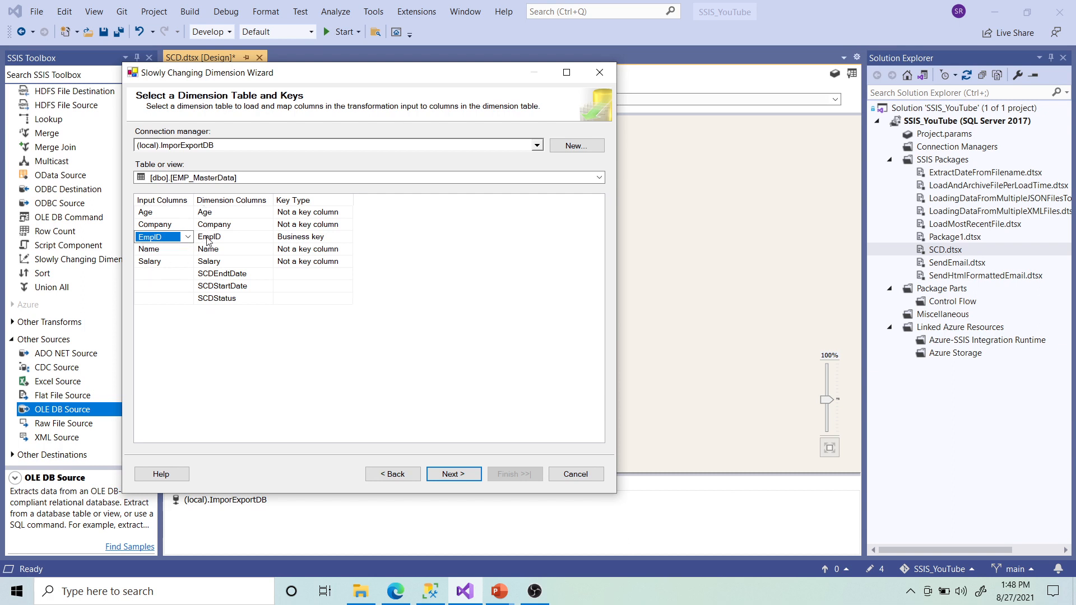
{"action": "left_click", "coordinate": [430, 289]}
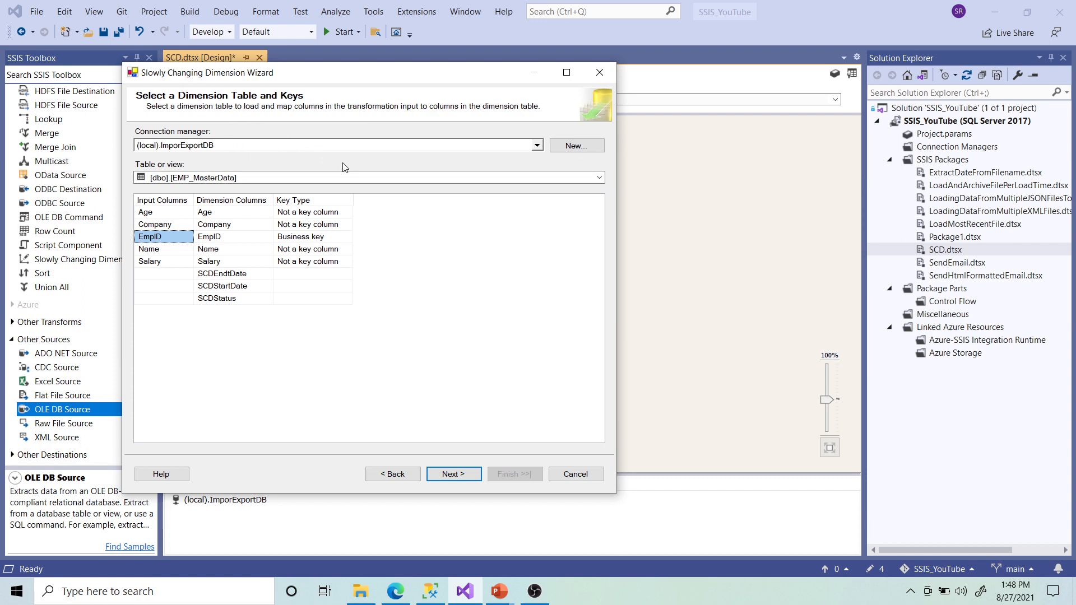
Step: Advance the wizard to the Slowly Changing Dimension Columns page and enlarge its window
{"action": "left_click", "coordinate": [440, 475]}
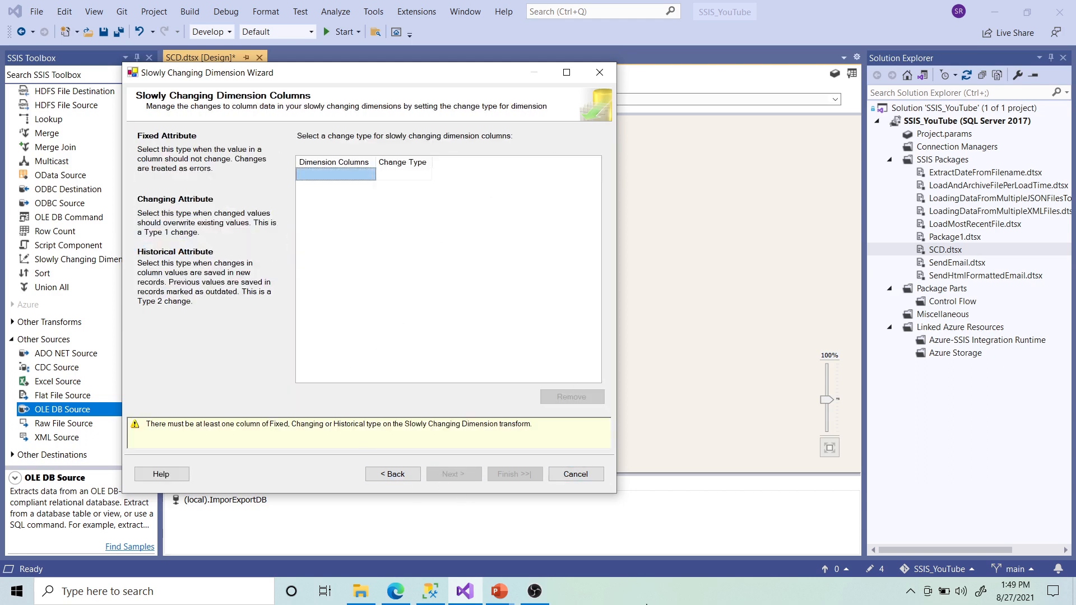
{"action": "left_click_drag", "start_coordinate": [616, 493], "coordinate": [735, 551]}
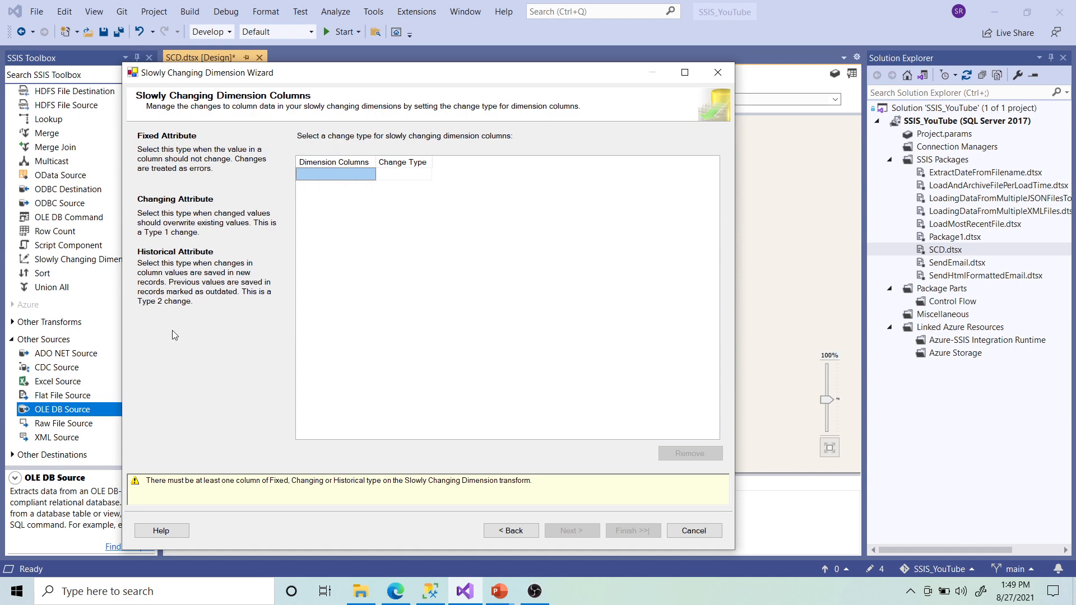
Step: Switch to the 11-SCD.pptx presentation in PowerPoint and review the Type 0 to Type 3 descriptions on slide 3
{"action": "mouse_move", "coordinate": [499, 591]}
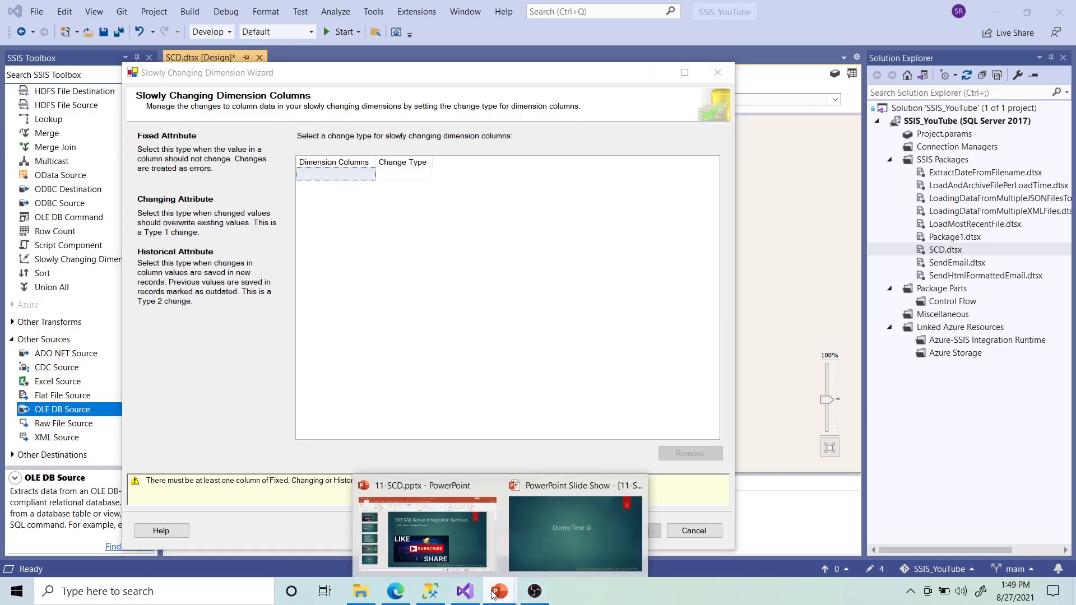
{"action": "left_click", "coordinate": [457, 526]}
{"action": "left_click", "coordinate": [90, 395]}
{"action": "left_click", "coordinate": [117, 340]}
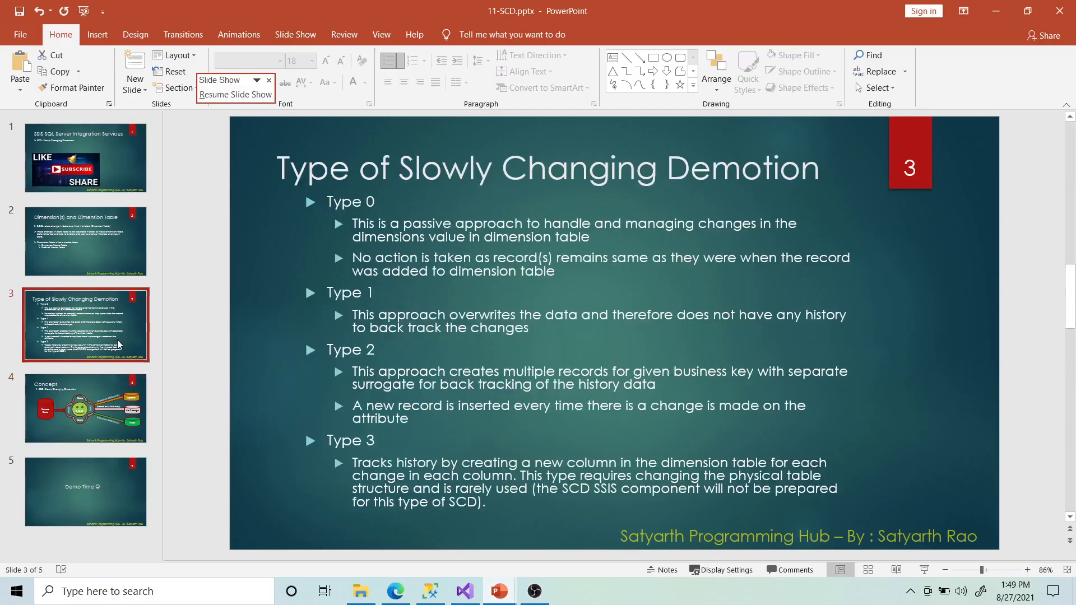
{"action": "mouse_move", "coordinate": [328, 439]}
{"action": "left_mouse_down"}
{"action": "mouse_move", "coordinate": [414, 490]}
{"action": "mouse_move", "coordinate": [498, 504]}
{"action": "mouse_move", "coordinate": [352, 463]}
{"action": "mouse_move", "coordinate": [327, 440]}
{"action": "left_mouse_up"}
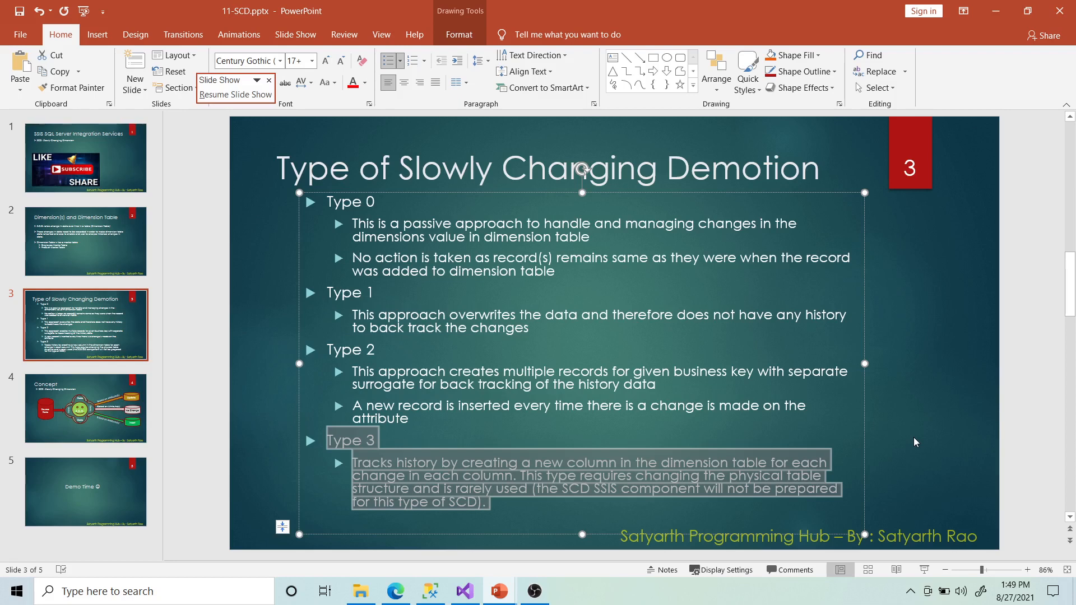
{"action": "left_click", "coordinate": [934, 422]}
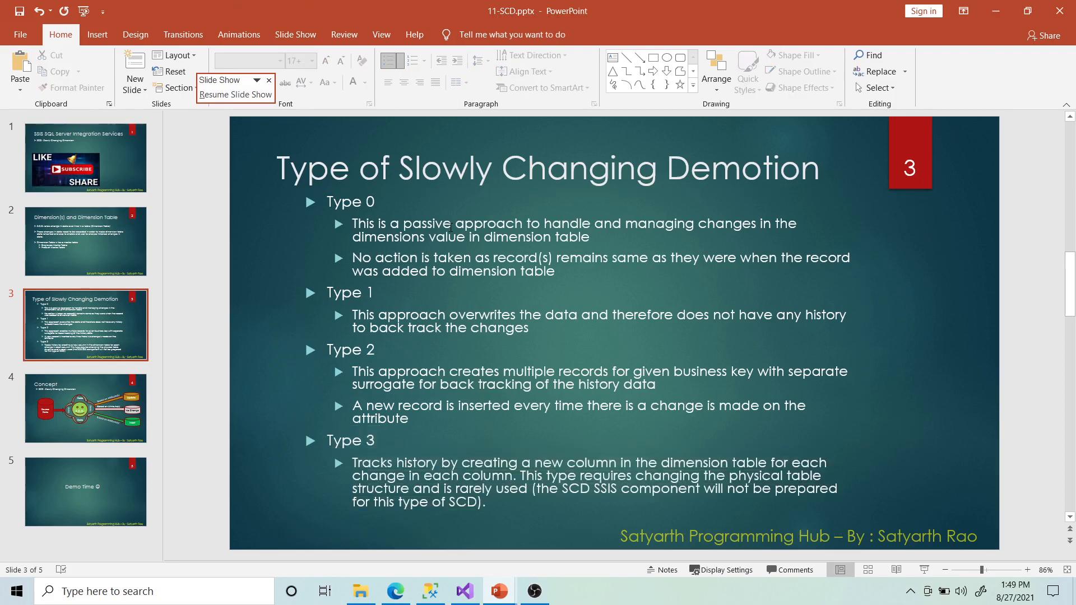
{"action": "left_click", "coordinate": [379, 207]}
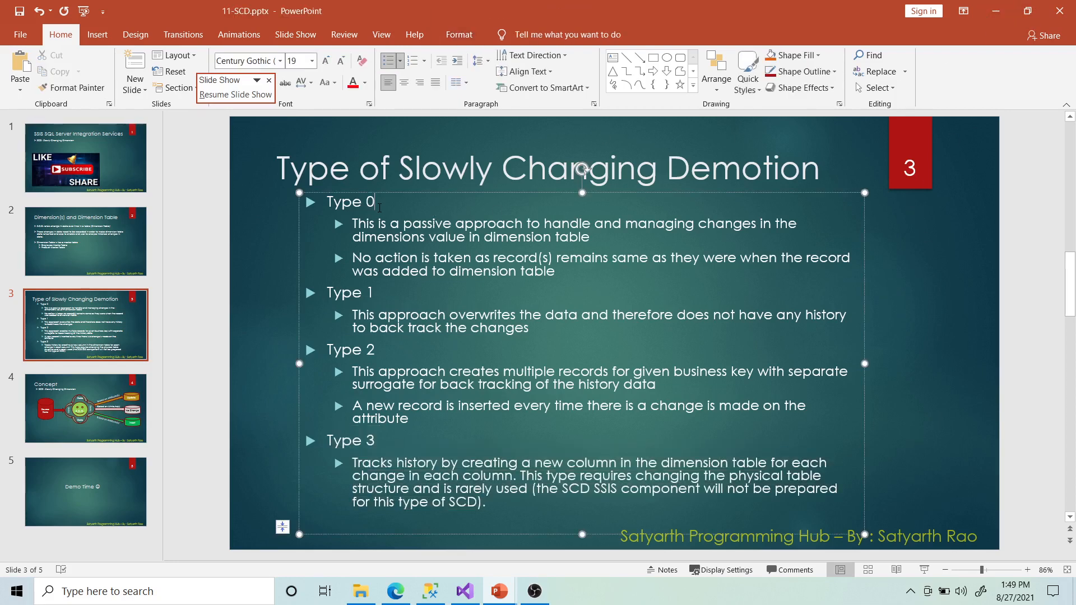
{"action": "left_click", "coordinate": [371, 370]}
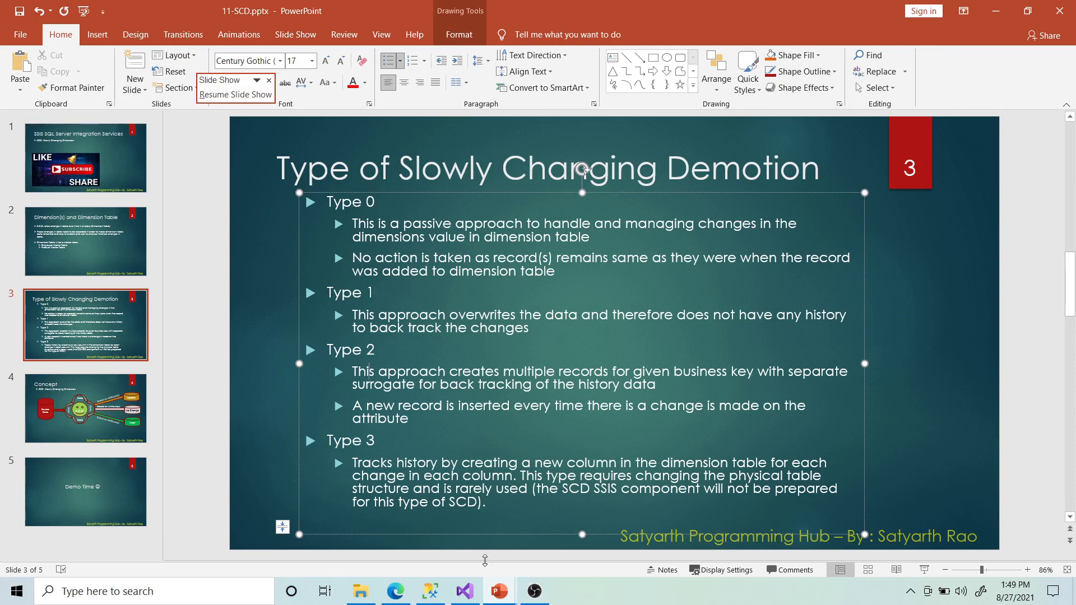
Step: Switch back to Visual Studio and widen the Dimension Columns and Change Type columns in the Slowly Changing Dimension Wizard
{"action": "left_click", "coordinate": [464, 591]}
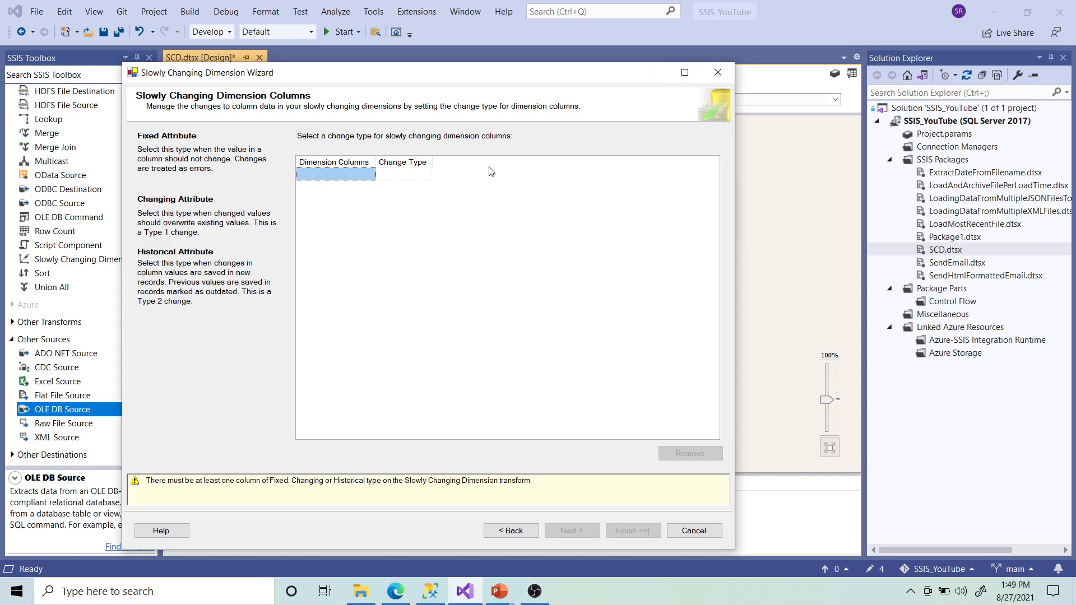
{"action": "left_click_drag", "start_coordinate": [431, 162], "coordinate": [507, 162]}
{"action": "left_click_drag", "start_coordinate": [376, 162], "coordinate": [460, 162]}
Step: Add Age, Company, Name and Salary as slowly changing dimension columns in the wizard
{"action": "left_click", "coordinate": [455, 177]}
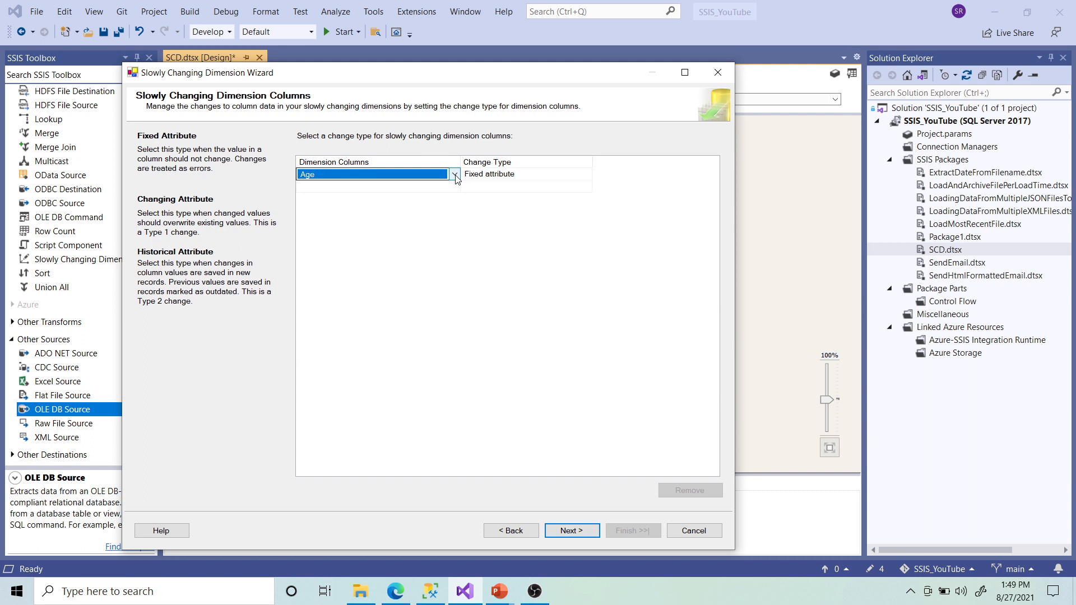
{"action": "left_click", "coordinate": [443, 246]}
{"action": "left_click", "coordinate": [403, 189]}
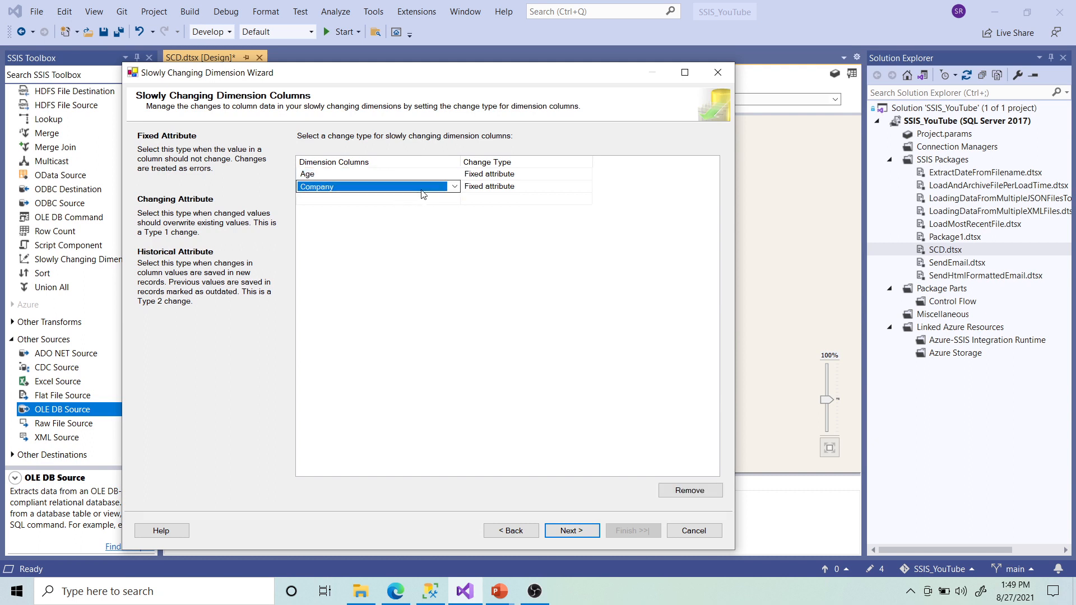
{"action": "left_click", "coordinate": [415, 250]}
{"action": "left_click", "coordinate": [418, 201]}
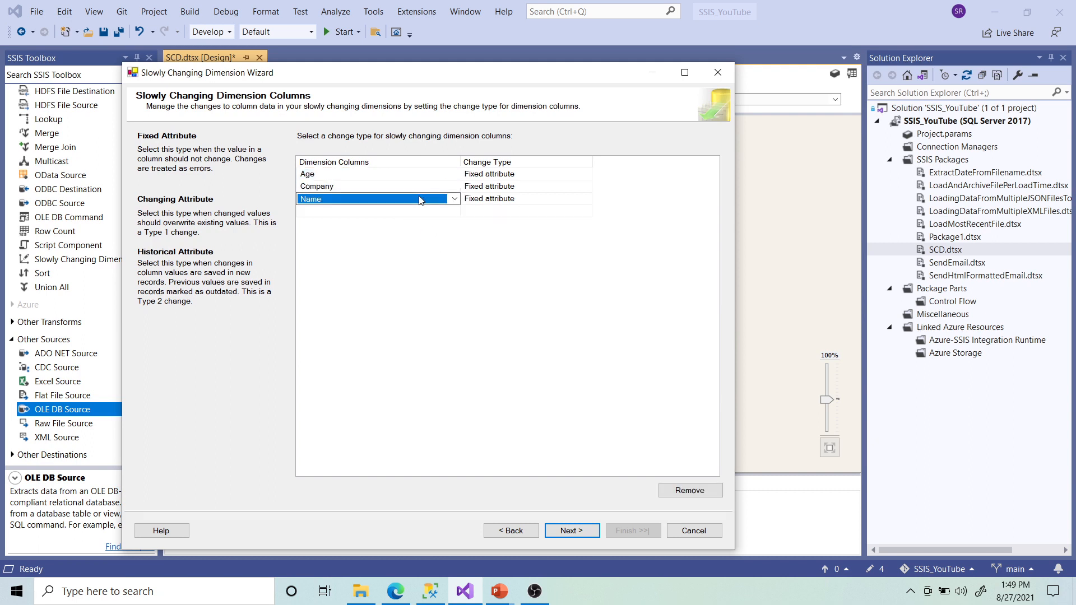
{"action": "left_click", "coordinate": [415, 257]}
{"action": "left_click", "coordinate": [416, 216]}
{"action": "left_click", "coordinate": [411, 262]}
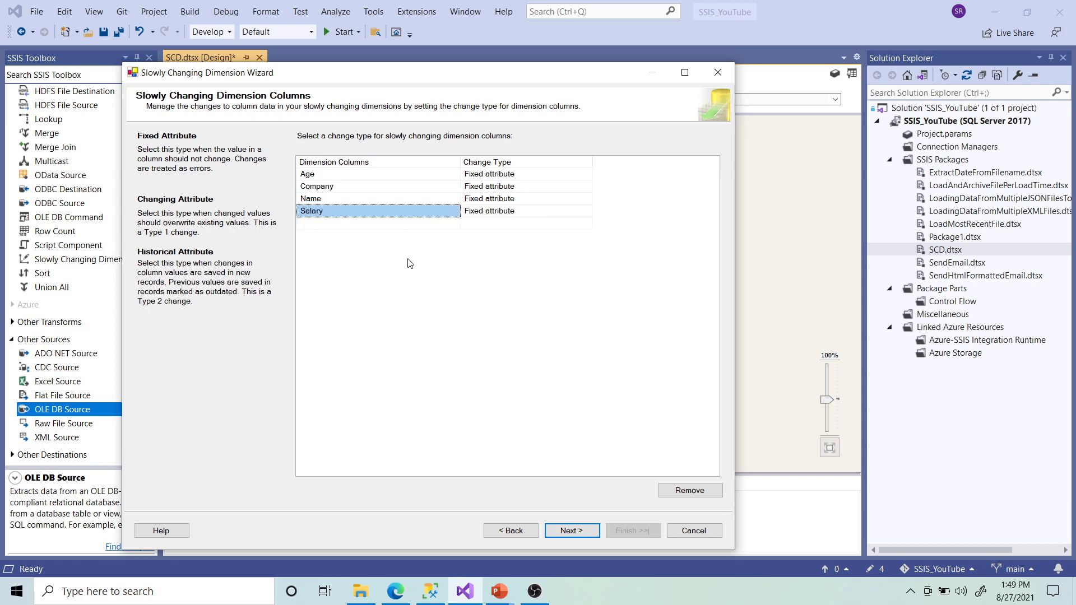
Step: Review the chosen dimension columns from Salary up to Age, including the change type of Age
{"action": "left_click", "coordinate": [395, 224]}
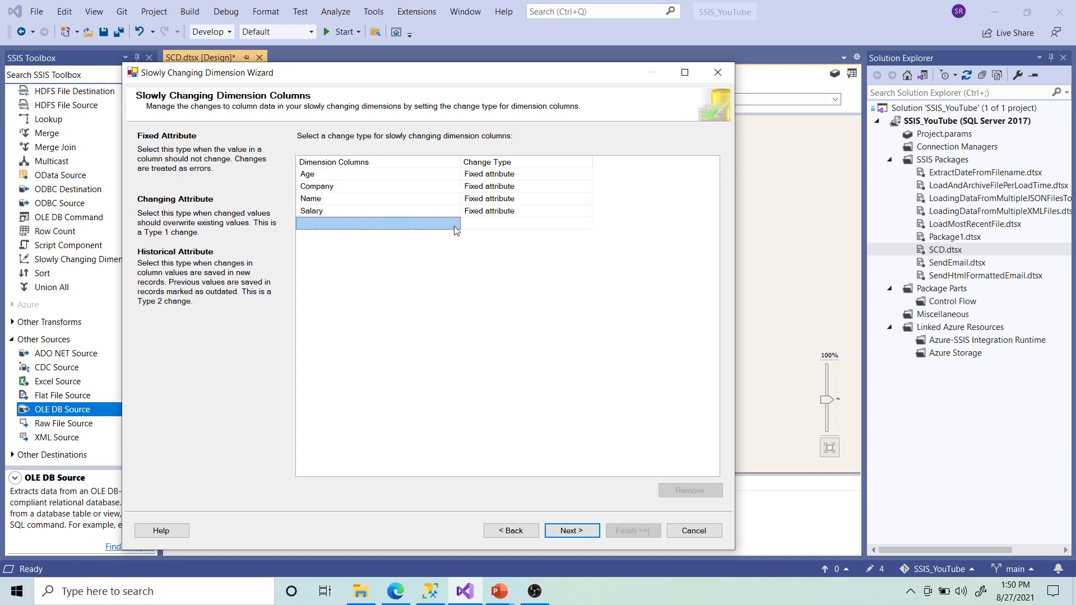
{"action": "left_click", "coordinate": [426, 210]}
{"action": "left_click", "coordinate": [417, 199]}
{"action": "left_click", "coordinate": [418, 186]}
{"action": "left_click", "coordinate": [418, 174]}
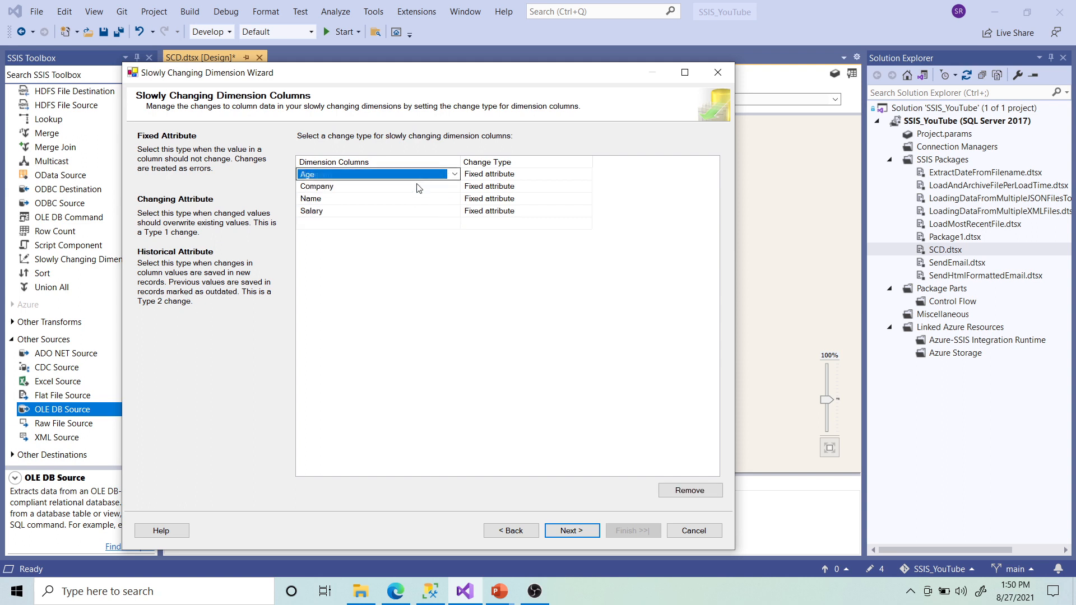
{"action": "left_click", "coordinate": [375, 240]}
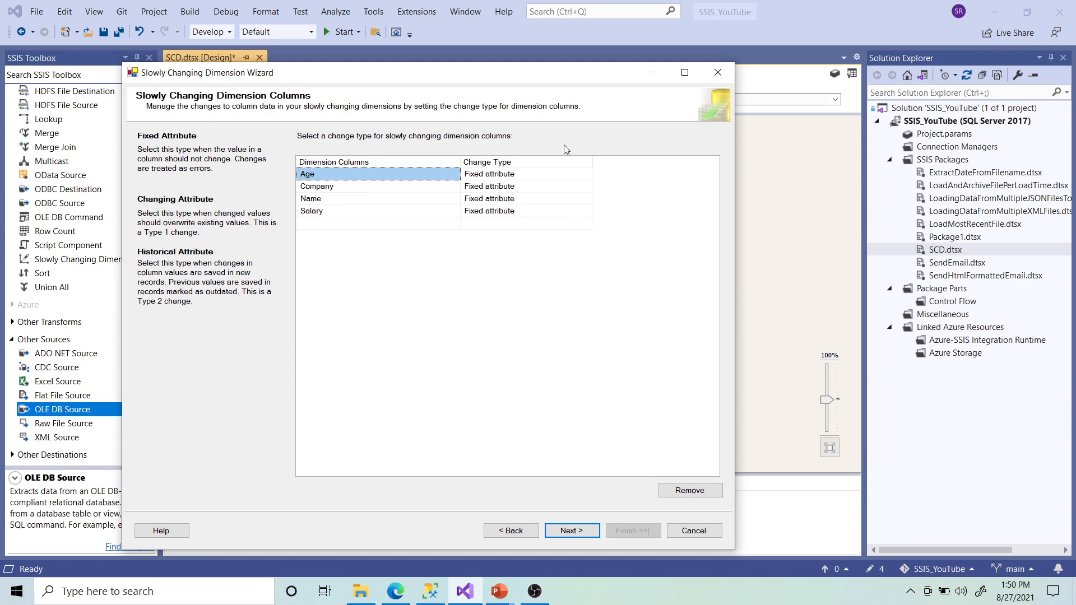
{"action": "left_click", "coordinate": [504, 174]}
{"action": "left_click", "coordinate": [493, 292]}
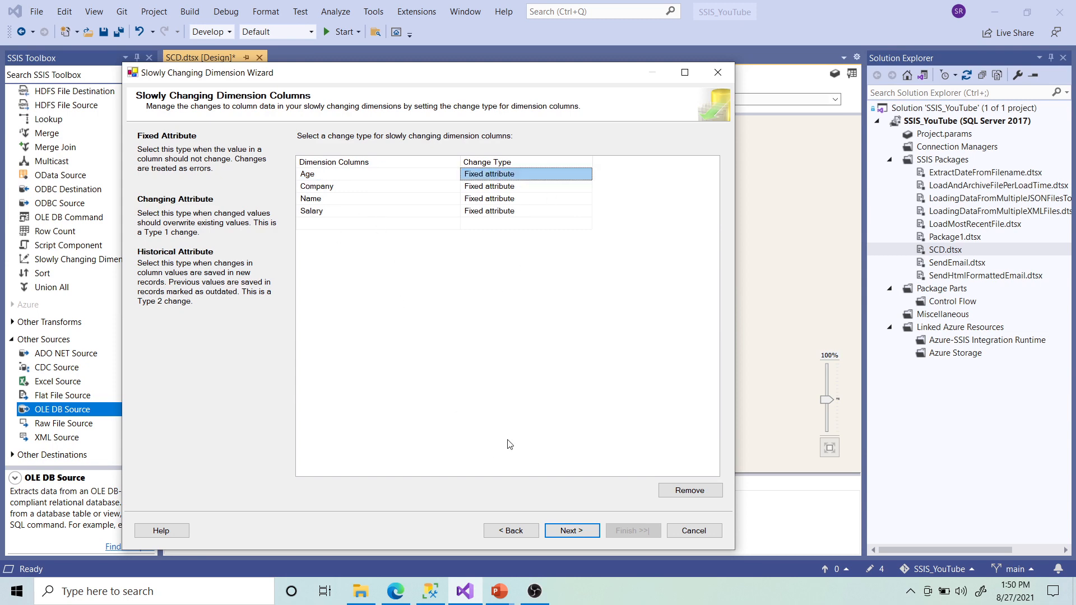
Step: Switch to SQL Server Management Studio, examine each column of the EMP_CurrentData results, and return to the wizard in Visual Studio
{"action": "left_click", "coordinate": [430, 593]}
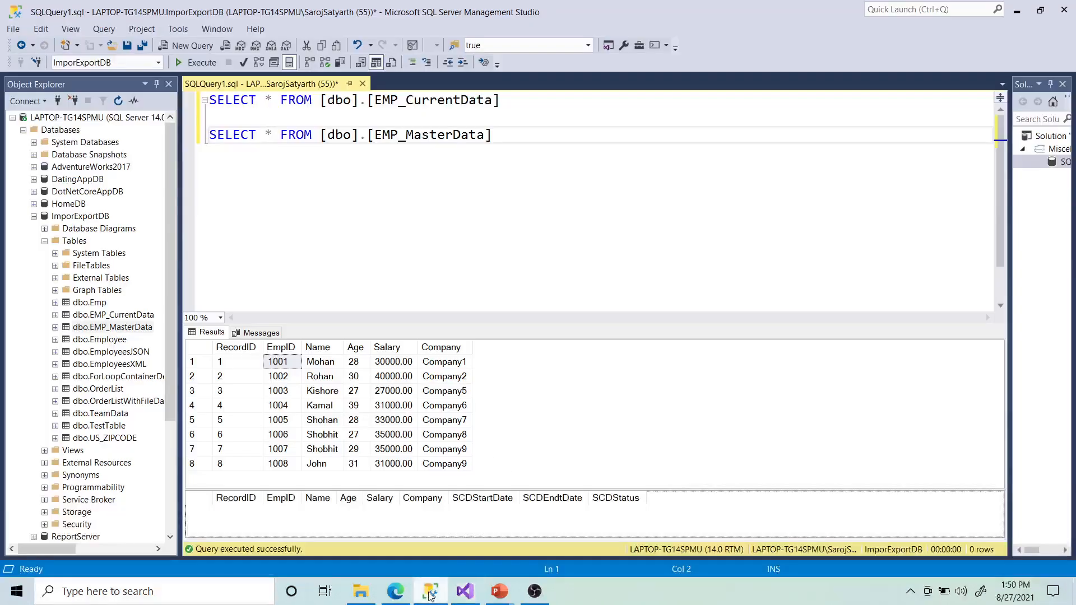
{"action": "left_click", "coordinate": [282, 365]}
{"action": "left_click", "coordinate": [316, 365]}
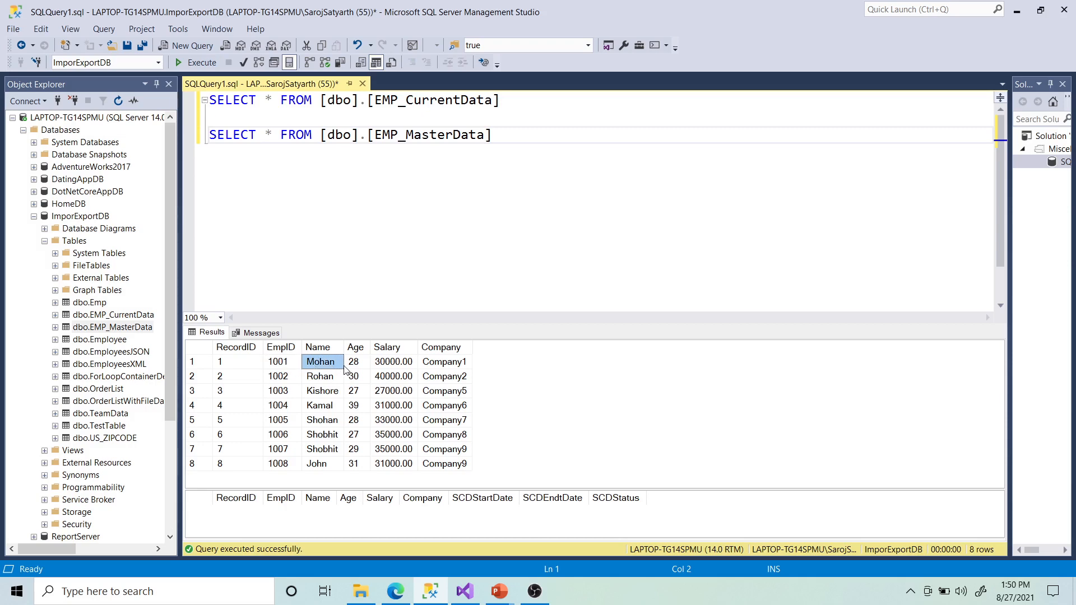
{"action": "left_click", "coordinate": [352, 367]}
{"action": "left_click", "coordinate": [397, 367]}
{"action": "left_click", "coordinate": [456, 364]}
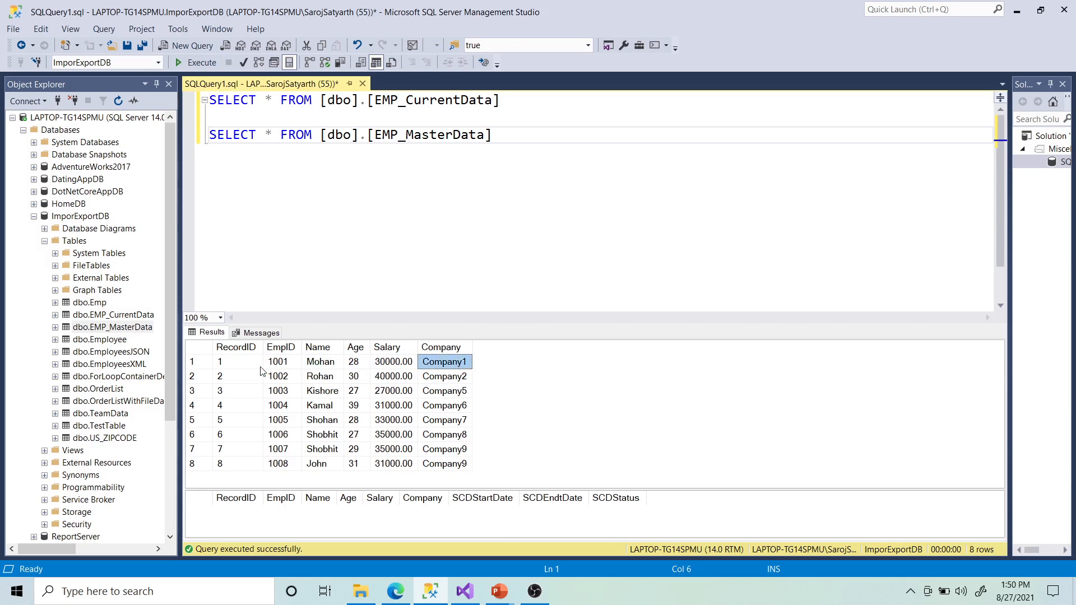
{"action": "left_click", "coordinate": [233, 348]}
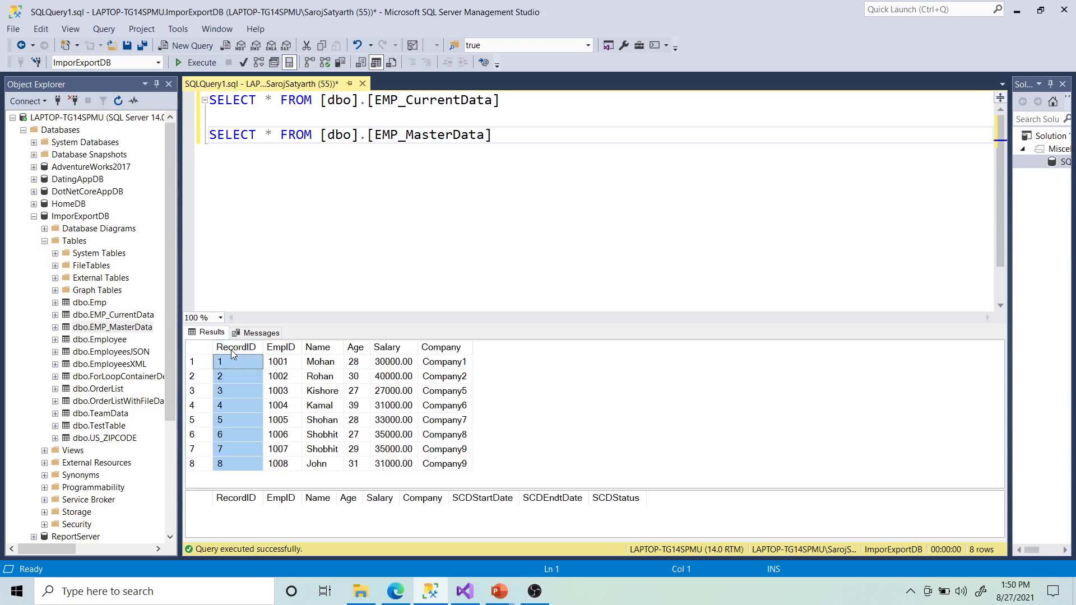
{"action": "left_click", "coordinate": [283, 348]}
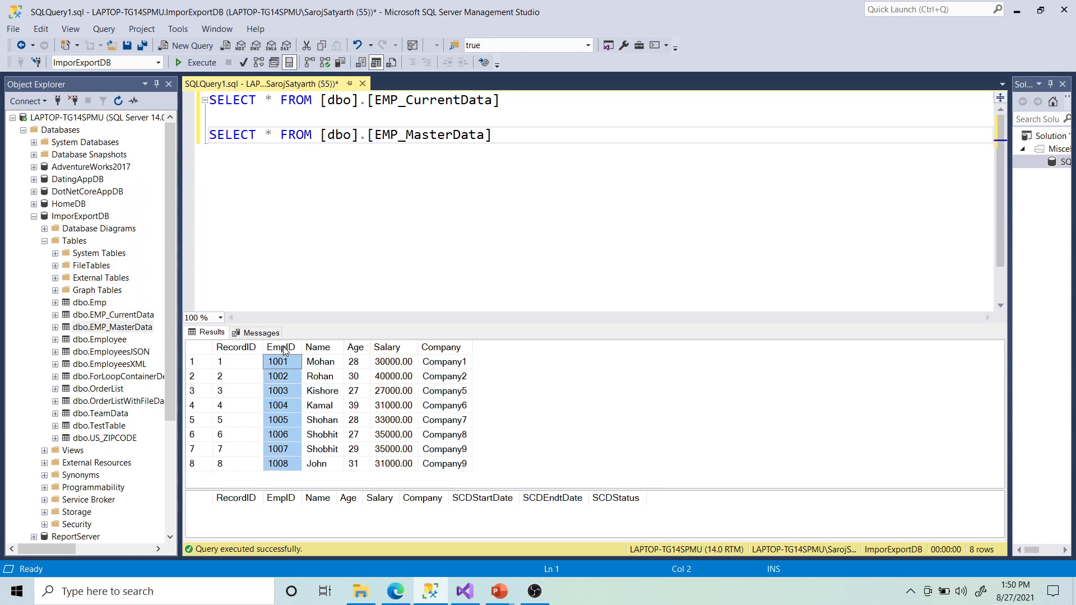
{"action": "left_click", "coordinate": [318, 348]}
{"action": "left_click", "coordinate": [355, 348]}
{"action": "left_click", "coordinate": [386, 348]}
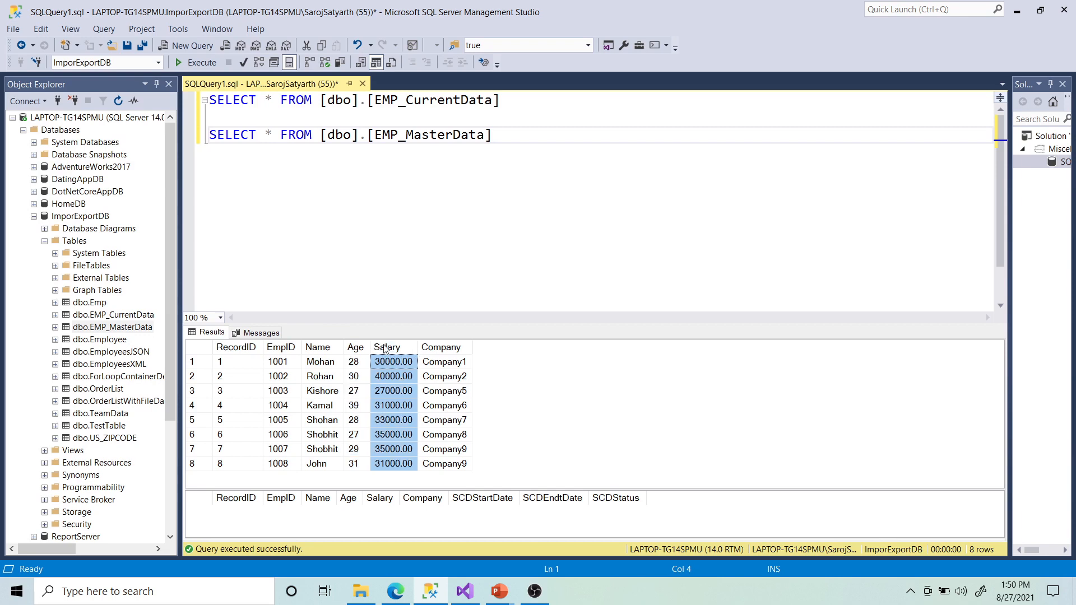
{"action": "left_click", "coordinate": [440, 347]}
{"action": "left_click", "coordinate": [465, 597]}
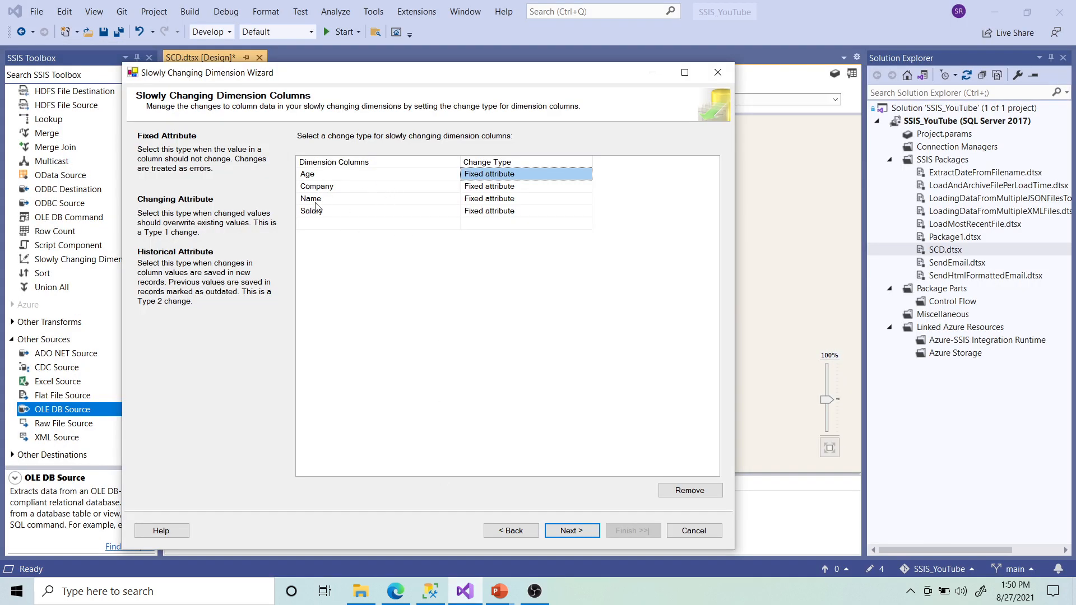
Step: Compare the RecordID and EmpID columns with the Name to Company columns in Management Studio's EMP_CurrentData results, then return to the wizard
{"action": "left_click", "coordinate": [430, 591]}
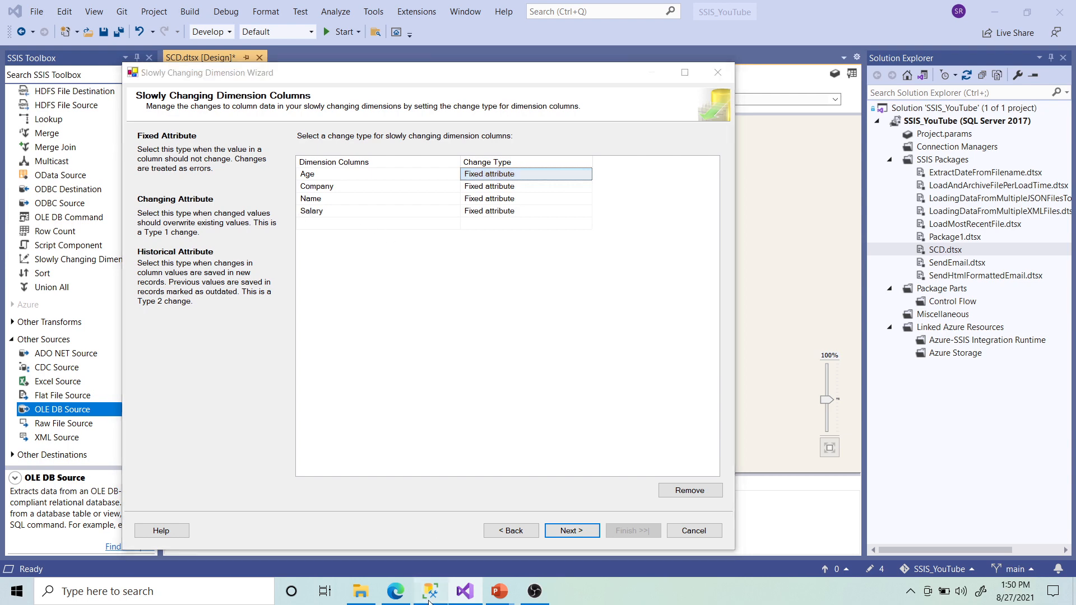
{"action": "left_click", "coordinate": [285, 346]}
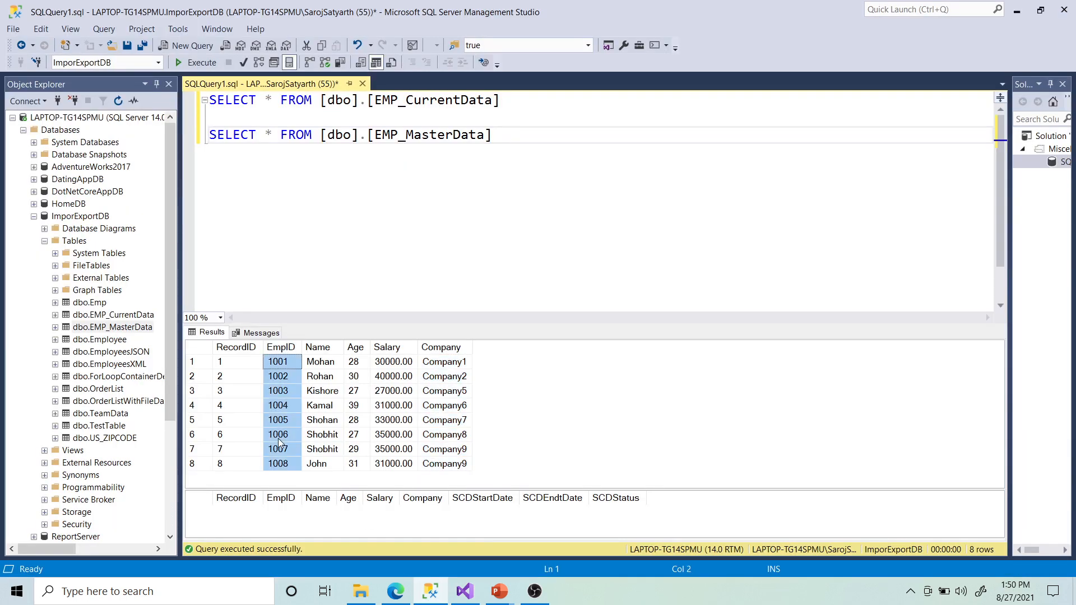
{"action": "left_click", "coordinate": [318, 346]}
{"action": "key", "text": "shift+Right"}
{"action": "key", "text": "shift+Right"}
{"action": "key", "text": "shift+Right"}
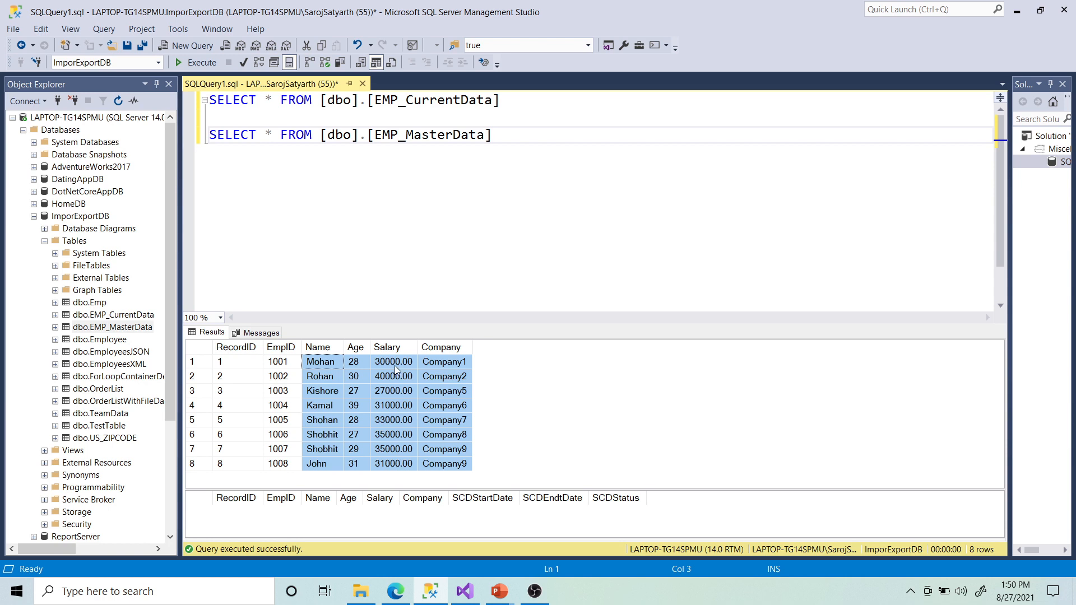
{"action": "left_click", "coordinate": [234, 350]}
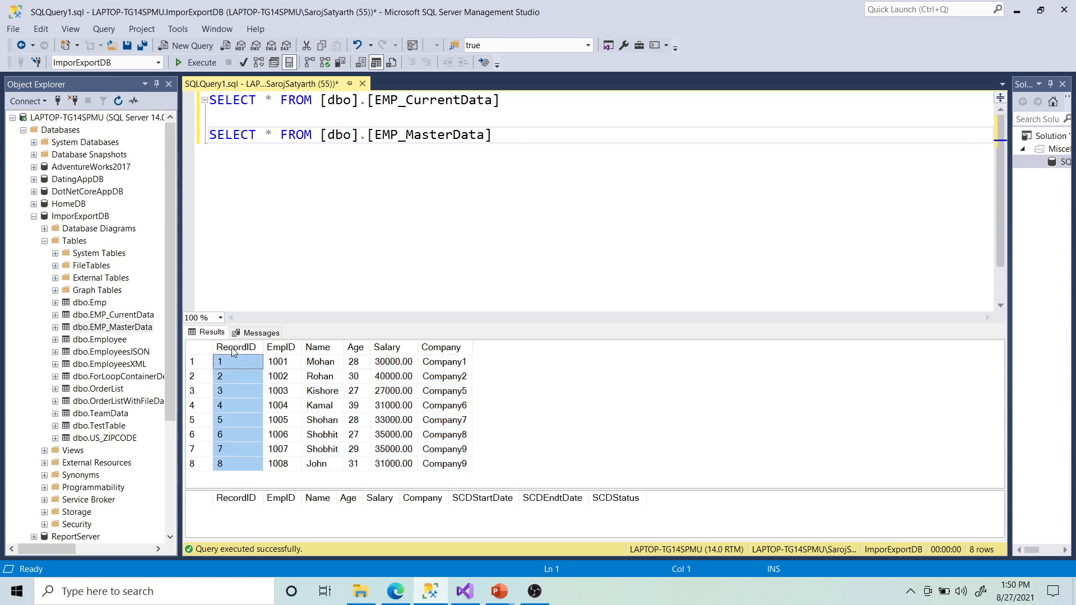
{"action": "key", "text": "shift+Right"}
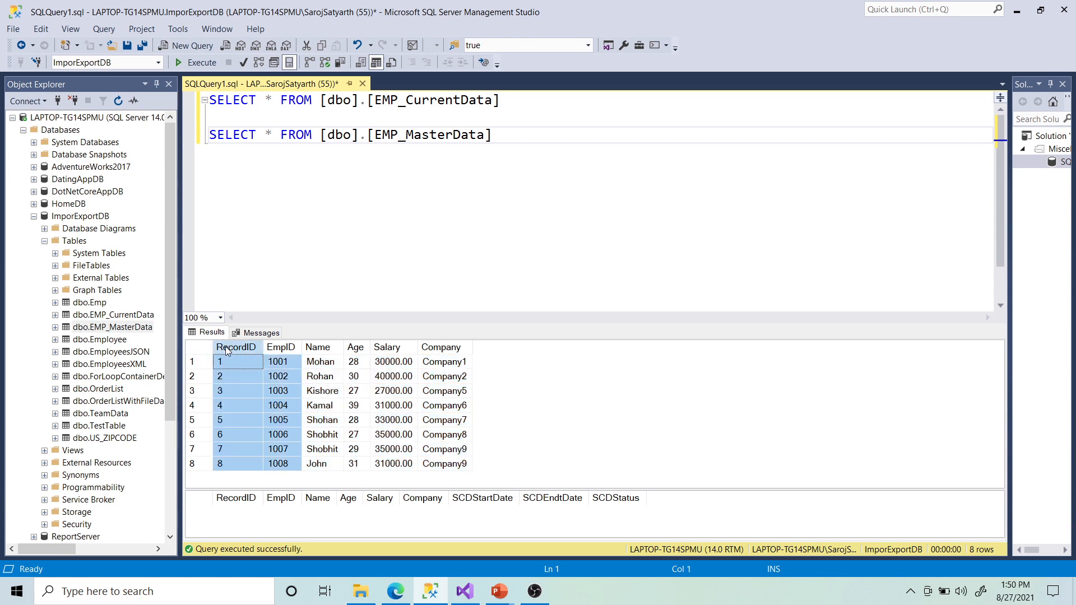
{"action": "left_click", "coordinate": [281, 348]}
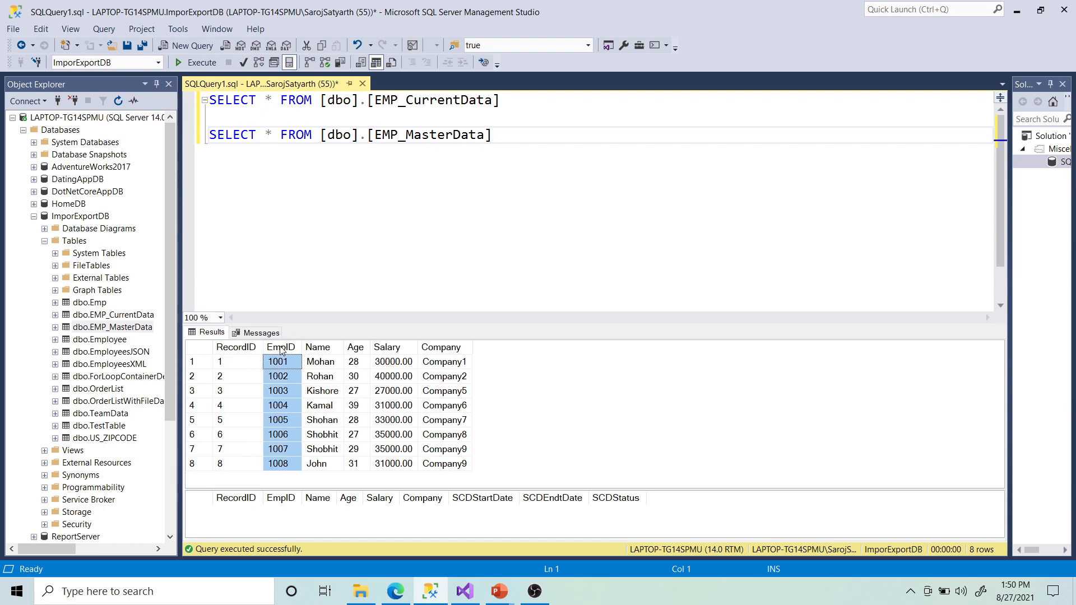
{"action": "left_click", "coordinate": [465, 591]}
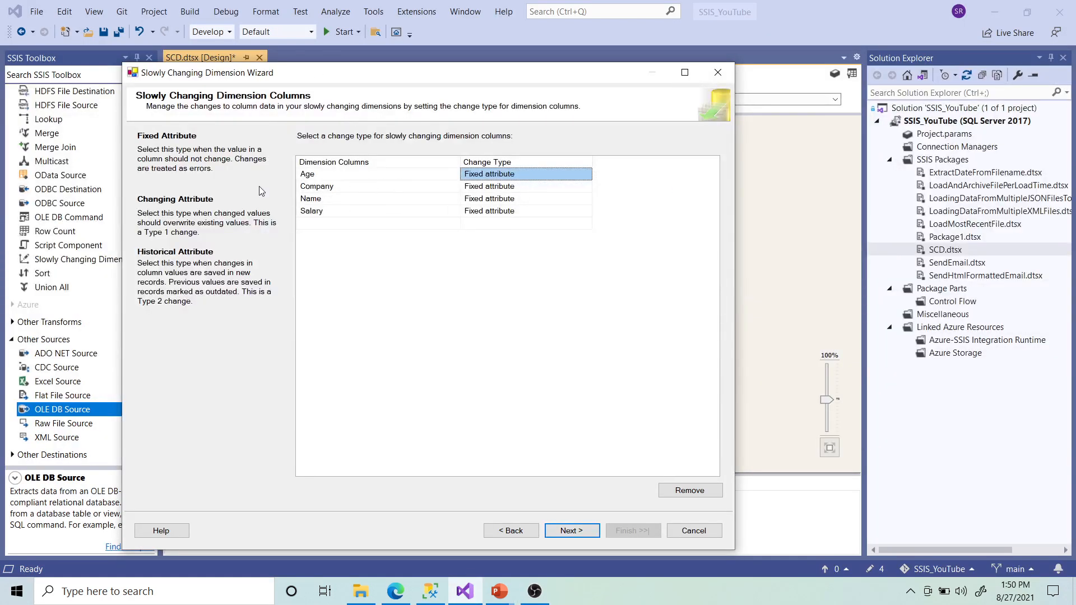
Step: Set the change type of the Age dimension column to Changing attribute
{"action": "left_click", "coordinate": [548, 178]}
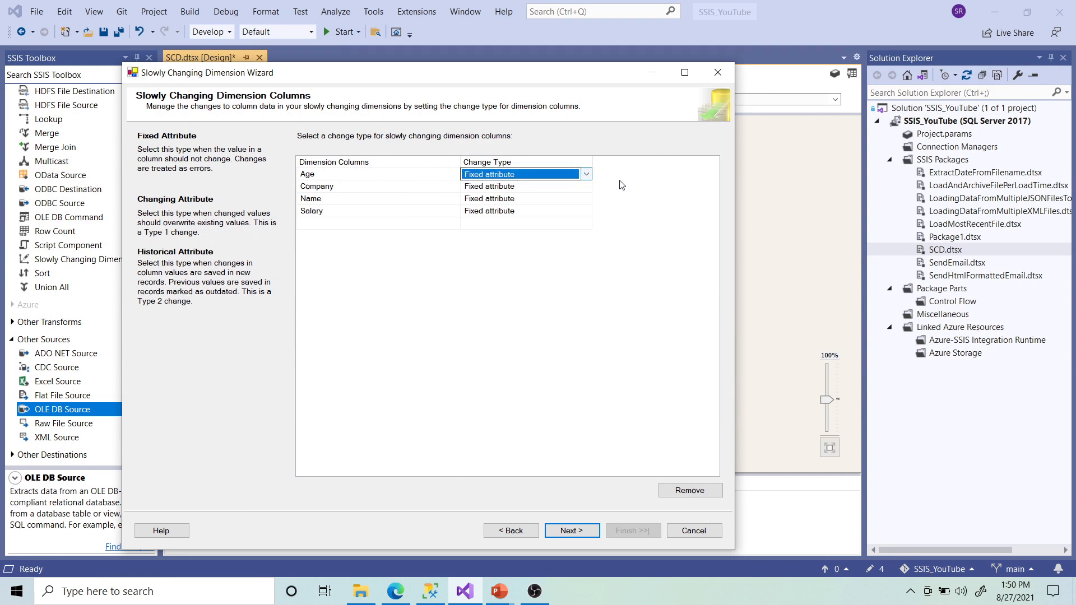
{"action": "left_click", "coordinate": [586, 174]}
{"action": "left_click", "coordinate": [586, 174]}
{"action": "left_click", "coordinate": [587, 176]}
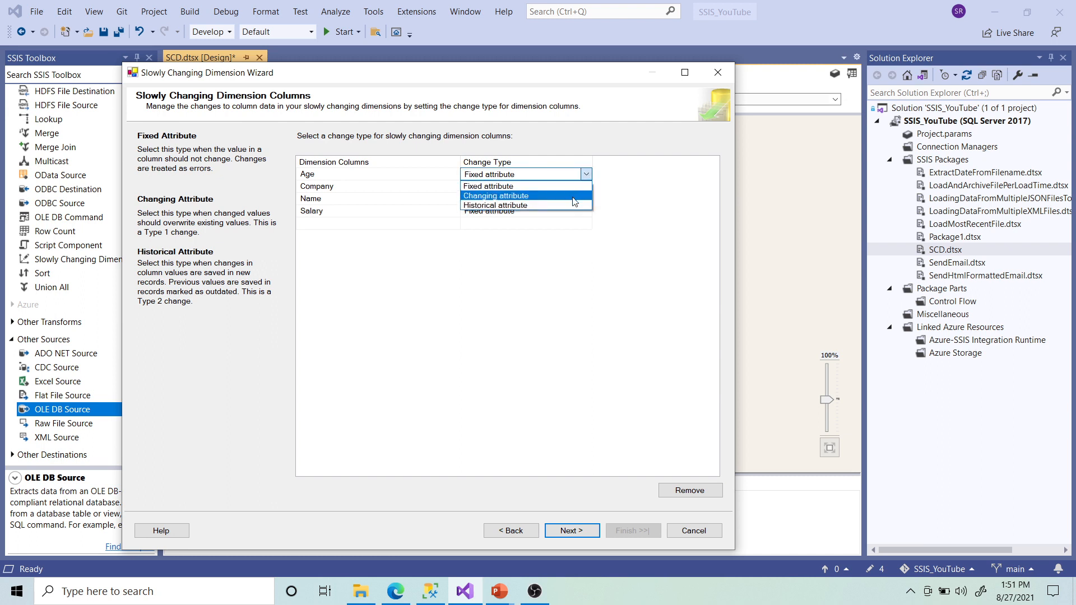
{"action": "left_click", "coordinate": [495, 196]}
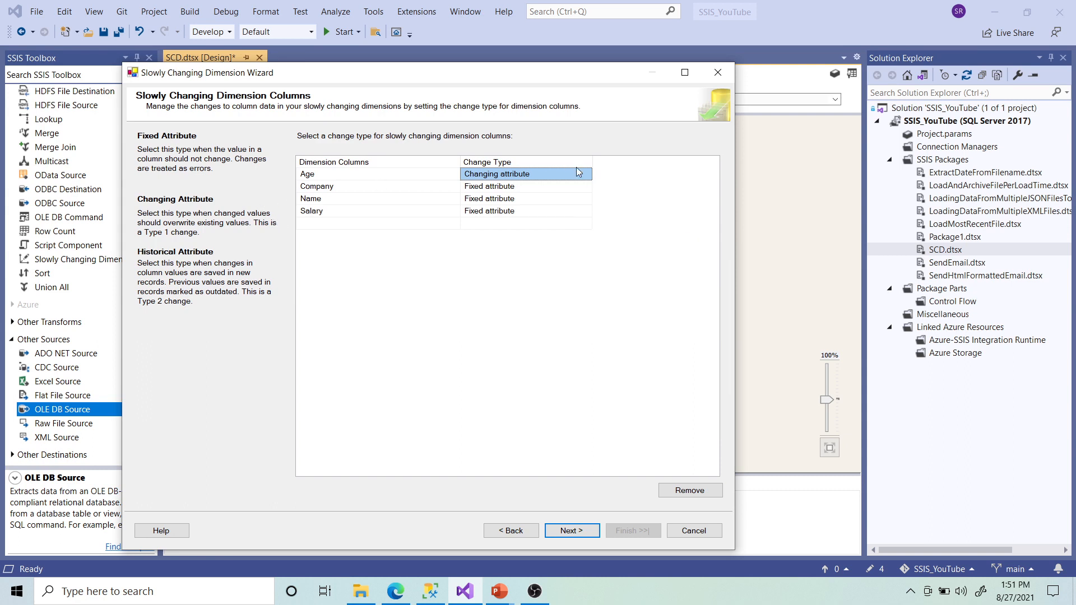
Step: Set the change type of the Company dimension column to Historical attribute
{"action": "left_click", "coordinate": [575, 187]}
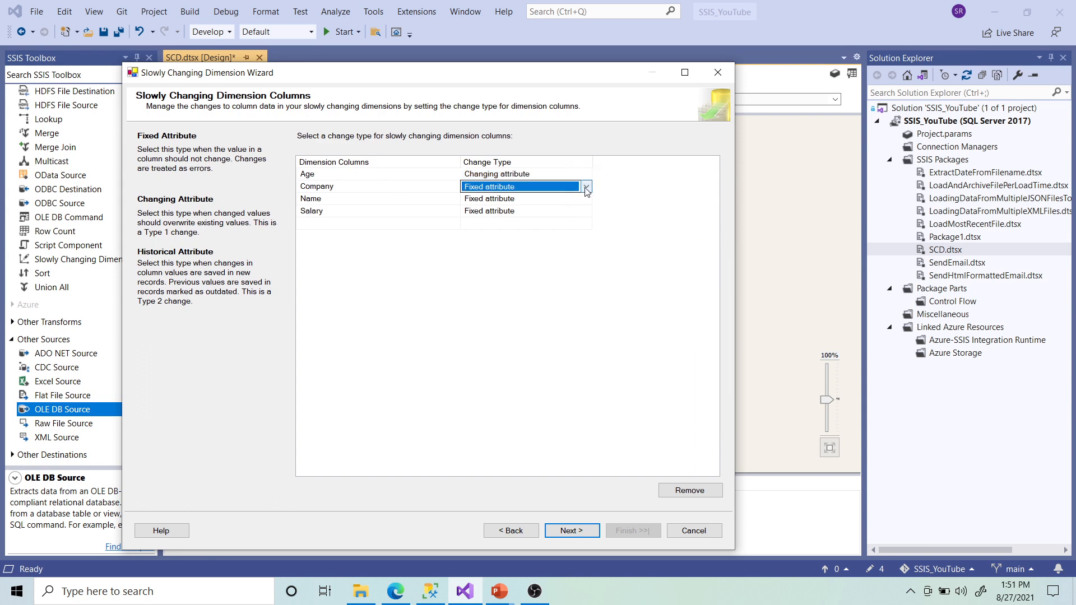
{"action": "left_click", "coordinate": [586, 187]}
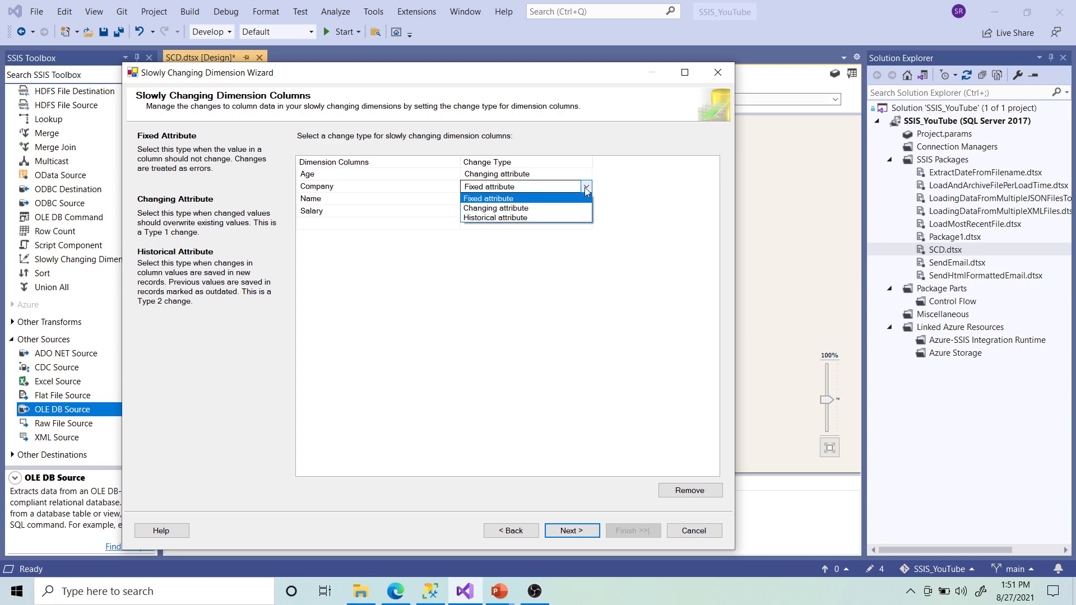
{"action": "left_click", "coordinate": [523, 220]}
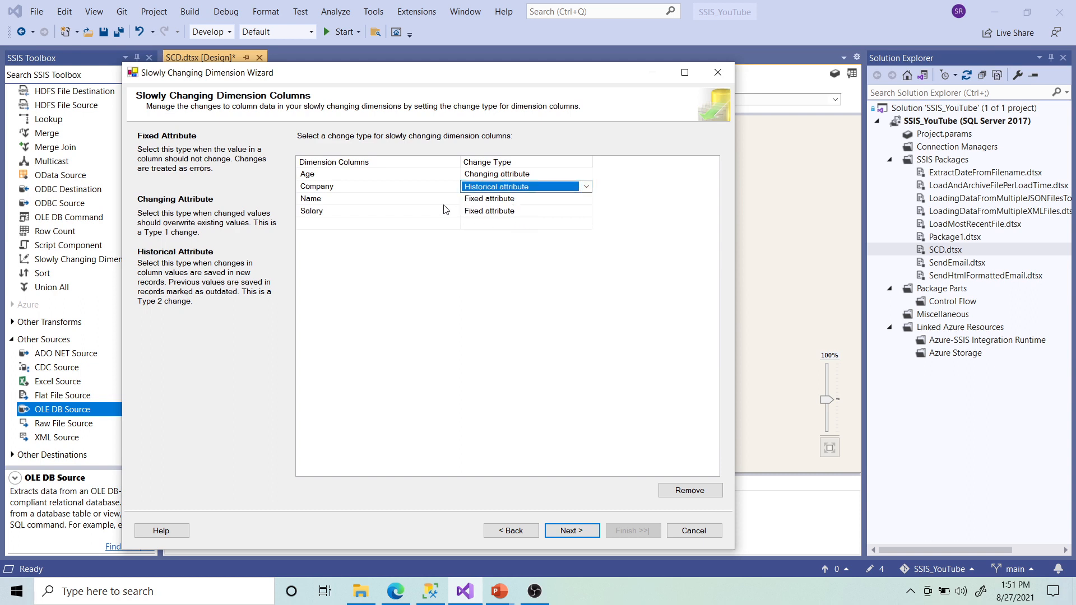
Step: Set the change type of the Salary dimension column to Historical attribute and check the Age, Salary and Name rows
{"action": "left_click", "coordinate": [324, 201]}
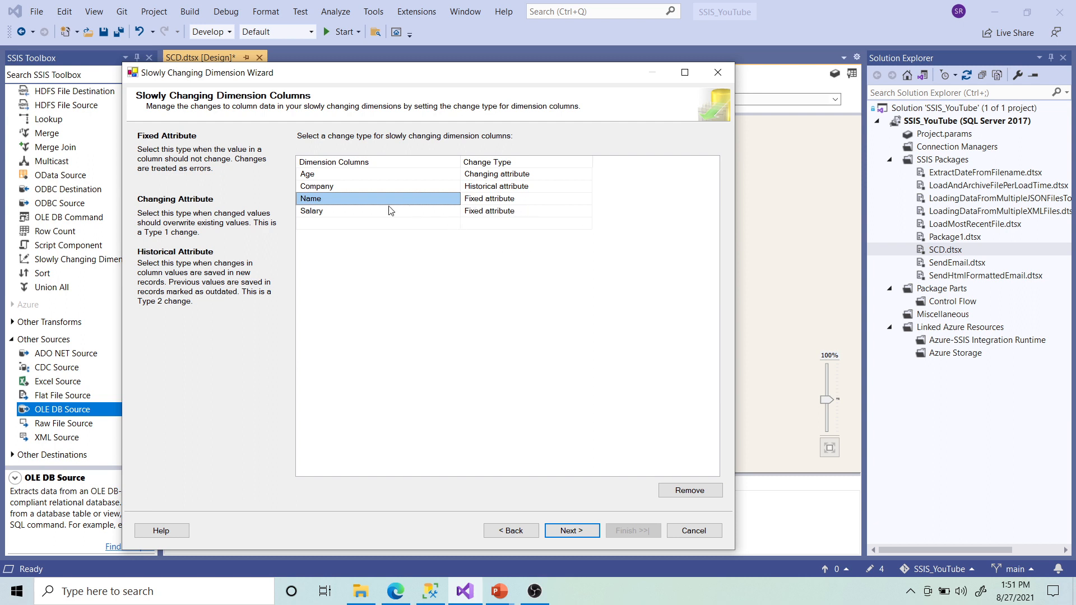
{"action": "left_click", "coordinate": [535, 213]}
{"action": "left_click", "coordinate": [584, 212]}
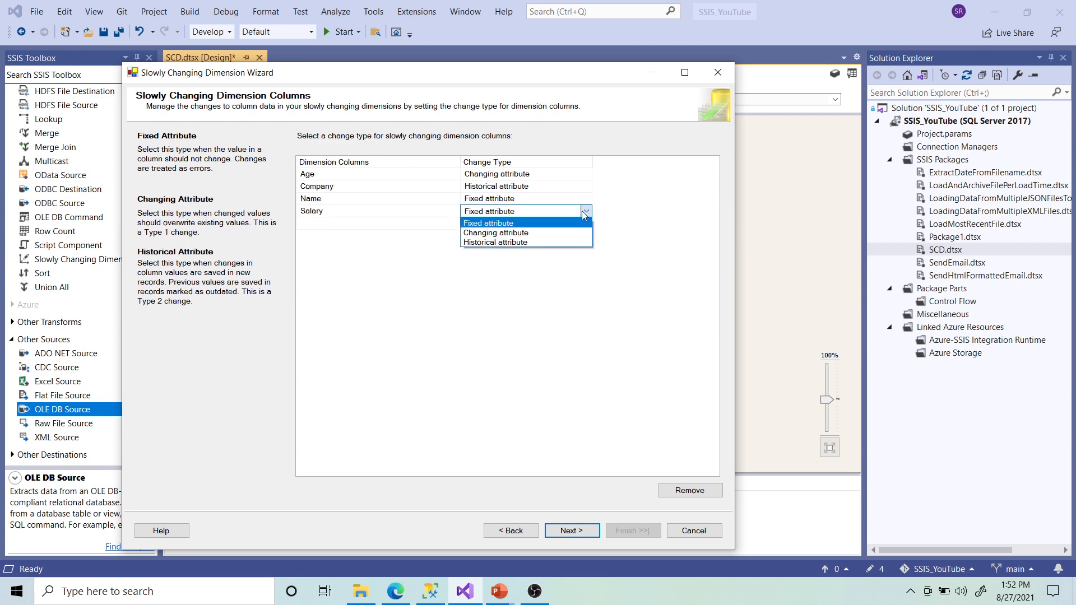
{"action": "left_click", "coordinate": [495, 242]}
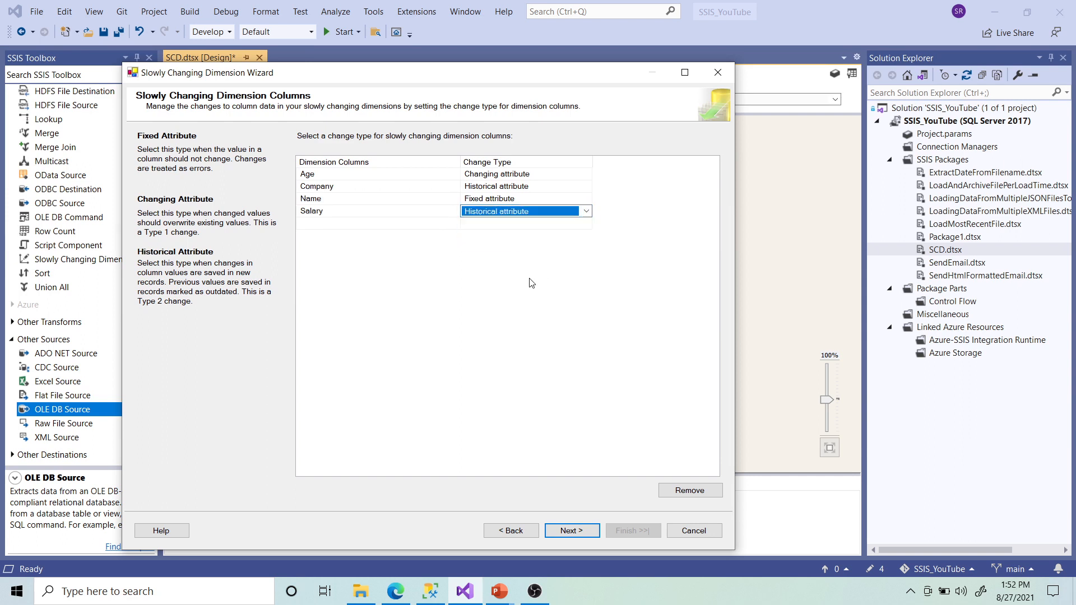
{"action": "left_click", "coordinate": [446, 176]}
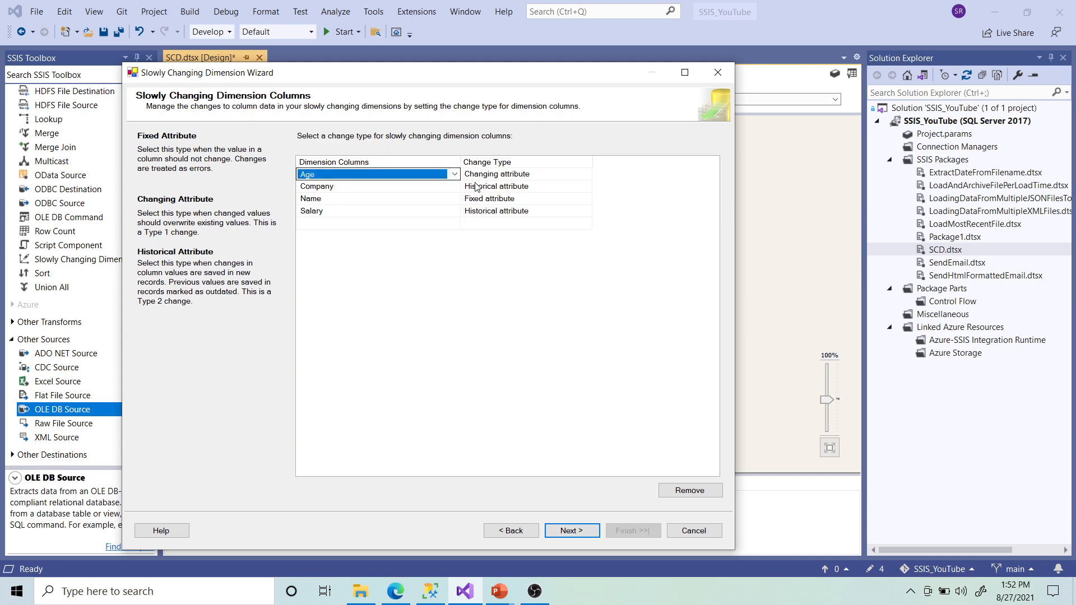
{"action": "left_click", "coordinate": [410, 217]}
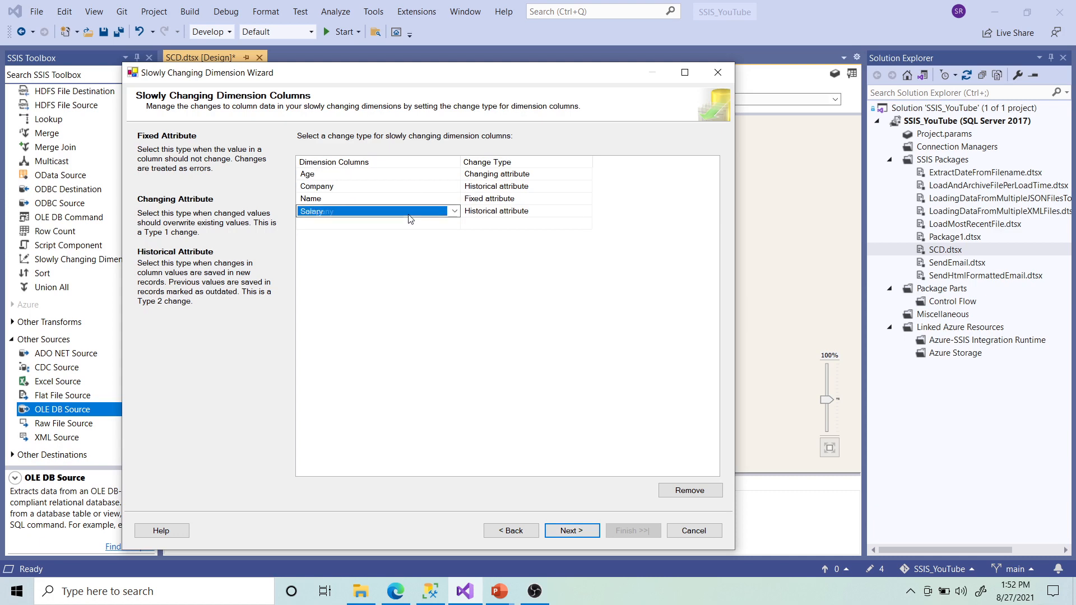
{"action": "left_click", "coordinate": [395, 200]}
{"action": "left_click", "coordinate": [557, 263]}
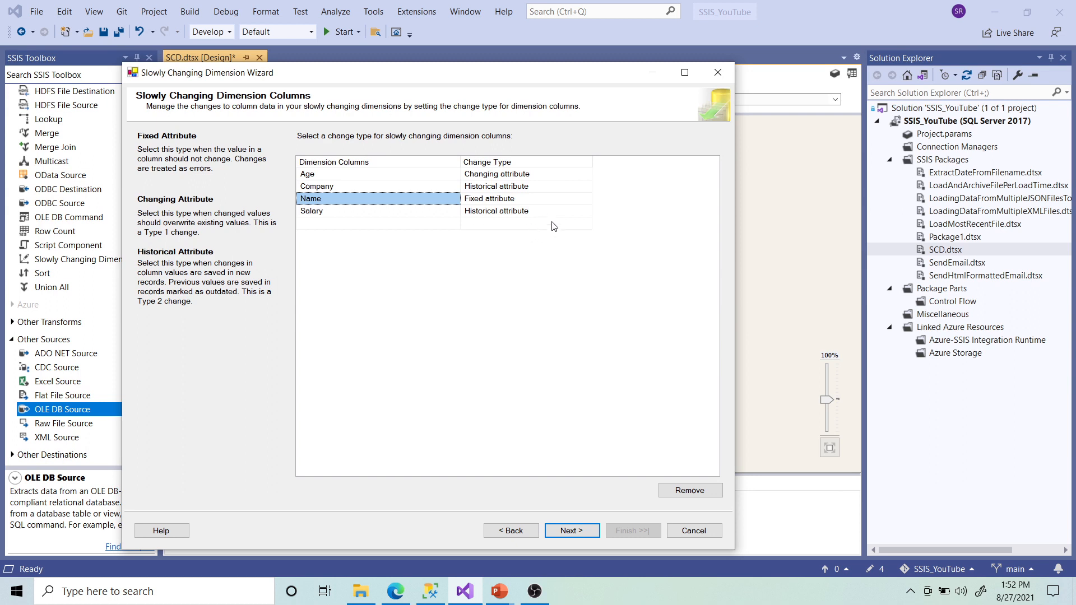
Step: Recheck the column change types, keep failing the transformation on fixed attribute changes, leave outdated records unchanged, and proceed to the historical attribute options
{"action": "left_click", "coordinate": [571, 530]}
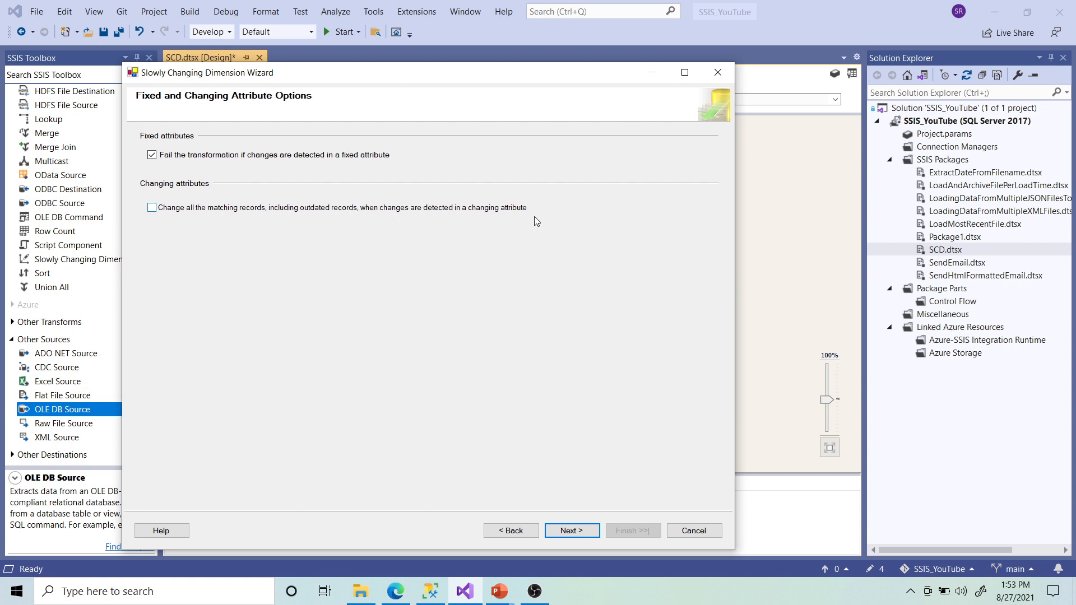
{"action": "left_click", "coordinate": [510, 531]}
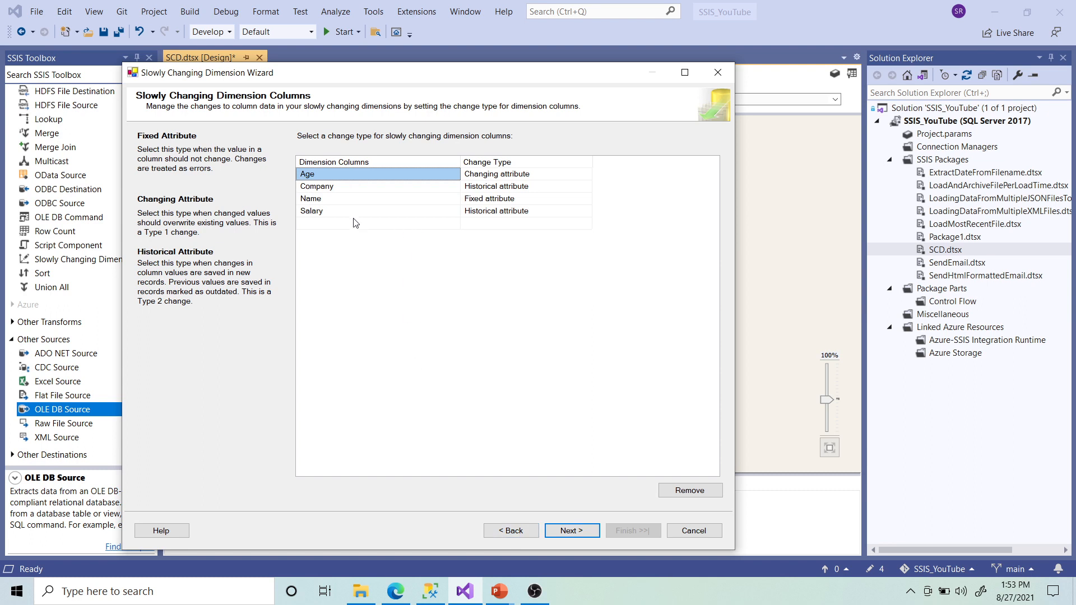
{"action": "left_click", "coordinate": [584, 532]}
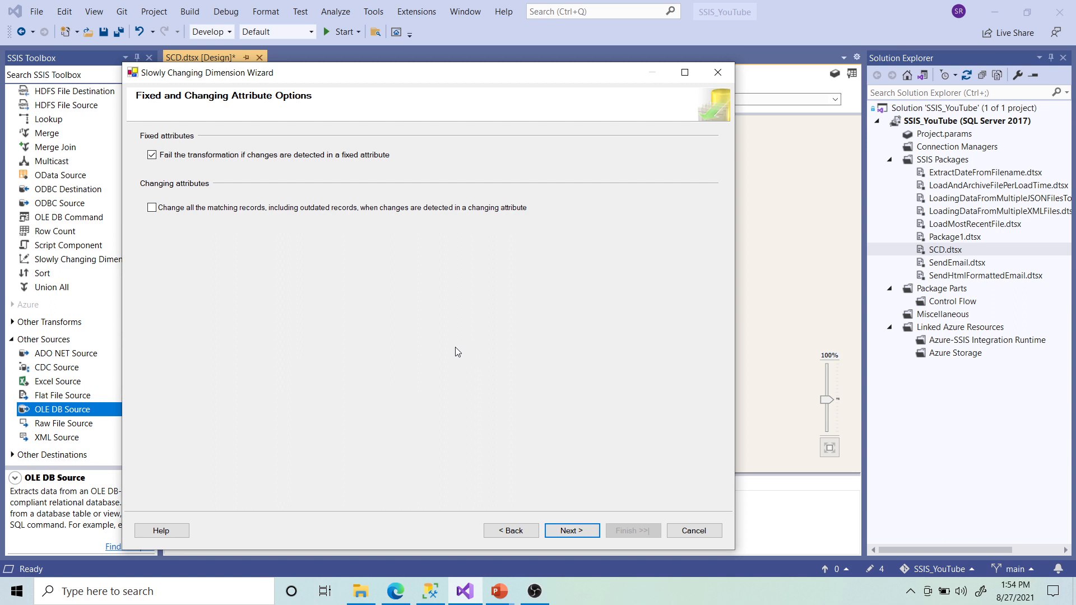
{"action": "left_click", "coordinate": [572, 530]}
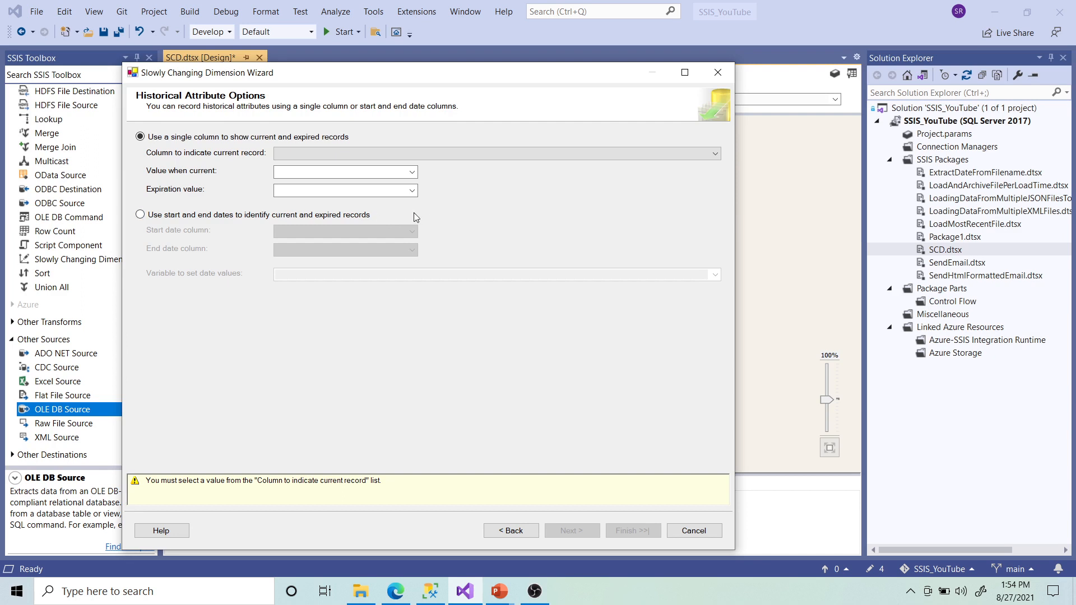
Step: Examine the choices for current value, expiration value and indicator column under the single-column historical option
{"action": "left_click", "coordinate": [415, 175]}
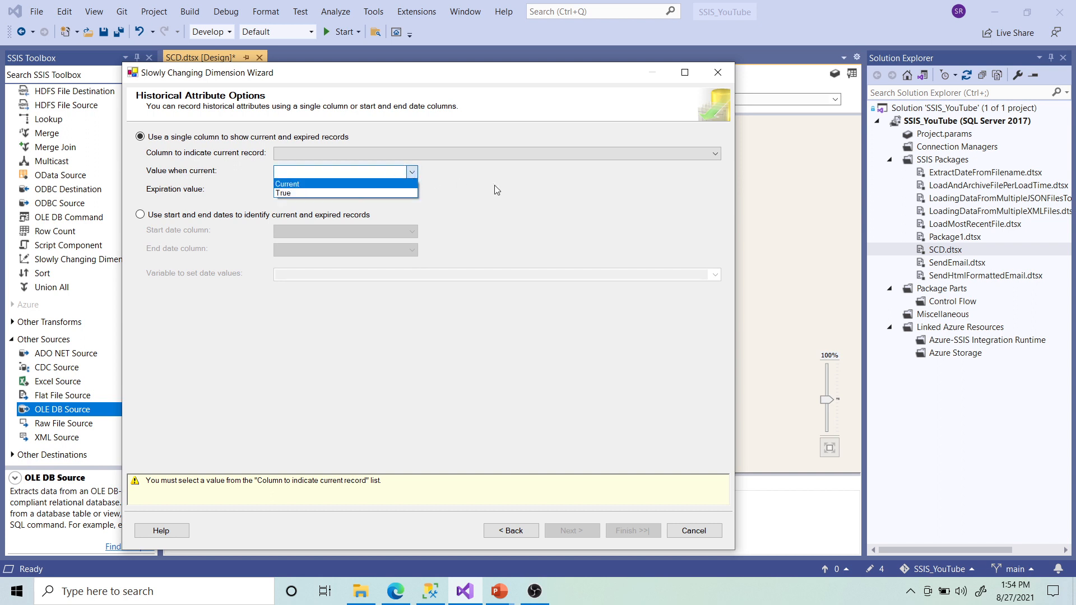
{"action": "left_click", "coordinate": [414, 191]}
{"action": "left_click", "coordinate": [414, 191]}
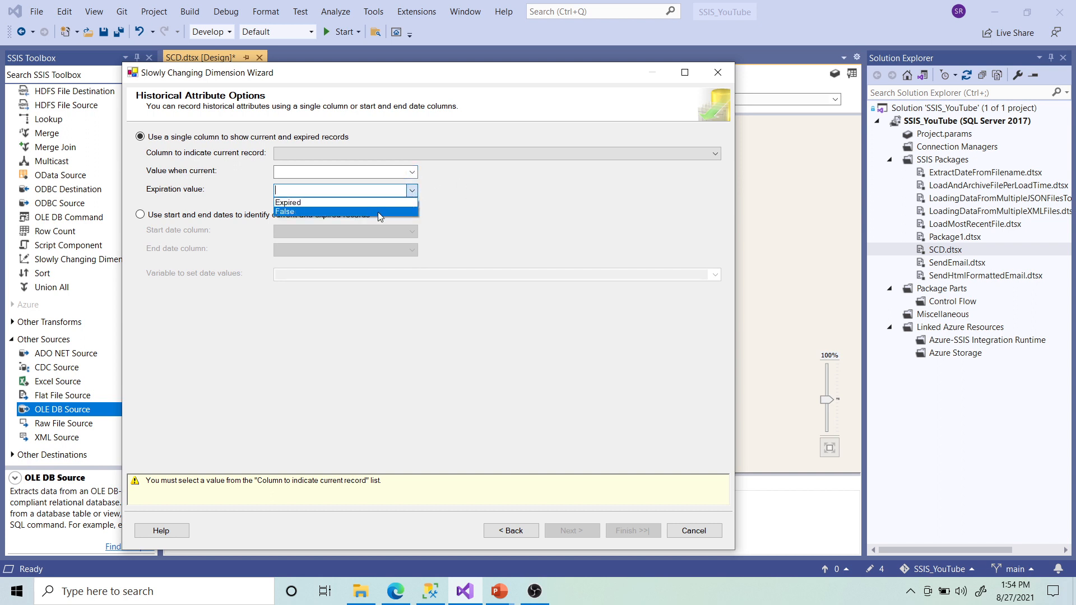
{"action": "left_click", "coordinate": [509, 193]}
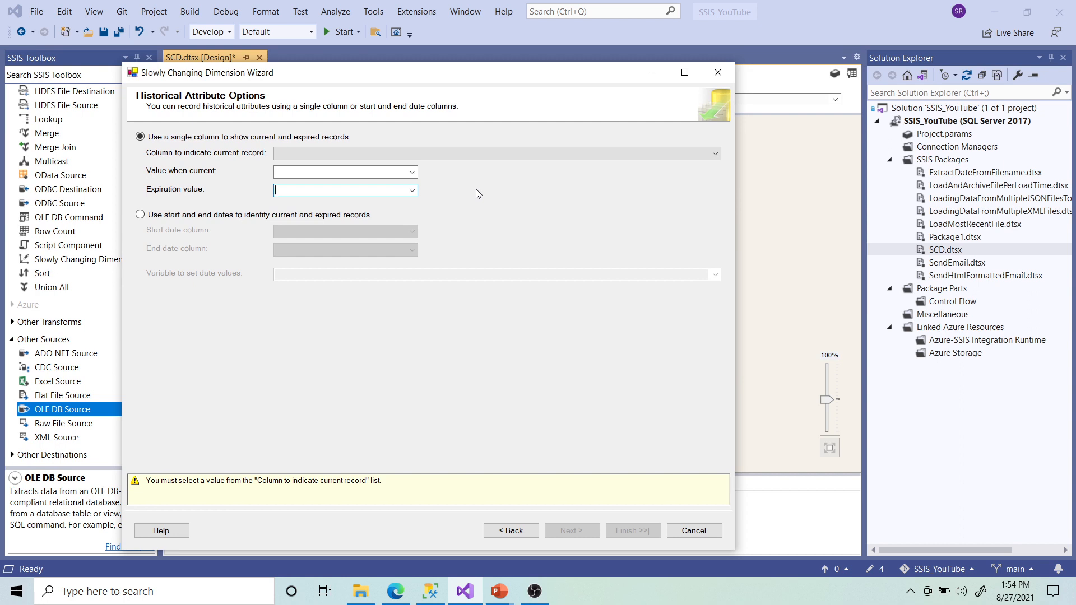
{"action": "left_click", "coordinate": [411, 171]}
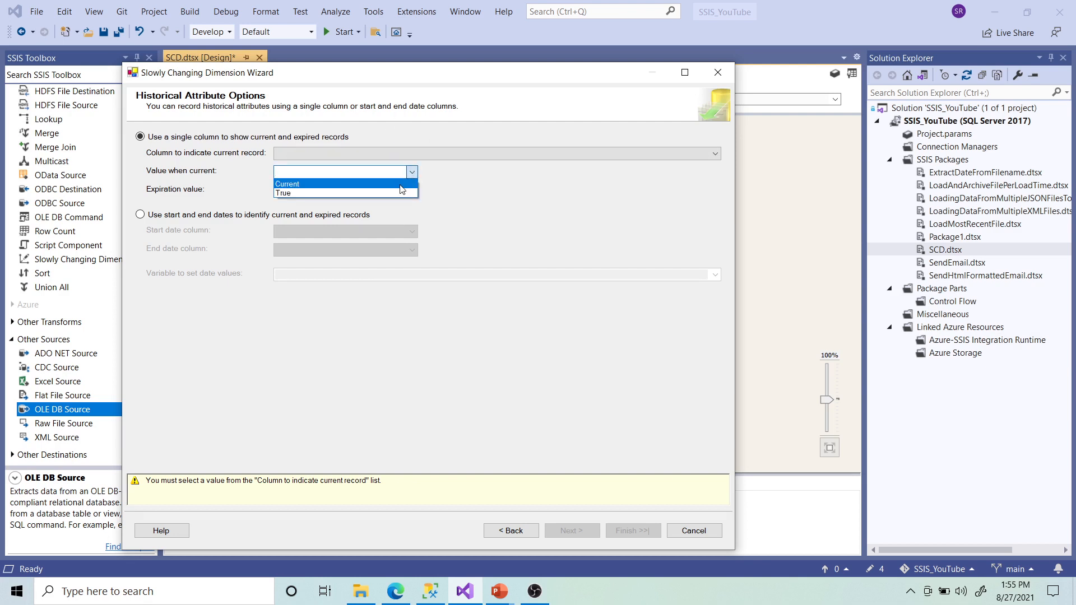
{"action": "left_click", "coordinate": [533, 175]}
{"action": "left_click", "coordinate": [413, 191]}
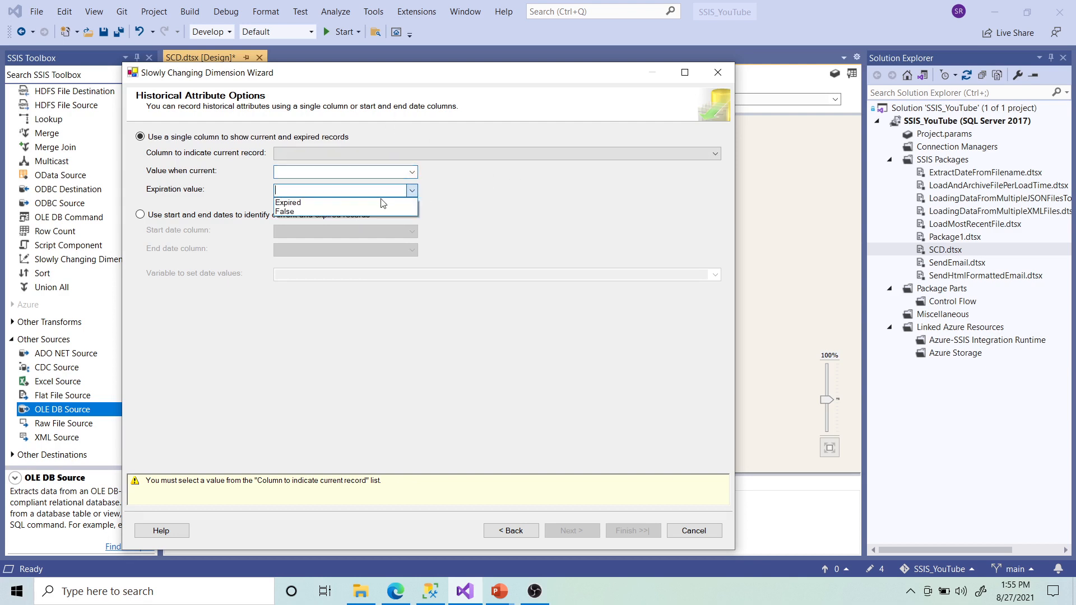
{"action": "left_click", "coordinate": [532, 212]}
{"action": "left_click", "coordinate": [577, 154]}
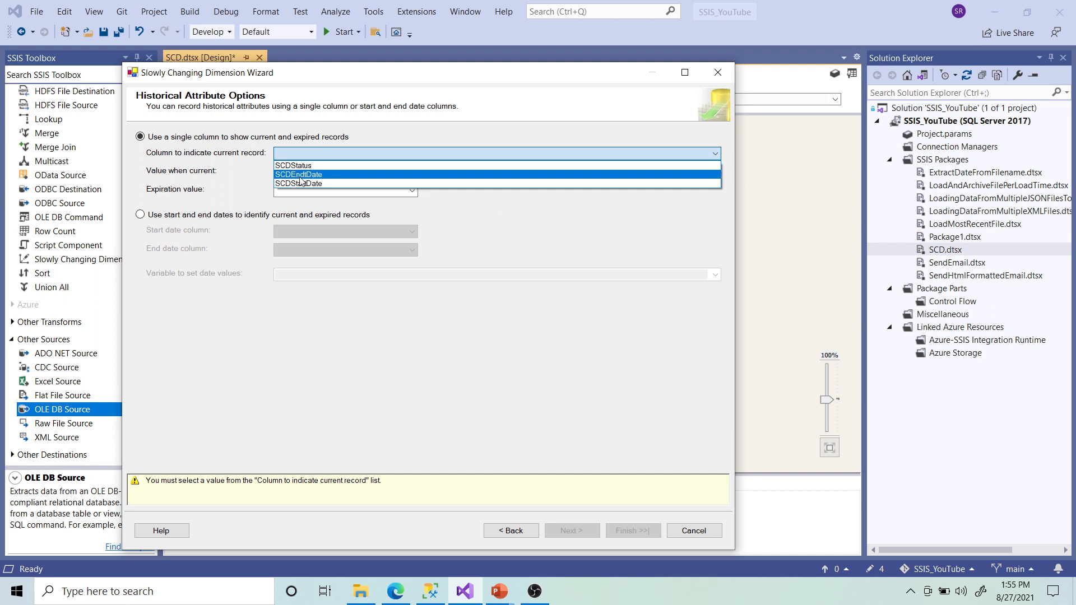
{"action": "left_click", "coordinate": [529, 241]}
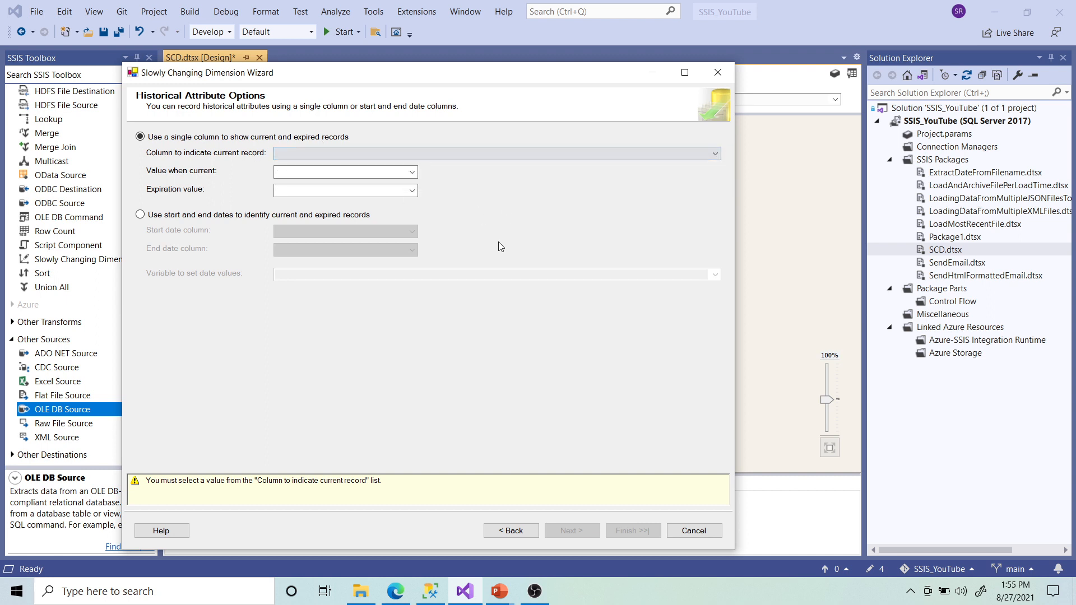
Step: Compare the single-column option with the start and end date option, and review the single-column choices again
{"action": "left_click", "coordinate": [140, 215]}
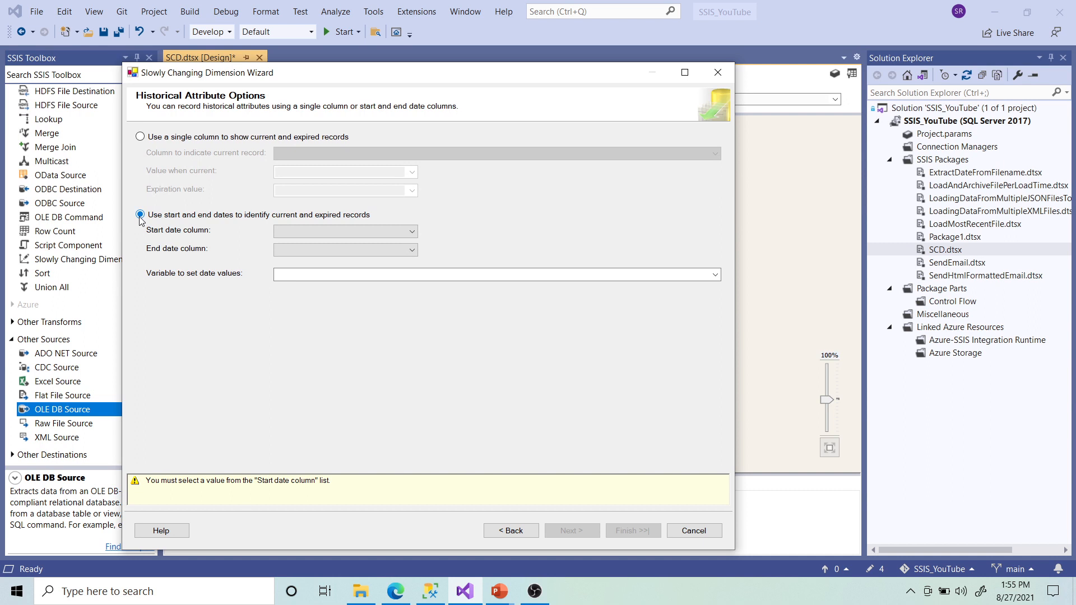
{"action": "left_click", "coordinate": [140, 138]}
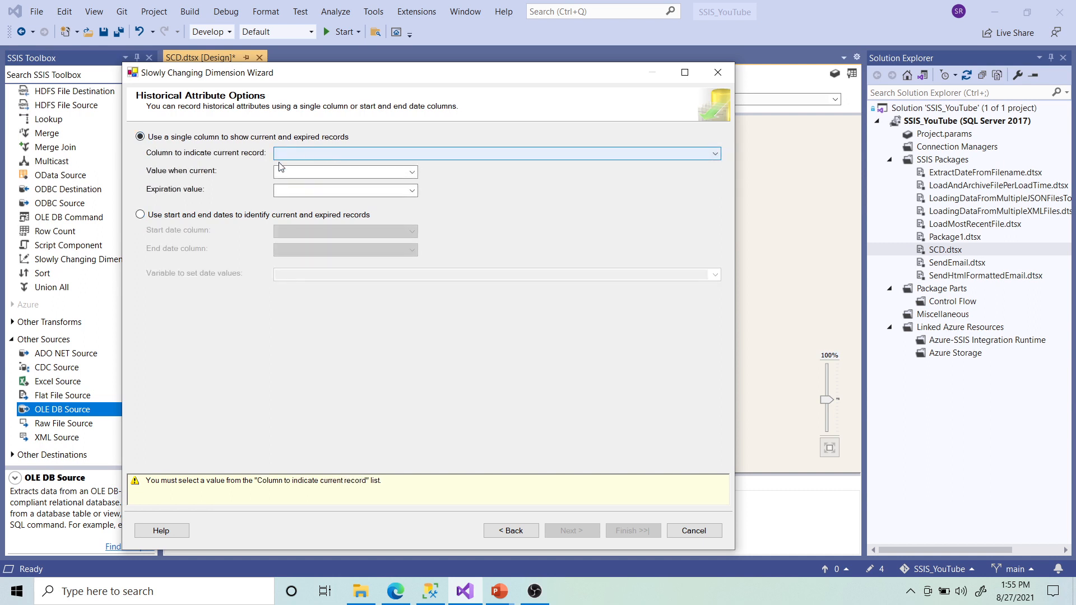
{"action": "left_click", "coordinate": [140, 215]}
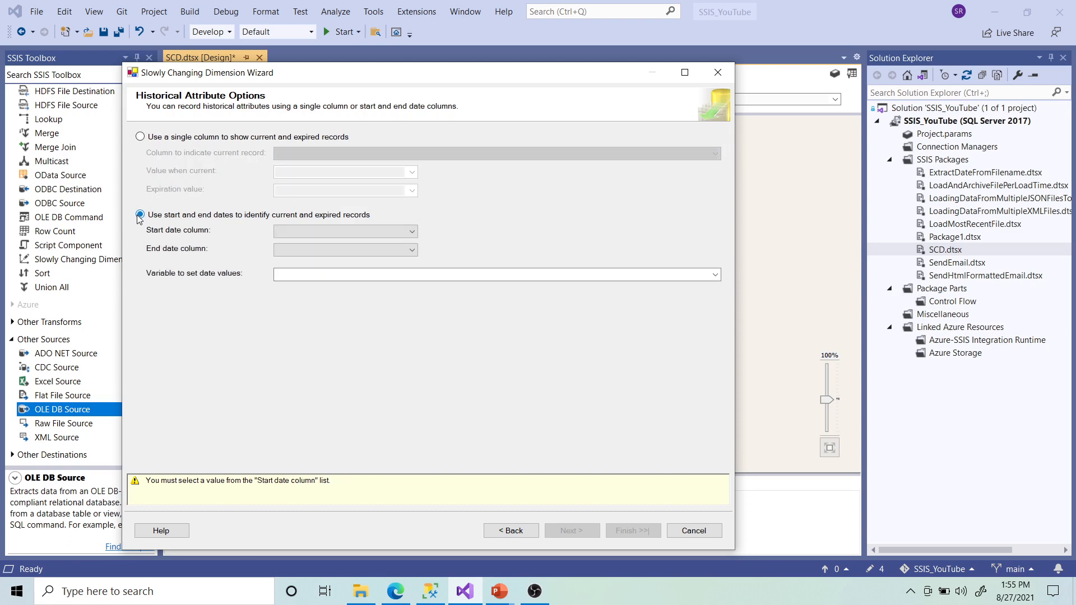
{"action": "left_click", "coordinate": [141, 137]}
{"action": "left_click", "coordinate": [401, 154]}
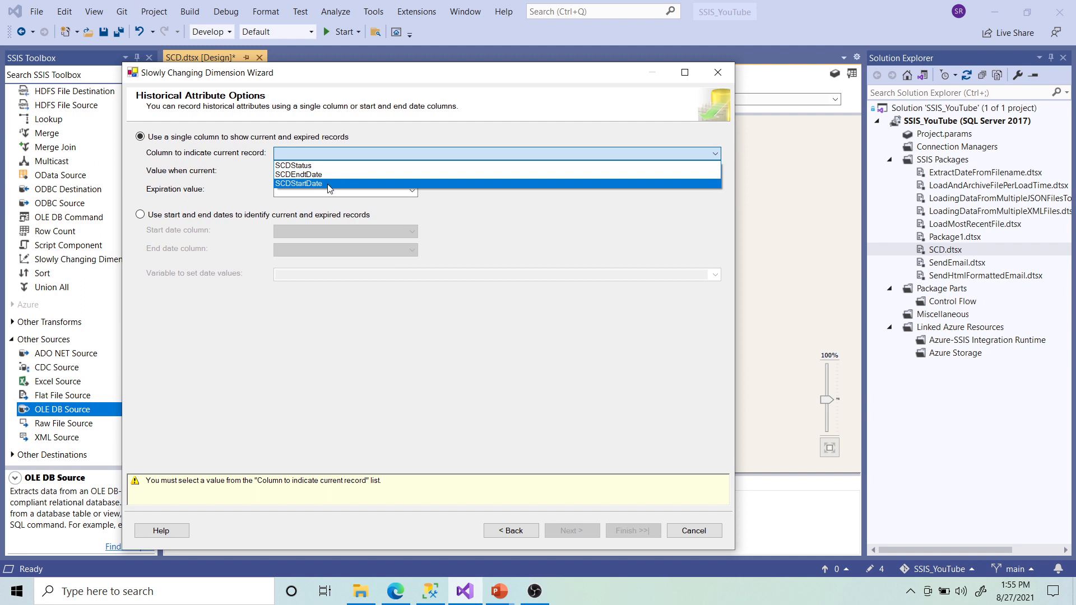
{"action": "left_click", "coordinate": [463, 202]}
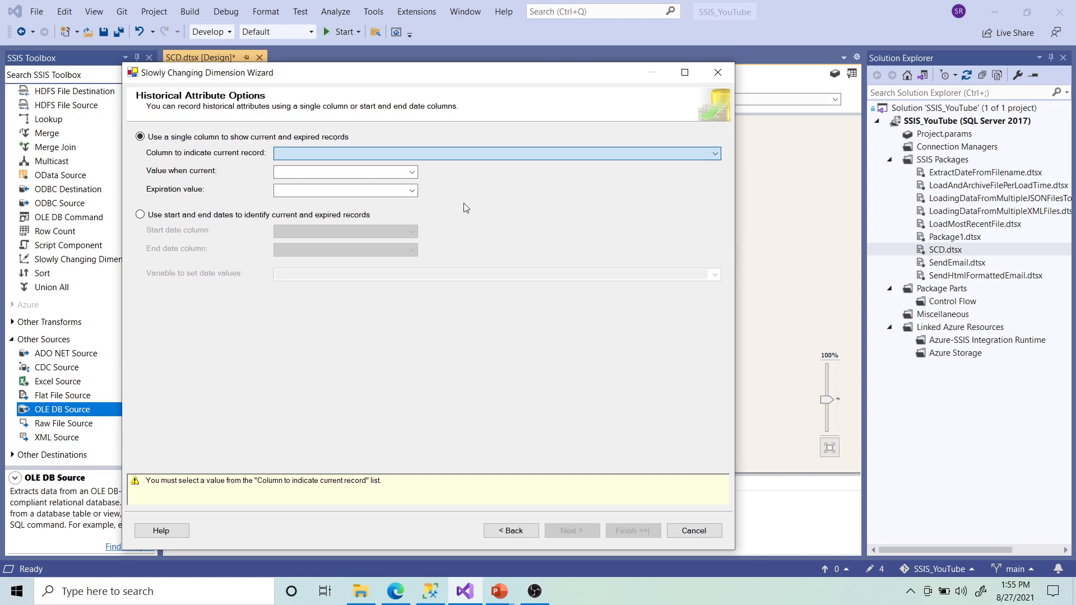
{"action": "left_click", "coordinate": [354, 153]}
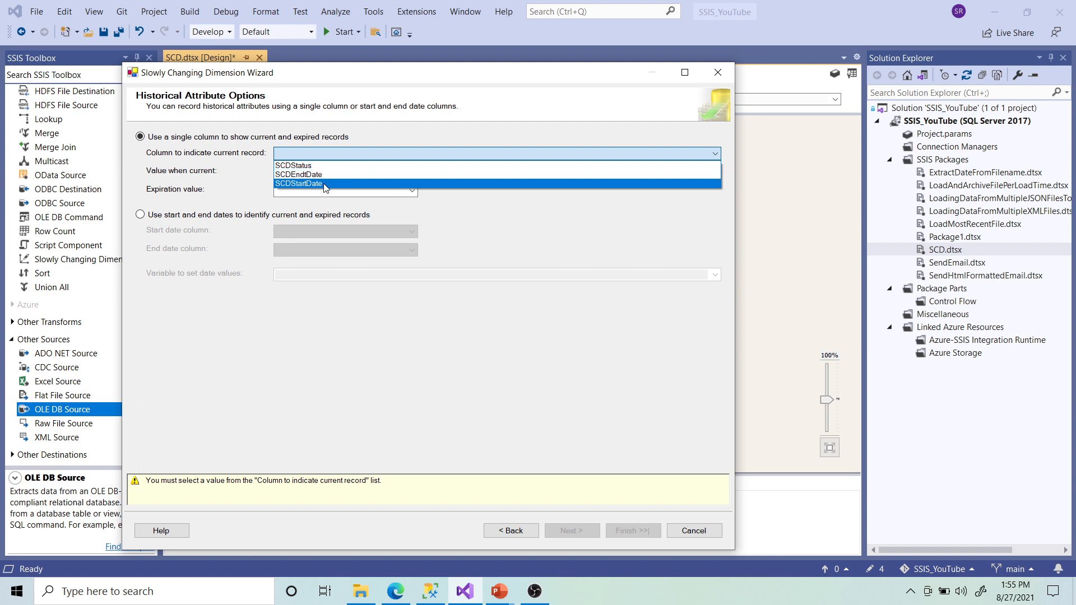
{"action": "left_click", "coordinate": [482, 216]}
{"action": "left_click", "coordinate": [412, 172]}
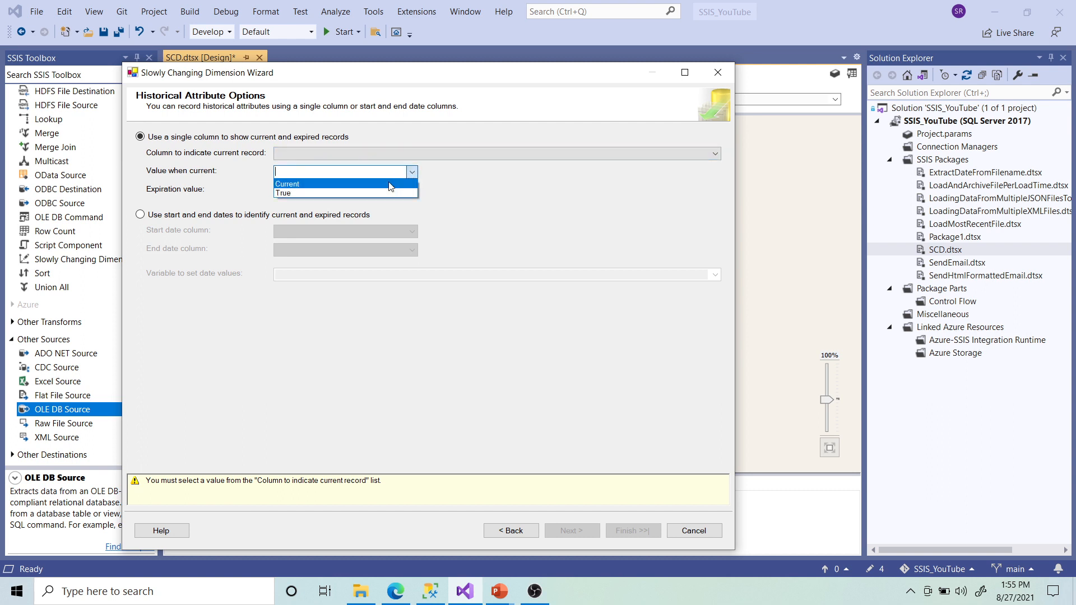
{"action": "left_click", "coordinate": [412, 191]}
{"action": "left_click", "coordinate": [412, 191]}
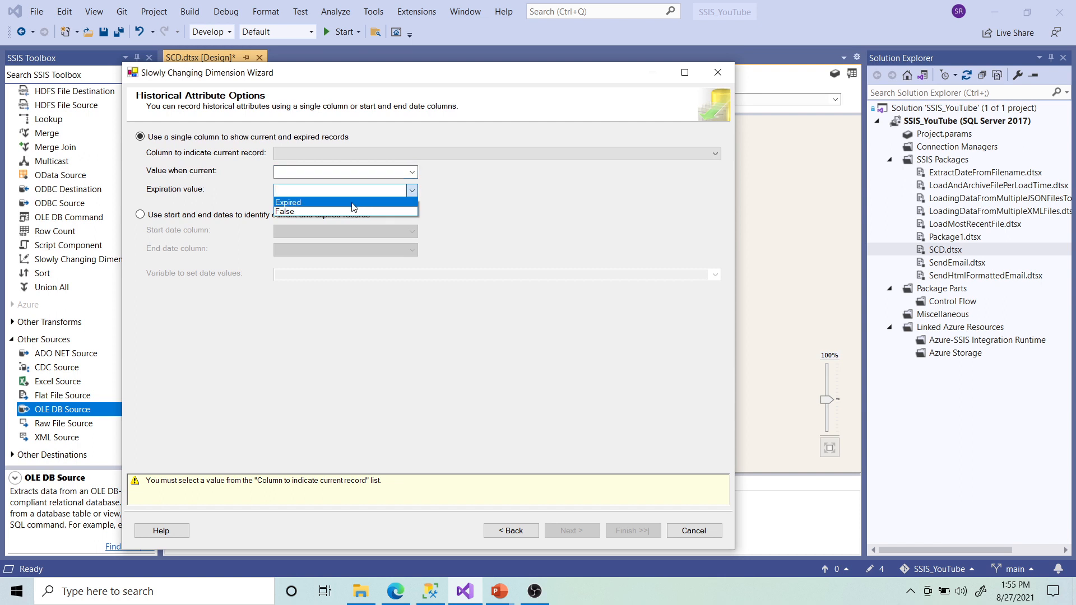
{"action": "left_click", "coordinate": [516, 204]}
Step: Try SCDEndtDate and SCDStartDate as the single column indicating the current record, with the values Current and Expired
{"action": "left_click", "coordinate": [508, 155]}
{"action": "left_click", "coordinate": [444, 171]}
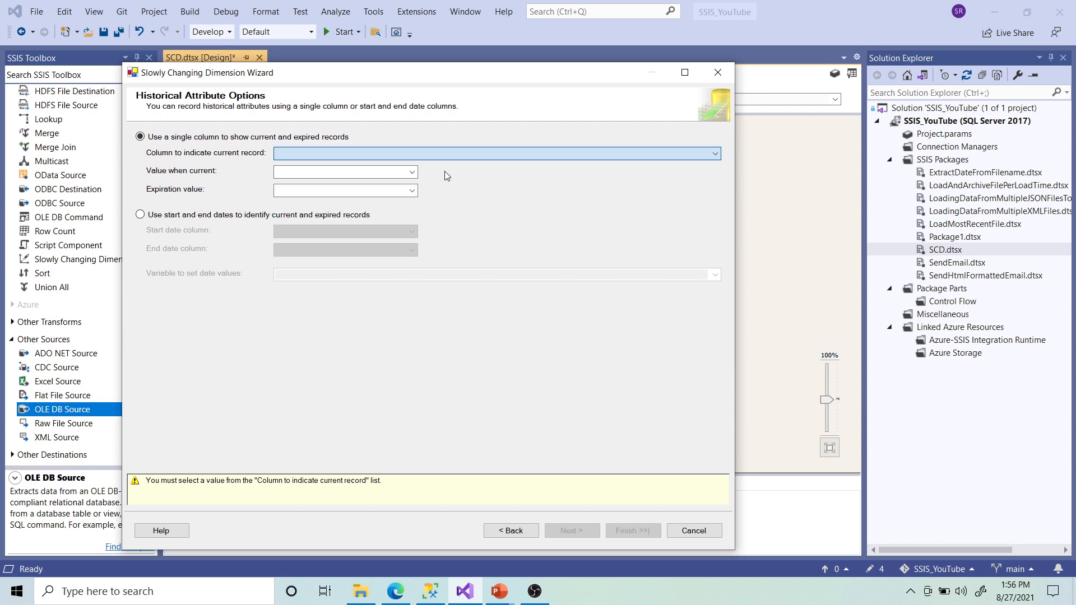
{"action": "left_click", "coordinate": [411, 172]}
{"action": "left_click", "coordinate": [393, 183]}
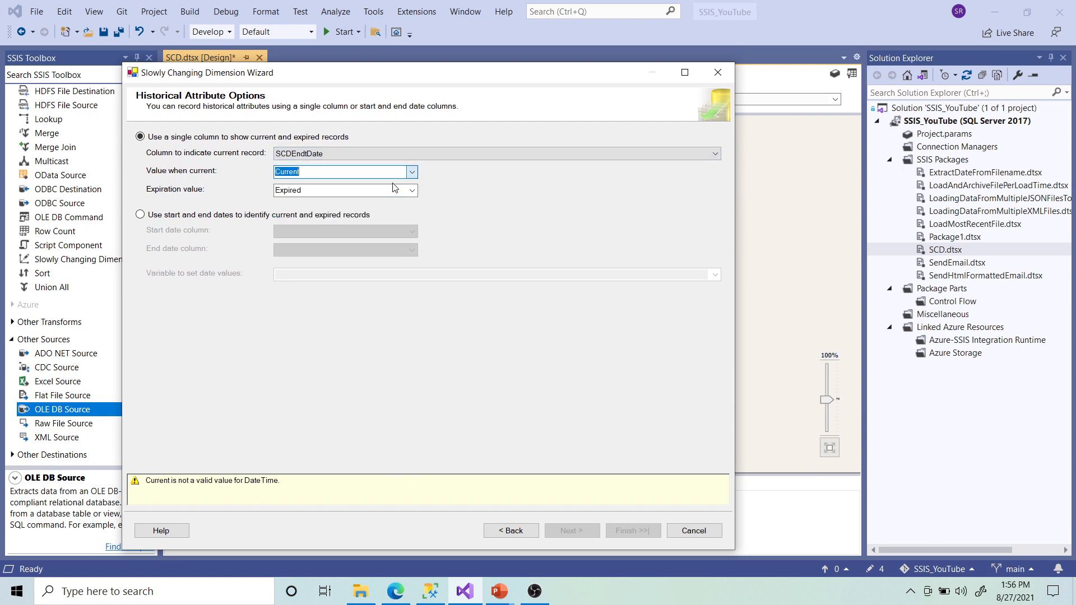
{"action": "left_click", "coordinate": [394, 154]}
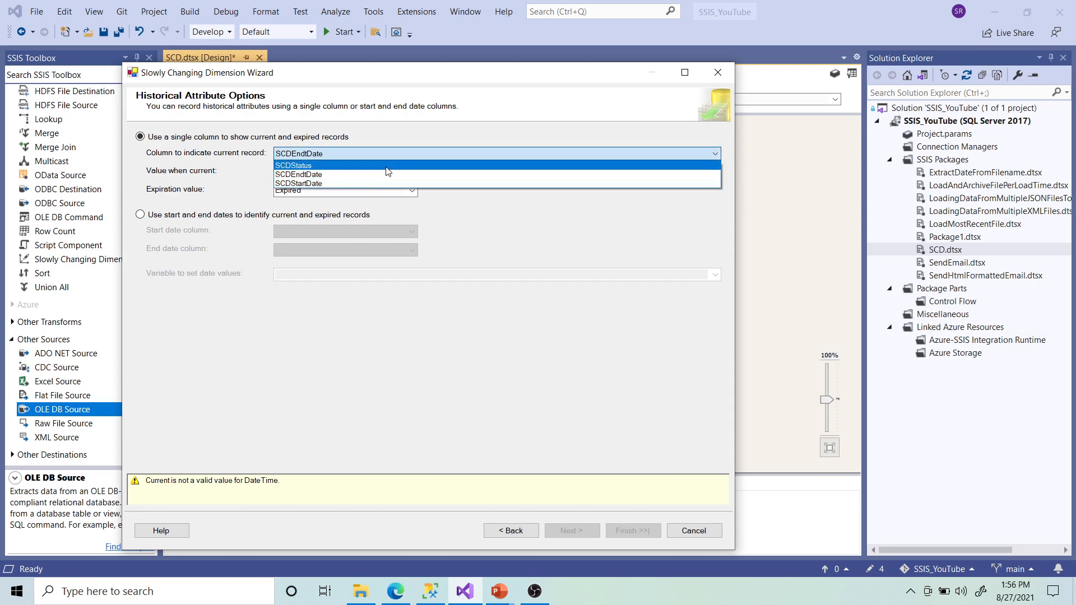
{"action": "left_click", "coordinate": [381, 183]}
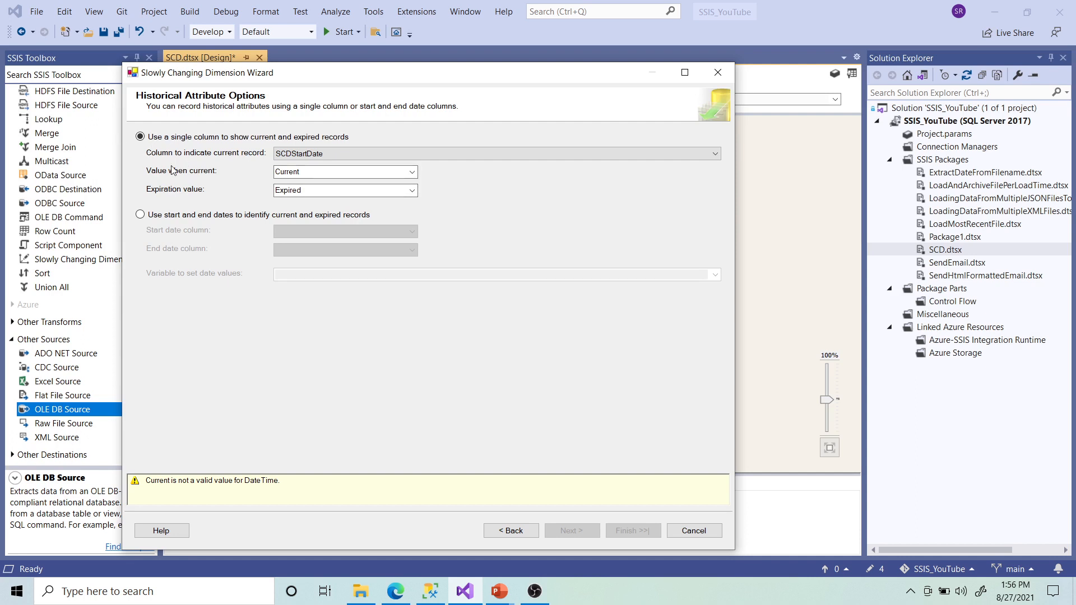
Step: Identify current and expired records by start and end dates, with SCDStartDate as start column and SCDEndtDate as end column
{"action": "left_click", "coordinate": [140, 216]}
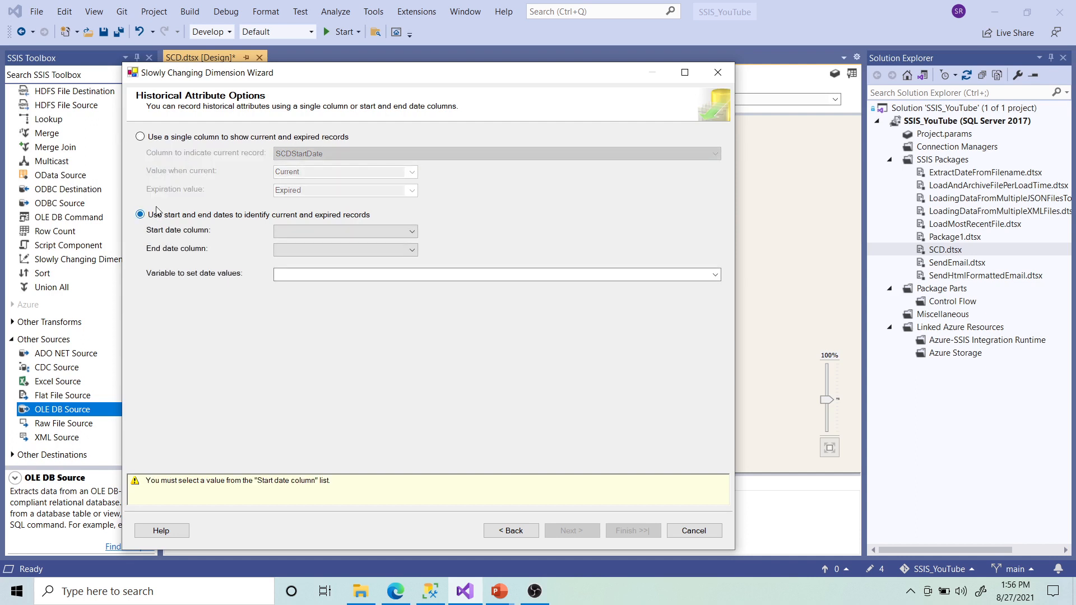
{"action": "left_click", "coordinate": [140, 137]}
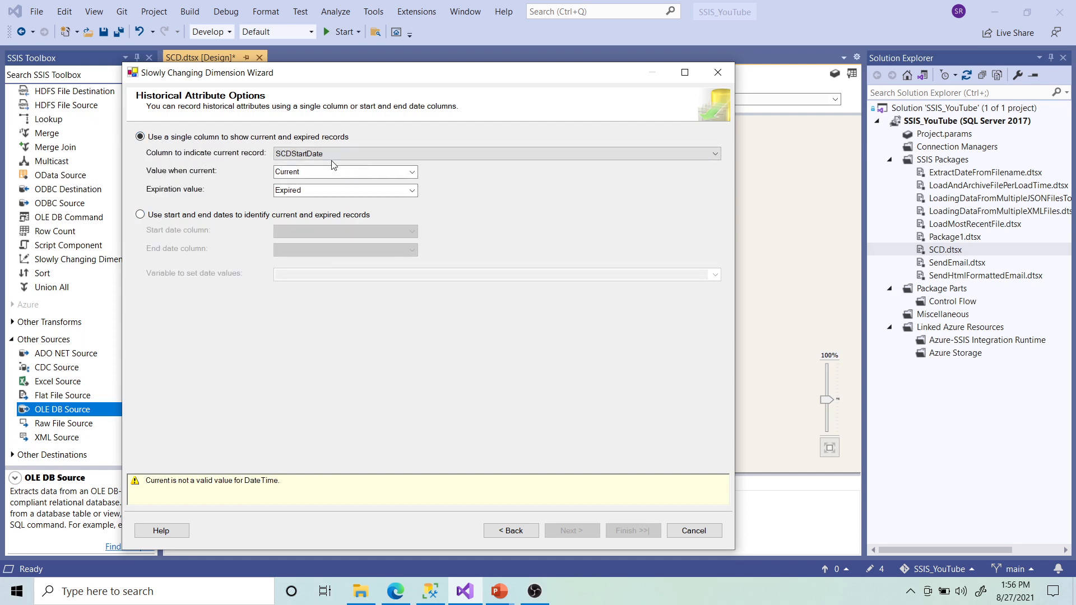
{"action": "left_click", "coordinate": [140, 215]}
{"action": "left_click", "coordinate": [325, 232]}
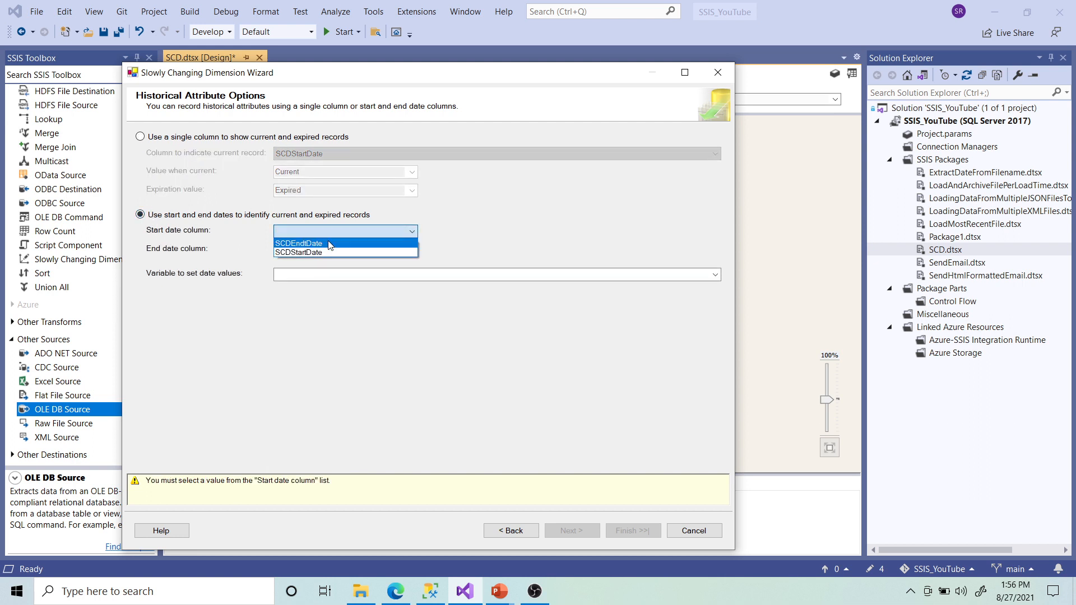
{"action": "left_click", "coordinate": [320, 252]}
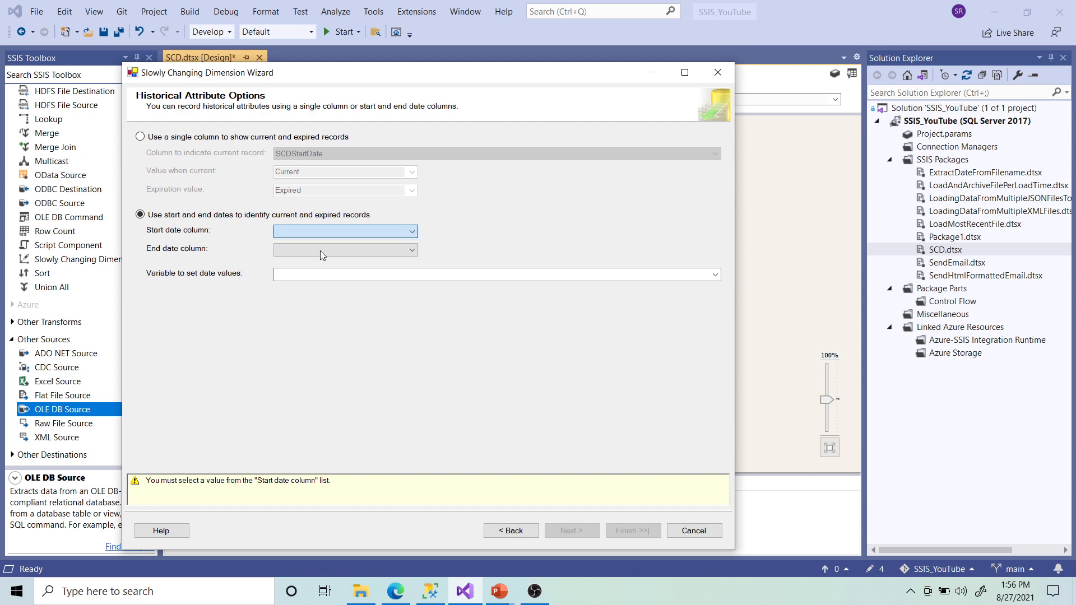
{"action": "left_click", "coordinate": [335, 252]}
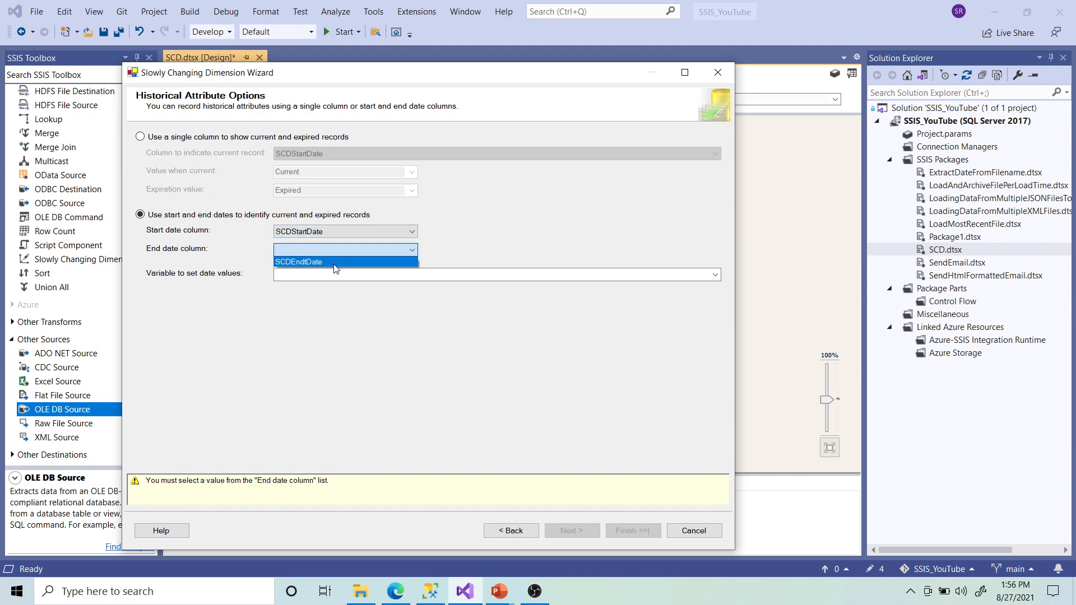
{"action": "left_click", "coordinate": [335, 263]}
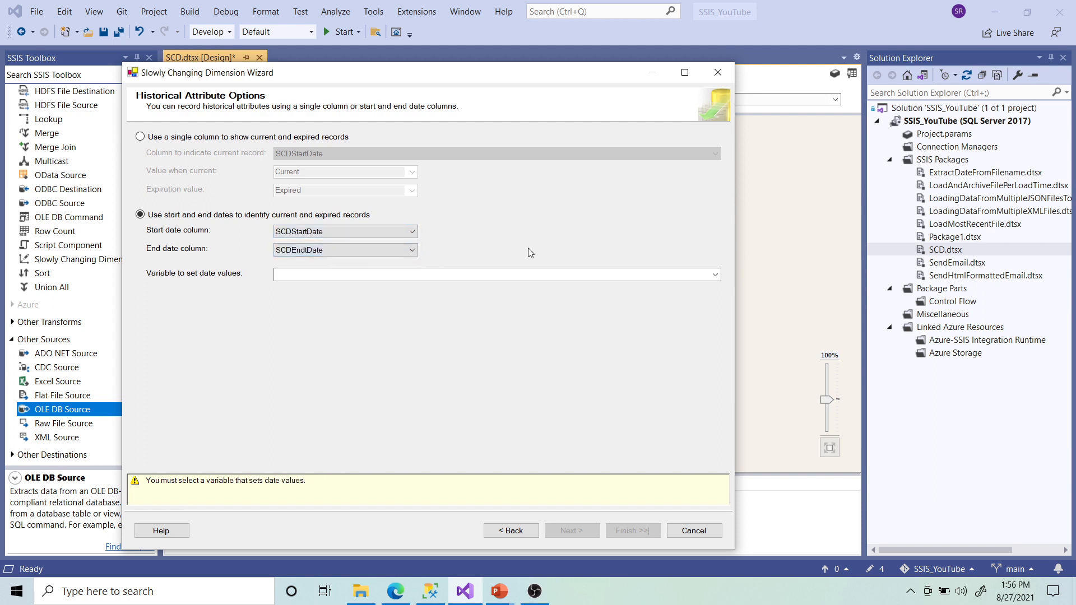
Step: Set the variable for the date values to System::StartTime and check it against the start and end date columns
{"action": "left_click", "coordinate": [714, 275]}
{"action": "left_click", "coordinate": [592, 305]}
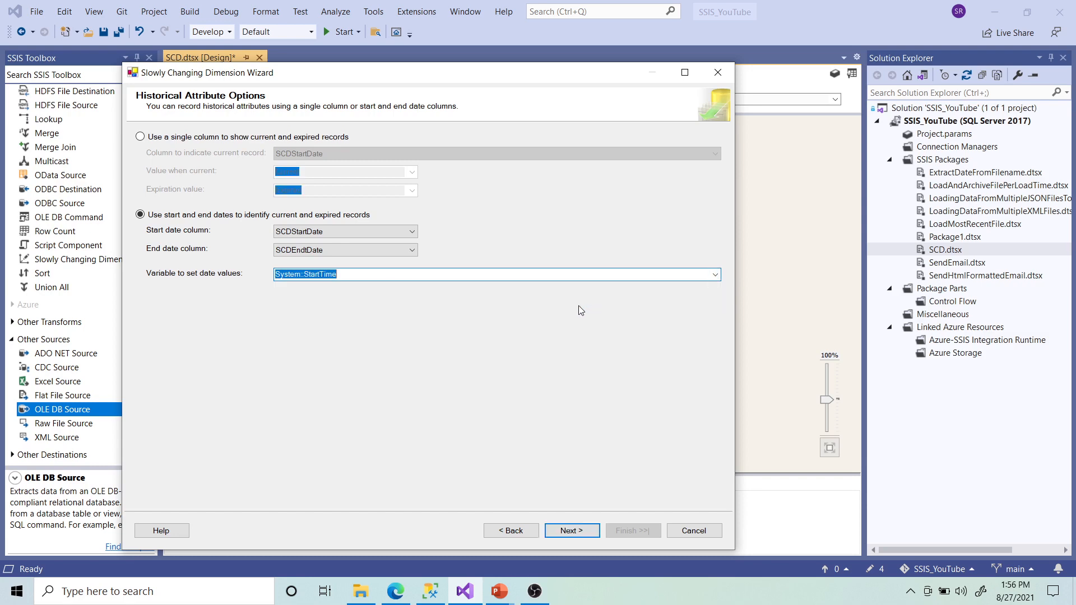
{"action": "left_click", "coordinate": [358, 275]}
{"action": "double_click", "coordinate": [346, 277]}
{"action": "left_click", "coordinate": [367, 271]}
{"action": "double_click", "coordinate": [367, 272]}
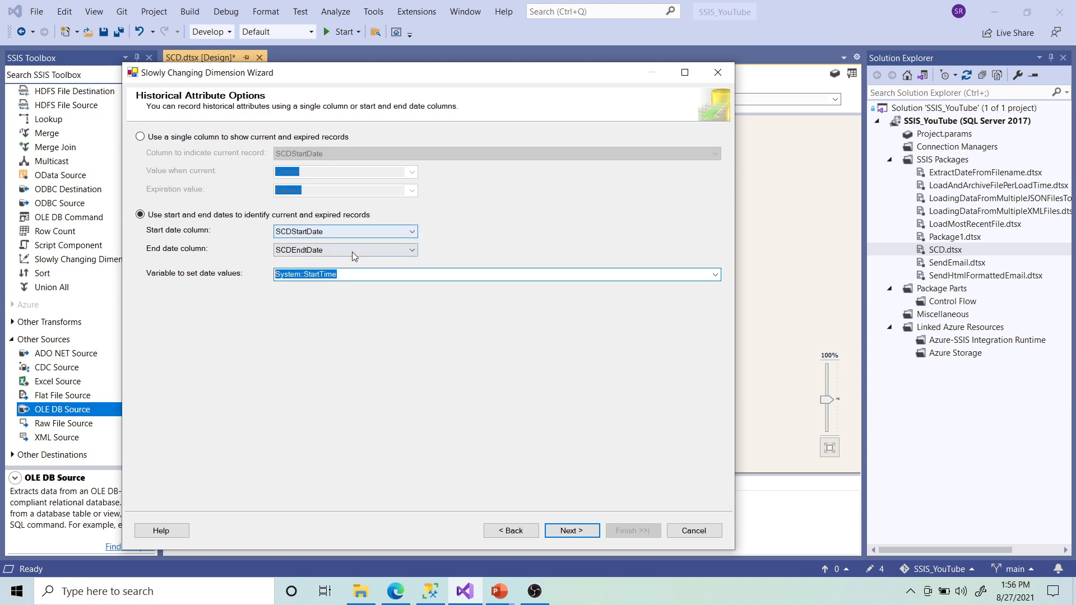
{"action": "left_click", "coordinate": [356, 273]}
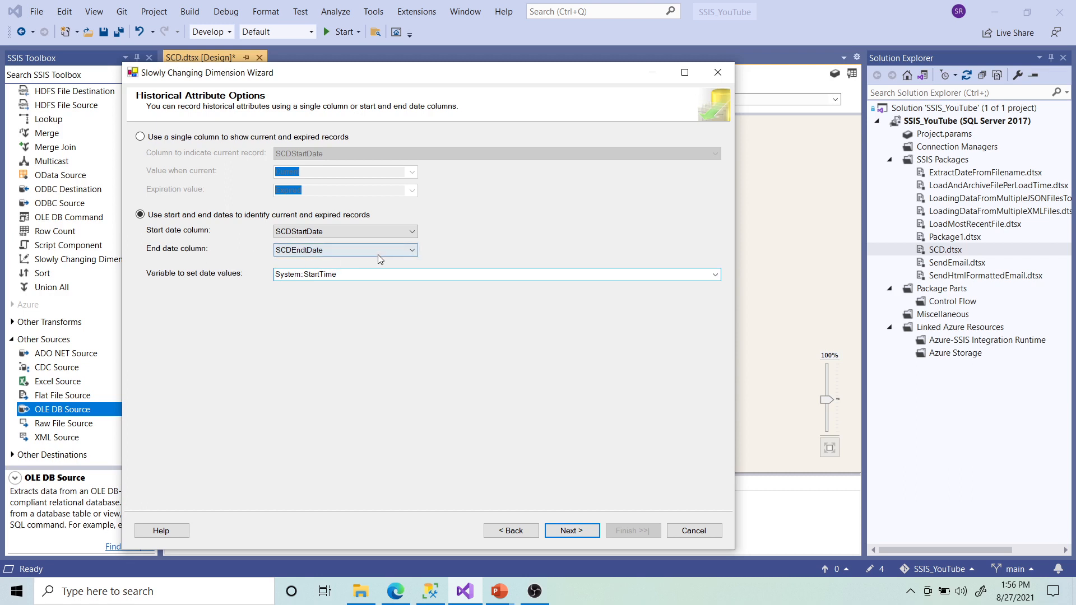
{"action": "left_click_drag", "start_coordinate": [359, 276], "coordinate": [265, 271]}
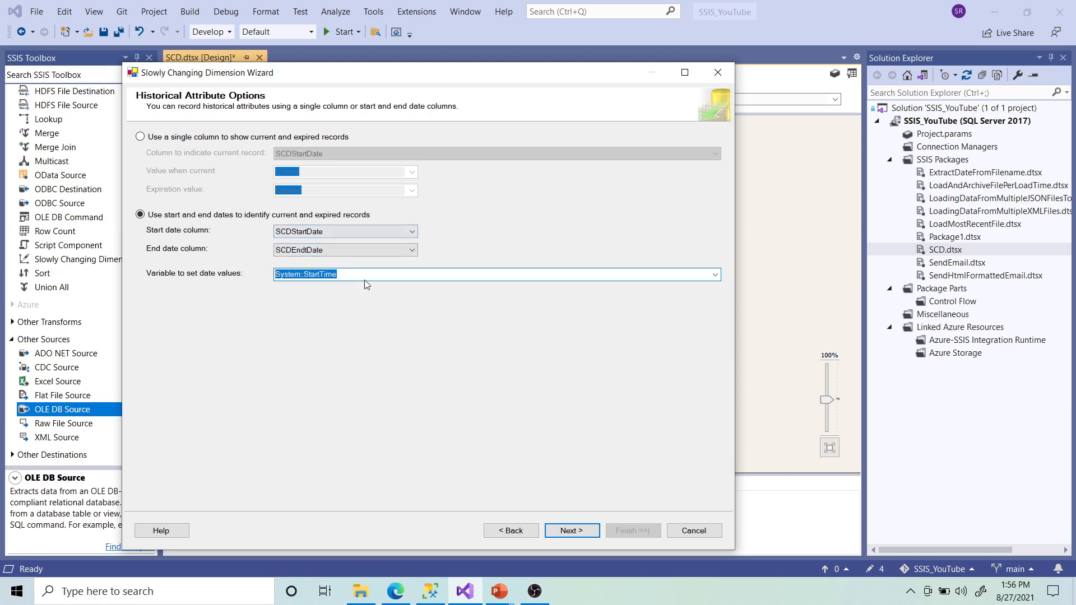
{"action": "left_click_drag", "start_coordinate": [343, 275], "coordinate": [270, 274]}
Step: Accept the historical attribute options and use the Boolean column SCDStatus as the inferred member indicator
{"action": "left_click", "coordinate": [568, 533]}
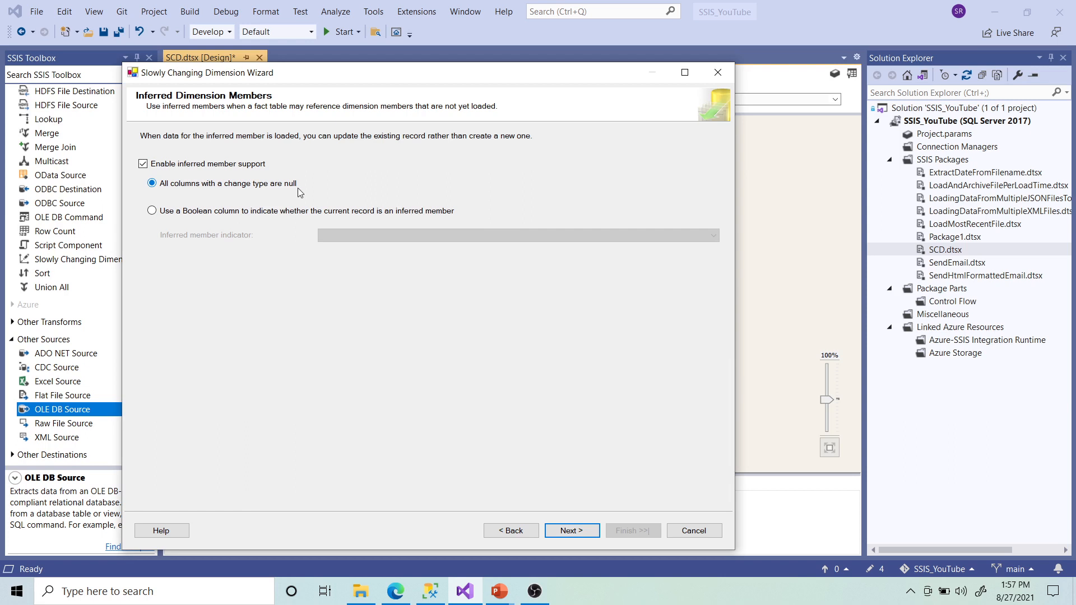
{"action": "left_click", "coordinate": [153, 212]}
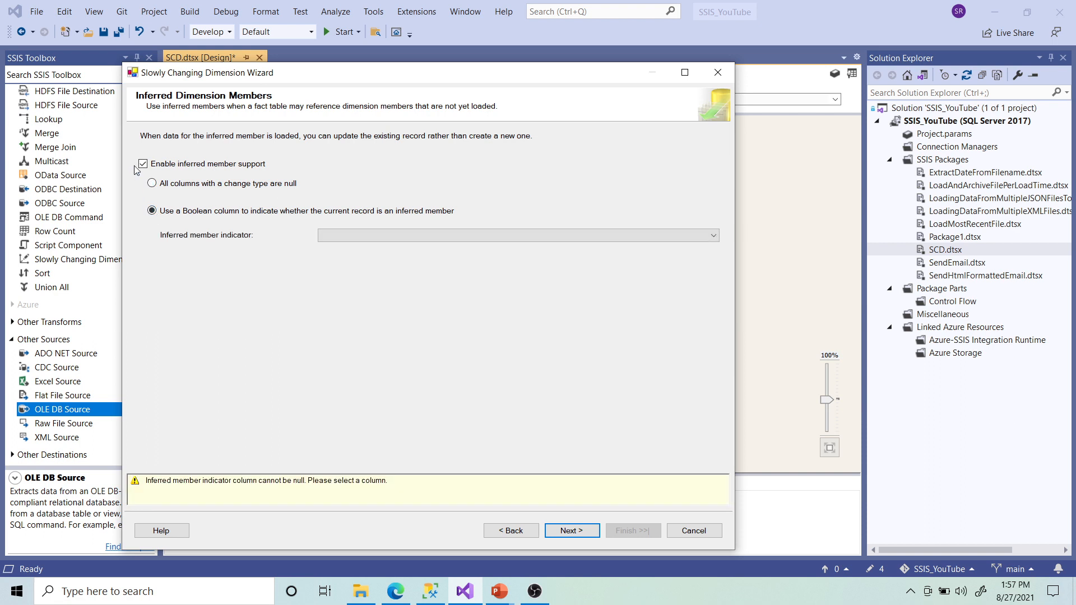
{"action": "left_click", "coordinate": [403, 237]}
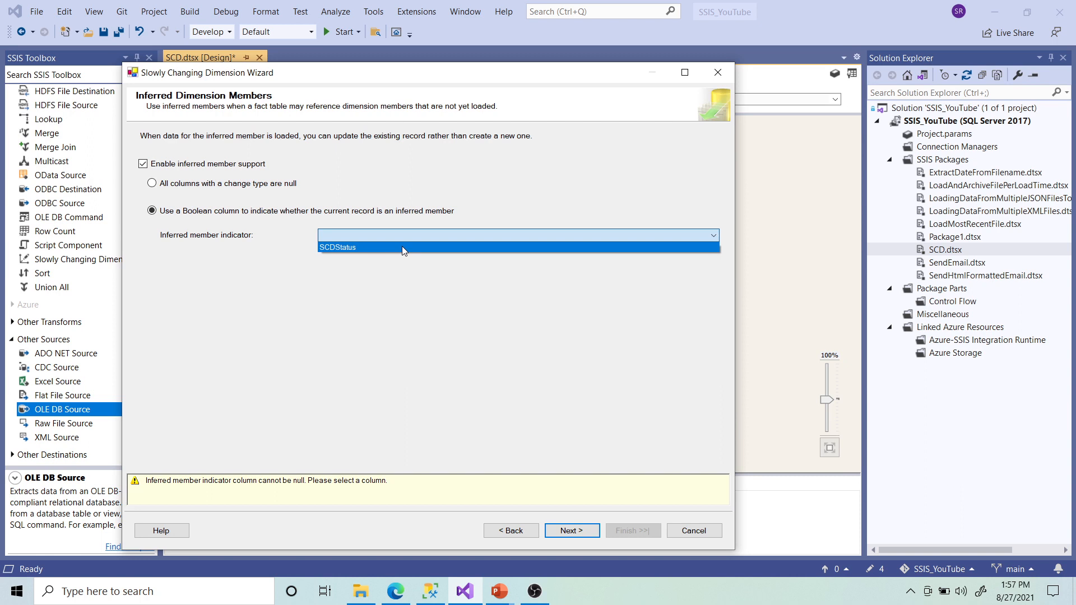
{"action": "left_click", "coordinate": [401, 247]}
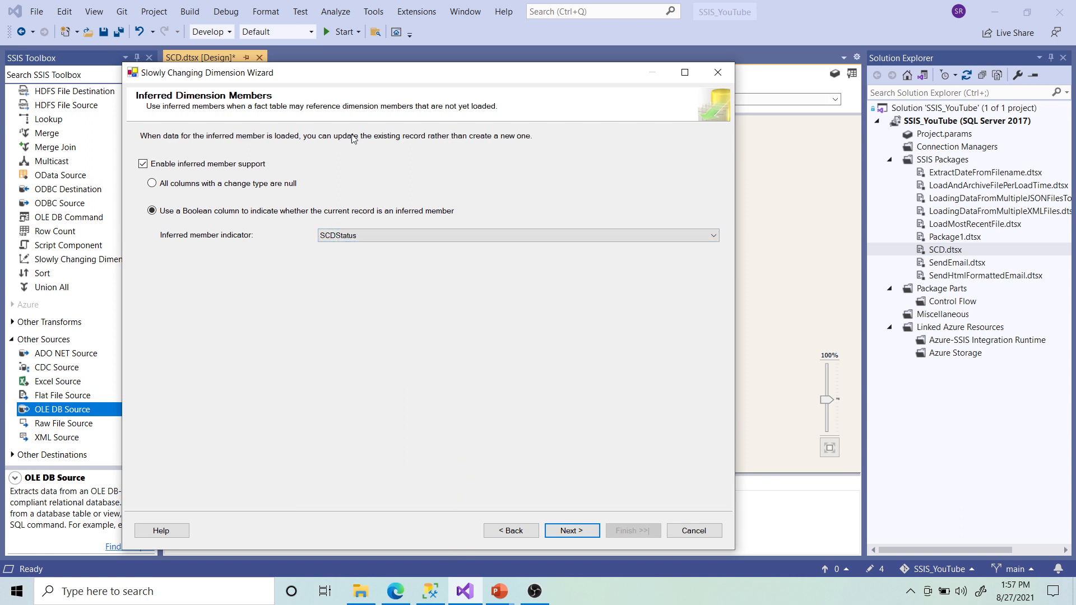
Step: Switch to SQL Server Management Studio and display the table definition of [dbo].[EMP_MasterData]
{"action": "left_click", "coordinate": [430, 591]}
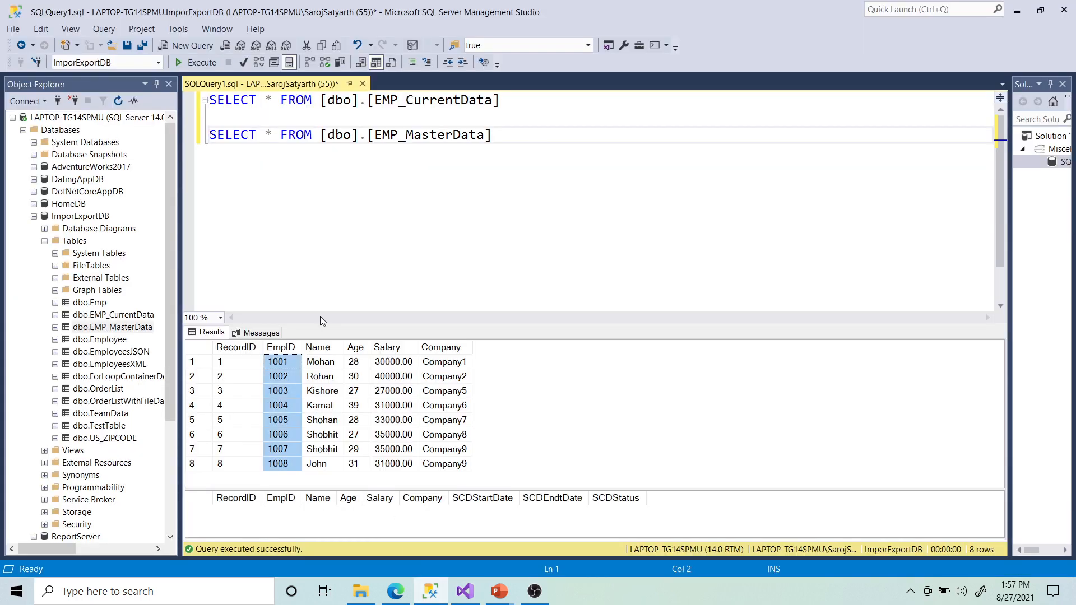
{"action": "left_click_drag", "start_coordinate": [507, 99], "coordinate": [208, 100]}
{"action": "left_click_drag", "start_coordinate": [321, 104], "coordinate": [499, 101]}
{"action": "left_click_drag", "start_coordinate": [322, 138], "coordinate": [496, 137]}
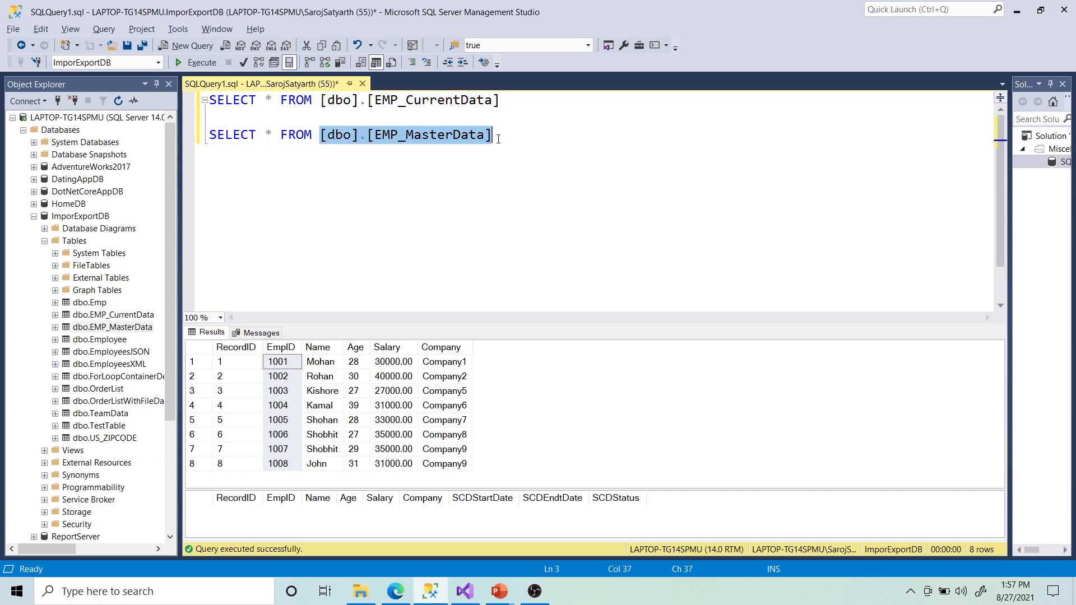
{"action": "key", "text": "alt+F1"}
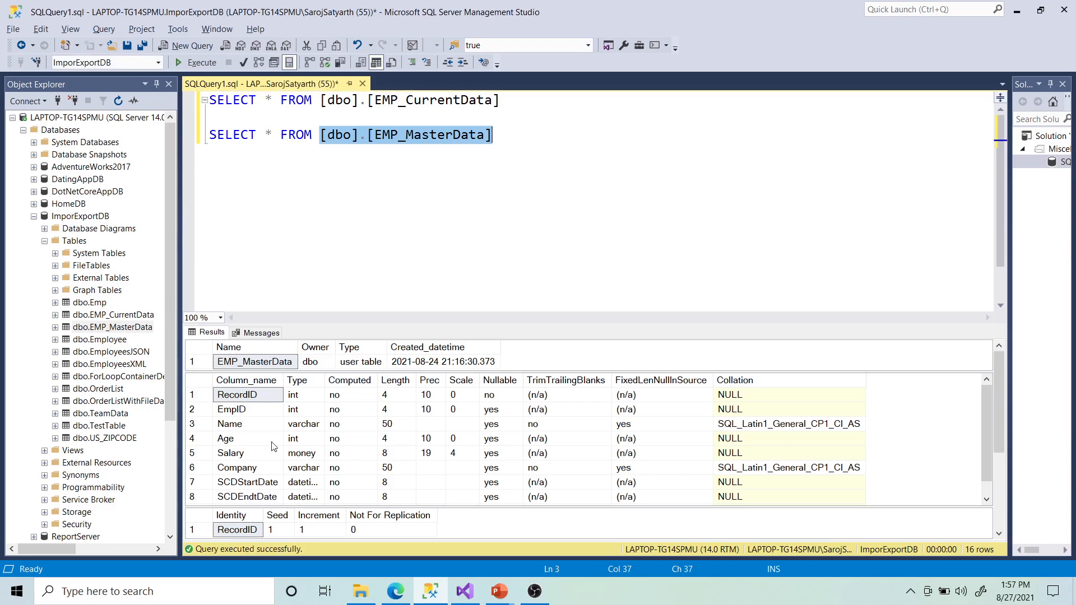
{"action": "scroll", "coordinate": [235, 455], "scroll_direction": "down", "scroll_amount": 3}
{"action": "scroll", "coordinate": [258, 420], "scroll_direction": "up", "scroll_amount": 3}
{"action": "left_click_drag", "start_coordinate": [983, 436], "coordinate": [988, 467]}
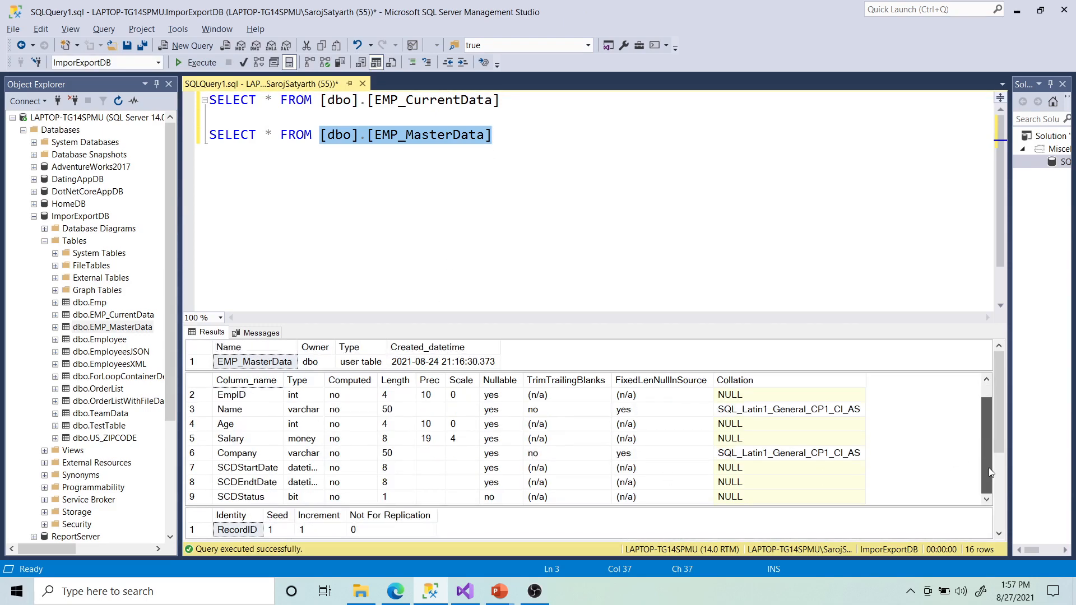
Step: Check the data type and length of the SCDStatus column, and return to the wizard
{"action": "left_click", "coordinate": [247, 496]}
{"action": "left_click", "coordinate": [344, 496]}
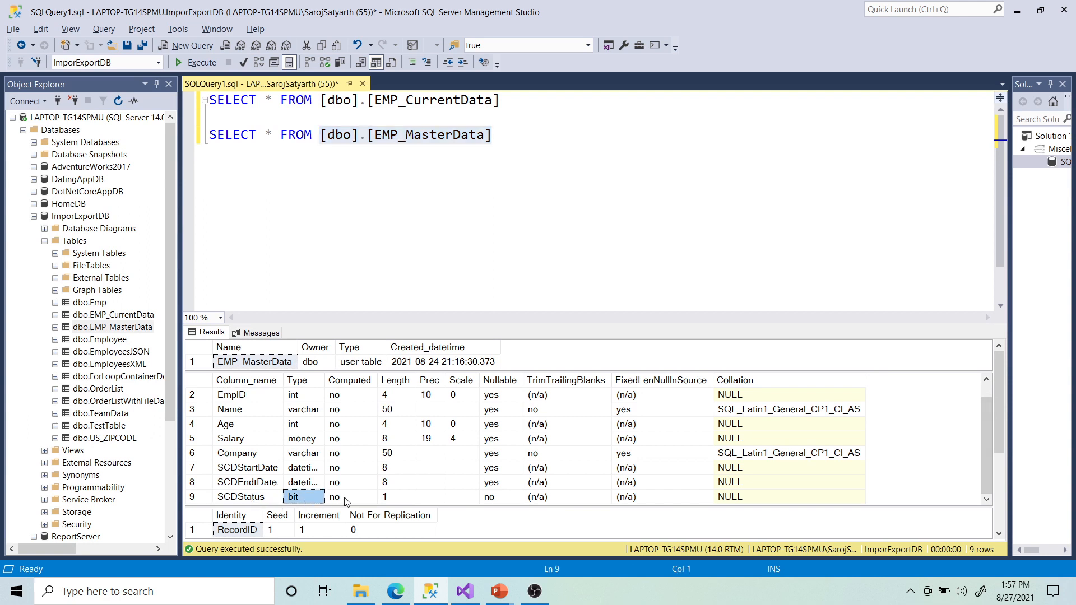
{"action": "left_click", "coordinate": [402, 497]}
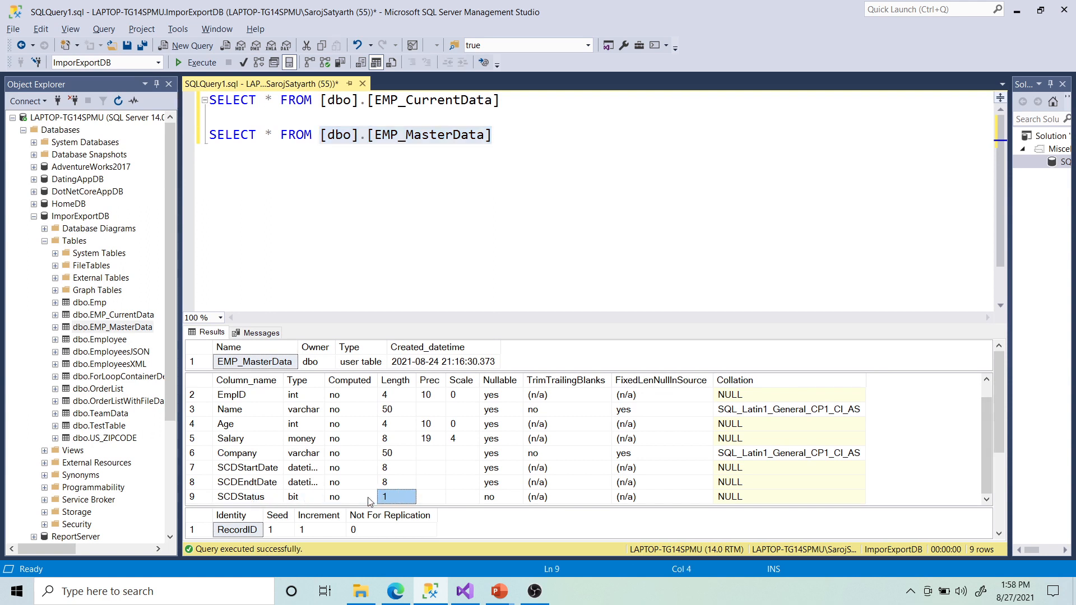
{"action": "left_click", "coordinate": [255, 497]}
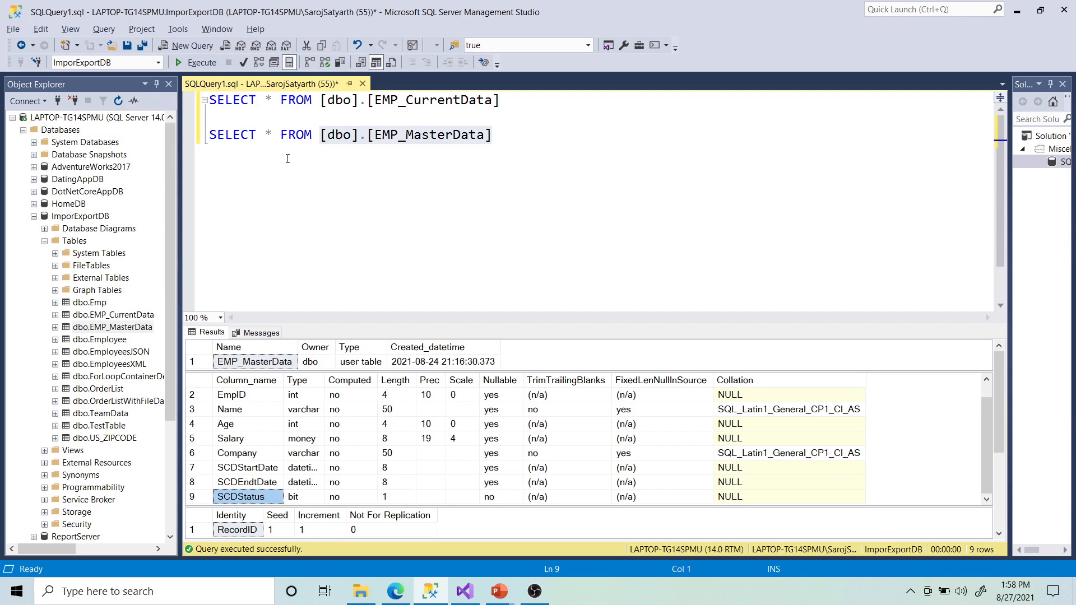
{"action": "left_click", "coordinate": [301, 497]}
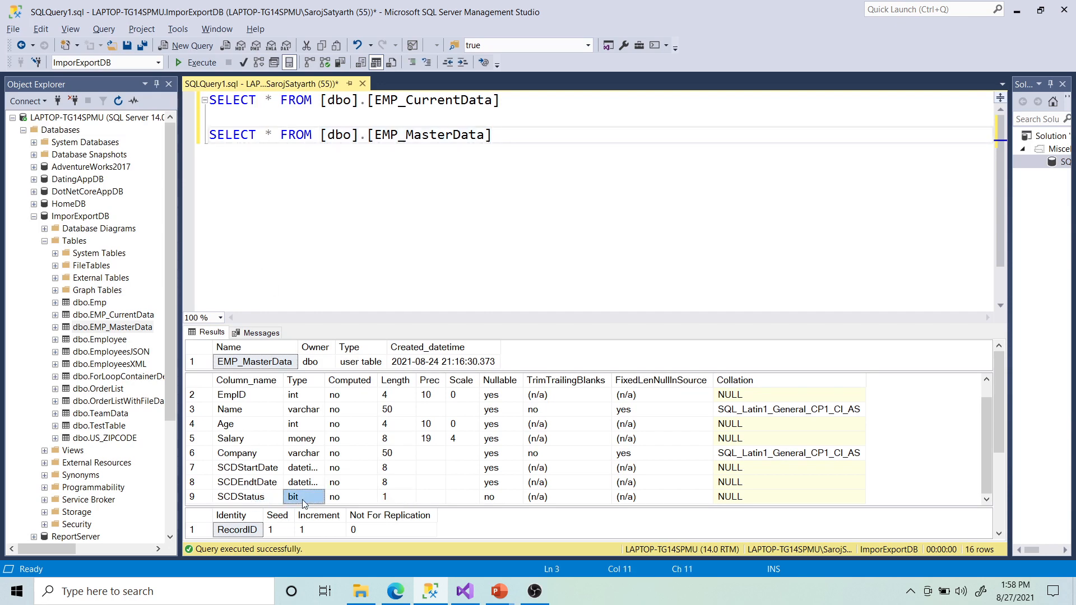
{"action": "left_click", "coordinate": [390, 497]}
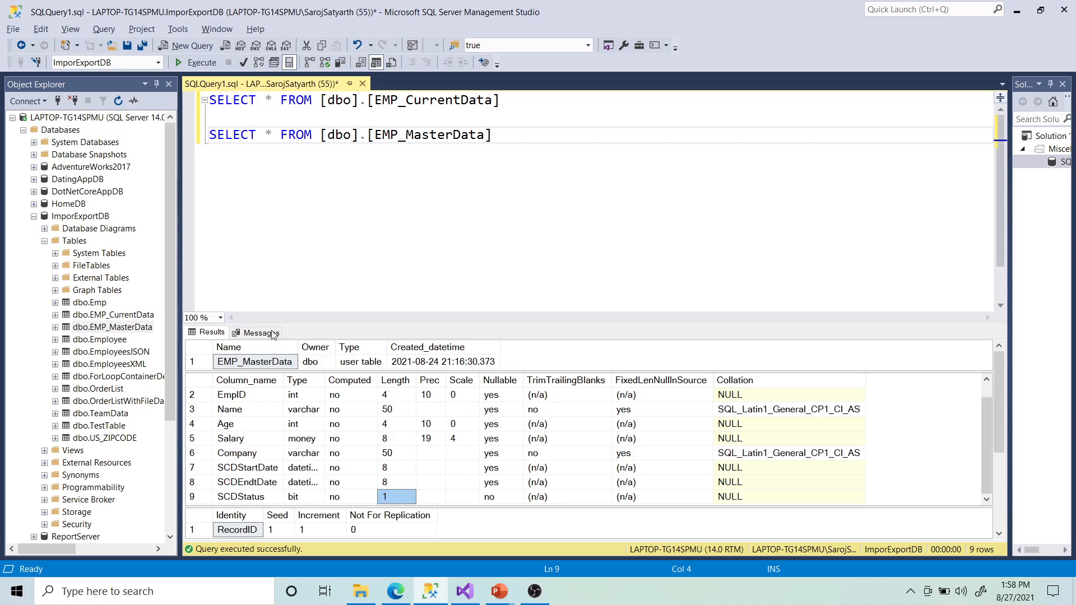
{"action": "left_click", "coordinate": [1016, 12]}
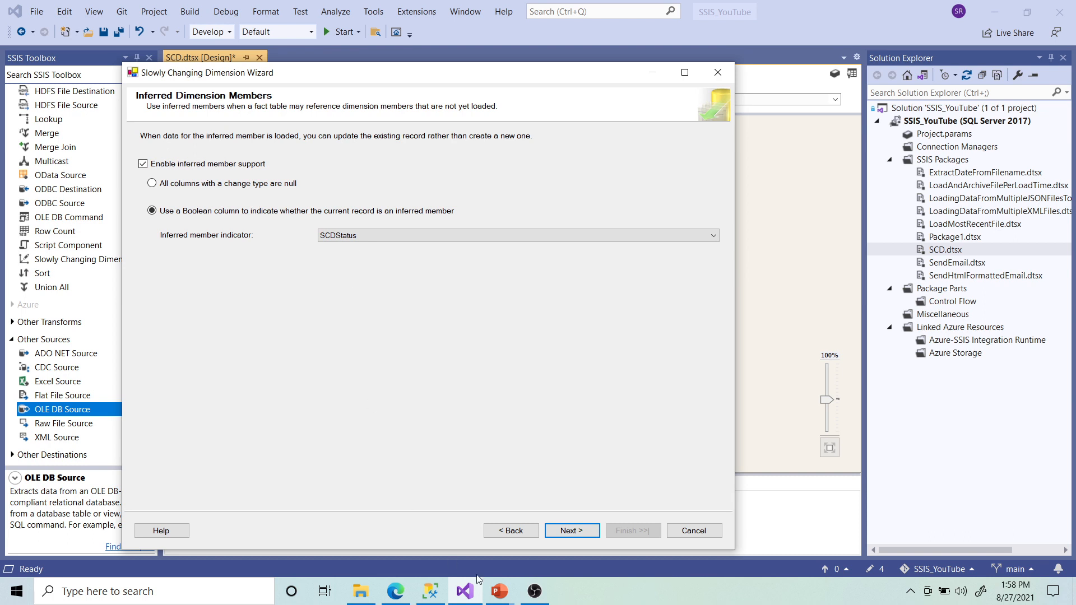
Step: Go back to the EMP_MasterData definition in SQL Server Management Studio and check the default constraint on SCDStatus
{"action": "left_click", "coordinate": [433, 595]}
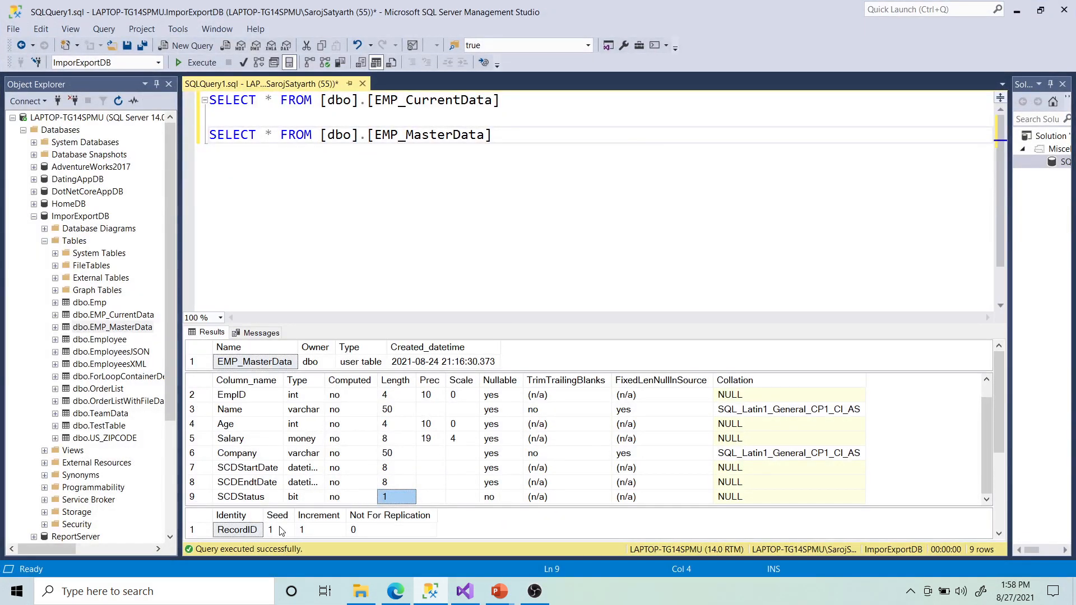
{"action": "scroll", "coordinate": [1001, 462], "scroll_direction": "down", "scroll_amount": 3}
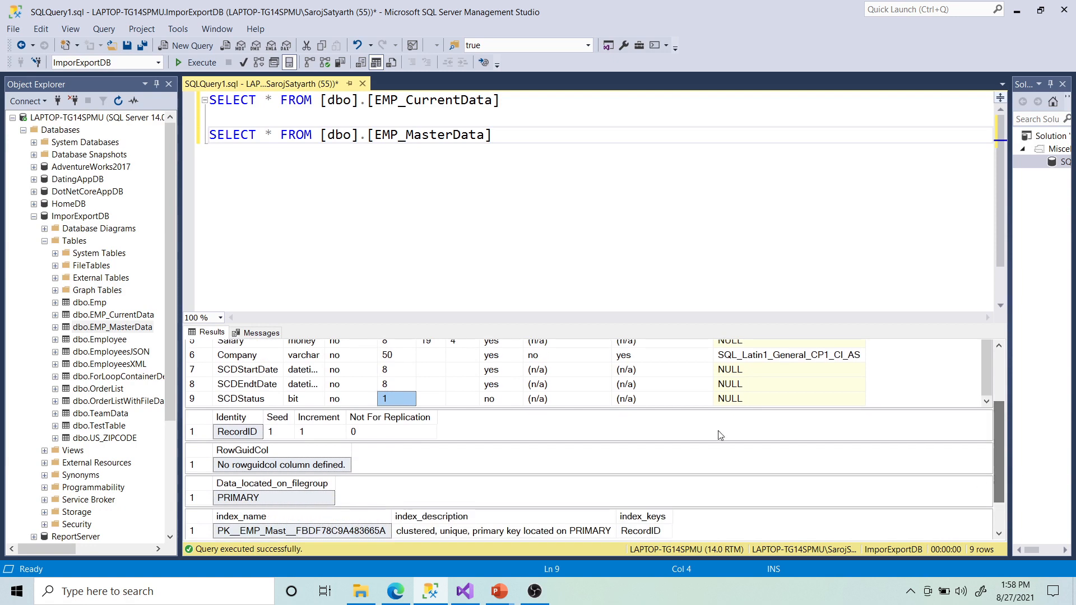
{"action": "left_click", "coordinate": [539, 400]}
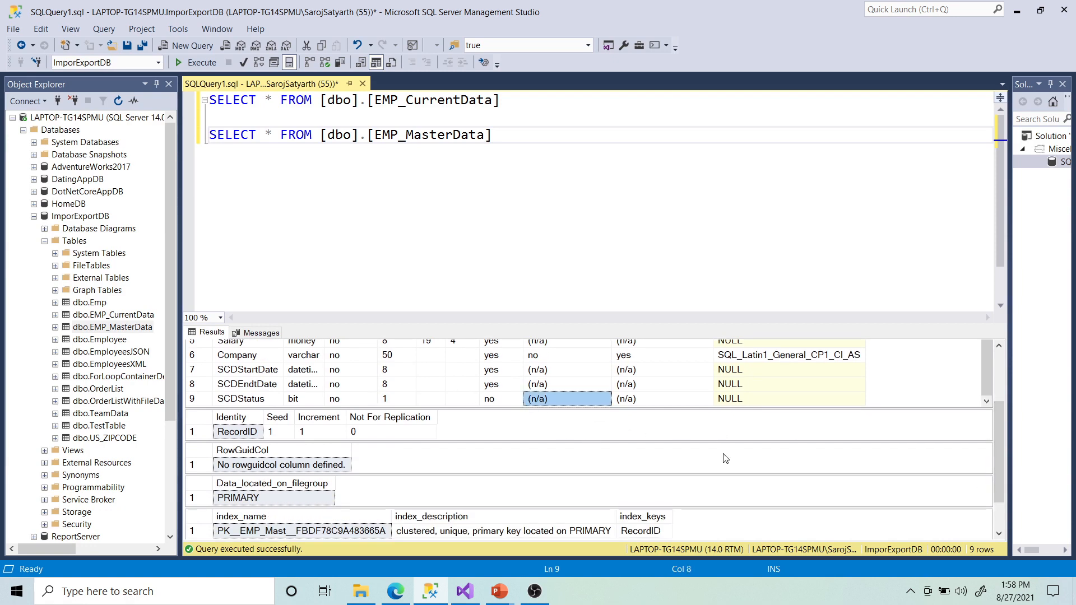
{"action": "left_click_drag", "start_coordinate": [999, 426], "coordinate": [997, 529]}
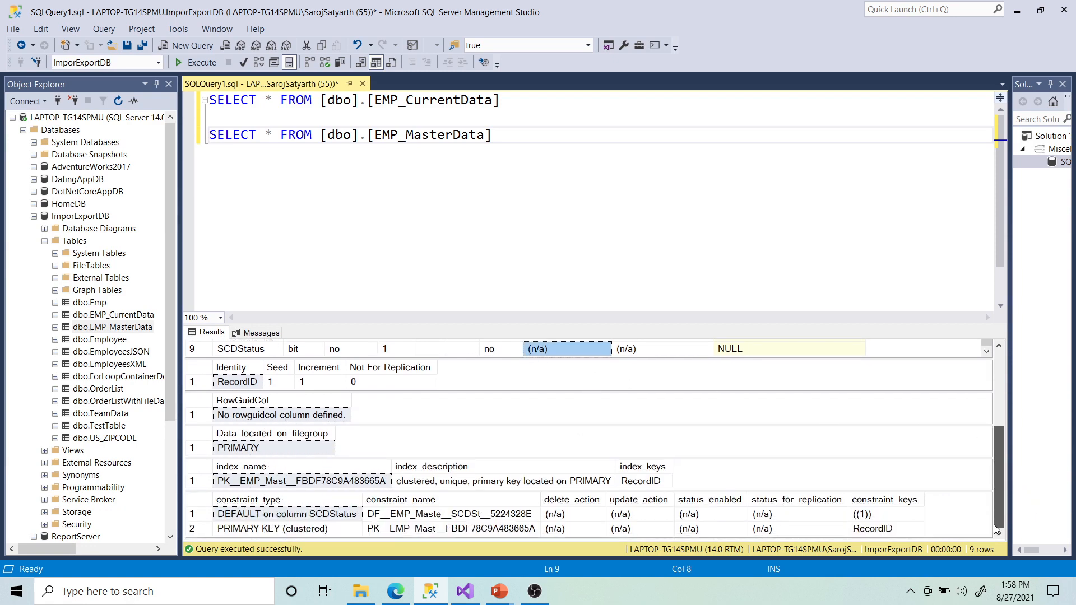
{"action": "left_click", "coordinate": [312, 528]}
{"action": "left_click", "coordinate": [253, 517]}
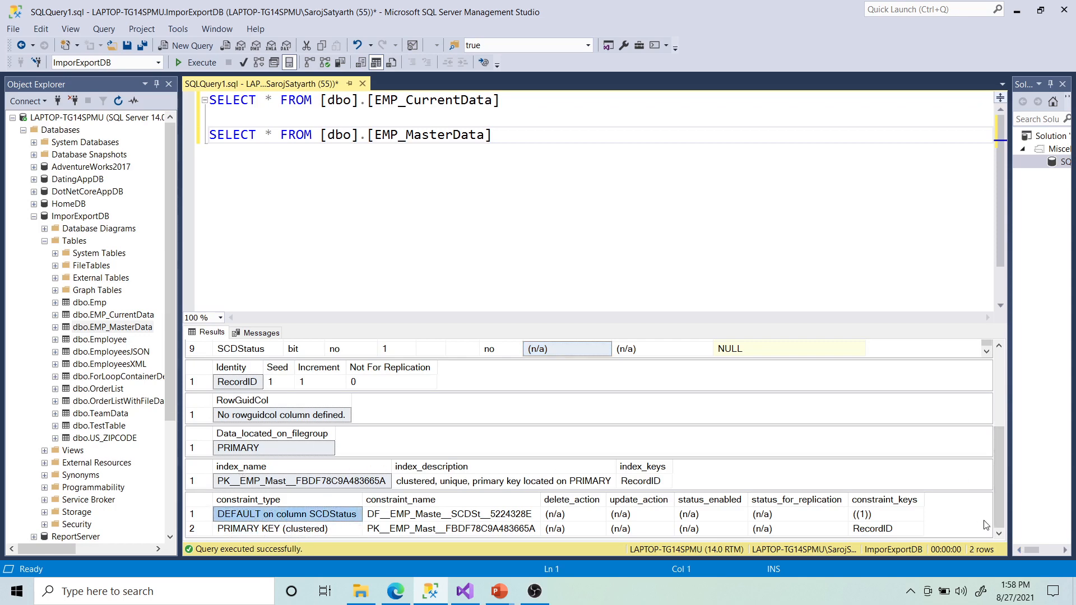
{"action": "left_click", "coordinate": [875, 515]}
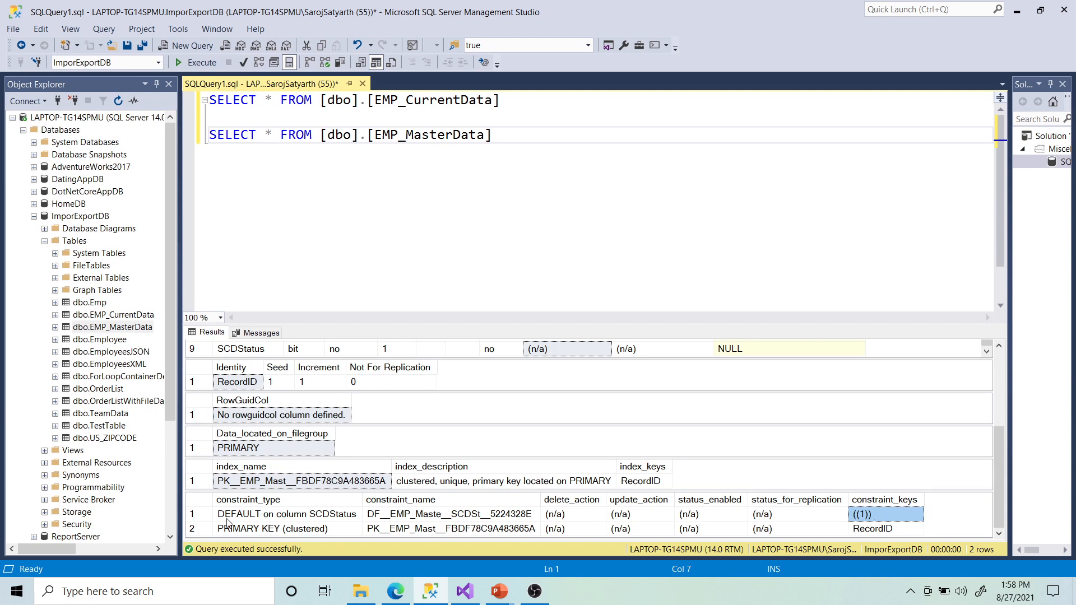
{"action": "left_click", "coordinate": [207, 519]}
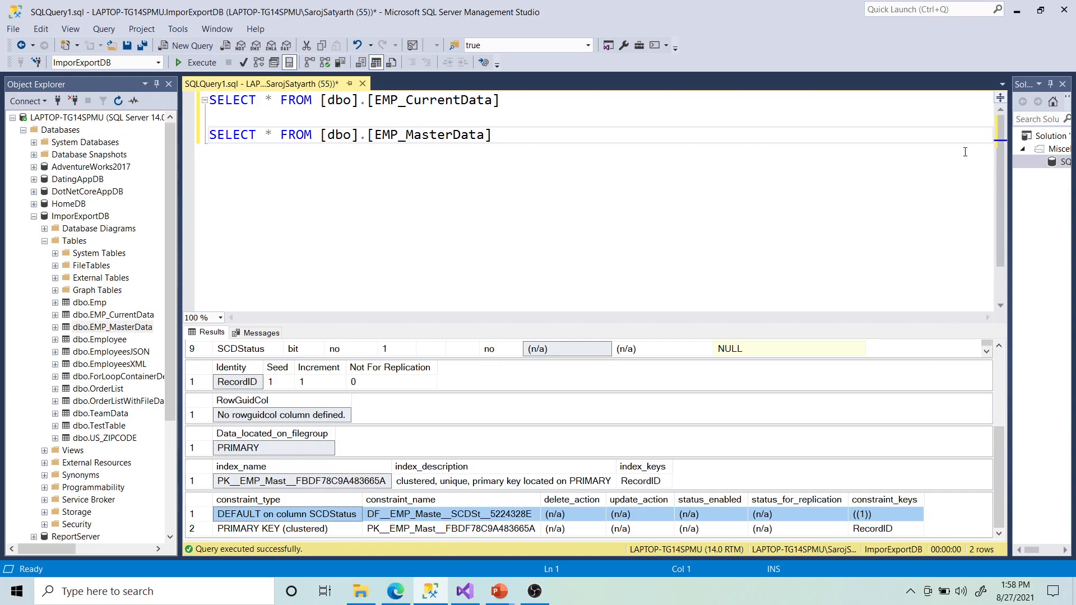
Step: Return to the Slowly Changing Dimension Wizard and finish it to generate the configured outputs
{"action": "left_click", "coordinate": [1016, 10]}
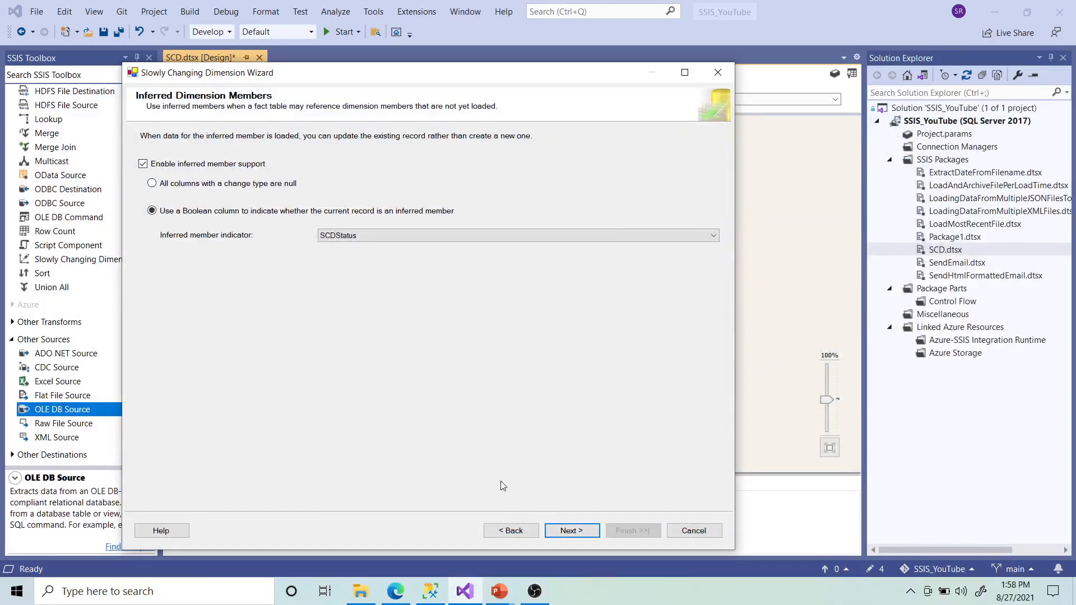
{"action": "left_click", "coordinate": [564, 534]}
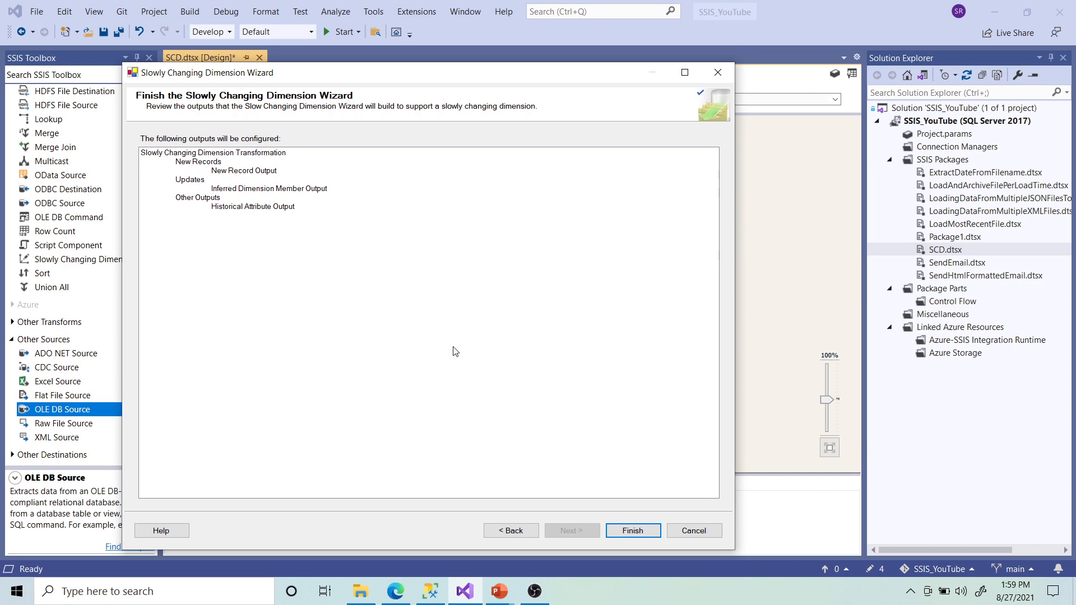
{"action": "left_click", "coordinate": [643, 537]}
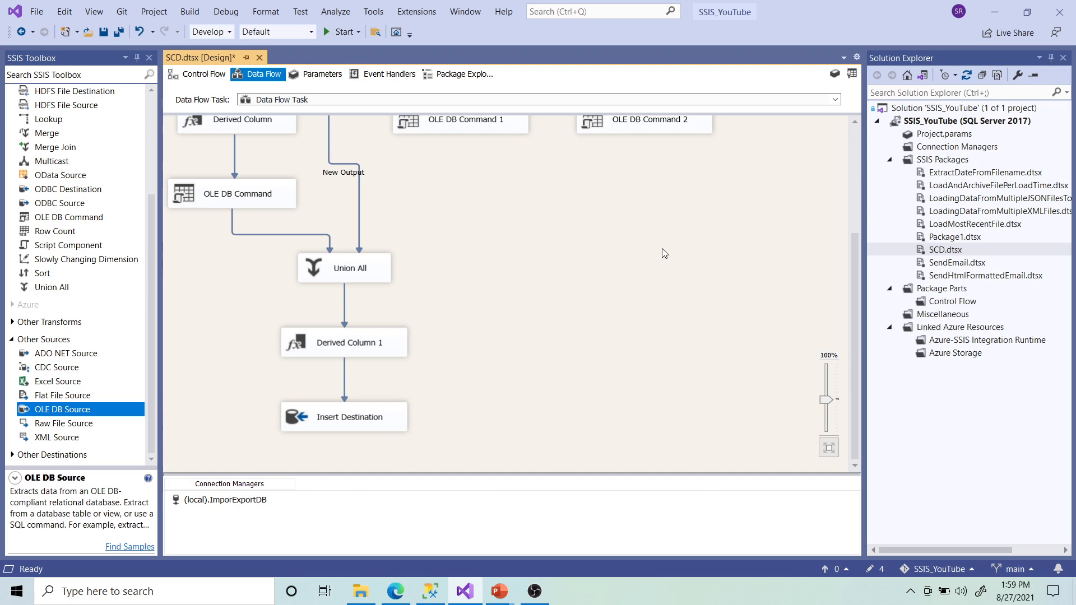
Step: Widen the data flow design area by narrowing the Solution Explorer and closing the SSIS Toolbox
{"action": "scroll", "coordinate": [637, 298], "scroll_direction": "up", "scroll_amount": 2}
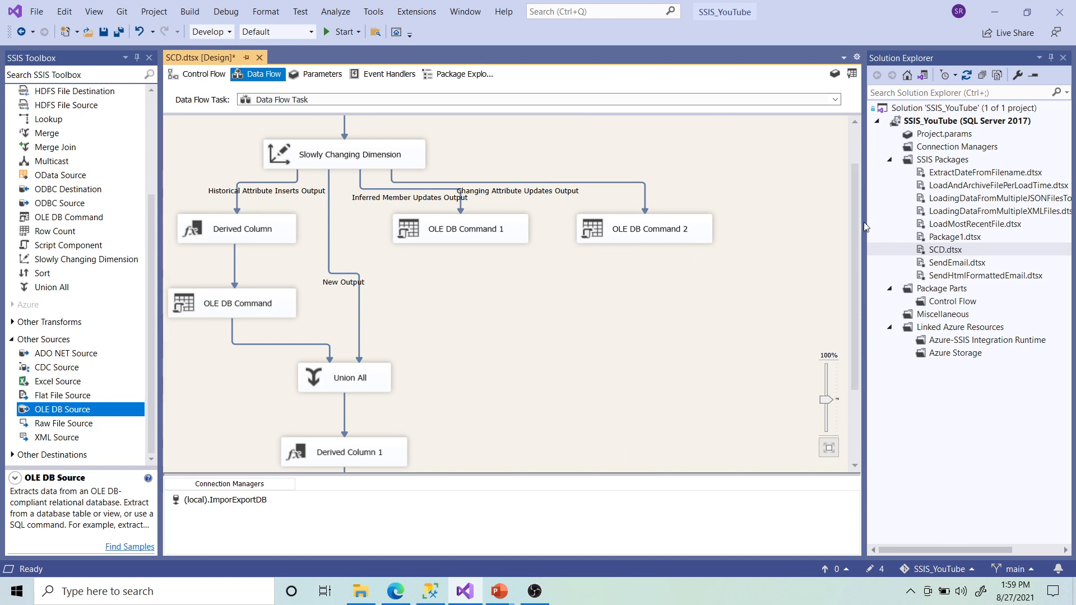
{"action": "left_click_drag", "start_coordinate": [865, 227], "coordinate": [922, 227]}
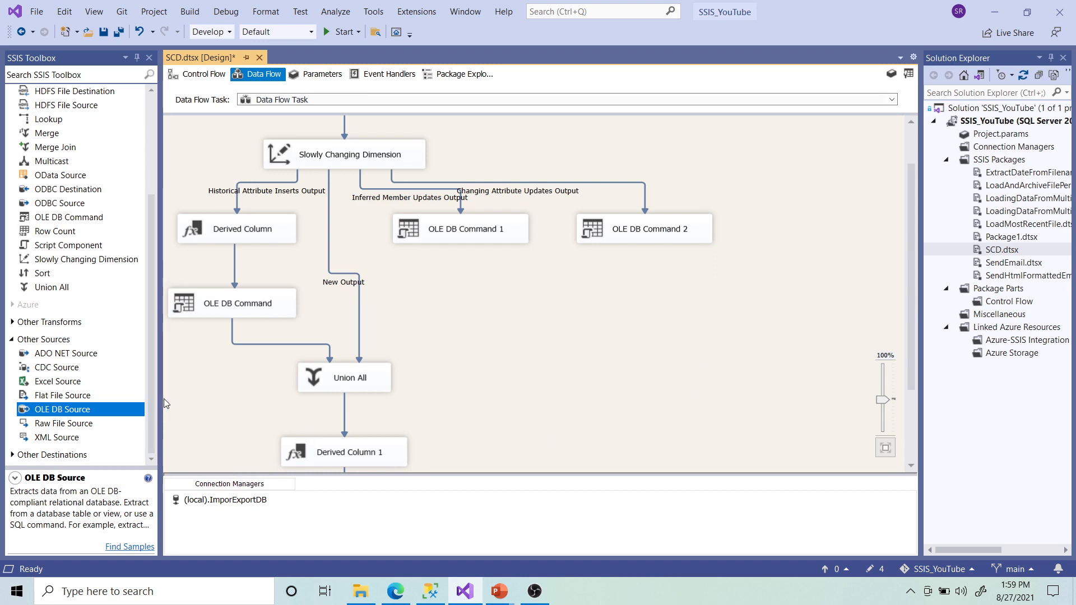
{"action": "left_click_drag", "start_coordinate": [164, 399], "coordinate": [115, 400]}
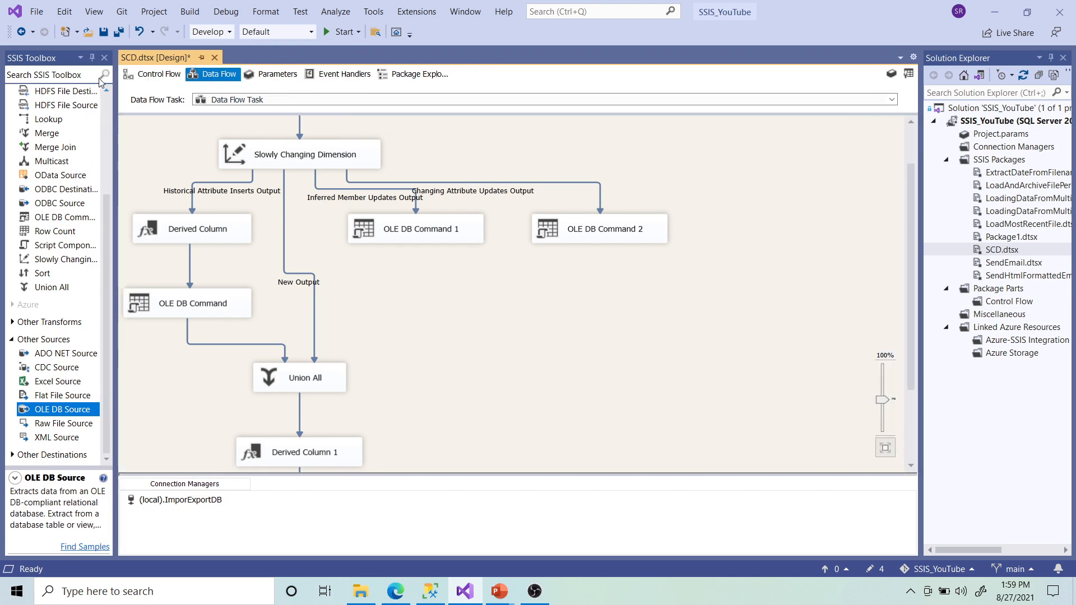
{"action": "left_click", "coordinate": [104, 57]}
Step: Select all data flow components and move them together to the middle of the design area
{"action": "scroll", "coordinate": [852, 330], "scroll_direction": "up", "scroll_amount": 1}
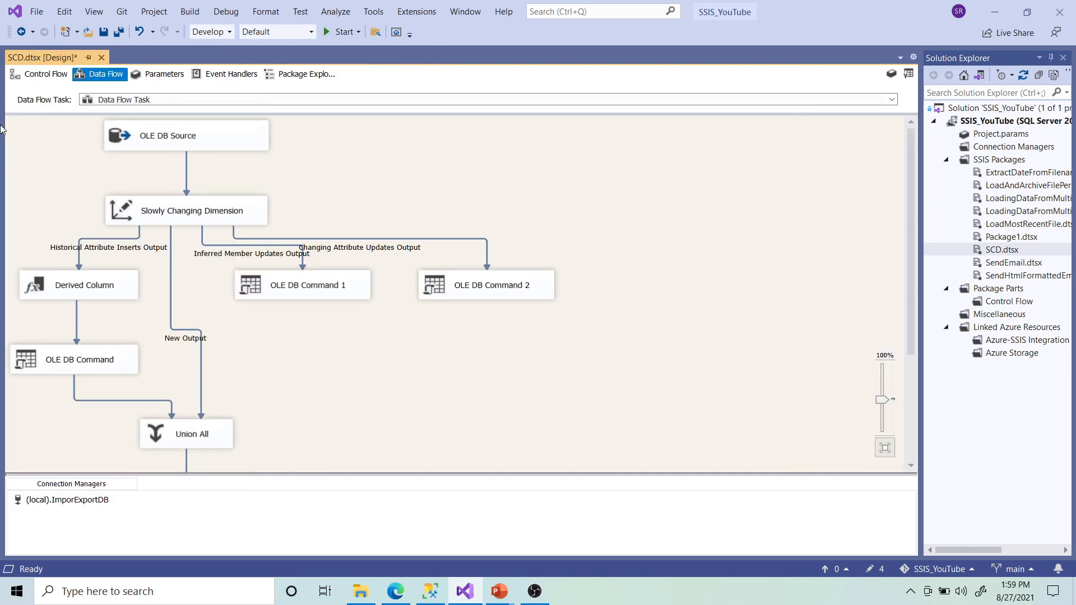
{"action": "left_click_drag", "start_coordinate": [8, 123], "coordinate": [549, 511]}
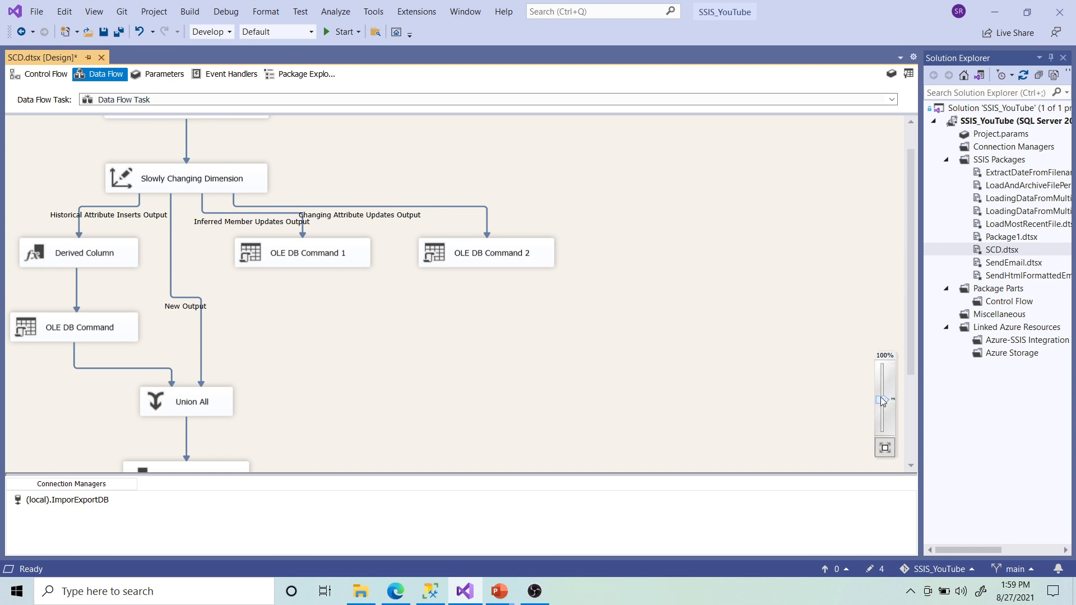
{"action": "mouse_move", "coordinate": [883, 401]}
{"action": "left_mouse_down"}
{"action": "mouse_move", "coordinate": [884, 388]}
{"action": "mouse_move", "coordinate": [885, 415]}
{"action": "left_mouse_up"}
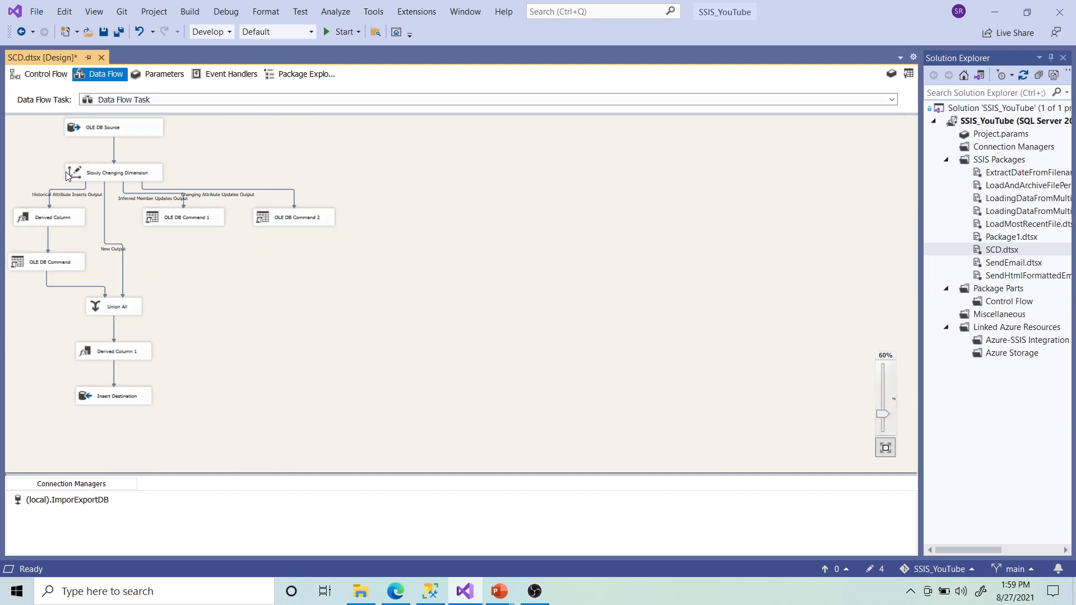
{"action": "left_click_drag", "start_coordinate": [5, 120], "coordinate": [343, 437]}
{"action": "left_click_drag", "start_coordinate": [115, 133], "coordinate": [412, 137]}
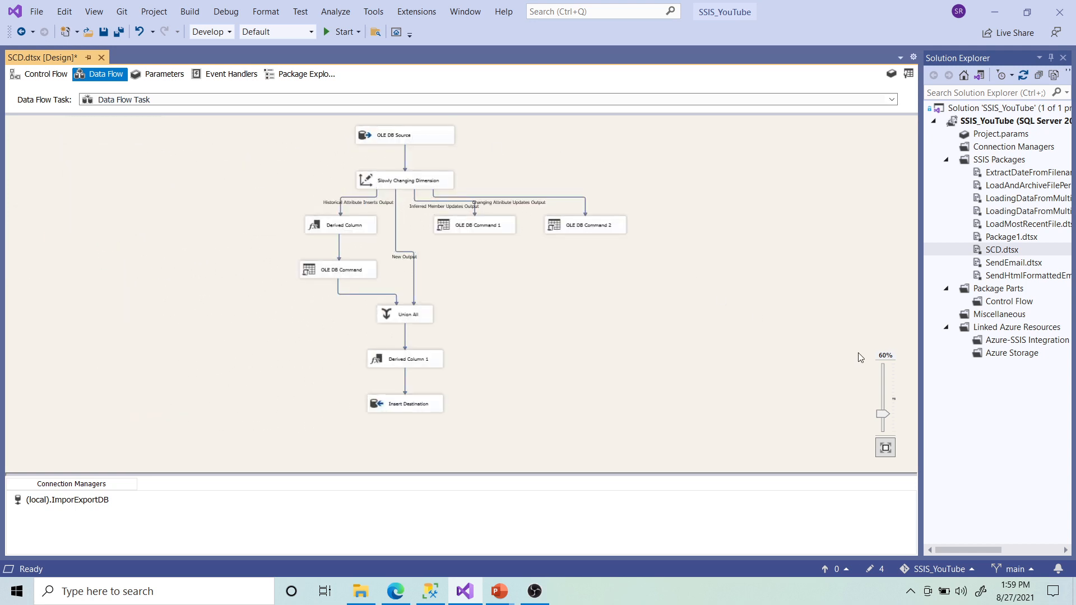
Step: Set the data flow zoom to 80% and close the Solution Explorer
{"action": "left_click_drag", "start_coordinate": [887, 410], "coordinate": [886, 407]}
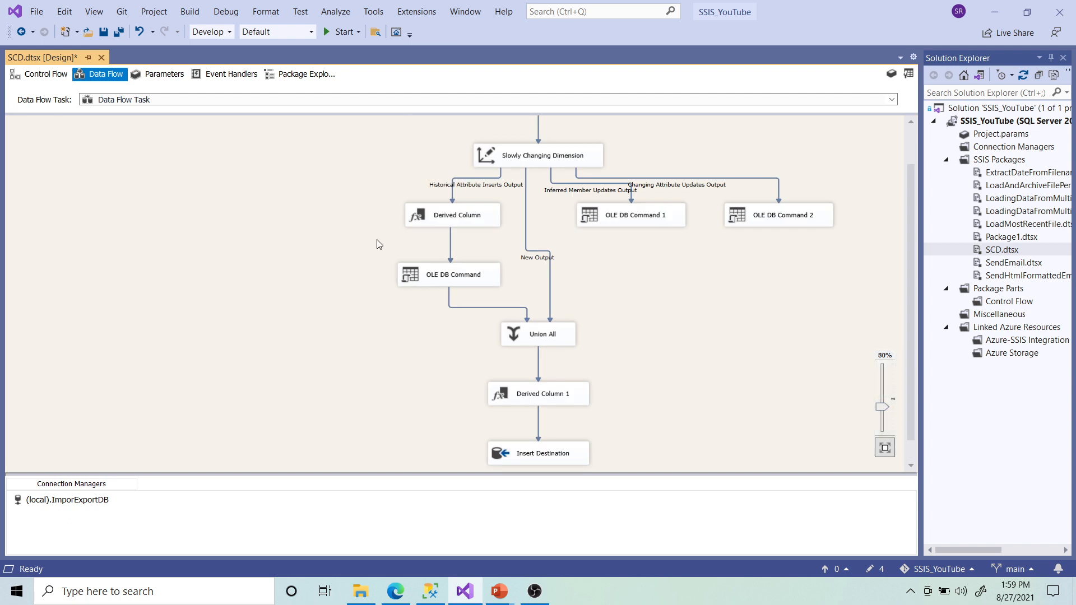
{"action": "left_click", "coordinate": [1063, 58]}
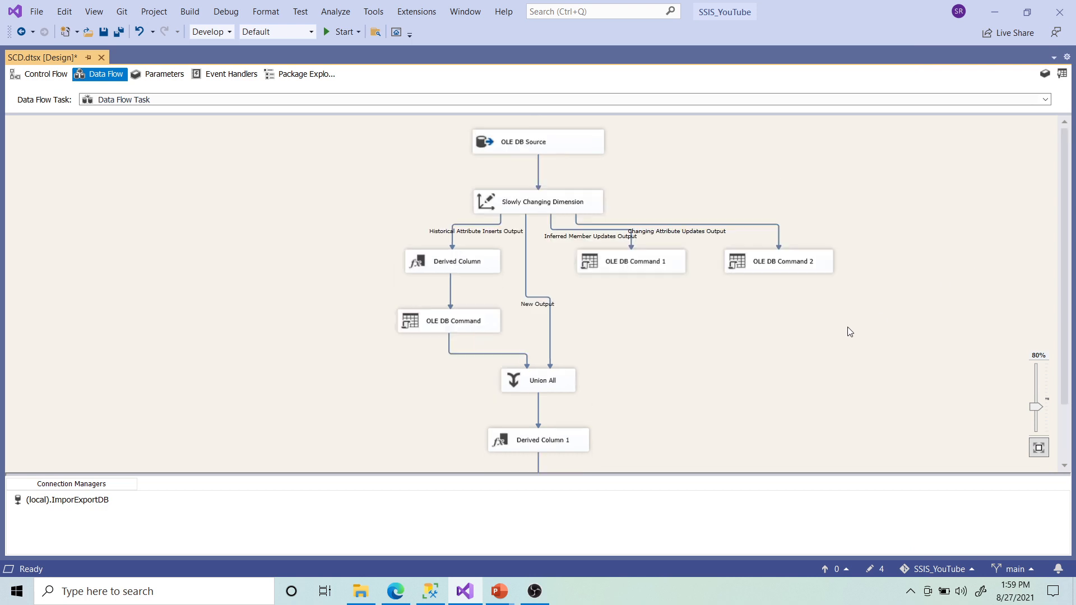
{"action": "scroll", "coordinate": [846, 331], "scroll_direction": "up", "scroll_amount": 1}
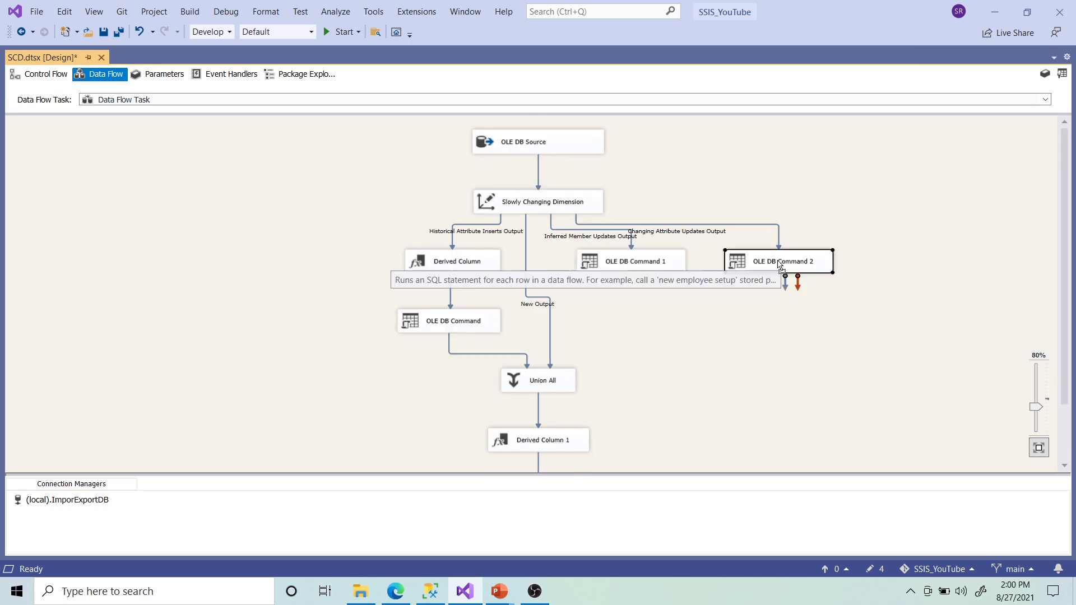
Step: Spread the outputs apart by moving OLE DB Command 2 and 1 outward on one side, Derived Column and OLE DB Command on the other
{"action": "left_click_drag", "start_coordinate": [786, 262], "coordinate": [861, 200]}
{"action": "left_click_drag", "start_coordinate": [642, 269], "coordinate": [815, 290]}
{"action": "left_click_drag", "start_coordinate": [461, 261], "coordinate": [344, 223]}
{"action": "left_click_drag", "start_coordinate": [432, 325], "coordinate": [297, 315]}
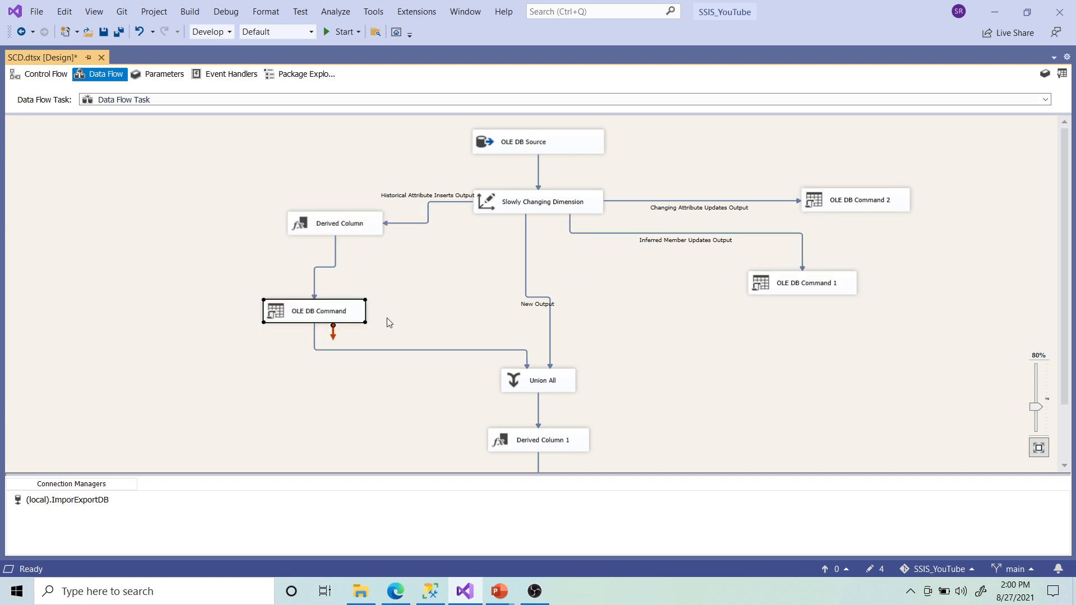
Step: Align Derived Column above OLE DB Command and shift Union All, Derived Column 1 and Insert Destination into a straight vertical line
{"action": "left_click_drag", "start_coordinate": [359, 233], "coordinate": [347, 202]}
{"action": "left_click_drag", "start_coordinate": [539, 382], "coordinate": [506, 377]}
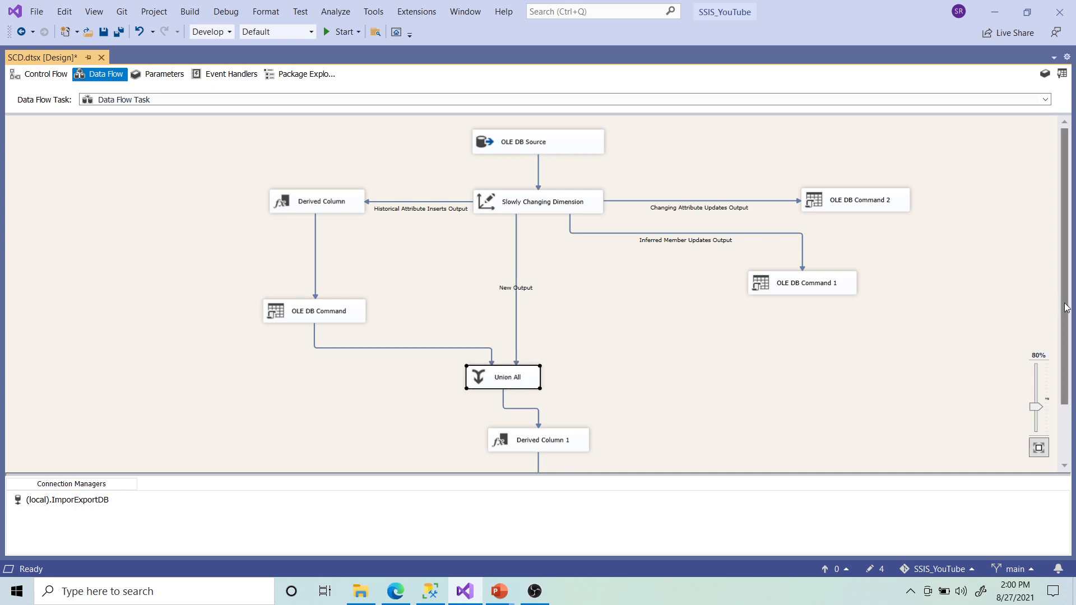
{"action": "scroll", "coordinate": [1066, 308], "scroll_direction": "down", "scroll_amount": 3}
{"action": "left_click_drag", "start_coordinate": [547, 376], "coordinate": [510, 385]}
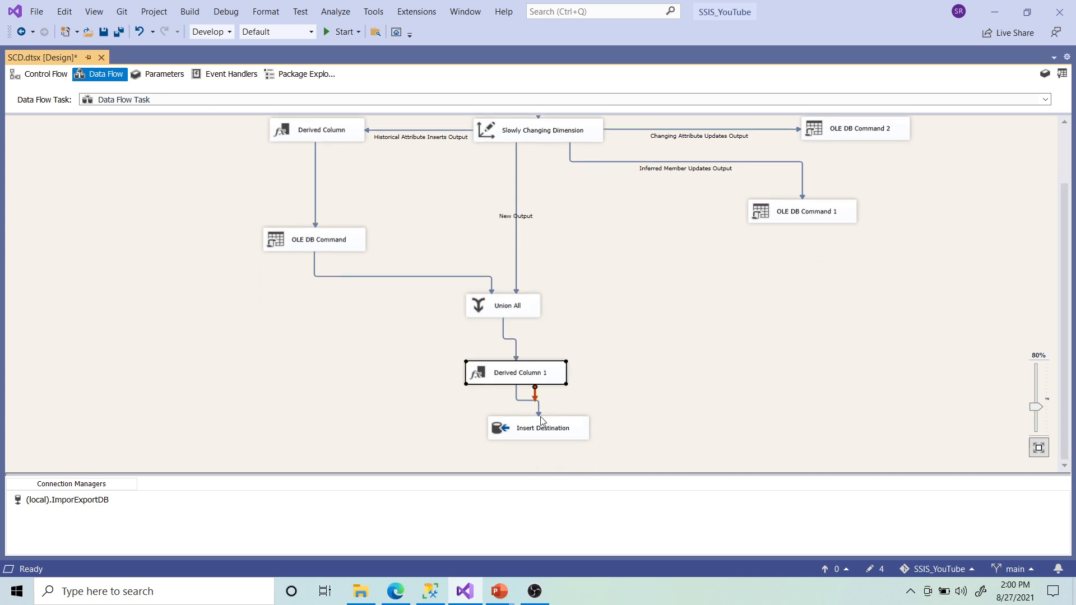
{"action": "left_click_drag", "start_coordinate": [523, 427], "coordinate": [487, 439]}
{"action": "scroll", "coordinate": [671, 395], "scroll_direction": "up", "scroll_amount": 3}
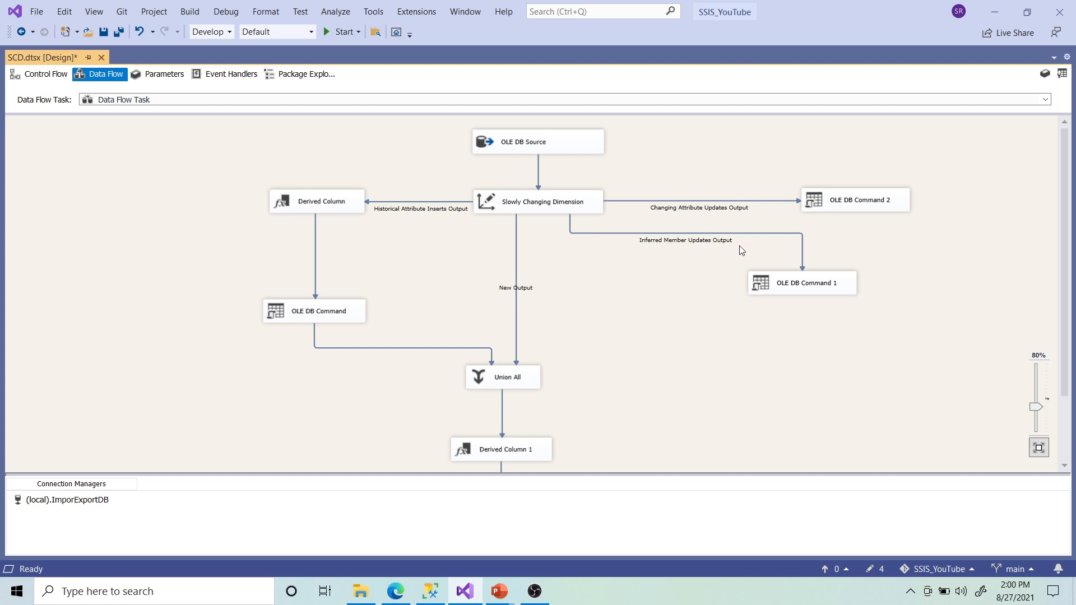
Step: Open the SqlCommand of OLE DB Command 2 and examine which column its UPDATE statement on EMP_MasterData sets
{"action": "double_click", "coordinate": [871, 205]}
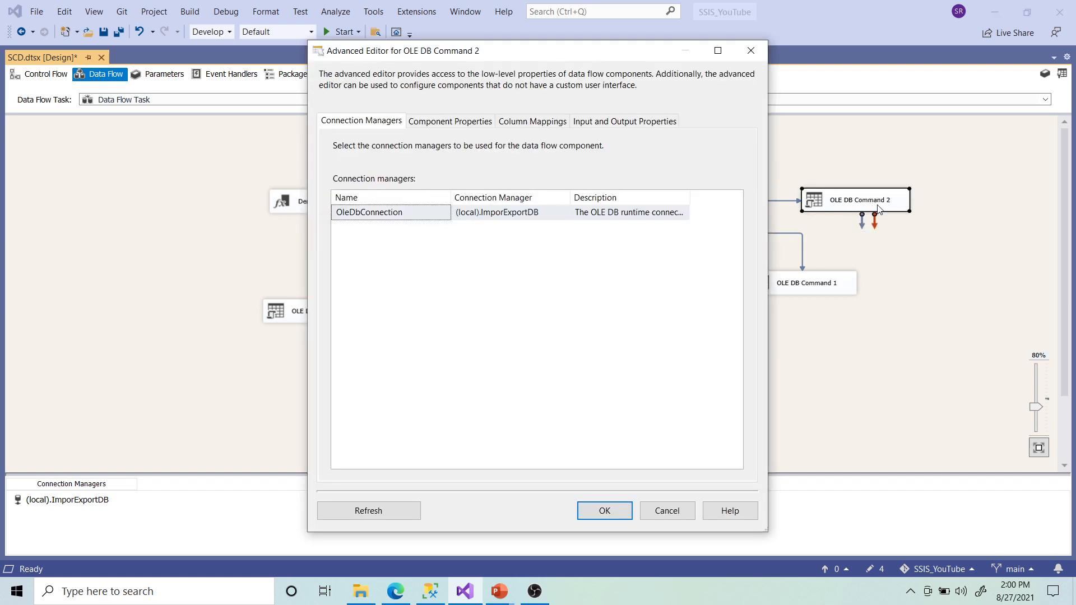
{"action": "left_click", "coordinate": [448, 123]}
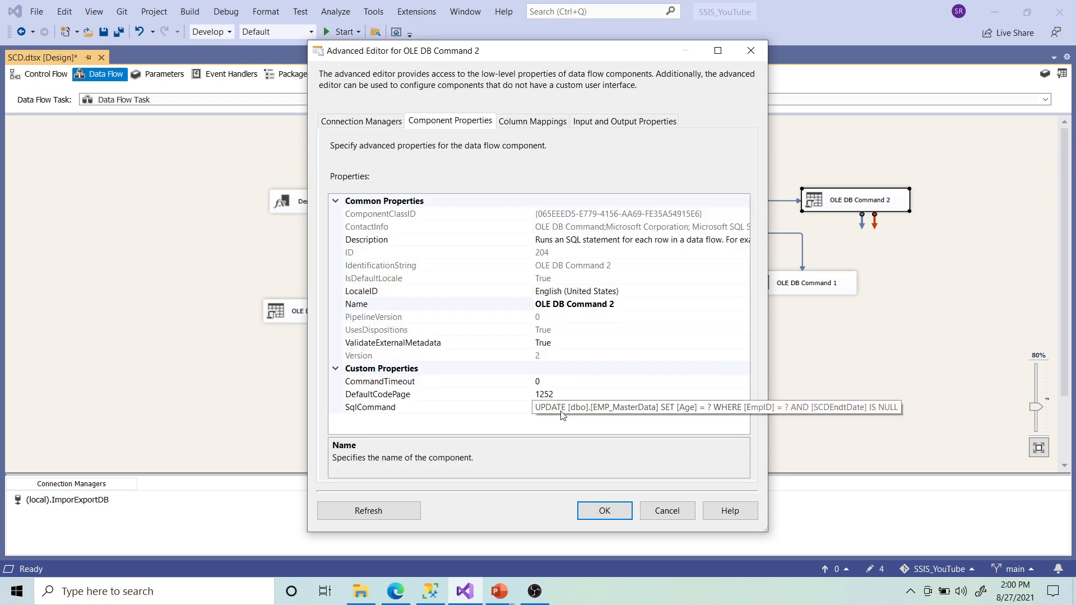
{"action": "left_click", "coordinate": [638, 413]}
{"action": "left_click", "coordinate": [746, 411]}
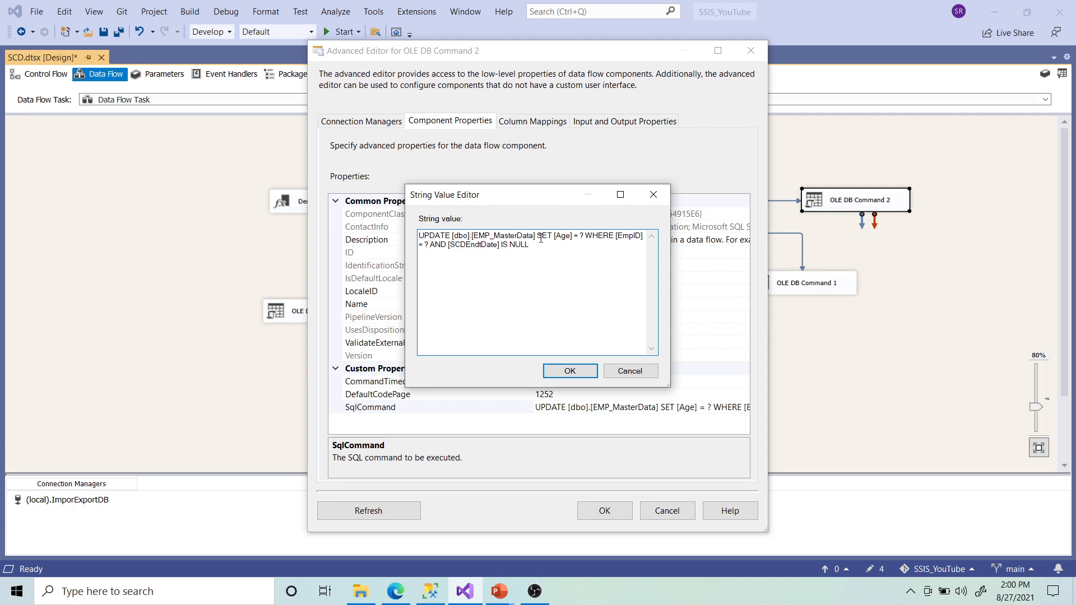
{"action": "left_click_drag", "start_coordinate": [537, 236], "coordinate": [584, 236]}
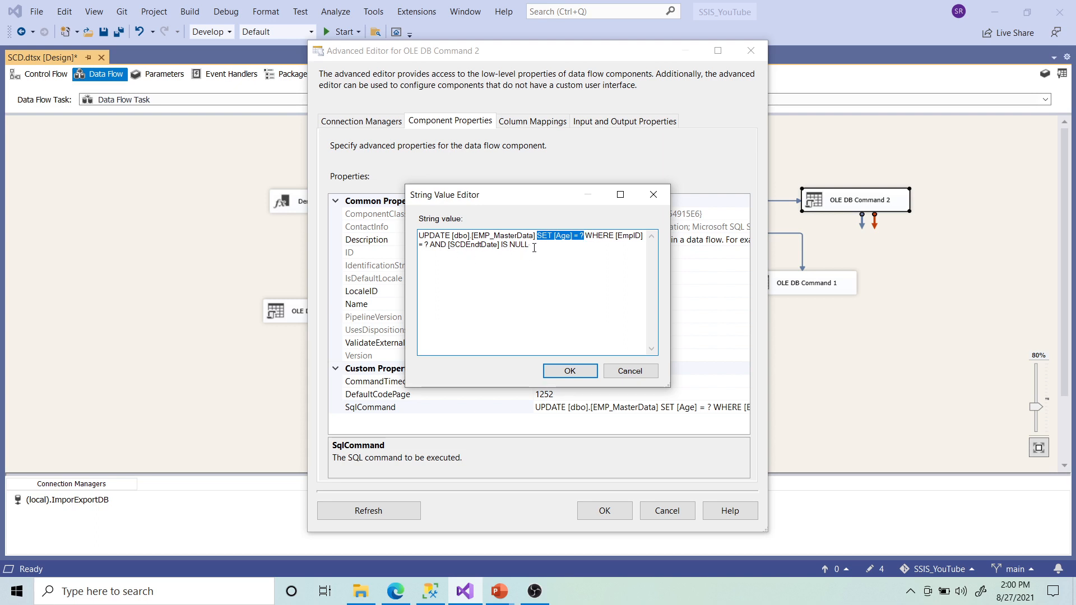
{"action": "left_click_drag", "start_coordinate": [449, 247], "coordinate": [612, 243]}
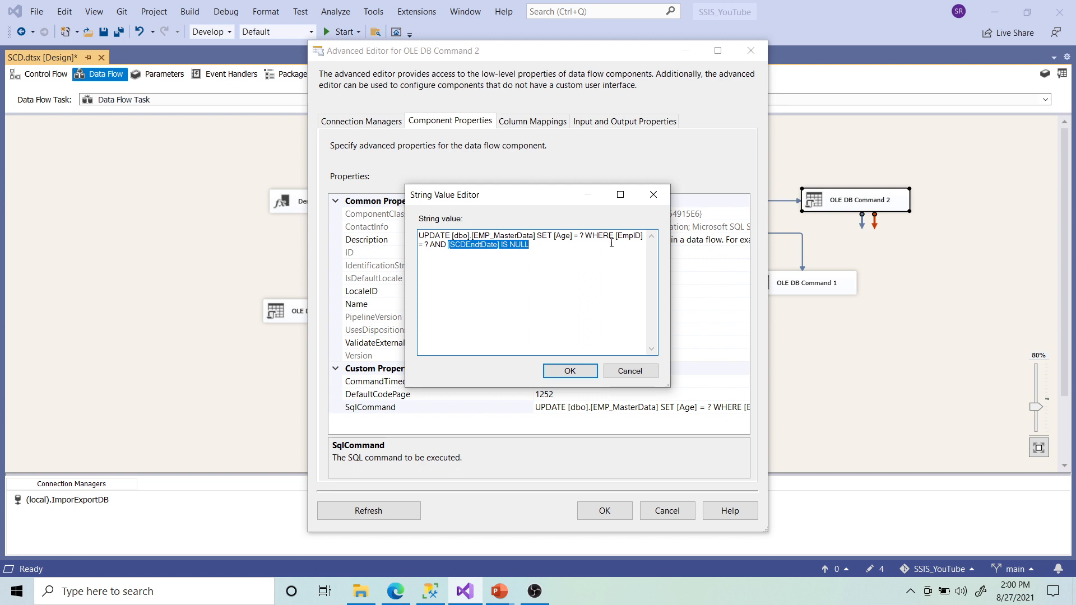
{"action": "left_click", "coordinate": [428, 246]}
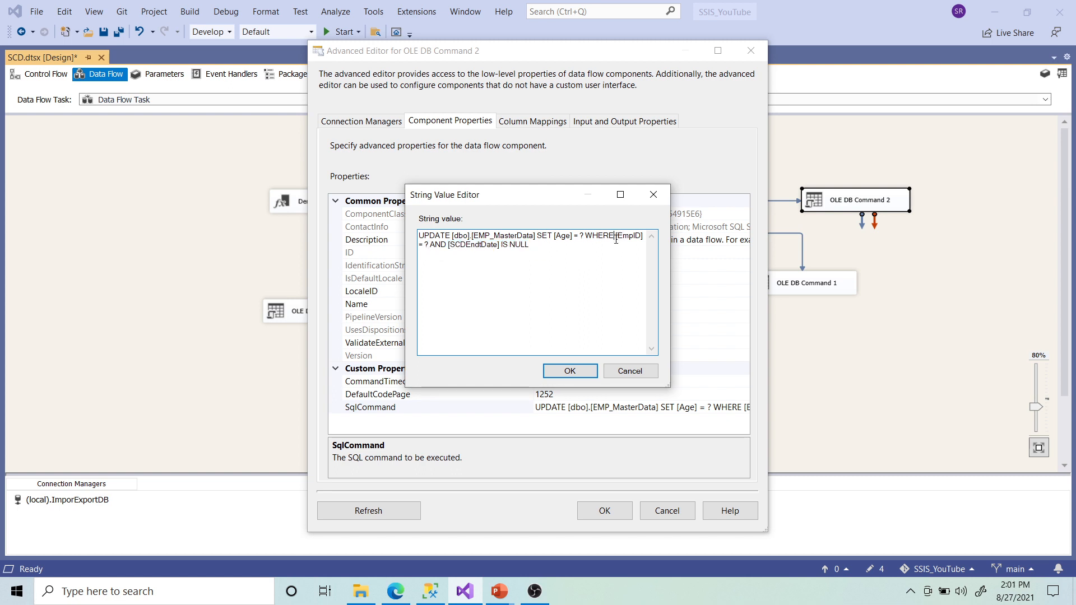
Step: Examine the EmpID and SCDEndtDate conditions in OLE DB Command 2's statement and close its editors without saving changes
{"action": "left_click_drag", "start_coordinate": [616, 239], "coordinate": [644, 236]}
{"action": "left_click_drag", "start_coordinate": [448, 250], "coordinate": [585, 236]}
{"action": "left_click", "coordinate": [559, 243]}
{"action": "left_click_drag", "start_coordinate": [614, 236], "coordinate": [644, 236]}
{"action": "left_click_drag", "start_coordinate": [447, 245], "coordinate": [533, 247]}
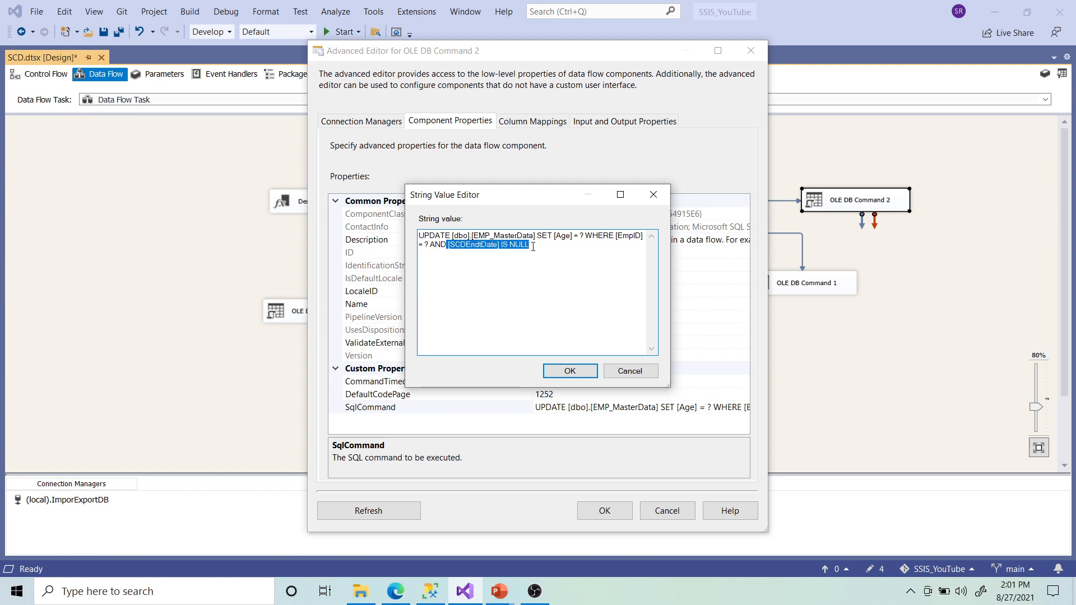
{"action": "left_click", "coordinate": [586, 244]}
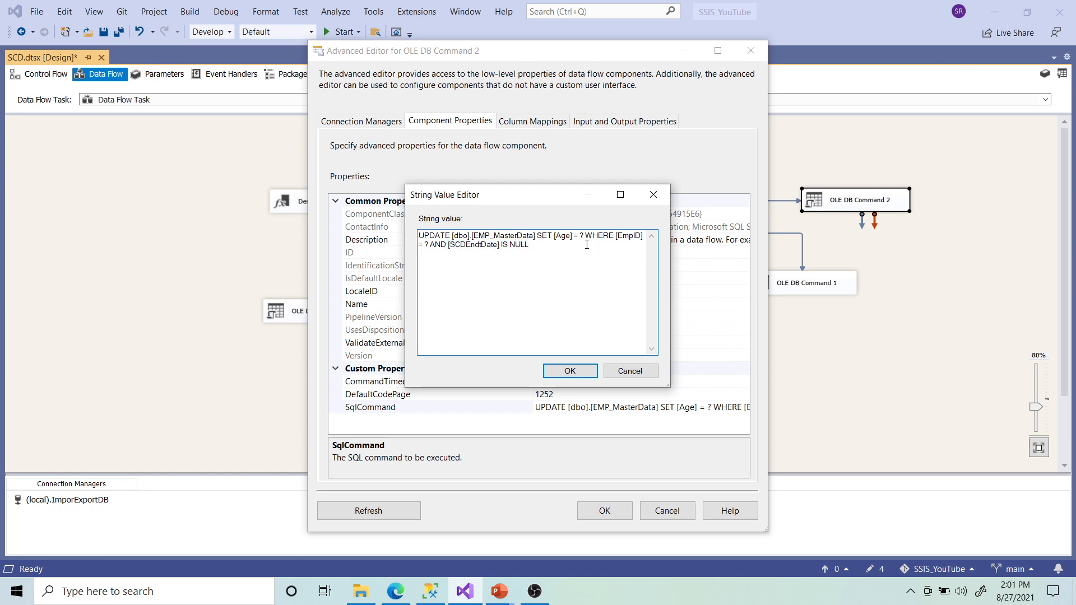
{"action": "left_click_drag", "start_coordinate": [583, 236], "coordinate": [554, 236]}
{"action": "left_click", "coordinate": [652, 372]}
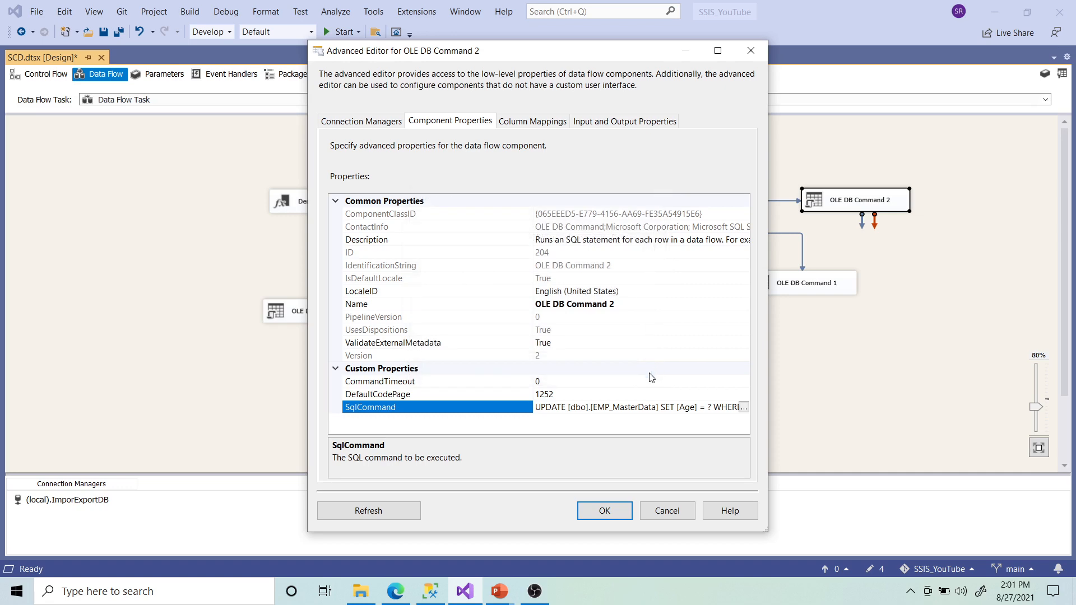
{"action": "left_click", "coordinate": [687, 511]}
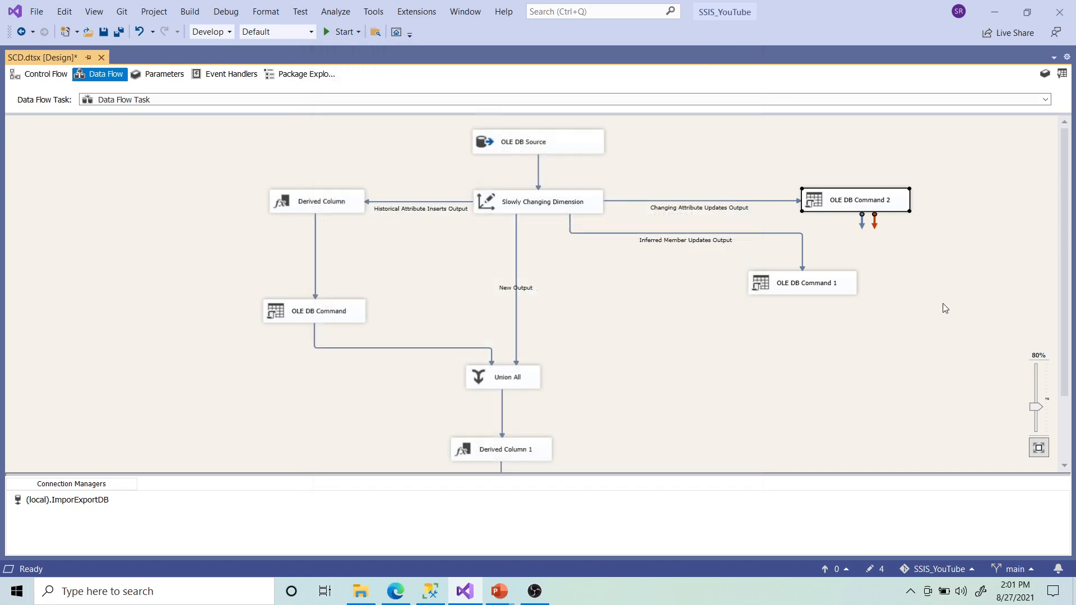
{"action": "left_click", "coordinate": [945, 308]}
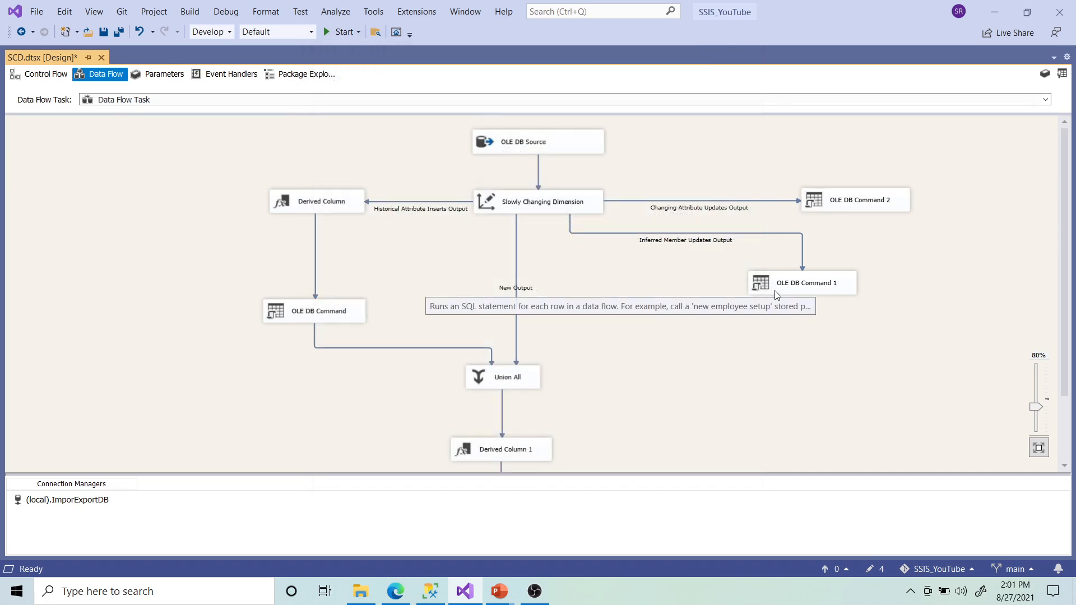
Step: Open the SqlCommand of OLE DB Command 1 and examine its updated columns and its EmpID and SCDStatus conditions
{"action": "double_click", "coordinate": [796, 287]}
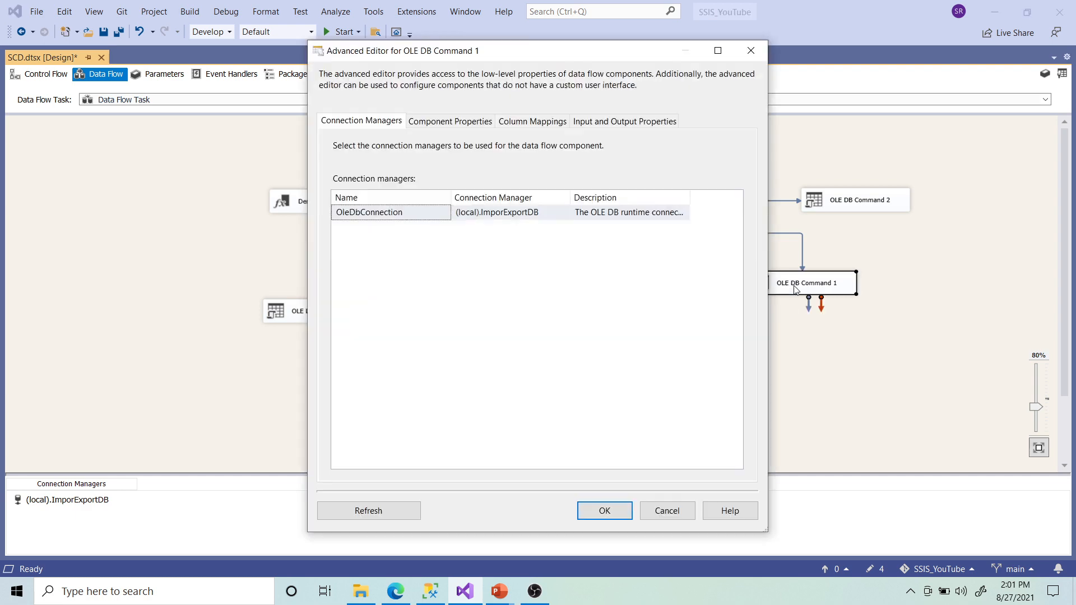
{"action": "left_click", "coordinate": [445, 126]}
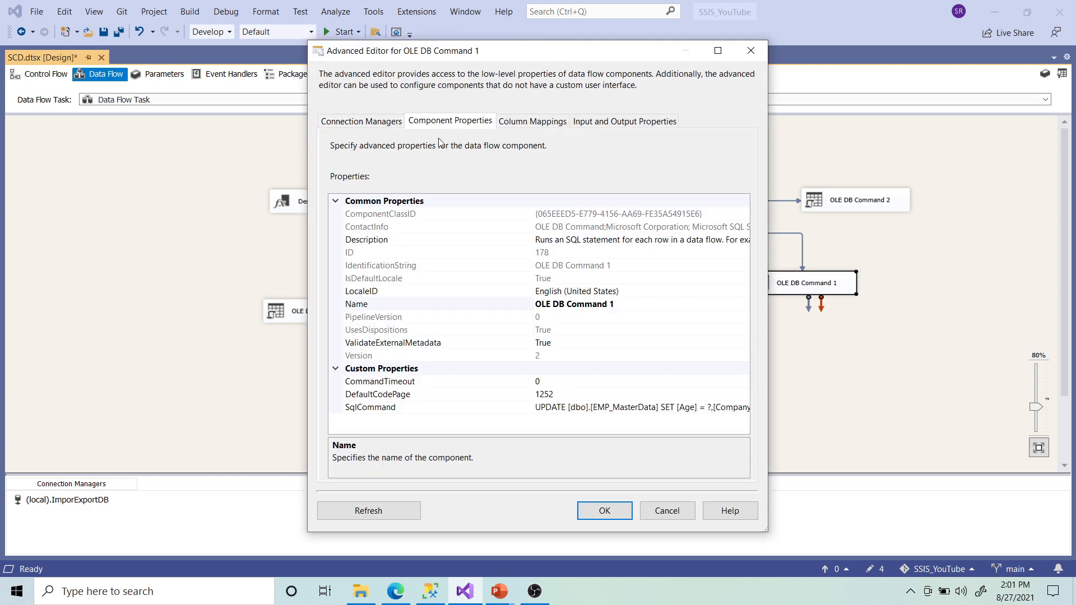
{"action": "left_click", "coordinate": [719, 414]}
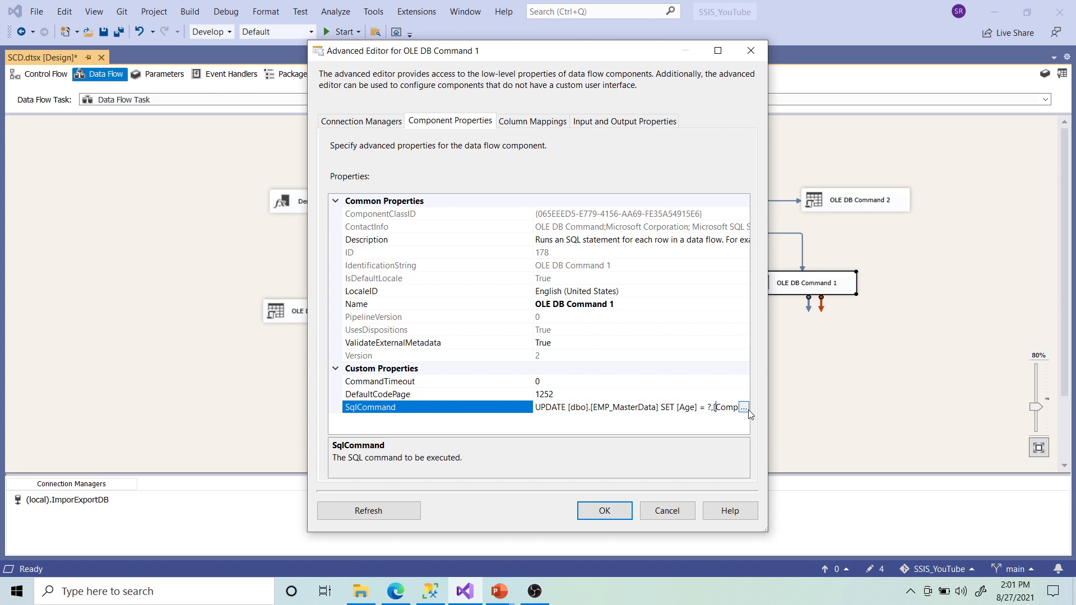
{"action": "left_click", "coordinate": [748, 409]}
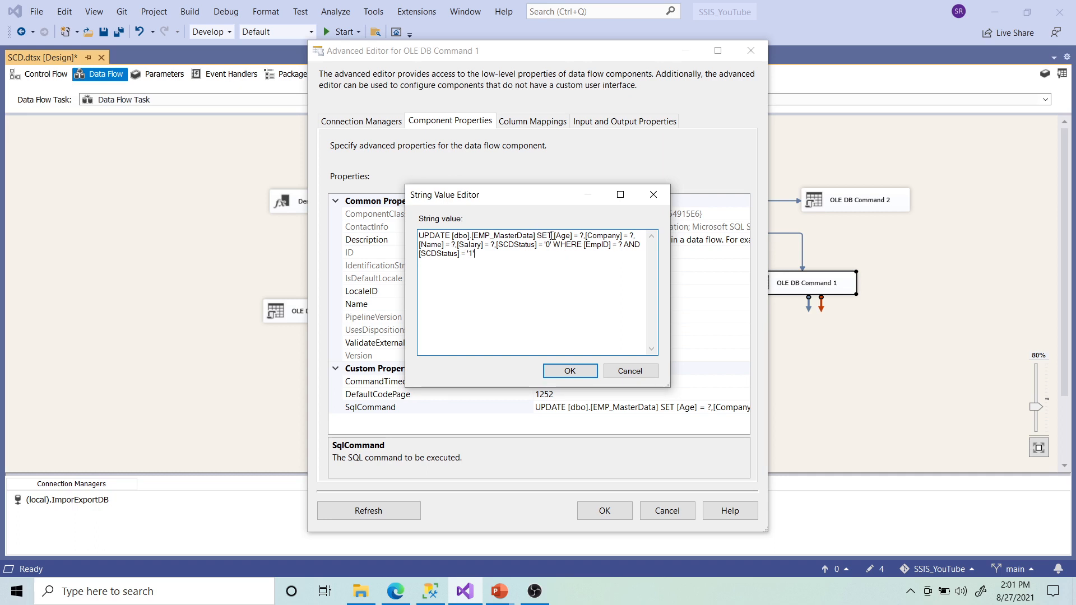
{"action": "left_click_drag", "start_coordinate": [553, 235], "coordinate": [636, 236]}
{"action": "left_click_drag", "start_coordinate": [583, 244], "coordinate": [624, 245]}
{"action": "left_click_drag", "start_coordinate": [475, 253], "coordinate": [412, 256]}
{"action": "left_click", "coordinate": [495, 272]}
{"action": "left_click_drag", "start_coordinate": [482, 255], "coordinate": [414, 253]}
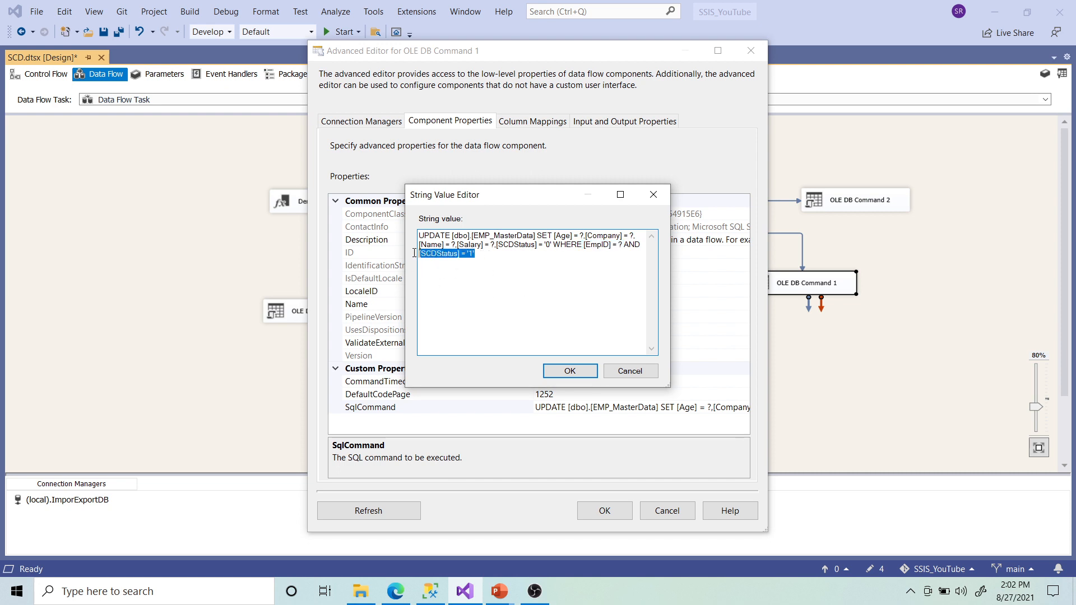
{"action": "left_click", "coordinate": [521, 292]}
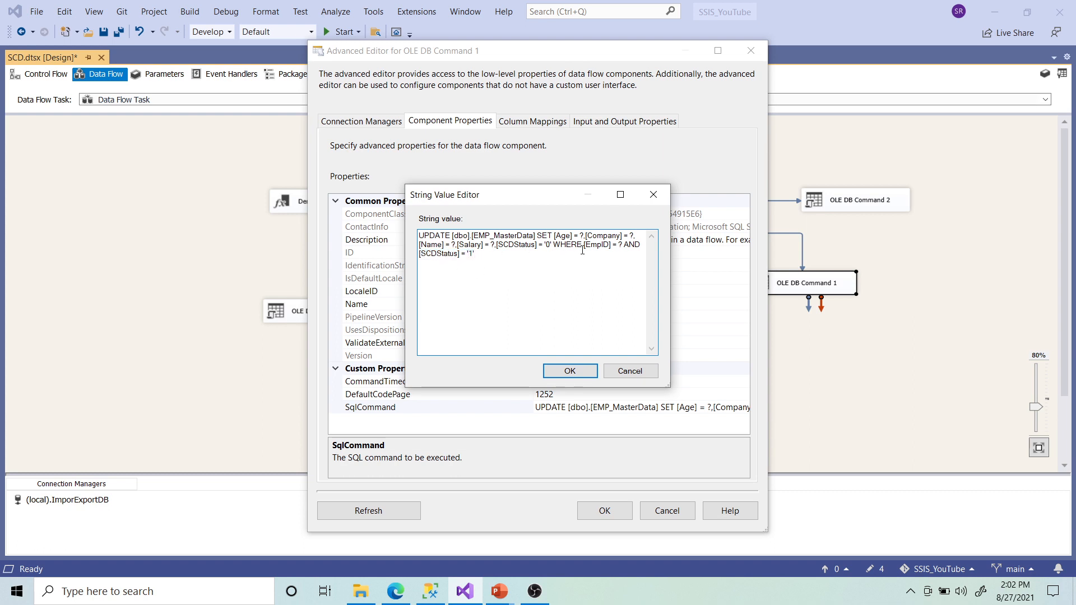
{"action": "left_click_drag", "start_coordinate": [583, 247], "coordinate": [622, 247]}
{"action": "left_click", "coordinate": [622, 271]}
{"action": "left_click_drag", "start_coordinate": [583, 245], "coordinate": [621, 262]}
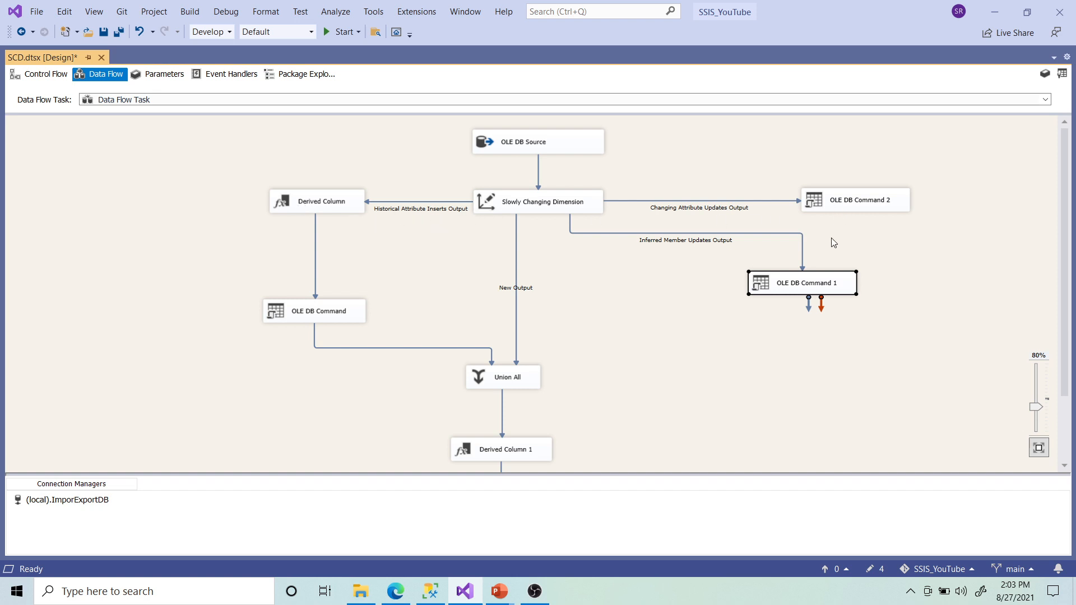
Step: Check the Derived Column's SCDEndtDate expression and the UPDATE statement of the OLE DB Command below it, closing both without changes
{"action": "double_click", "coordinate": [330, 208]}
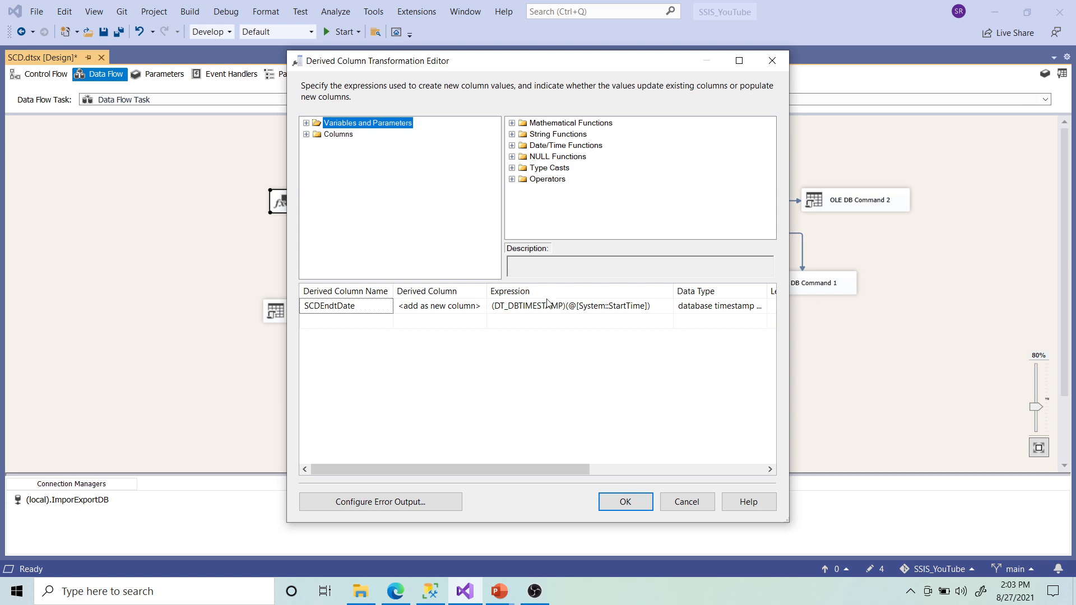
{"action": "left_click", "coordinate": [685, 504]}
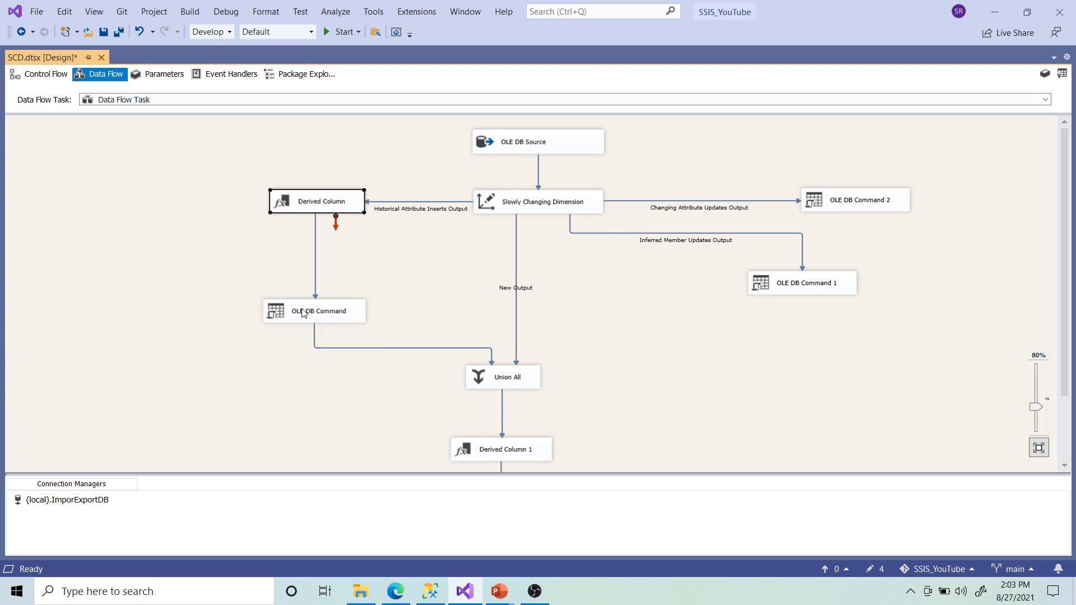
{"action": "double_click", "coordinate": [304, 313]}
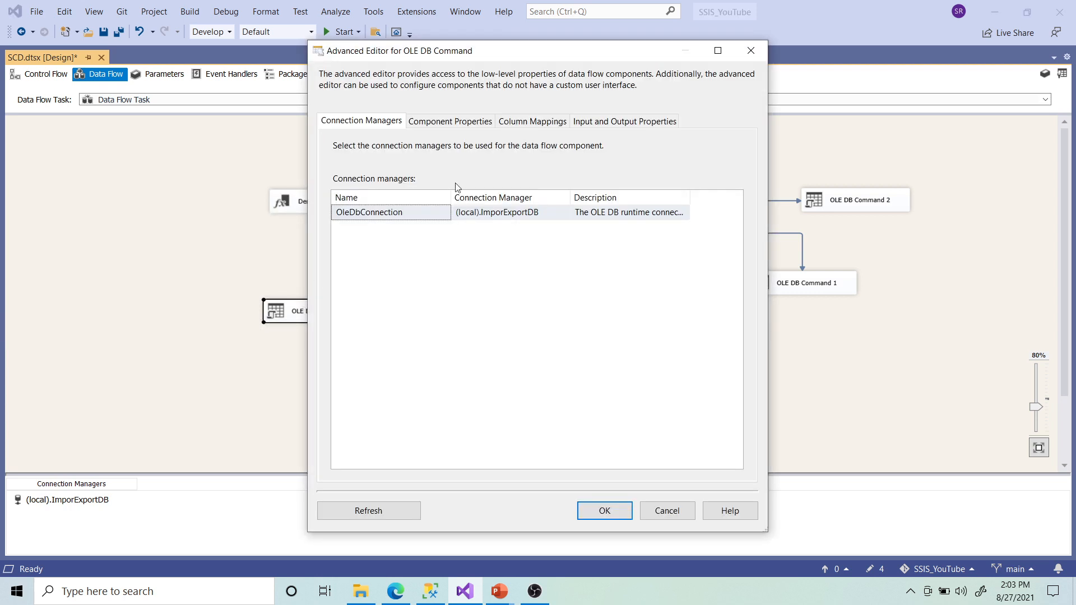
{"action": "left_click", "coordinate": [431, 127]}
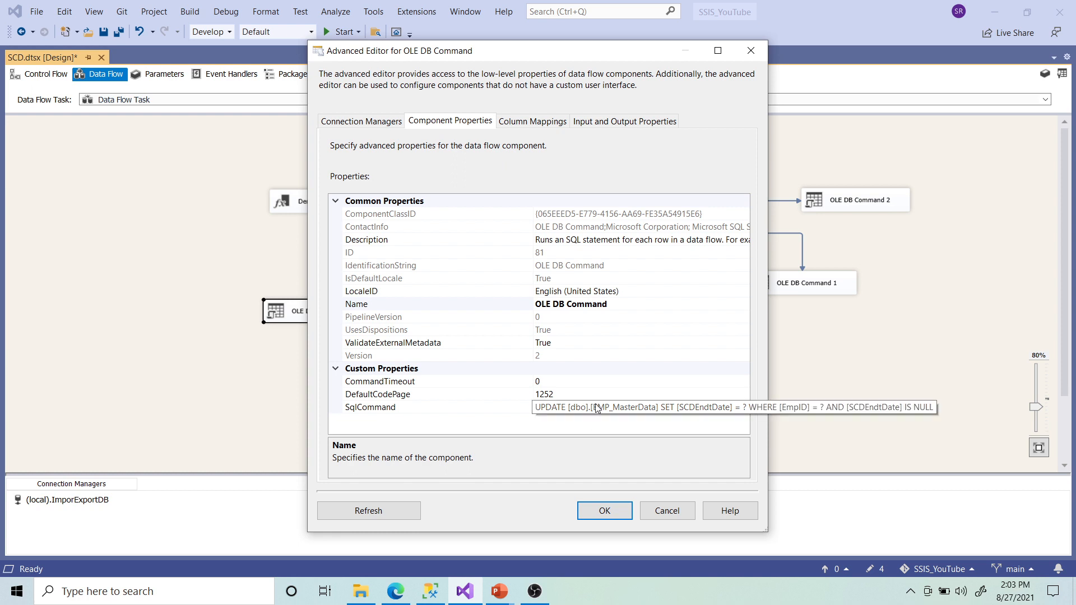
{"action": "left_click", "coordinate": [741, 407]}
{"action": "left_click", "coordinate": [743, 407]}
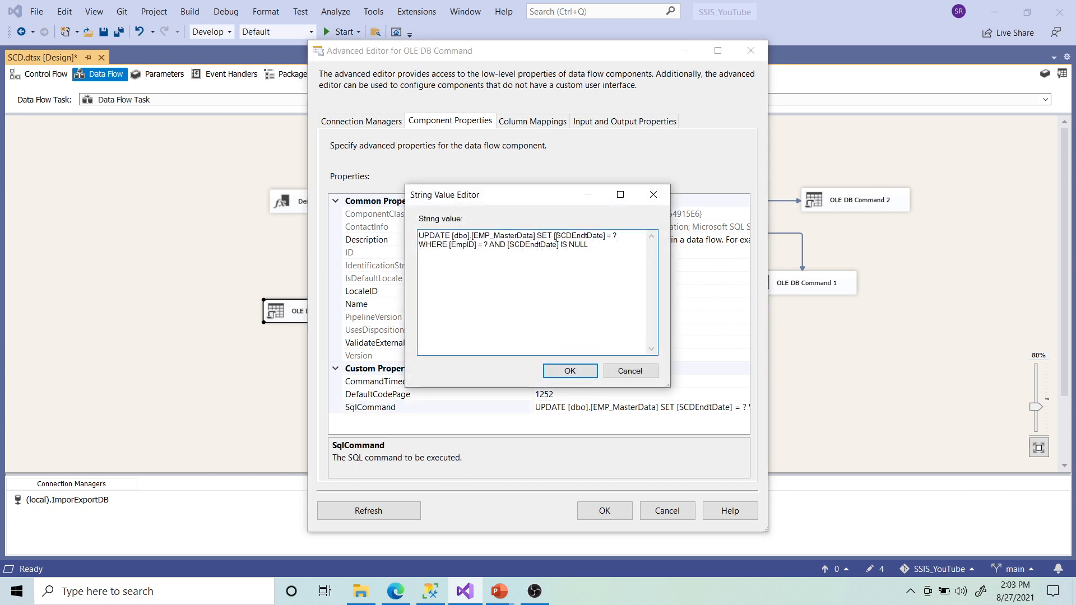
{"action": "left_click_drag", "start_coordinate": [554, 236], "coordinate": [606, 239]}
{"action": "left_click_drag", "start_coordinate": [449, 246], "coordinate": [590, 247]}
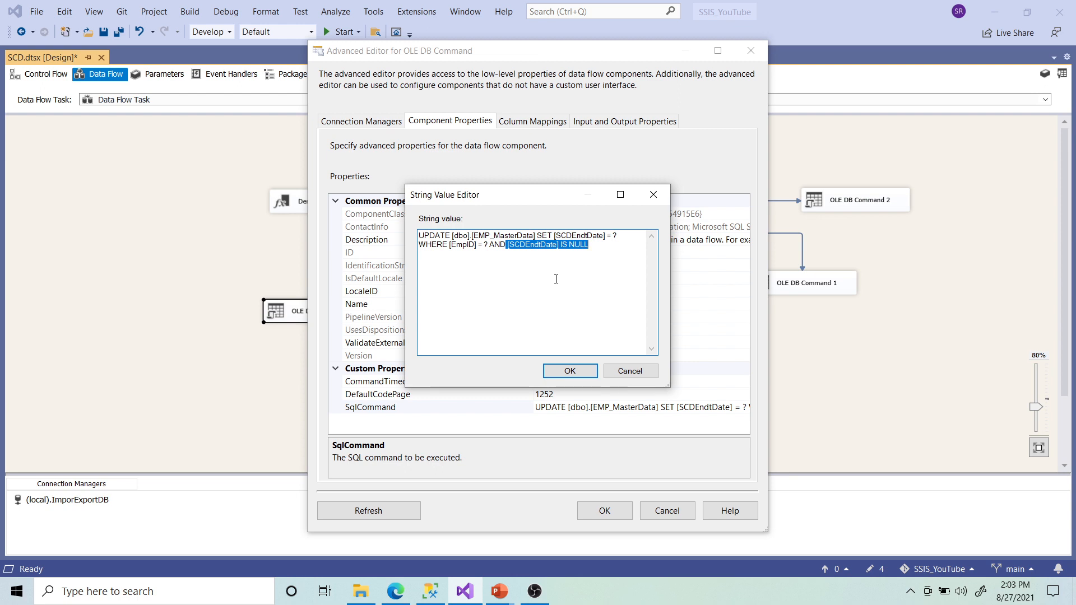
{"action": "left_click", "coordinate": [615, 271]}
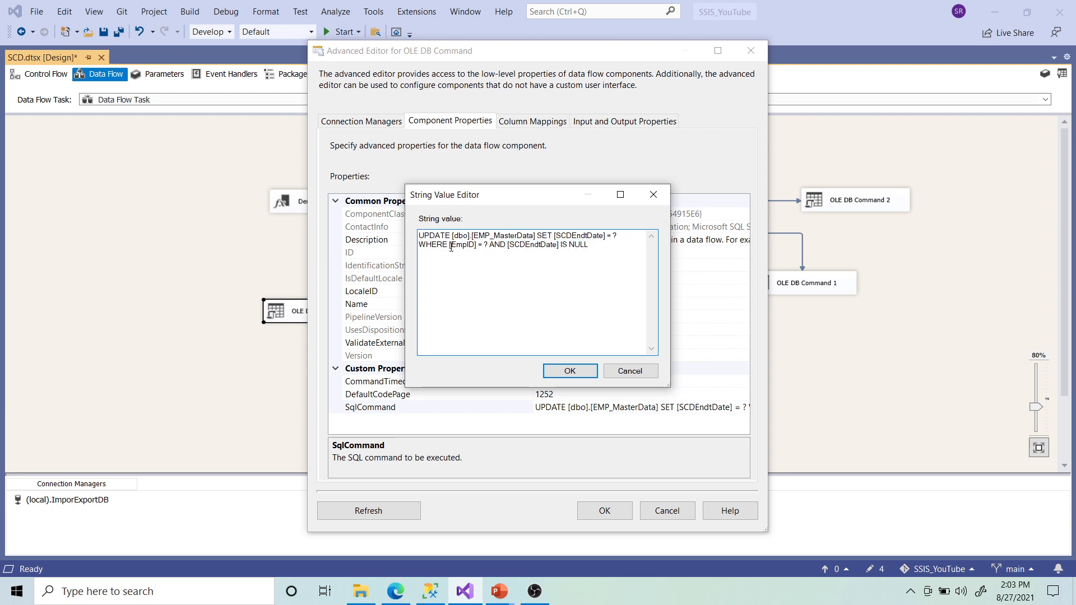
{"action": "left_click_drag", "start_coordinate": [451, 247], "coordinate": [592, 247]}
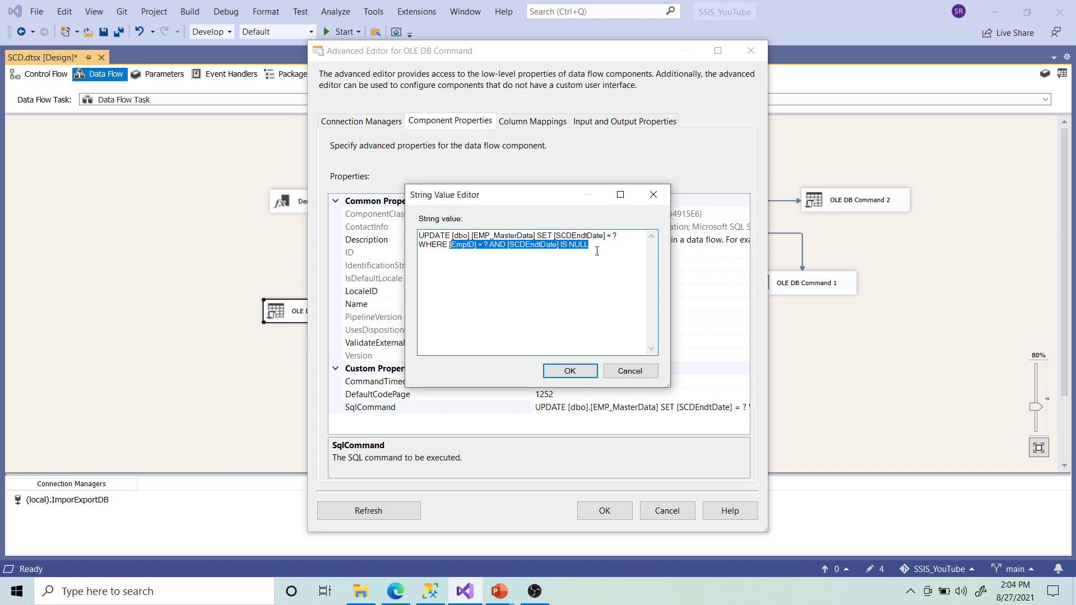
{"action": "left_click", "coordinate": [630, 371]}
{"action": "left_click", "coordinate": [685, 514]}
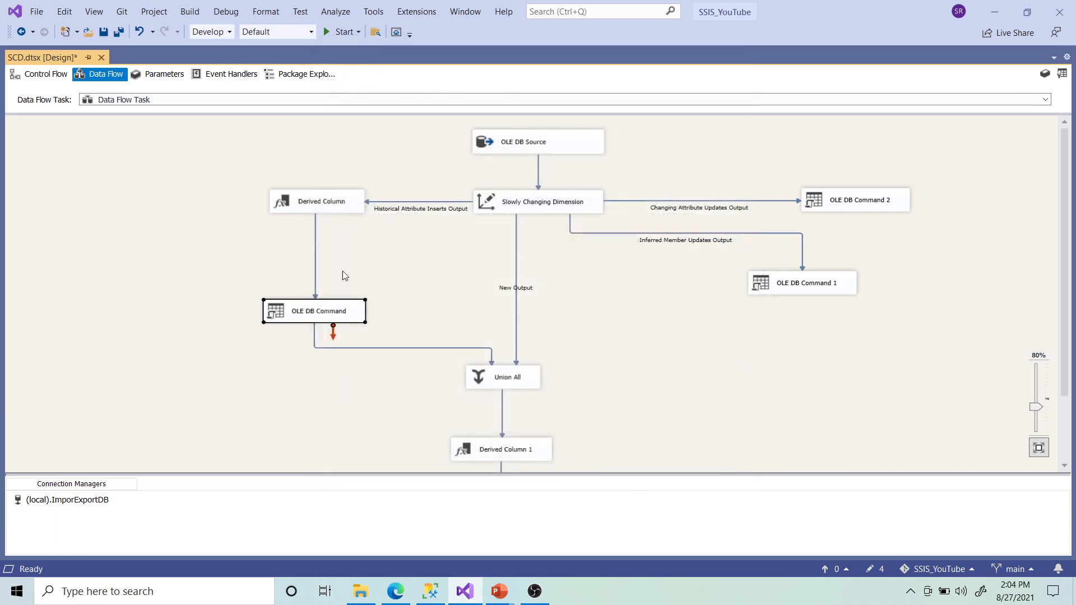
Step: Reopen the OLE DB Command's SqlCommand, re-read its SET SCDEndtDate clause and WHERE conditions, and cancel the string editor
{"action": "left_click", "coordinate": [324, 211]}
{"action": "double_click", "coordinate": [327, 315]}
{"action": "left_click", "coordinate": [437, 124]}
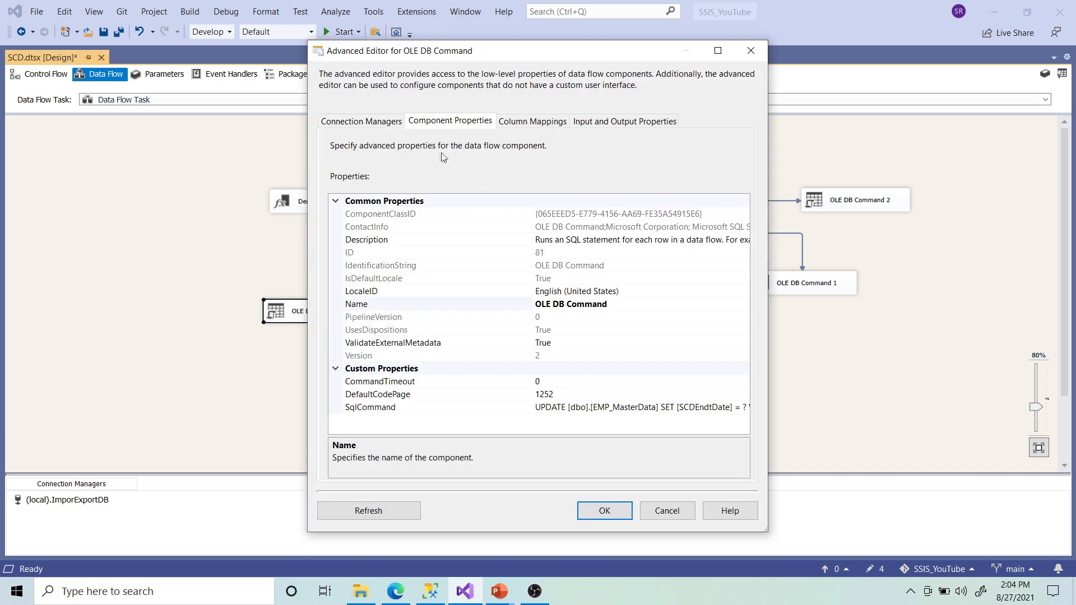
{"action": "left_click", "coordinate": [718, 410]}
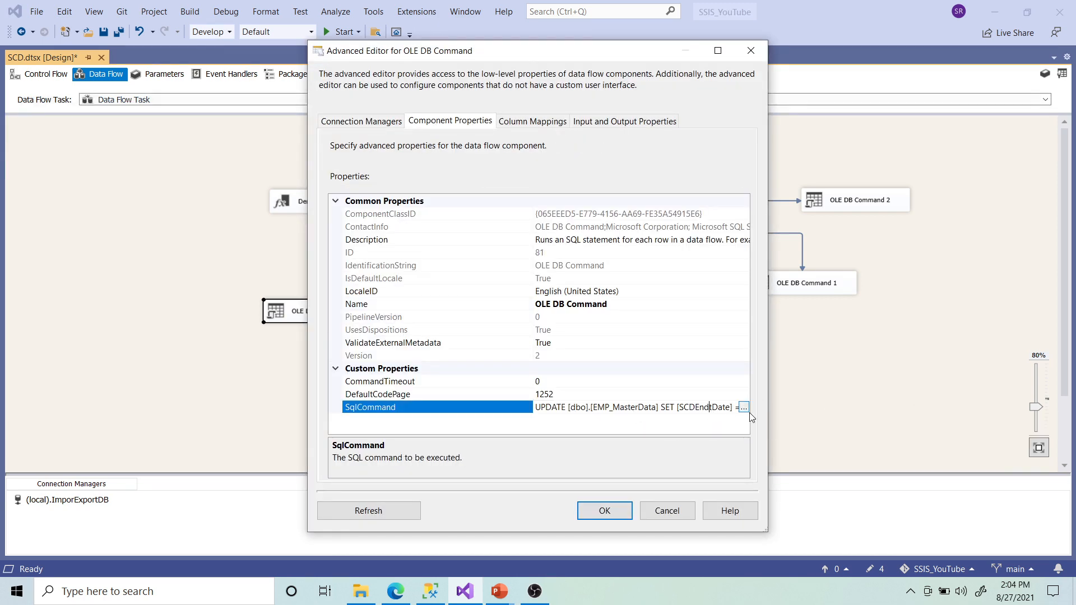
{"action": "left_click", "coordinate": [745, 408]}
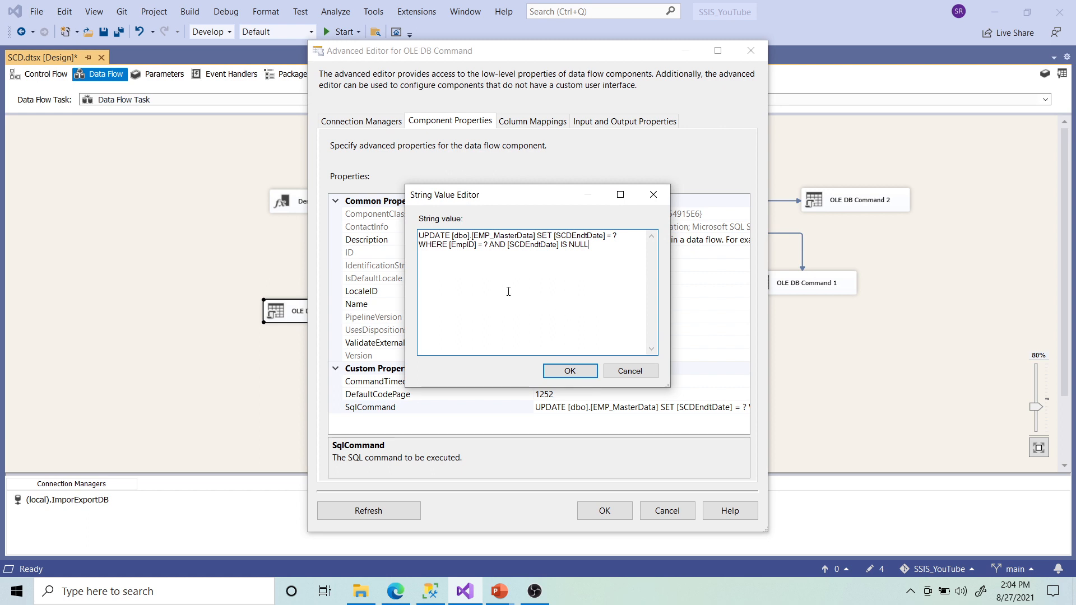
{"action": "left_click_drag", "start_coordinate": [554, 237], "coordinate": [621, 237]}
{"action": "left_click", "coordinate": [613, 248]}
{"action": "left_click_drag", "start_coordinate": [553, 235], "coordinate": [620, 235]}
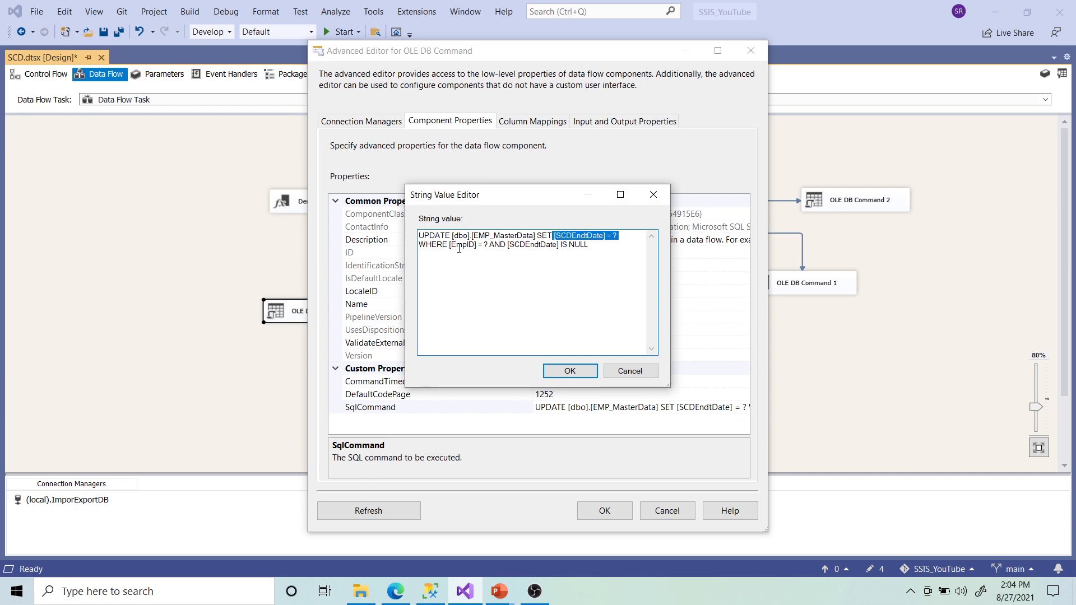
{"action": "left_click_drag", "start_coordinate": [448, 246], "coordinate": [590, 245]}
{"action": "left_click", "coordinate": [507, 245]}
{"action": "left_click", "coordinate": [631, 373]}
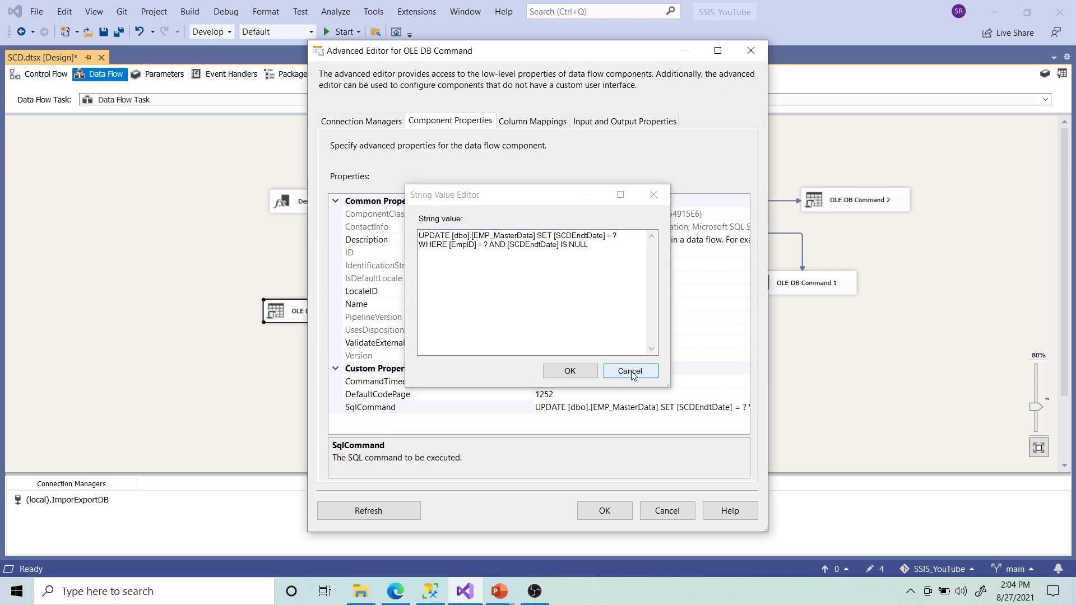
Step: Close the OLE DB Command's editor, then examine the Union All's column mappings for both inputs without changing them
{"action": "left_click", "coordinate": [671, 512]}
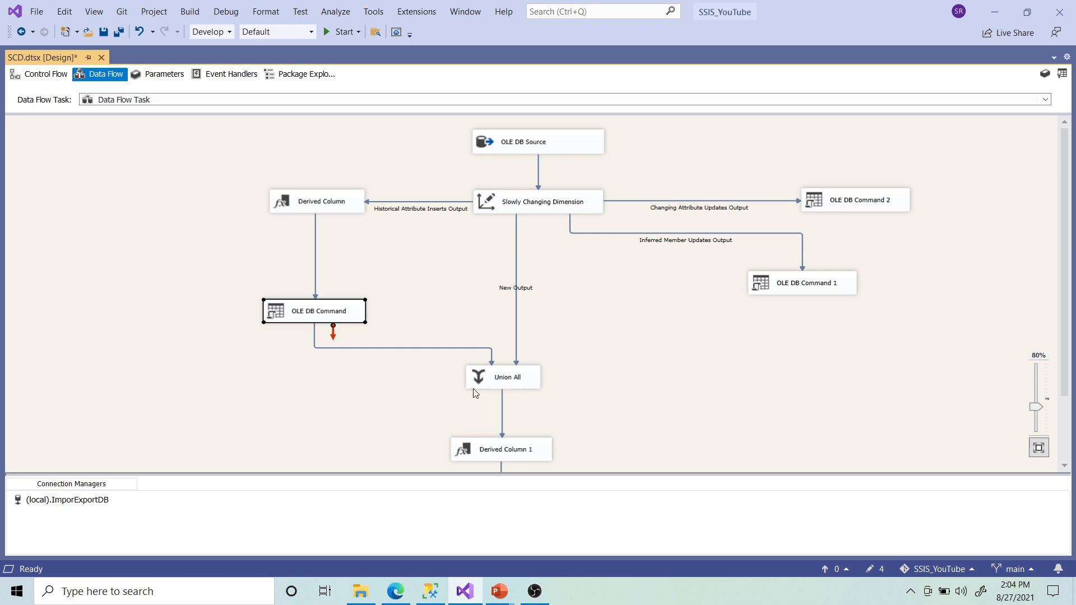
{"action": "scroll", "coordinate": [615, 377], "scroll_direction": "down", "scroll_amount": 2}
{"action": "double_click", "coordinate": [510, 311]}
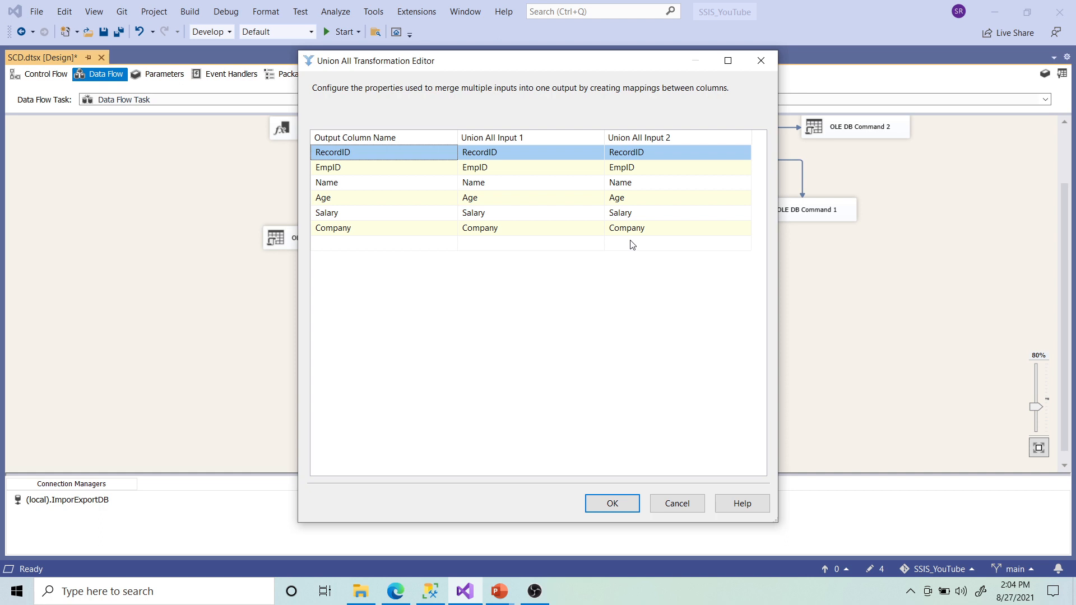
{"action": "left_click", "coordinate": [678, 503]}
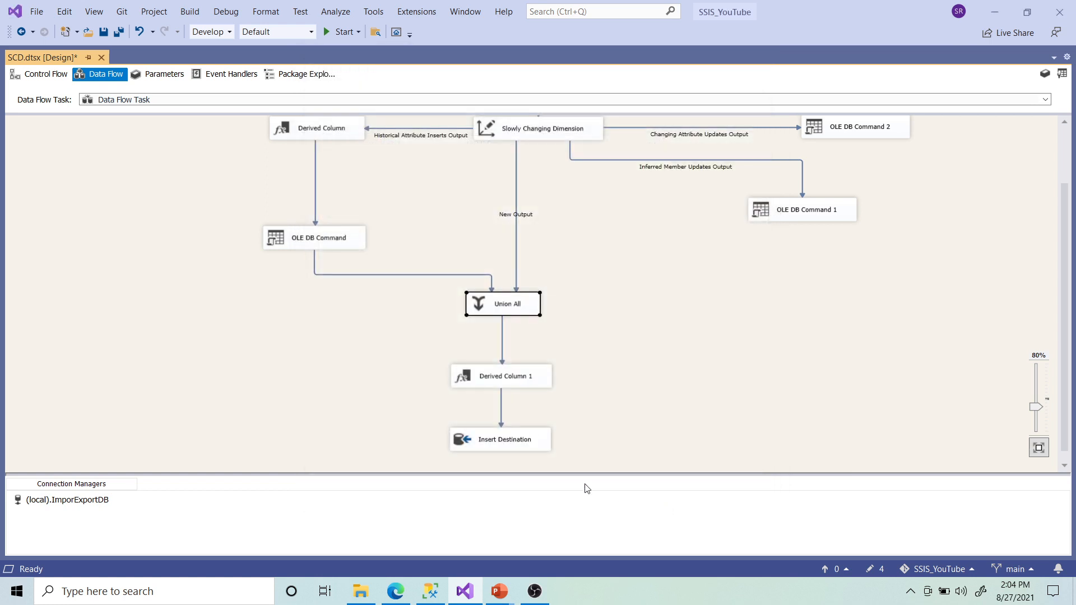
Step: Check the SCDStartDate expression in Derived Column 1 and close its editor
{"action": "left_click", "coordinate": [501, 379]}
{"action": "double_click", "coordinate": [502, 379]}
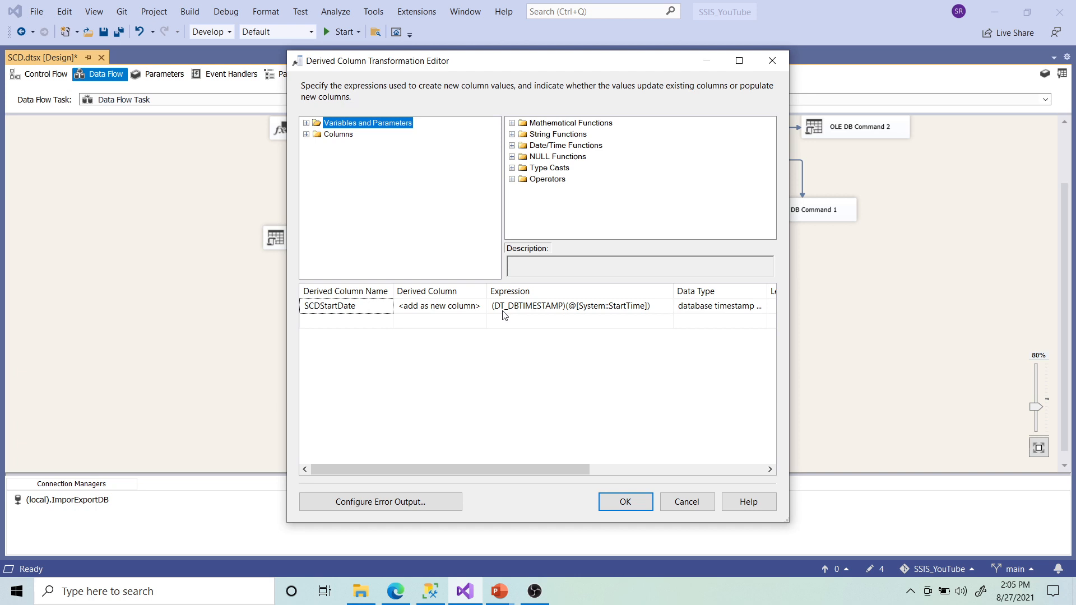
{"action": "left_click", "coordinate": [630, 510]}
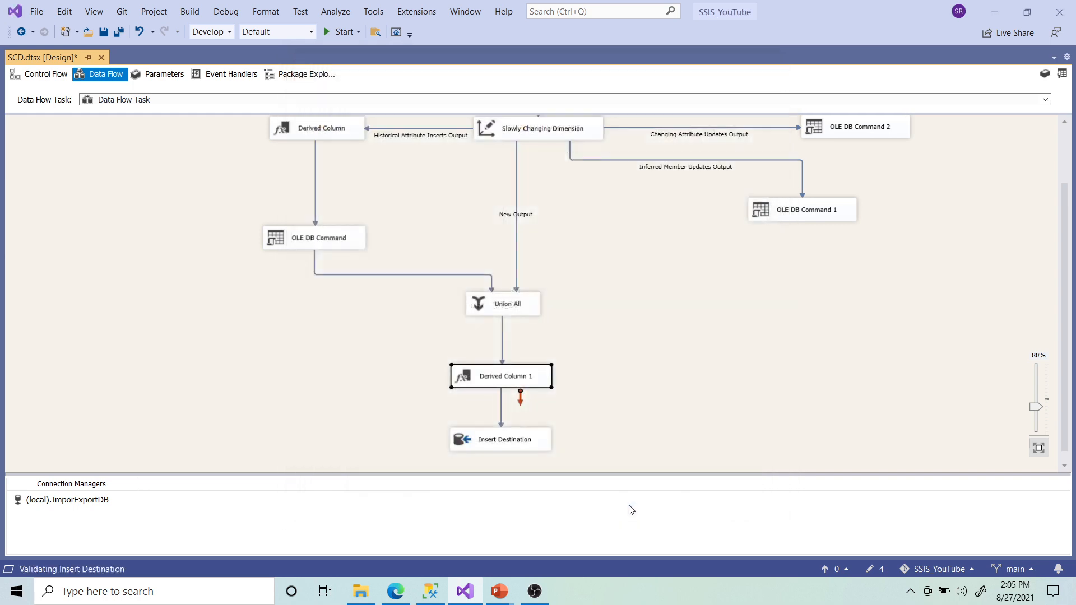
Step: Examine the Insert Destination's target table and column mappings, closing its editor without changes
{"action": "double_click", "coordinate": [534, 442]}
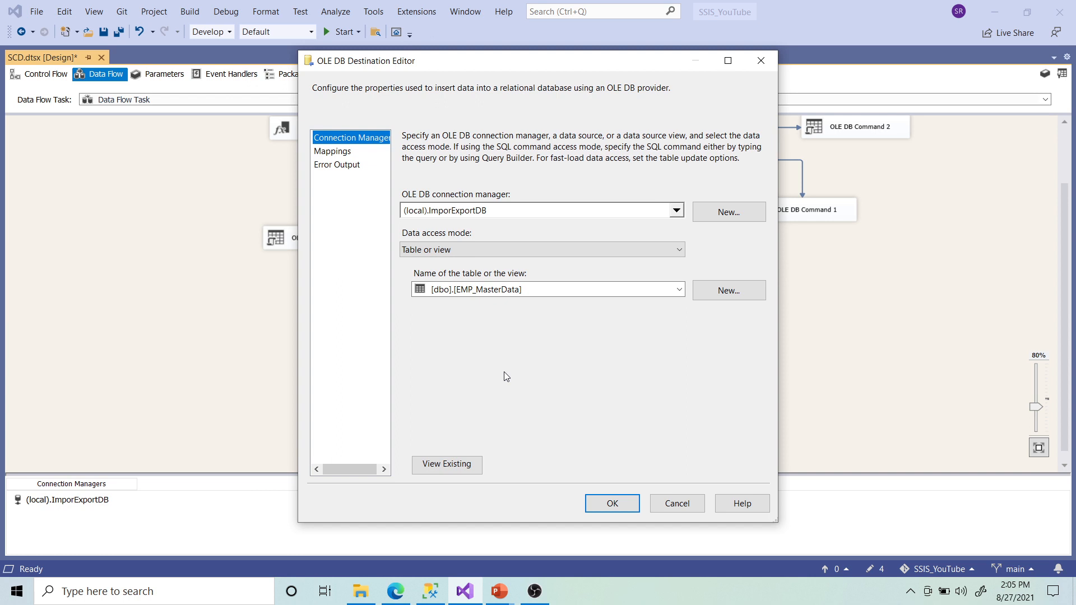
{"action": "left_click", "coordinate": [669, 504]}
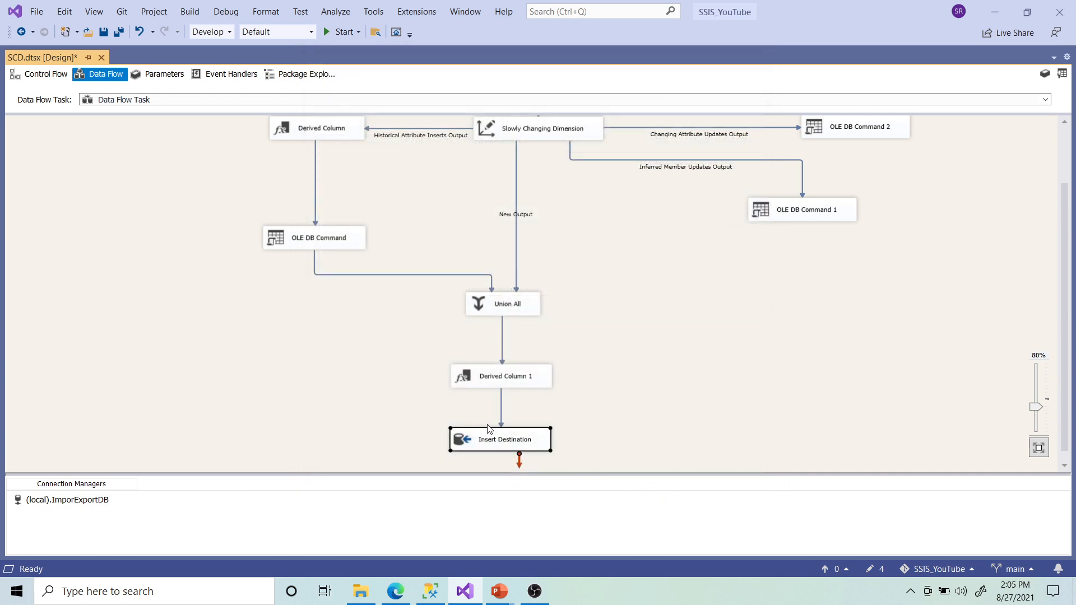
{"action": "double_click", "coordinate": [509, 443]}
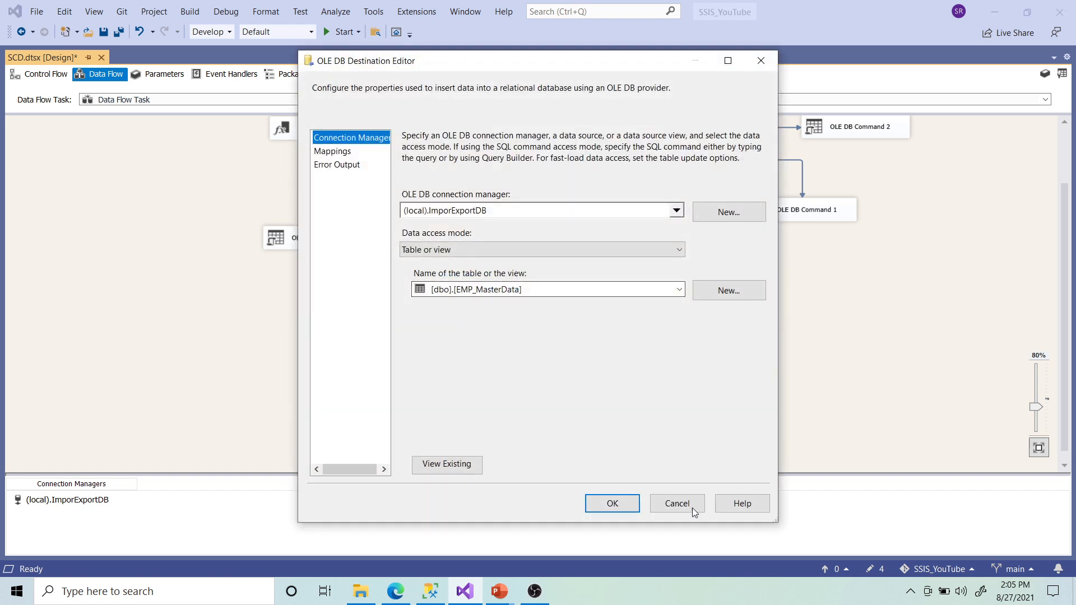
{"action": "left_click", "coordinate": [332, 152]}
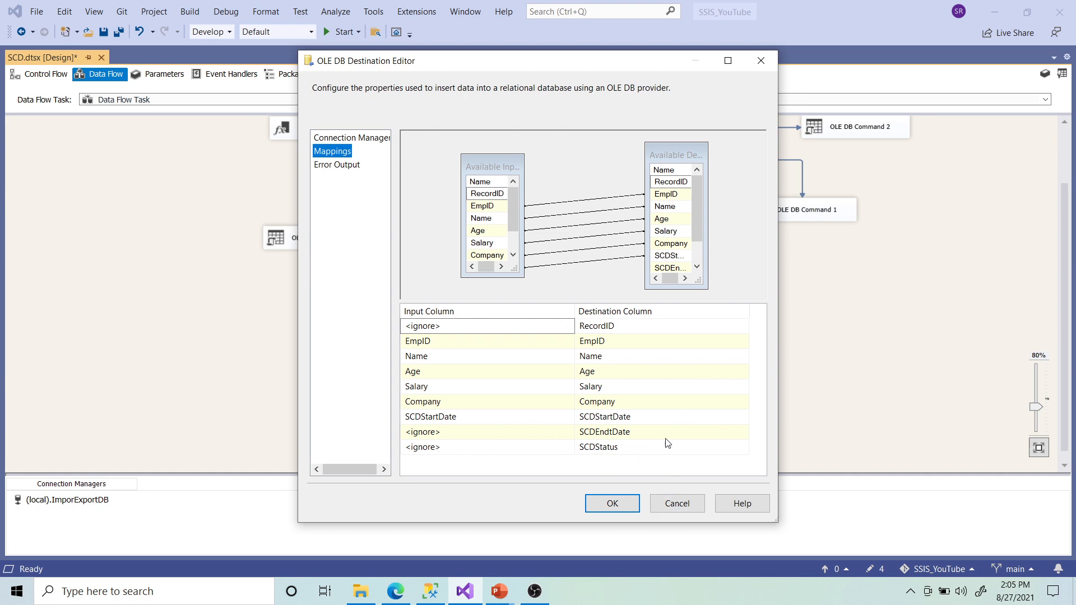
{"action": "mouse_move", "coordinate": [669, 442]}
{"action": "left_click", "coordinate": [672, 504]}
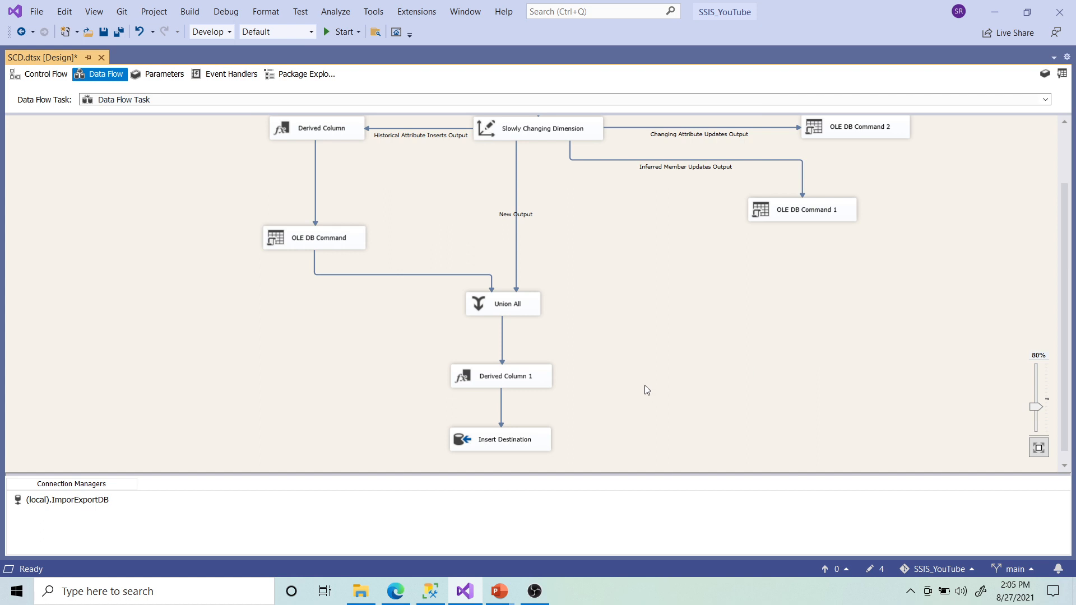
{"action": "scroll", "coordinate": [644, 385], "scroll_direction": "up", "scroll_amount": 2}
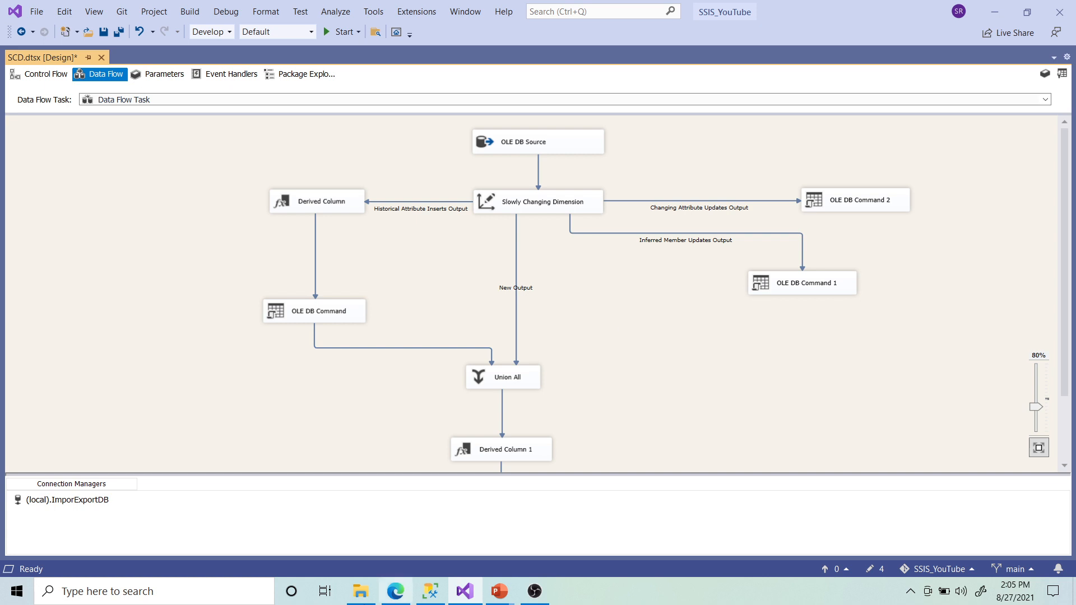
Step: Switch to SQL Server Management Studio, run both SELECT statements and inspect the EMP_CurrentData and EMP_MasterData contents
{"action": "left_click", "coordinate": [430, 591]}
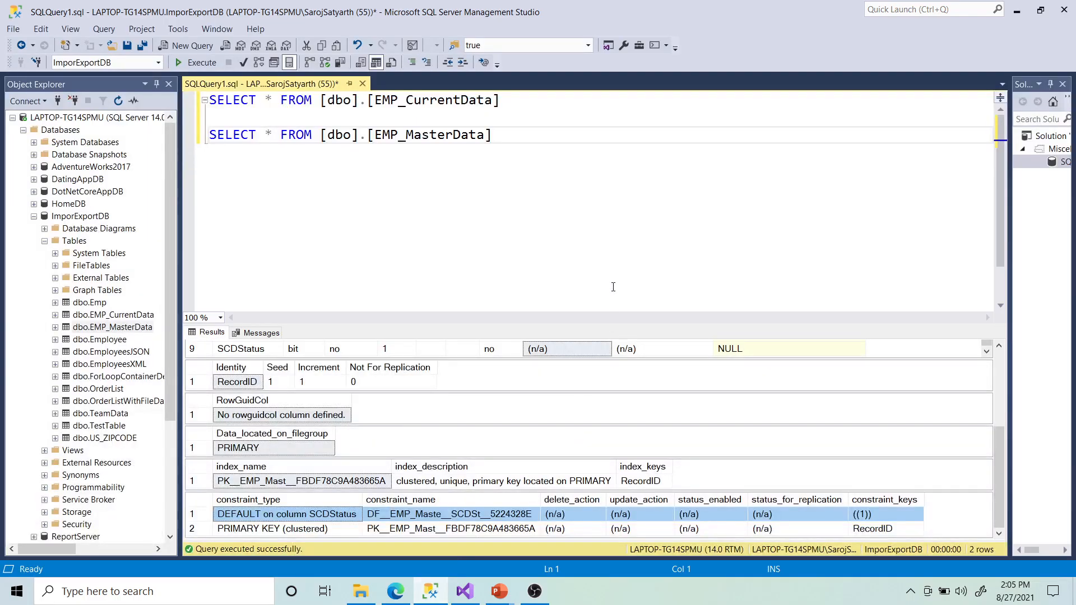
{"action": "left_click_drag", "start_coordinate": [493, 134], "coordinate": [209, 100]}
{"action": "left_click", "coordinate": [196, 62]}
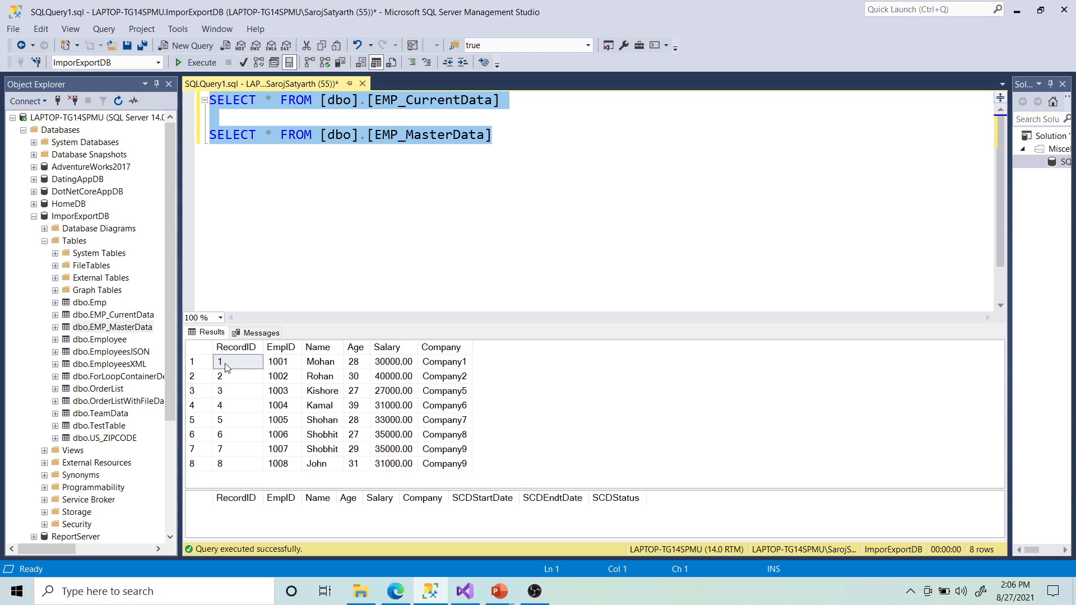
{"action": "left_click", "coordinate": [199, 363]}
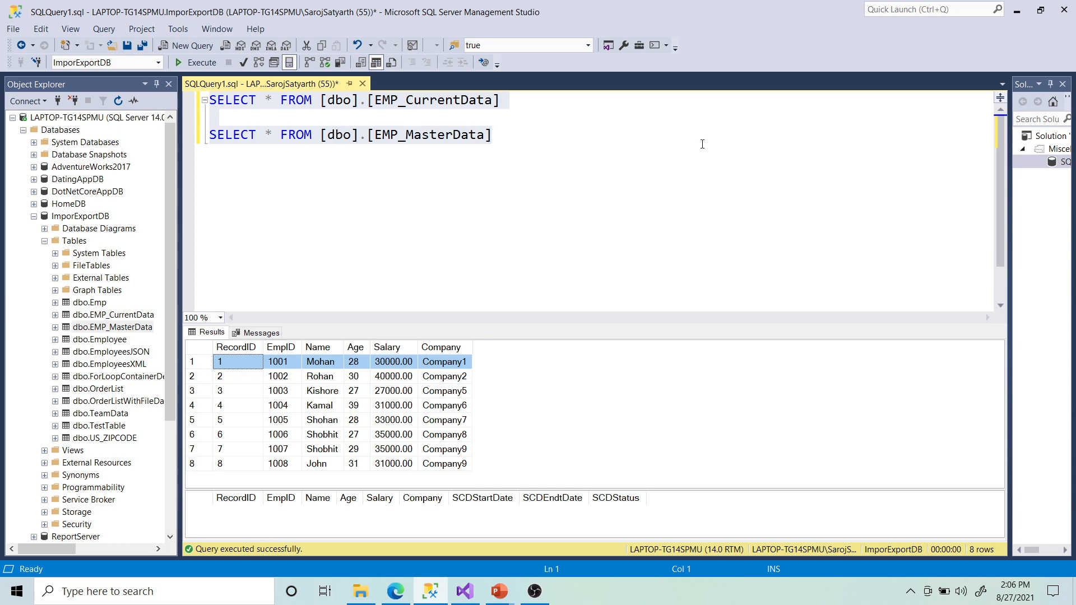
Step: Switch back to Visual Studio, run the SCD package and check its data flow down to the Insert Destination
{"action": "left_click", "coordinate": [465, 591]}
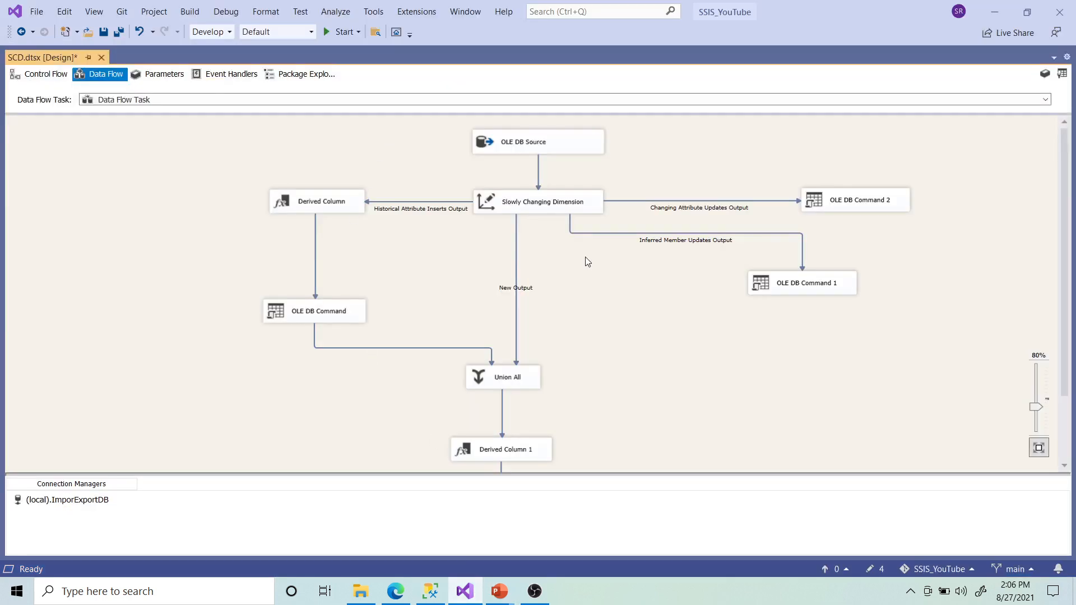
{"action": "left_click", "coordinate": [328, 32]}
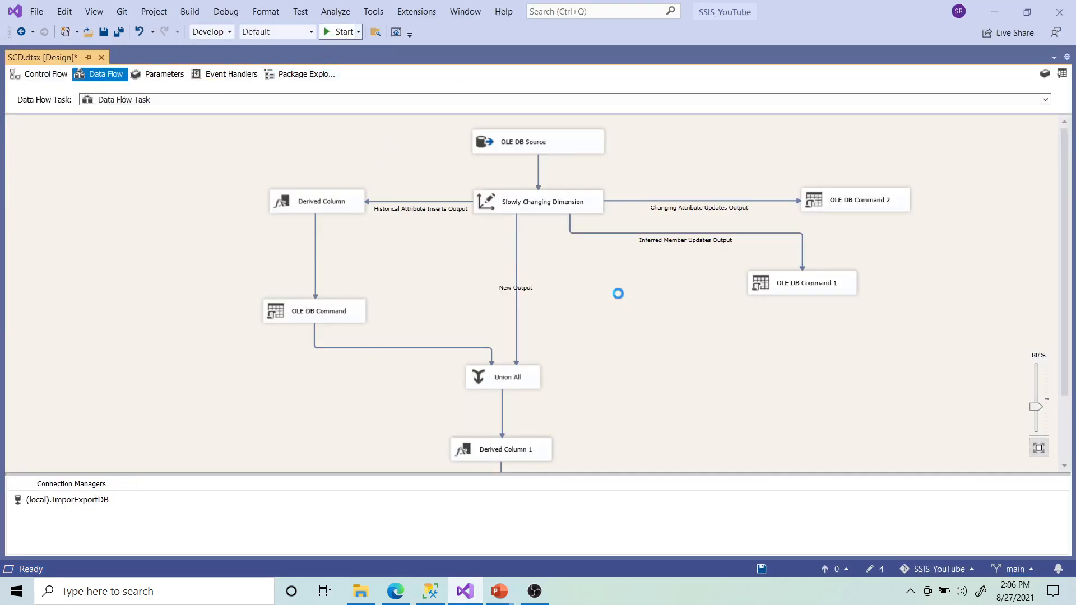
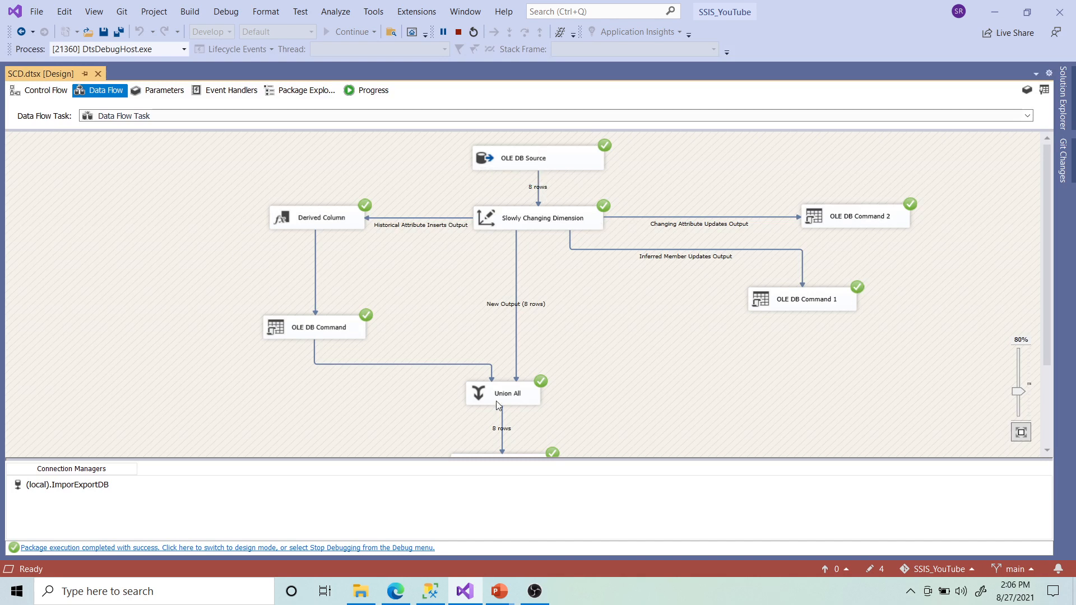
{"action": "scroll", "coordinate": [673, 365], "scroll_direction": "down", "scroll_amount": 1}
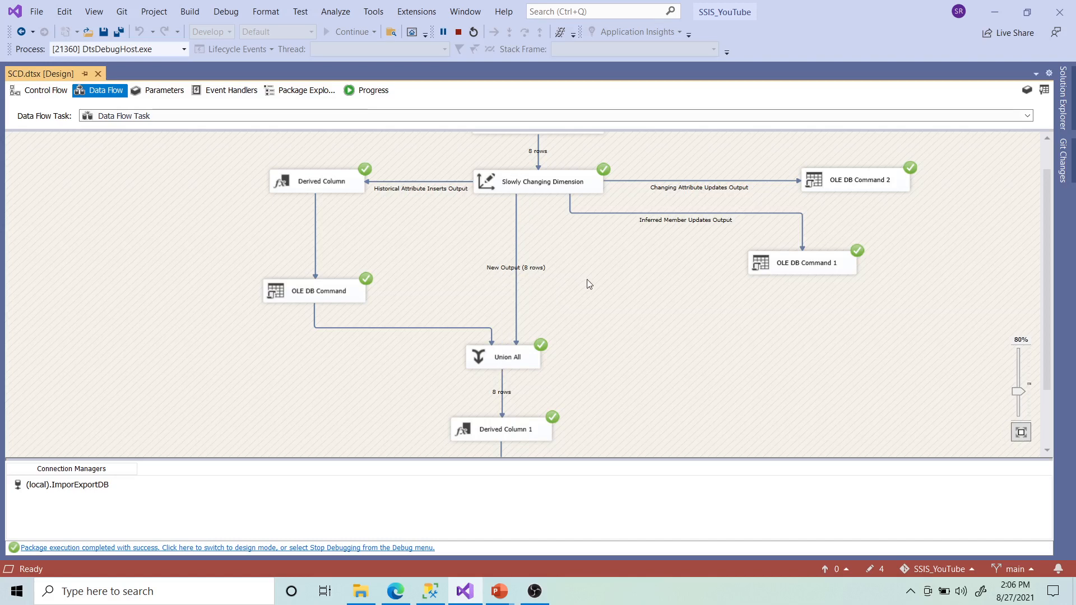
{"action": "scroll", "coordinate": [591, 299], "scroll_direction": "down", "scroll_amount": 2}
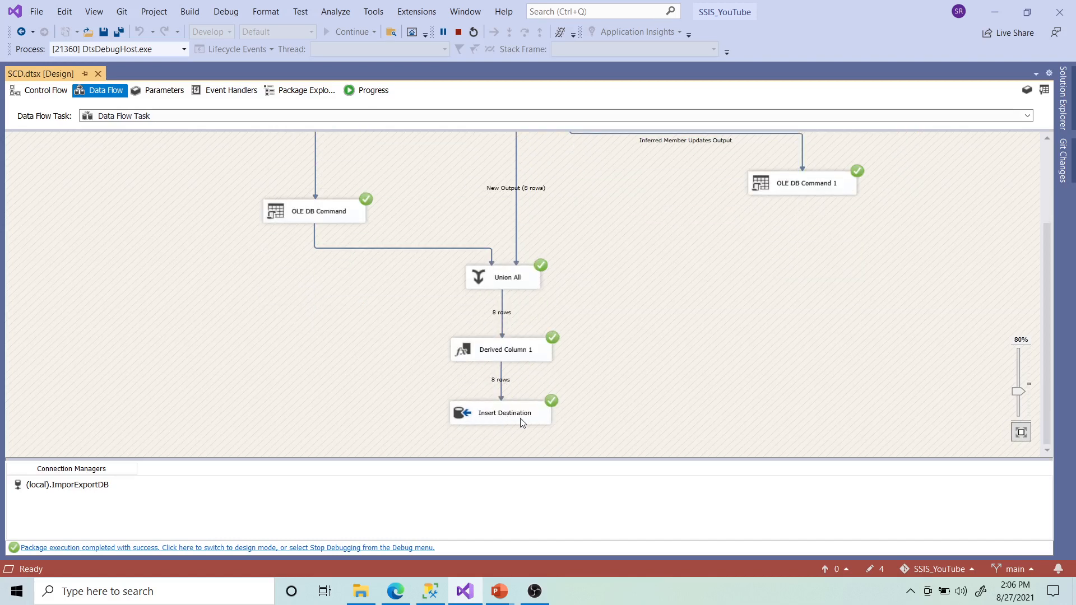
Step: Rerun both SELECT statements in SQL Server Management Studio and examine EMP_MasterData's SCDStatus and SCDEndtDate columns
{"action": "left_click", "coordinate": [430, 591]}
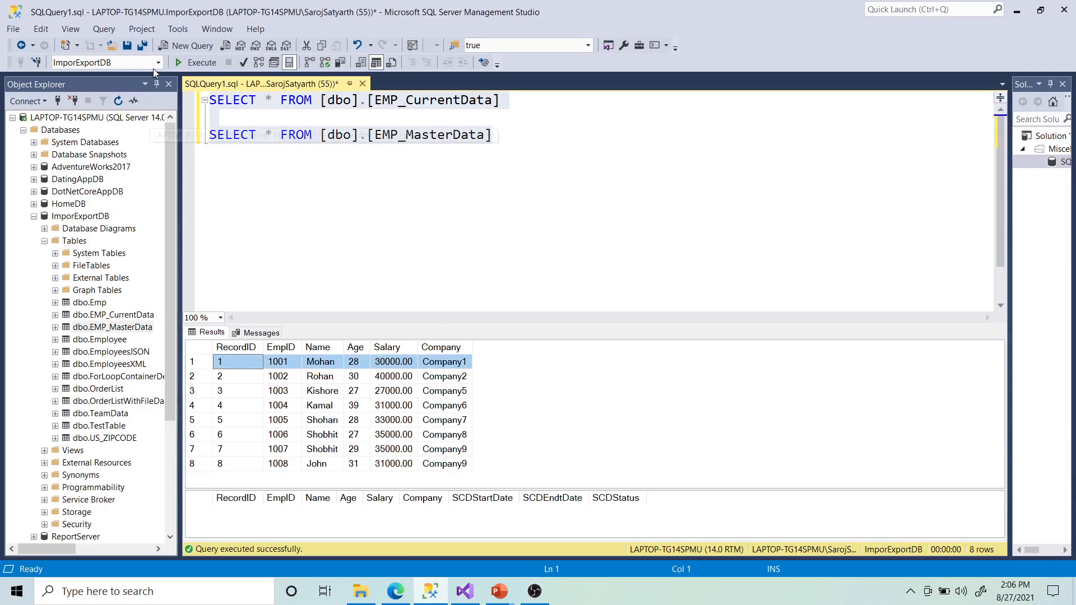
{"action": "key", "text": "ctrl+a"}
{"action": "left_click", "coordinate": [196, 63]}
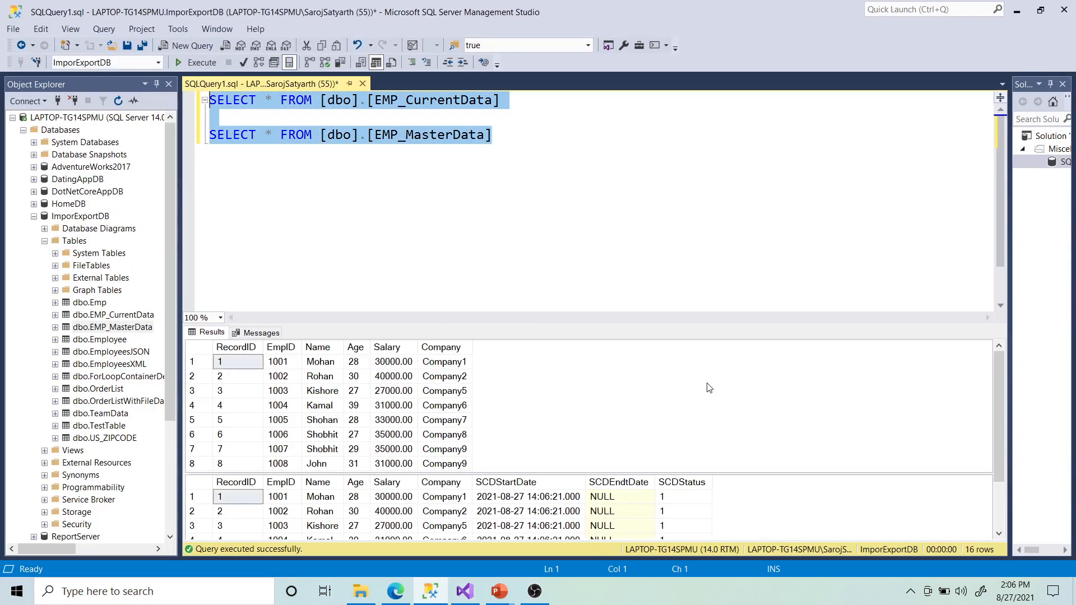
{"action": "scroll", "coordinate": [704, 387], "scroll_direction": "down", "scroll_amount": 2}
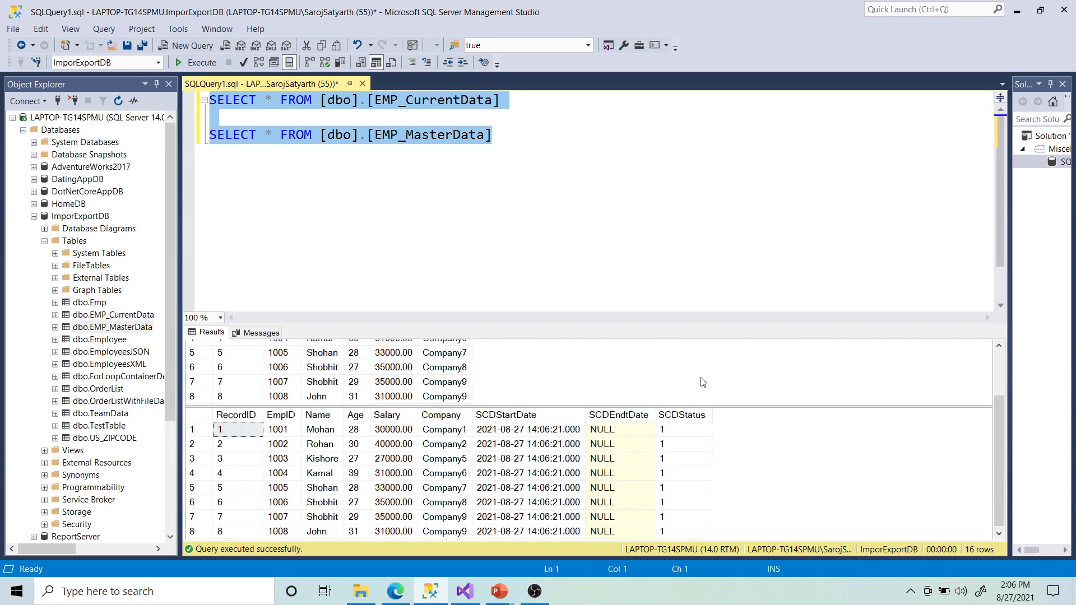
{"action": "left_click", "coordinate": [692, 412]}
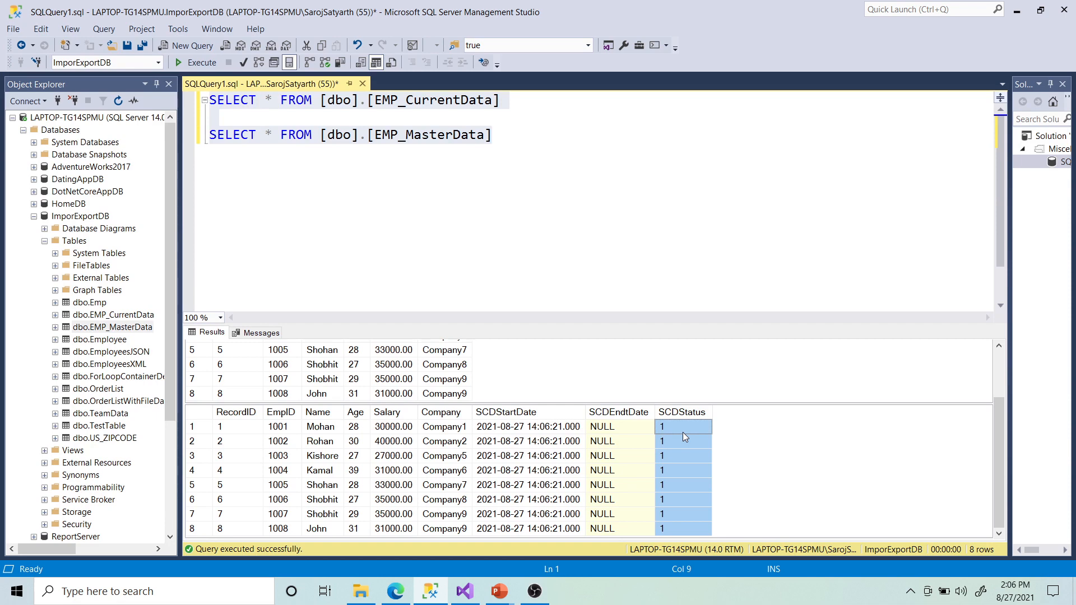
{"action": "left_click", "coordinate": [617, 414]}
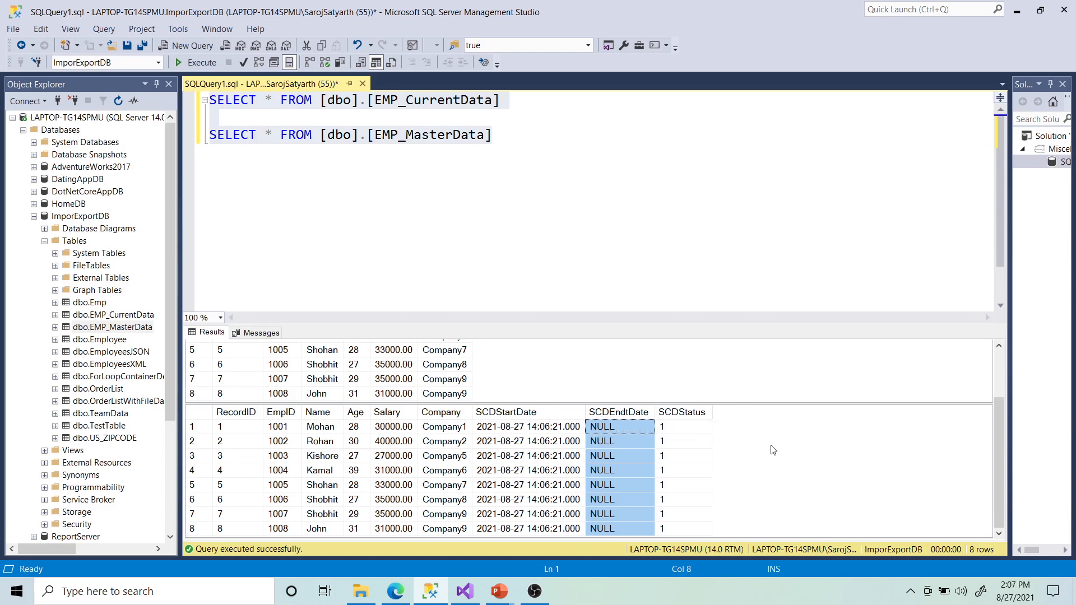
Step: Enlarge the query results area so that both result grids fit in full
{"action": "left_click_drag", "start_coordinate": [1001, 240], "coordinate": [1001, 278]}
{"action": "scroll", "coordinate": [704, 313], "scroll_direction": "up", "scroll_amount": 1}
{"action": "left_click", "coordinate": [574, 223]}
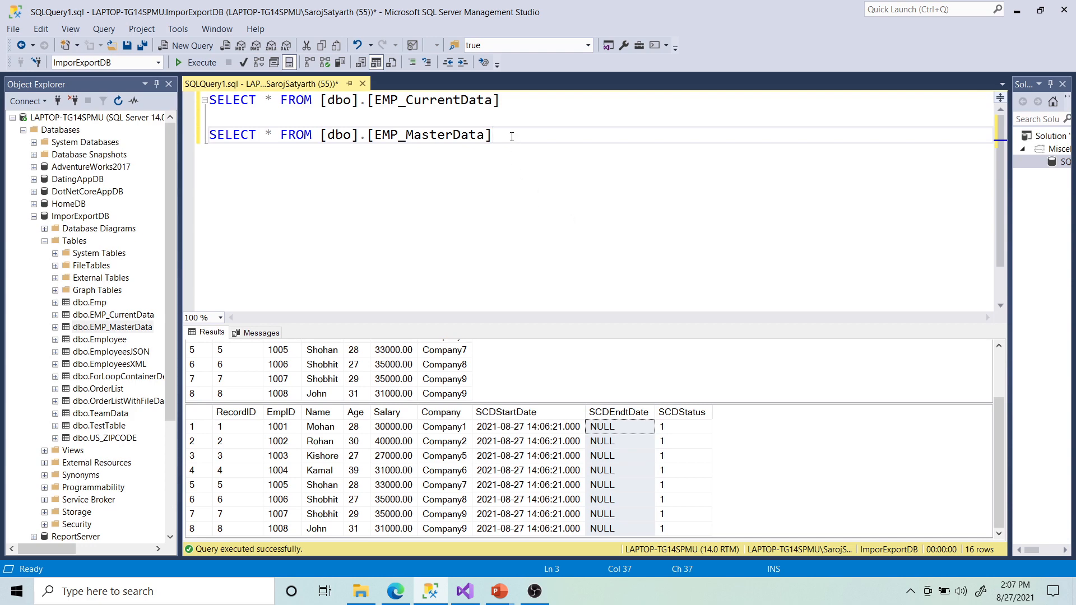
{"action": "left_click_drag", "start_coordinate": [706, 328], "coordinate": [686, 210]}
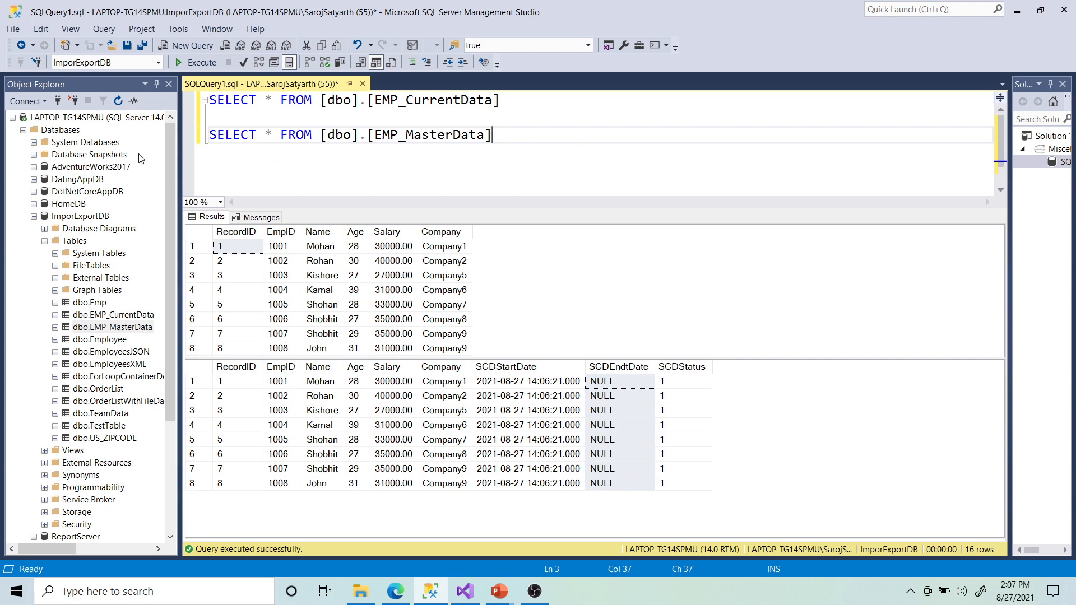
Step: Remove the blank line between the two SELECT statements and add a new line below them, separated by one blank line
{"action": "left_click", "coordinate": [209, 135]}
{"action": "key", "text": "BackSpace"}
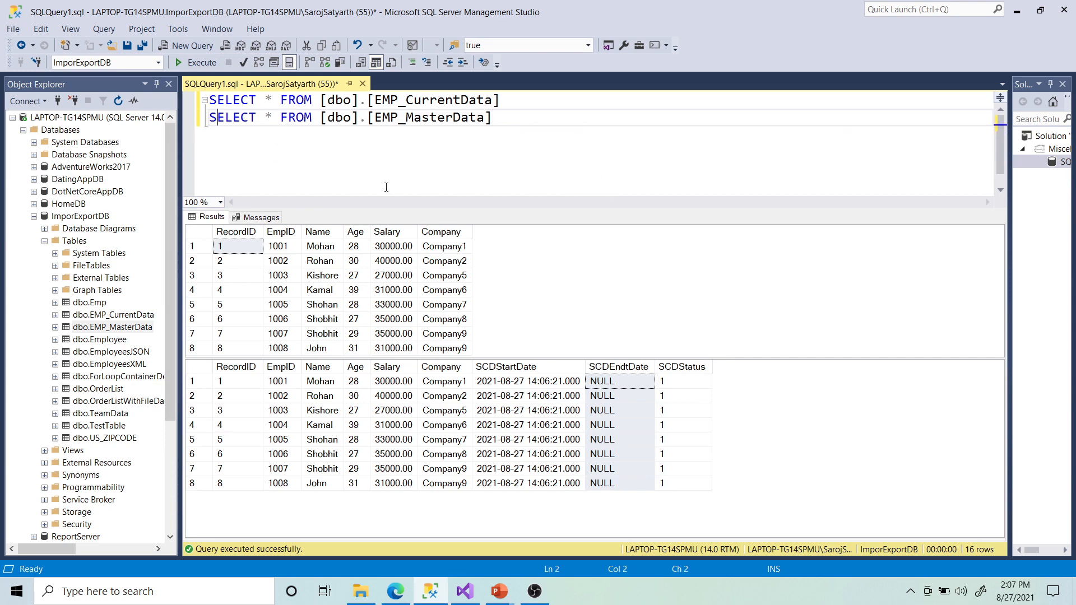
{"action": "key", "text": "Right"}
{"action": "key", "text": "Right"}
{"action": "key", "text": "Right"}
{"action": "key", "text": "Right"}
{"action": "key", "text": "Right"}
{"action": "key", "text": "Right"}
{"action": "key", "text": "Right"}
{"action": "key", "text": "Right"}
{"action": "key", "text": "Right"}
{"action": "key", "text": "Right"}
{"action": "key", "text": "Right"}
{"action": "key", "text": "Right"}
{"action": "key", "text": "Right"}
{"action": "key", "text": "Right"}
{"action": "key", "text": "Right"}
{"action": "key", "text": "Right"}
{"action": "key", "text": "Right"}
{"action": "key", "text": "Right"}
{"action": "key", "text": "Right"}
{"action": "key", "text": "Right"}
{"action": "key", "text": "End"}
{"action": "key", "text": "Return"}
{"action": "key", "text": "Return"}
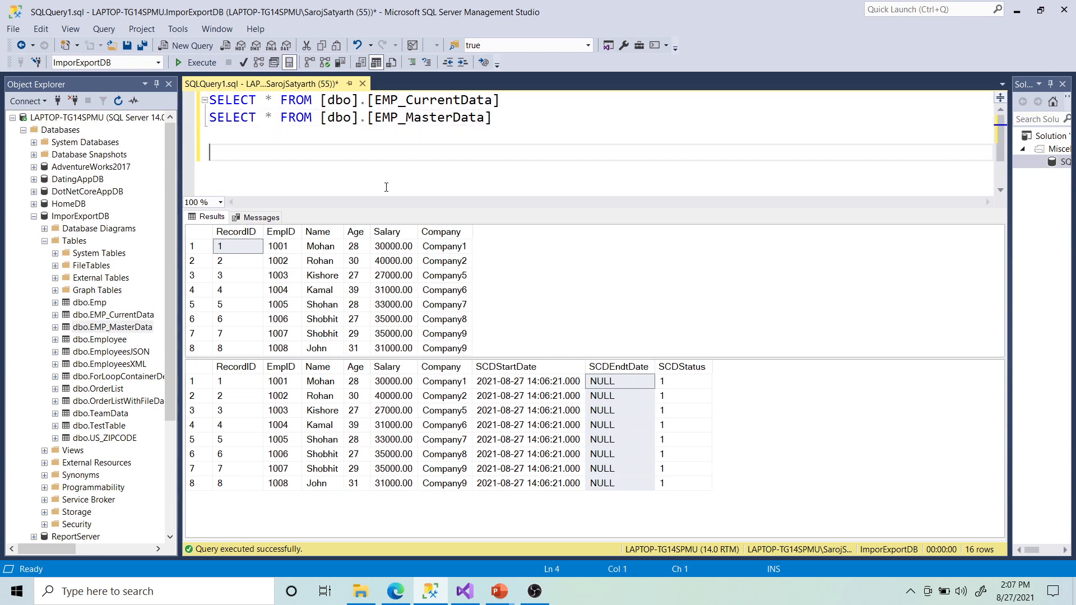
Step: Begin an UPDATE statement for [dbo].[EMP_CurrentData] below the SELECT statements, copying the table name from the first query
{"action": "type", "text": "UPDATE"}
{"action": "left_click_drag", "start_coordinate": [321, 101], "coordinate": [507, 105]}
{"action": "key", "text": "ctrl+c"}
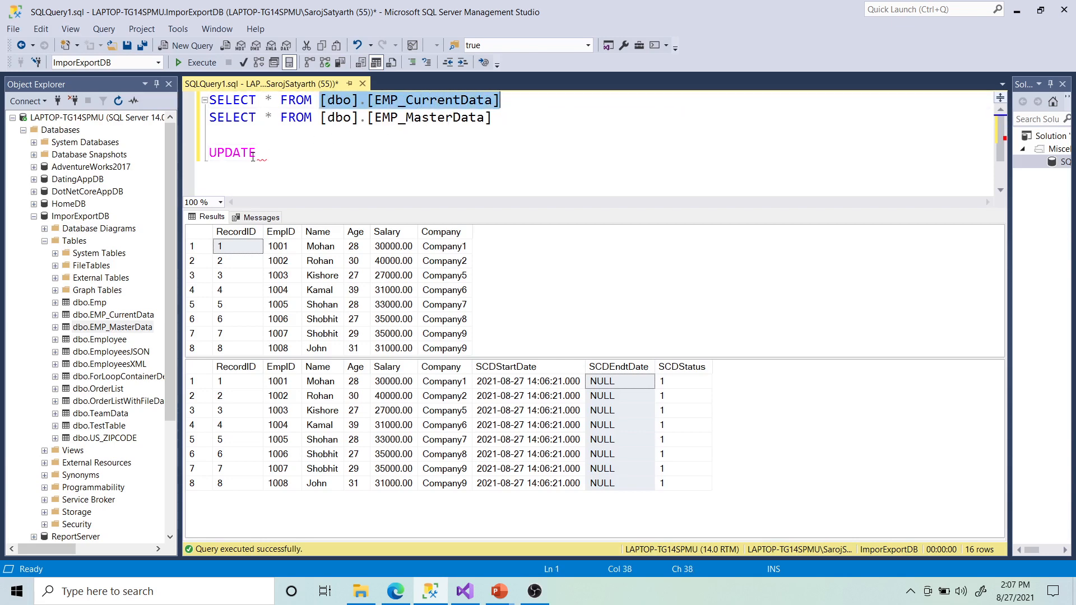
{"action": "left_click", "coordinate": [370, 194]}
{"action": "key", "text": "ctrl+v"}
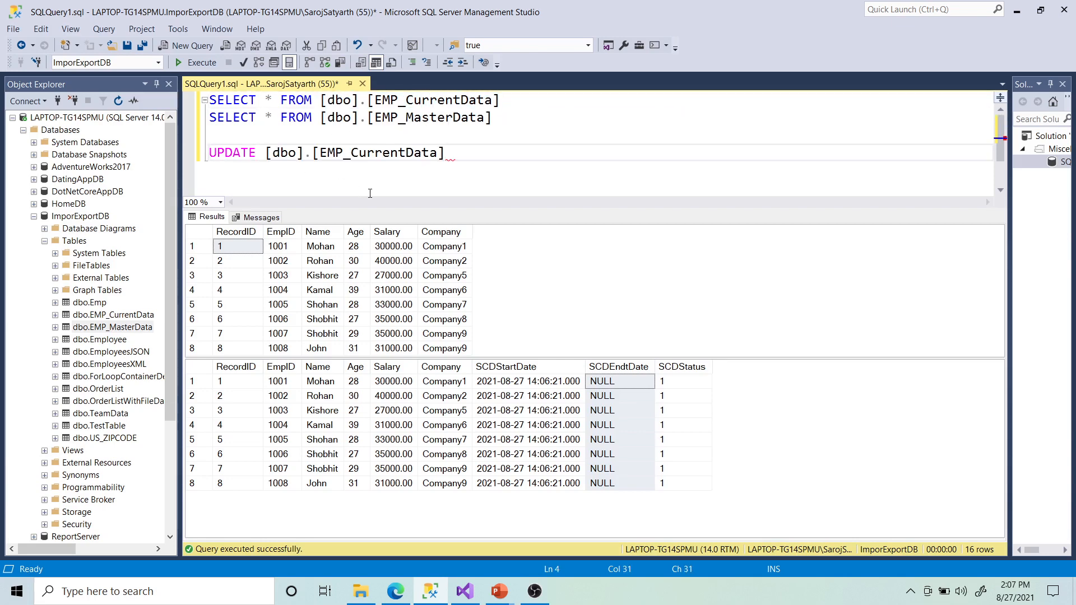
Step: Add the clause SET Age=30 to the UPDATE statement, using the first employee's row as reference
{"action": "key", "text": "Return"}
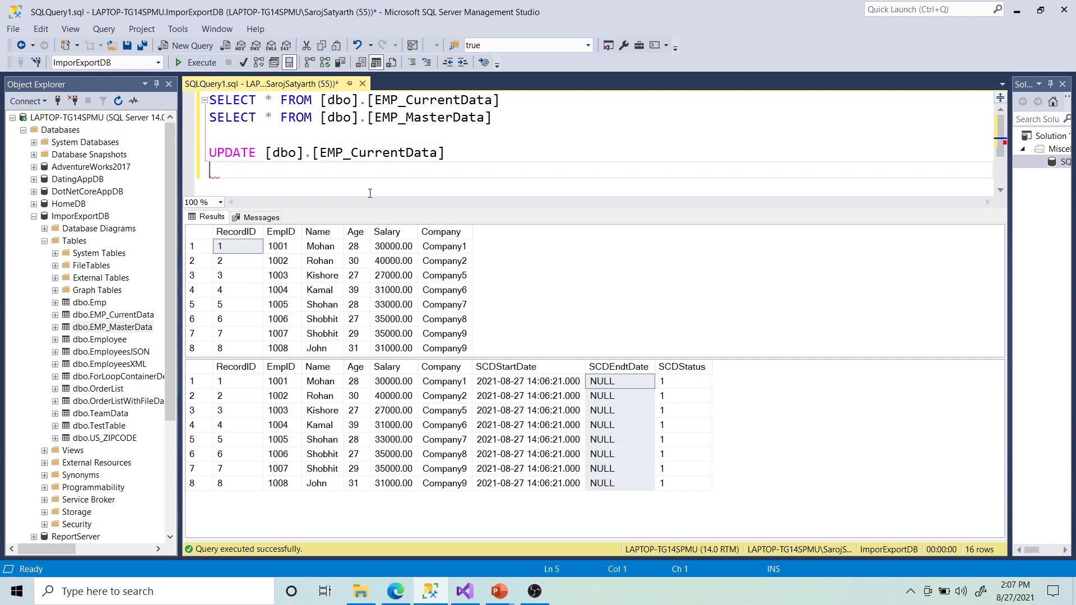
{"action": "type", "text": "SET Age"}
{"action": "key", "text": "Escape"}
{"action": "type", "text": "="}
{"action": "left_click", "coordinate": [283, 249]}
{"action": "left_click", "coordinate": [353, 250]}
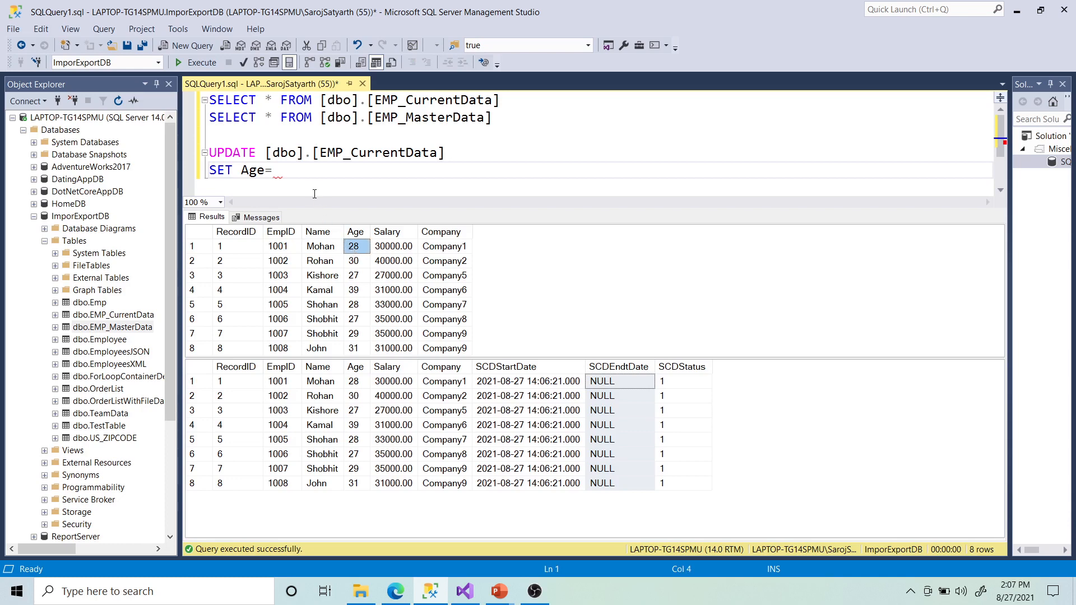
{"action": "left_click", "coordinate": [300, 173]}
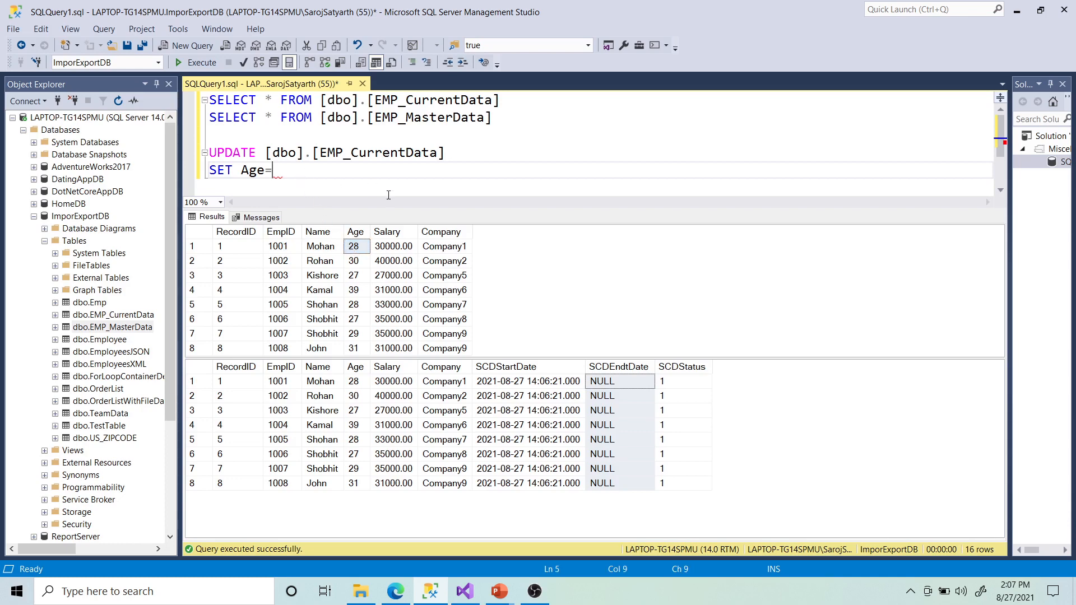
{"action": "type", "text": "30"}
{"action": "key", "text": "Return"}
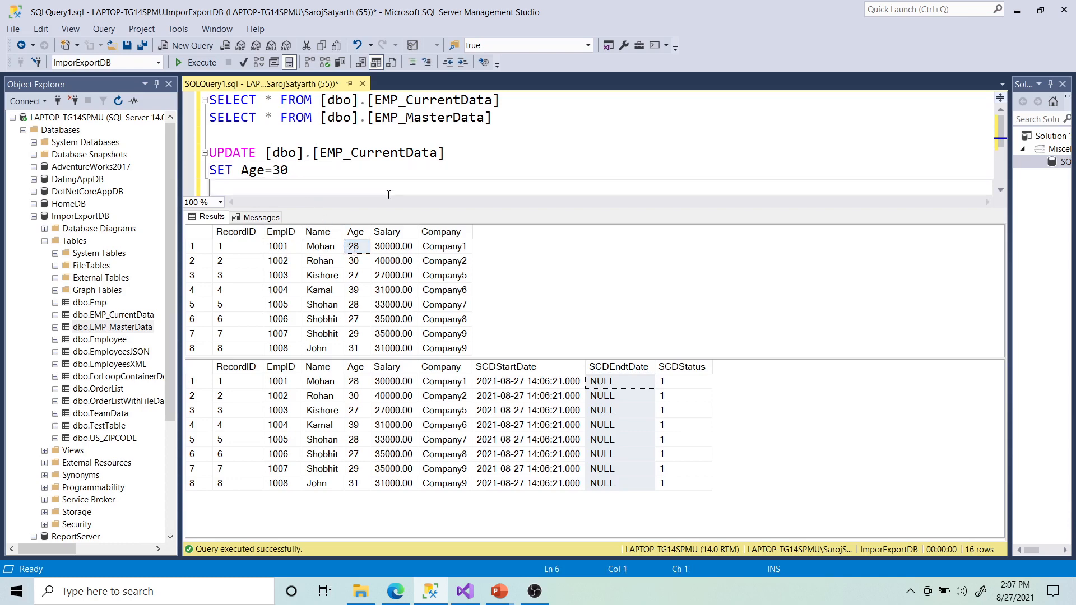
Step: Complete the UPDATE statement with a WHERE clause matching EmpID to the first employee's ID, copied from the first results grid
{"action": "type", "text": "WHERE"}
{"action": "left_click", "coordinate": [282, 249]}
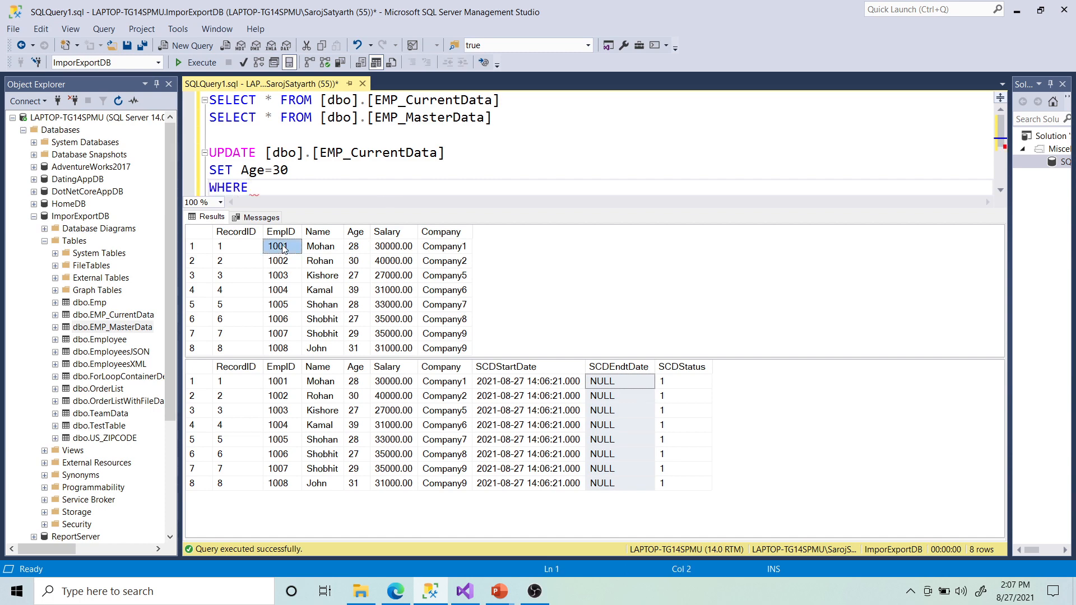
{"action": "right_click", "coordinate": [283, 246]}
{"action": "left_click", "coordinate": [294, 255]}
{"action": "left_click", "coordinate": [256, 187]}
{"action": "key", "text": "ctrl+v"}
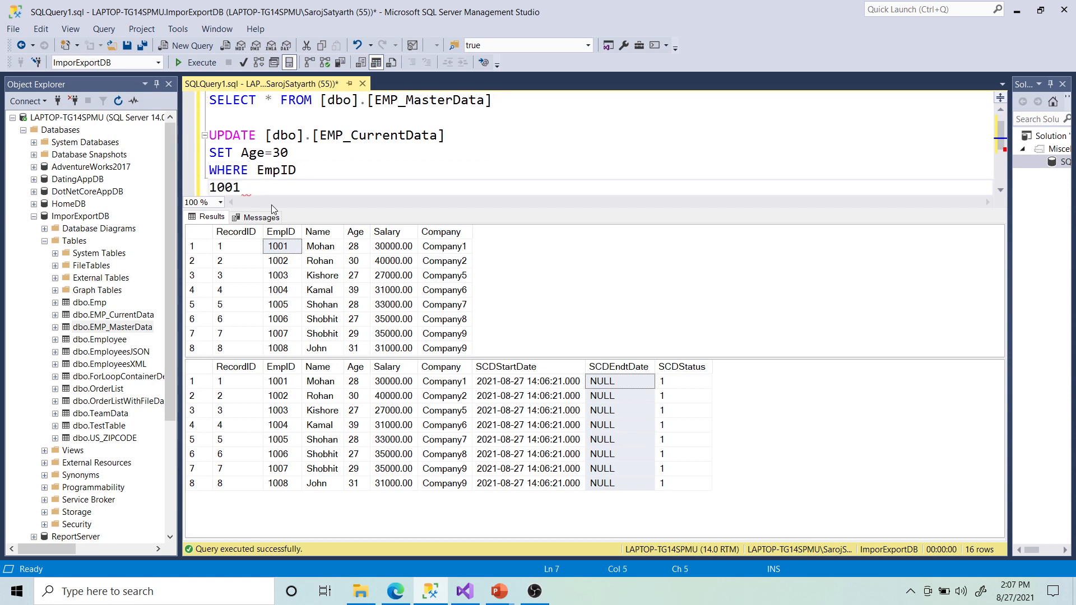
{"action": "key", "text": "Left"}
{"action": "key", "text": "Left"}
{"action": "key", "text": "Left"}
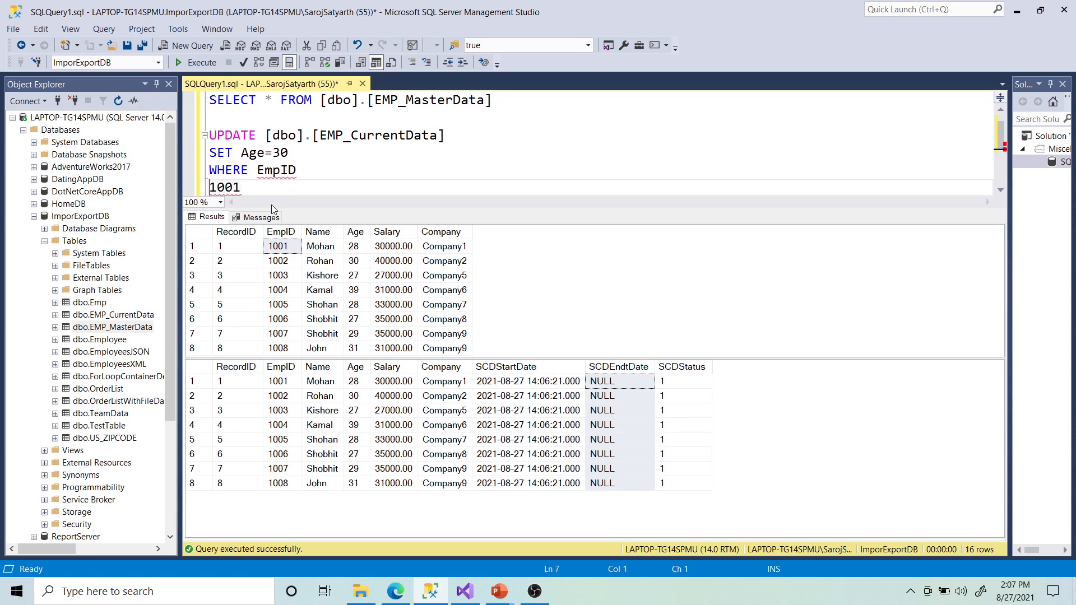
{"action": "key", "text": "BackSpace"}
{"action": "type", "text": "=1001"}
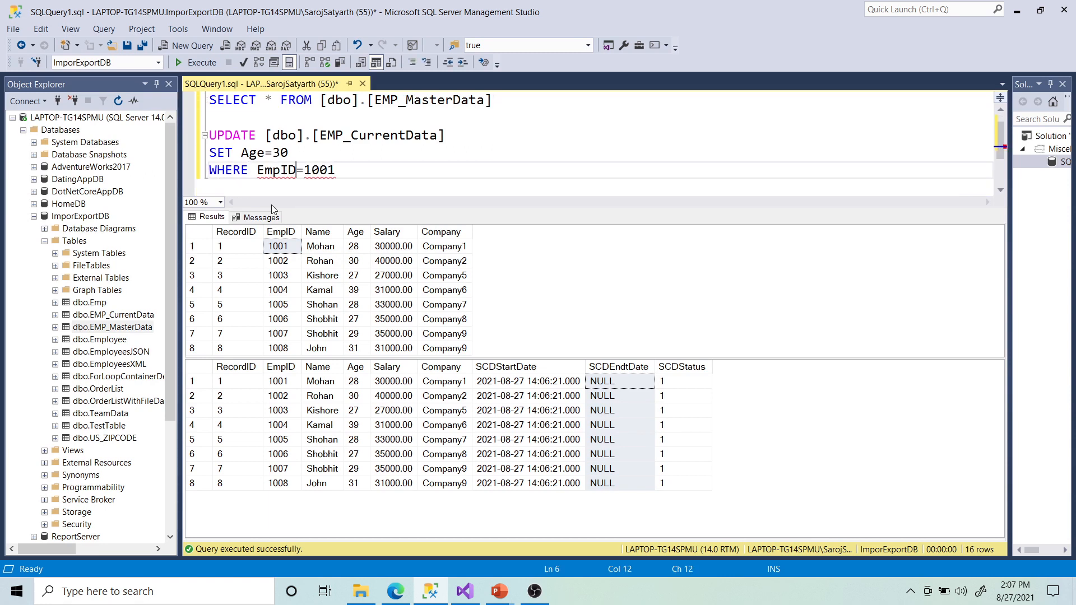
Step: Execute only the UPDATE statement that sets Age=30 in [dbo].[EMP_CurrentData]
{"action": "key", "text": "Left"}
{"action": "key", "text": "Left"}
{"action": "key", "text": "Left"}
{"action": "key", "text": "Left"}
{"action": "key", "text": "Left"}
{"action": "key", "text": "Left"}
{"action": "key", "text": "Left"}
{"action": "key", "text": "Home"}
{"action": "left_click_drag", "start_coordinate": [344, 170], "coordinate": [208, 135]}
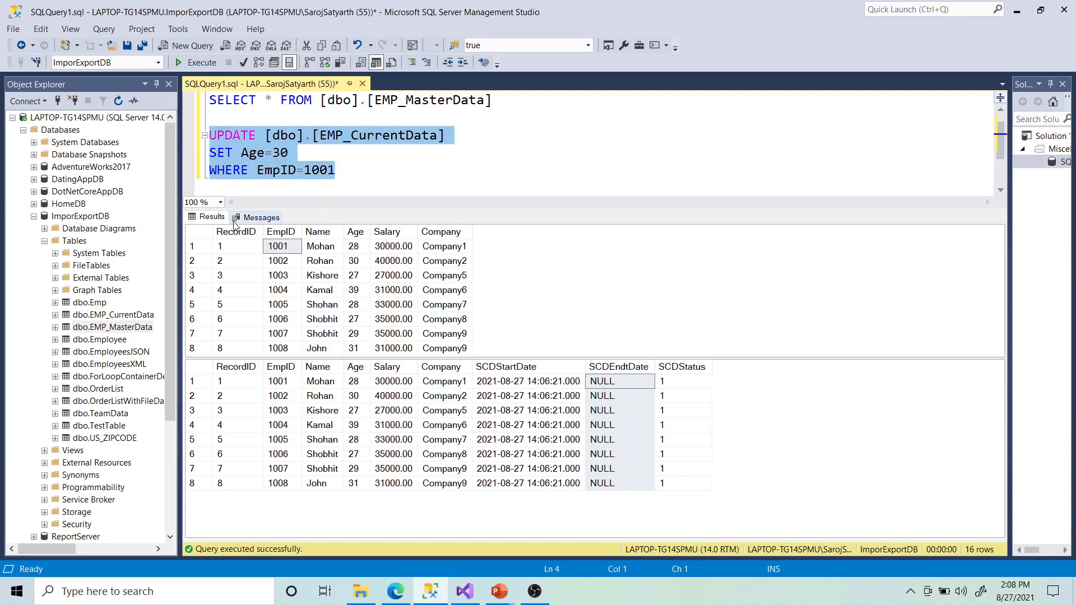
{"action": "left_click", "coordinate": [201, 63]}
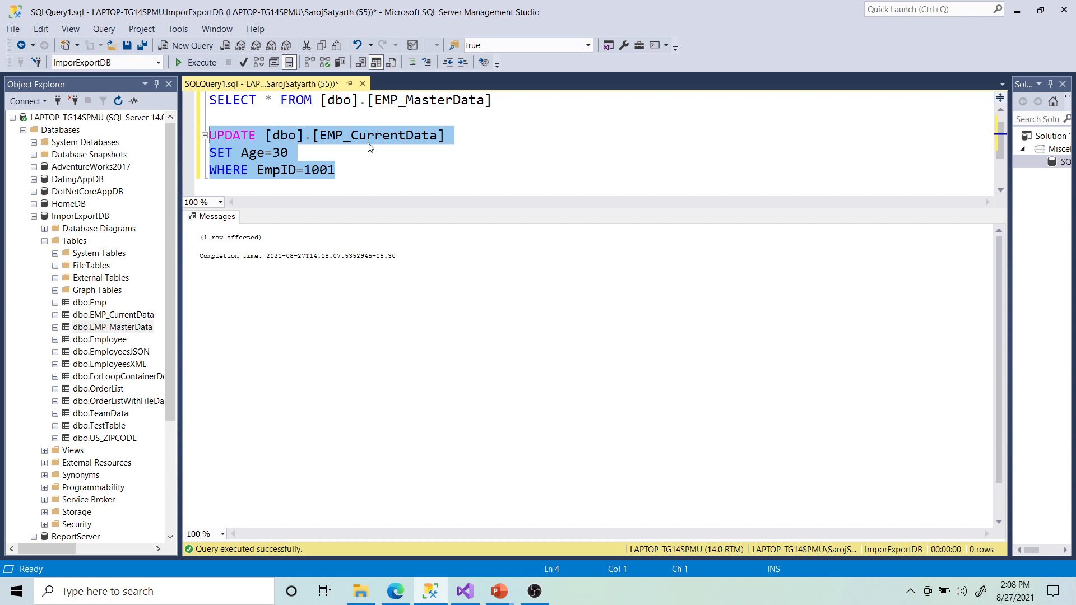
Step: Comment out the UPDATE statement and rerun both SELECT queries to compare the first employee's Age in the two tables
{"action": "left_click", "coordinate": [411, 62]}
{"action": "left_click", "coordinate": [588, 153]}
{"action": "scroll", "coordinate": [314, 144], "scroll_direction": "up", "scroll_amount": 1}
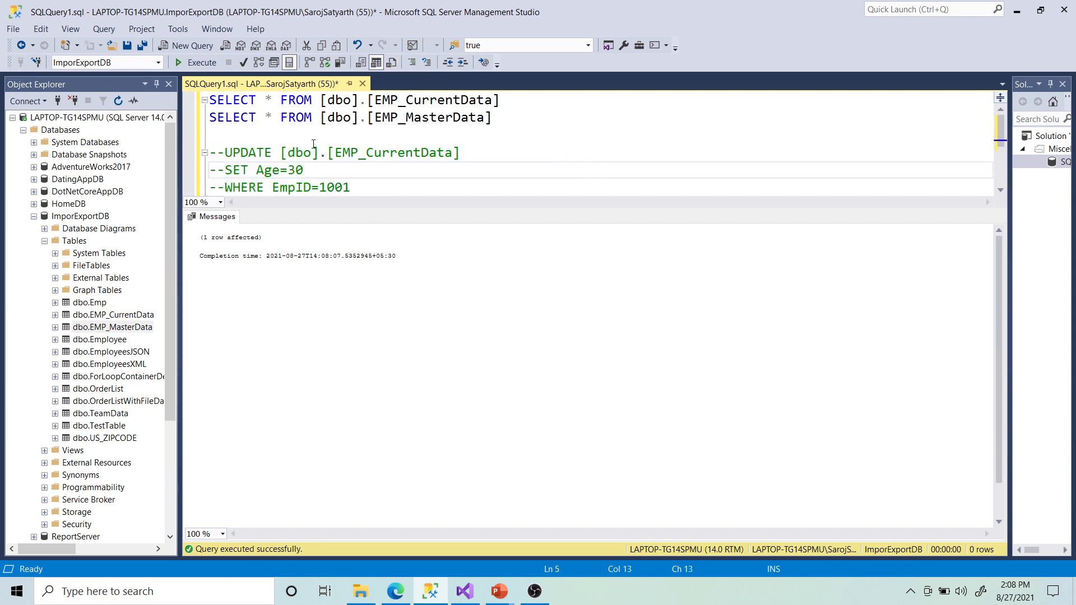
{"action": "left_click", "coordinate": [197, 62]}
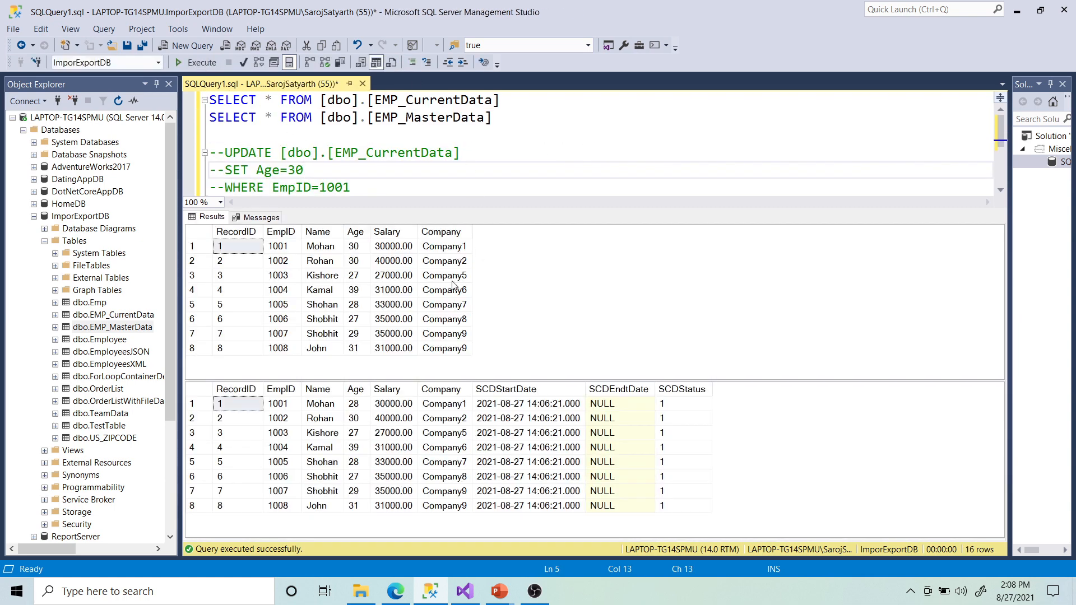
{"action": "left_click", "coordinate": [353, 246]}
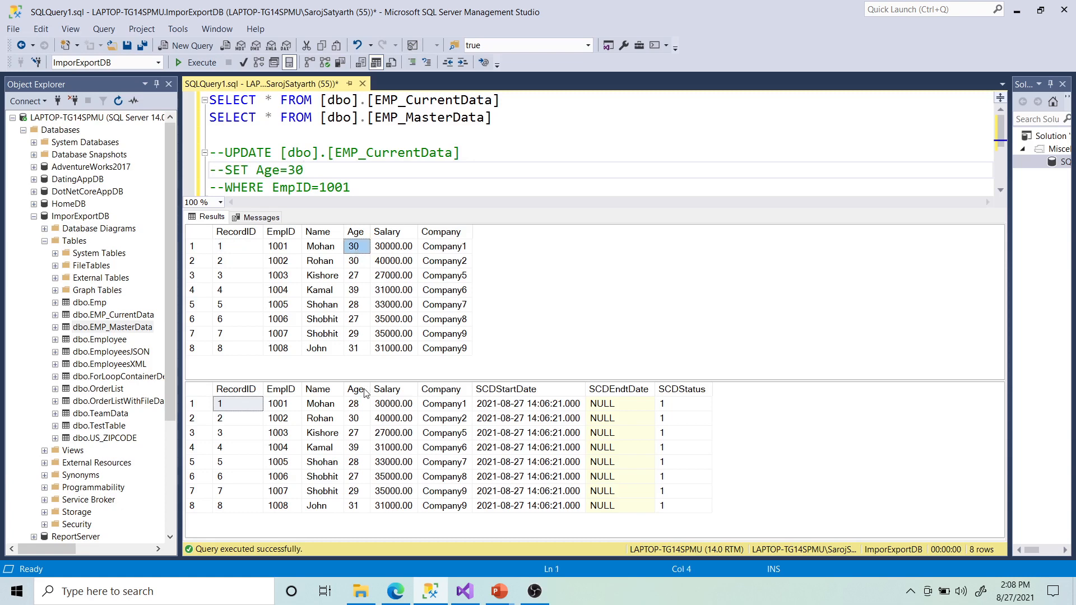
{"action": "left_click", "coordinate": [354, 403]}
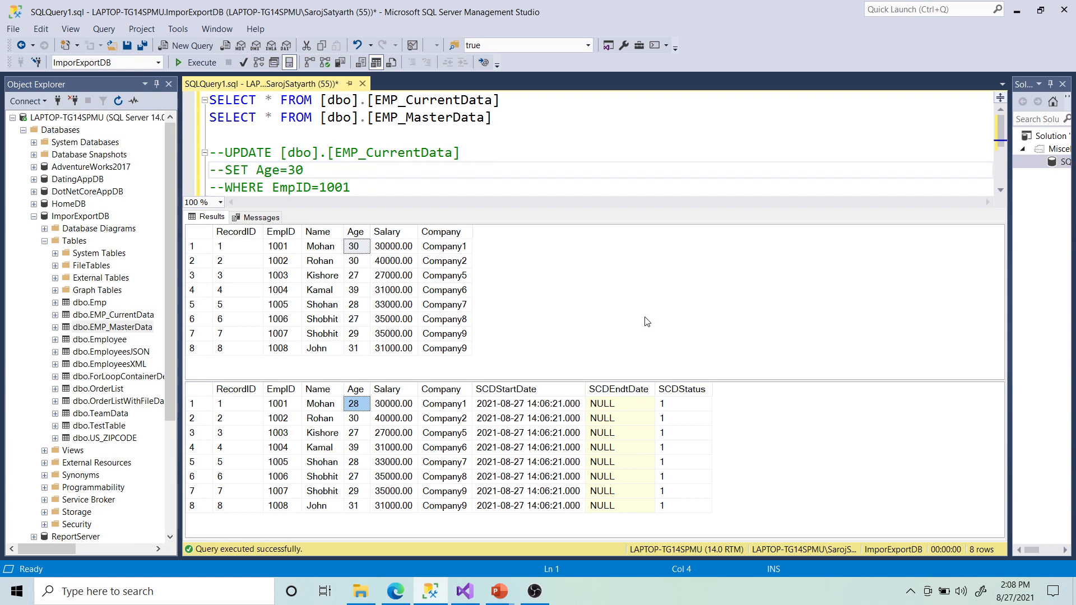
Step: Switch to Visual Studio, stop debugging the SCD package and close the Output window
{"action": "key", "text": "alt+Tab"}
{"action": "scroll", "coordinate": [631, 348], "scroll_direction": "up", "scroll_amount": 3}
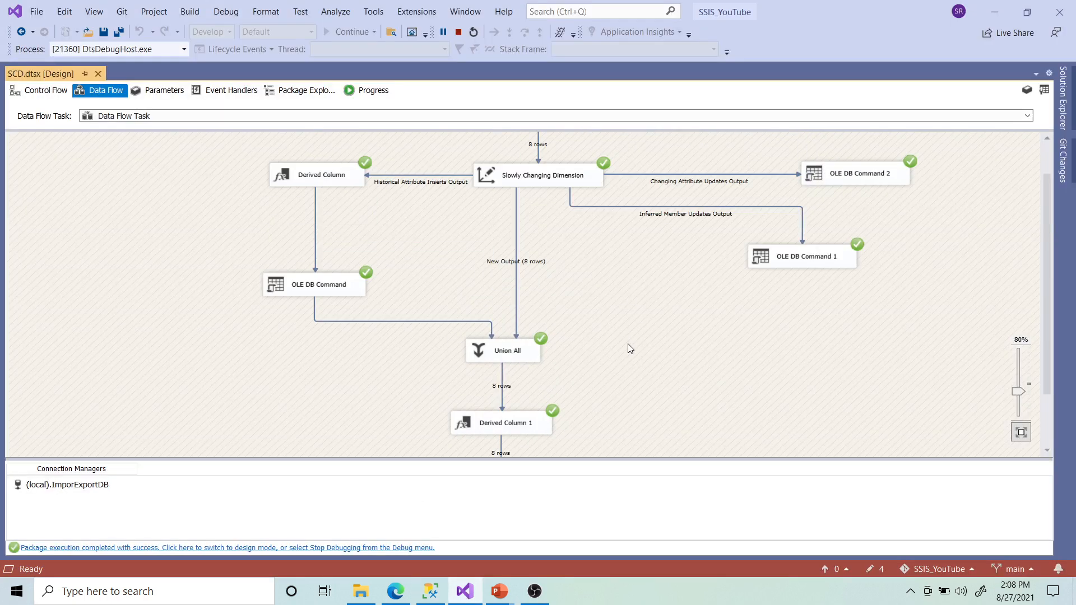
{"action": "left_click", "coordinate": [459, 33]}
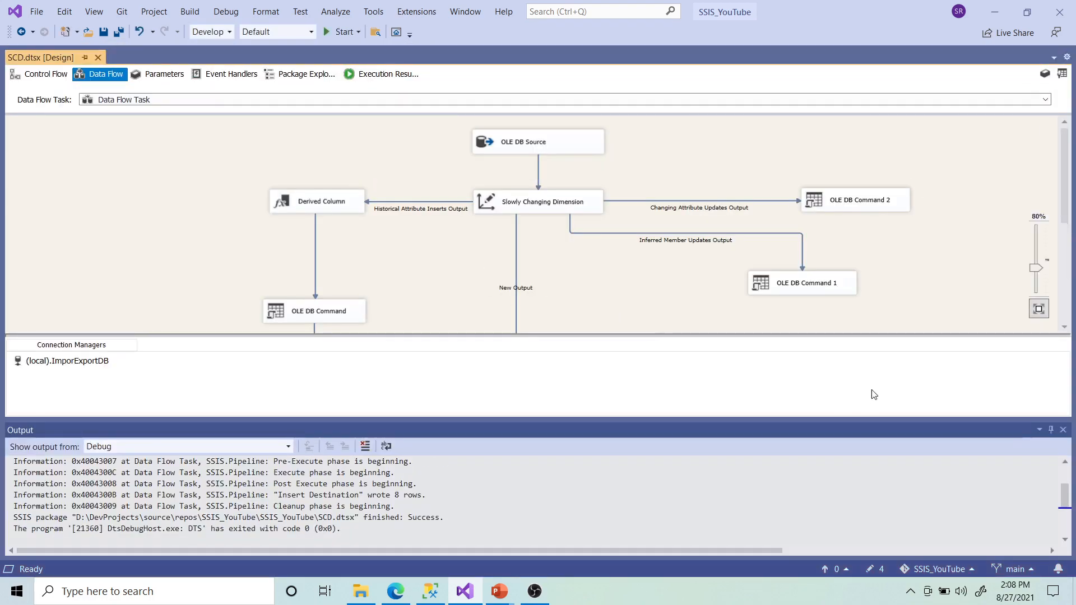
{"action": "left_click", "coordinate": [1063, 430]}
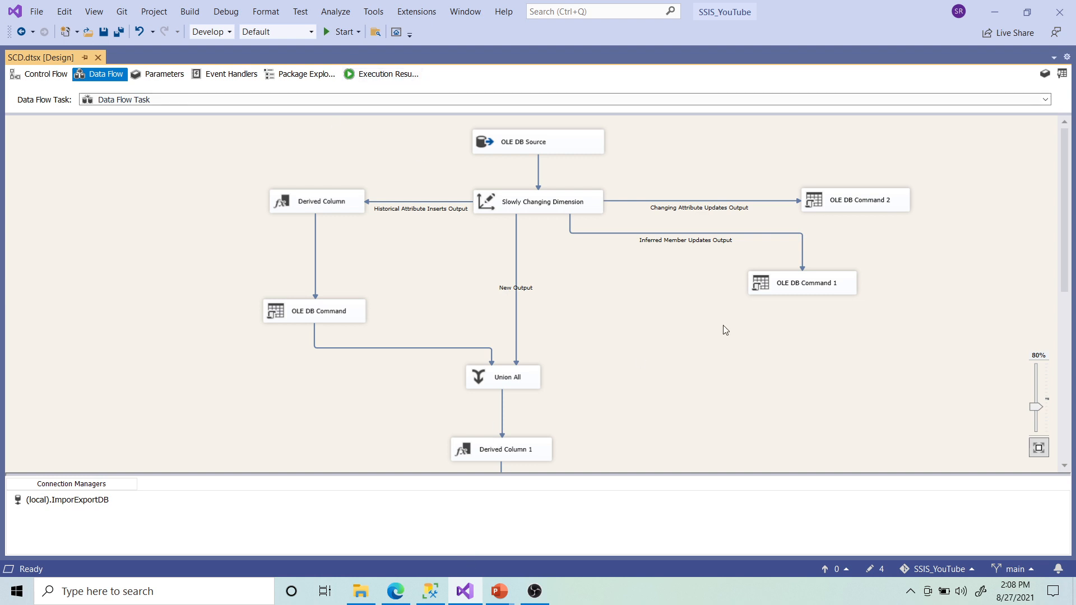
Step: Review the column change types in the Slowly Changing Dimension wizard, widening the Change Type column, and leave without changing them
{"action": "double_click", "coordinate": [544, 209]}
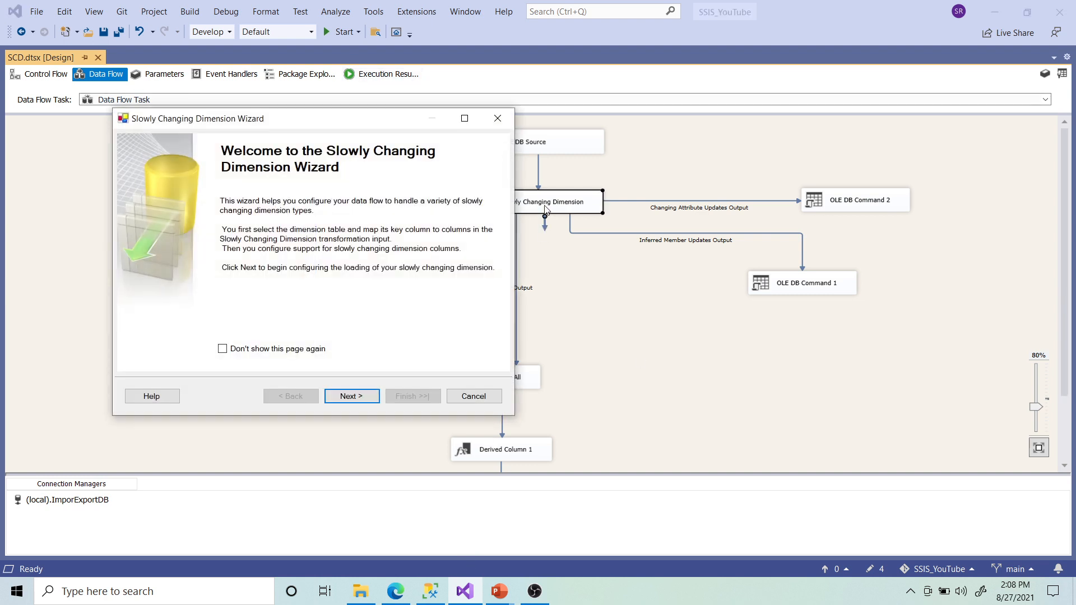
{"action": "left_click", "coordinate": [362, 398]}
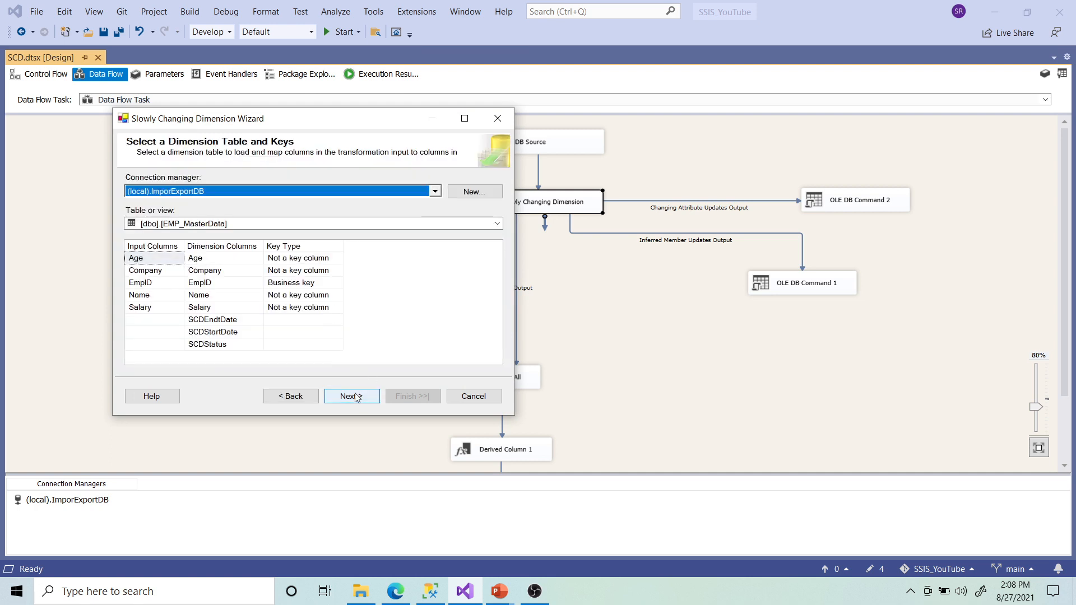
{"action": "left_click", "coordinate": [355, 396]}
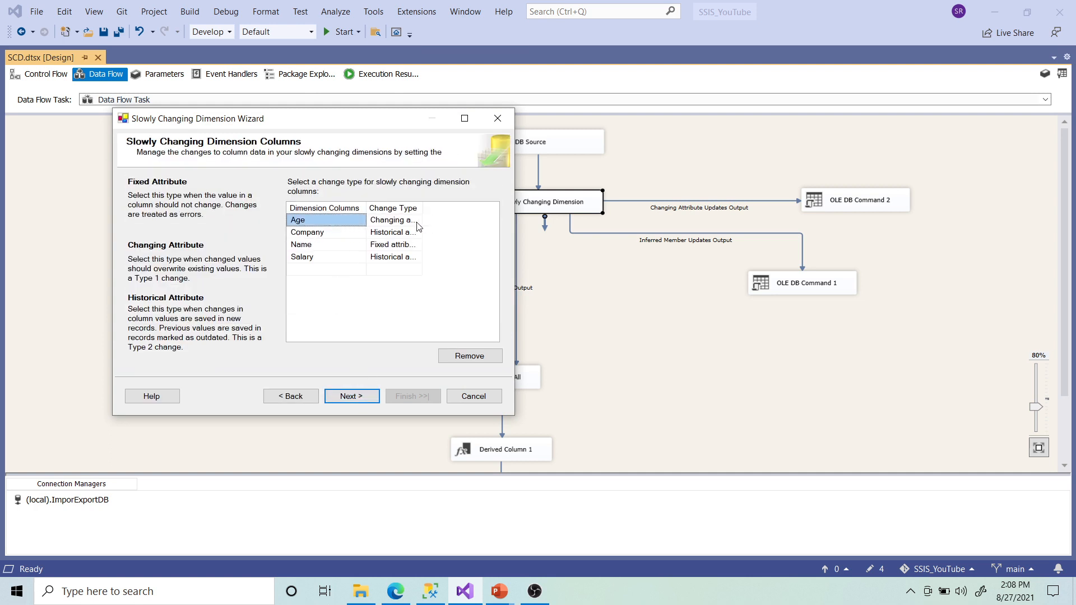
{"action": "left_click_drag", "start_coordinate": [421, 209], "coordinate": [448, 212]}
{"action": "left_click", "coordinate": [474, 398]}
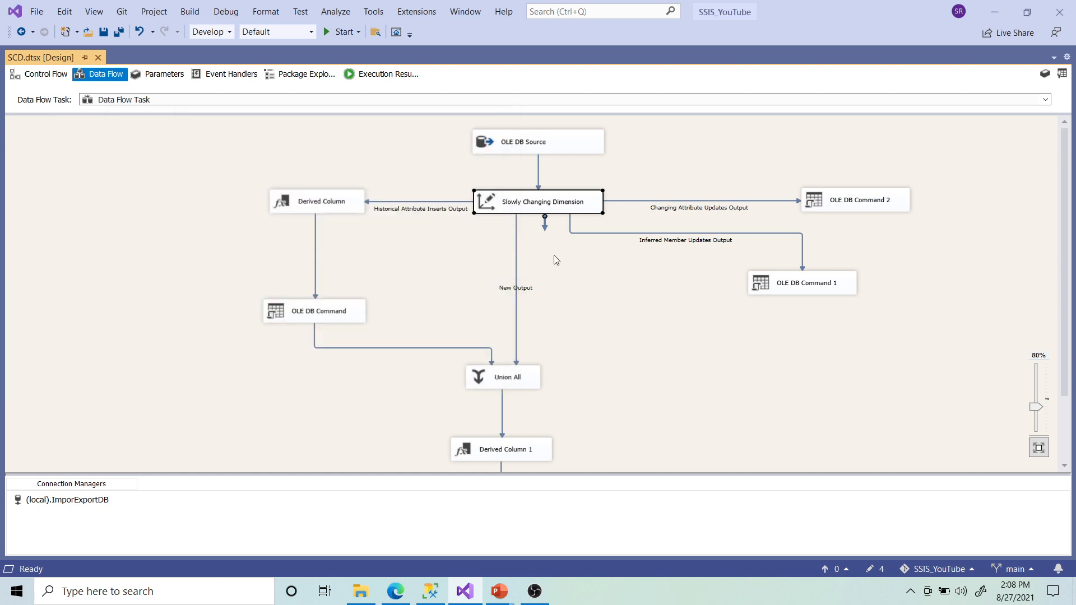
Step: Run the SCD package again and rerun both SELECT queries in SQL Server Management Studio
{"action": "left_click", "coordinate": [553, 255]}
{"action": "left_click", "coordinate": [325, 32]}
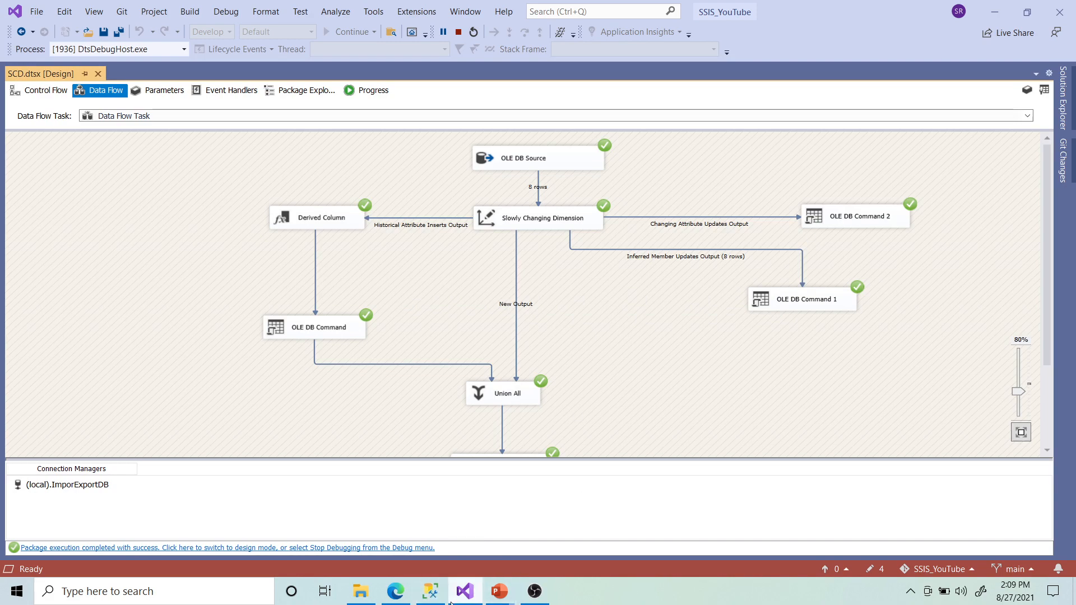
{"action": "left_click", "coordinate": [430, 591]}
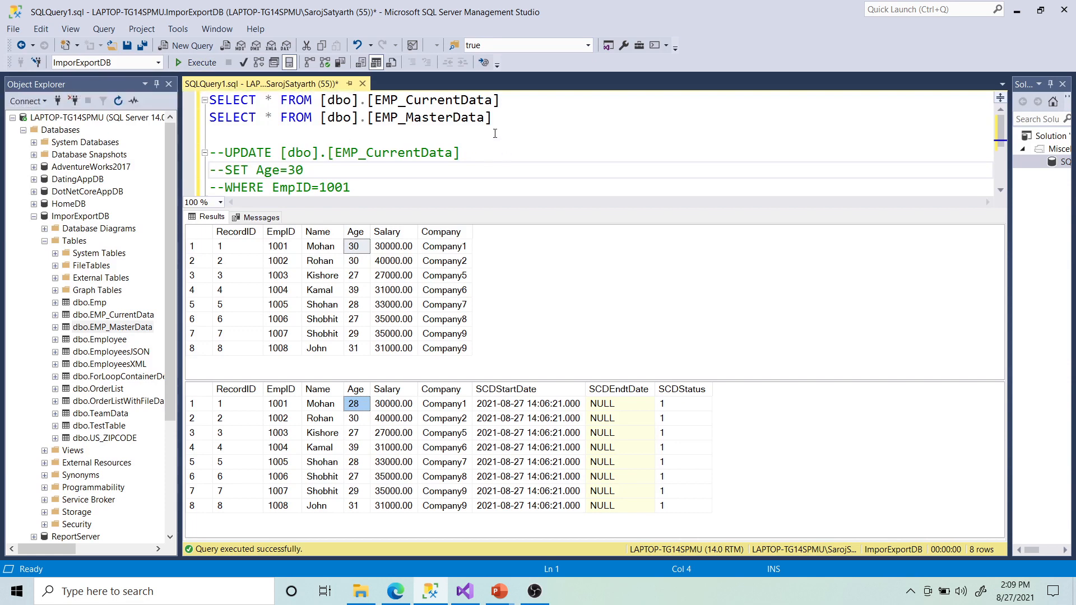
{"action": "left_click_drag", "start_coordinate": [495, 121], "coordinate": [209, 100]}
{"action": "left_click", "coordinate": [186, 62]}
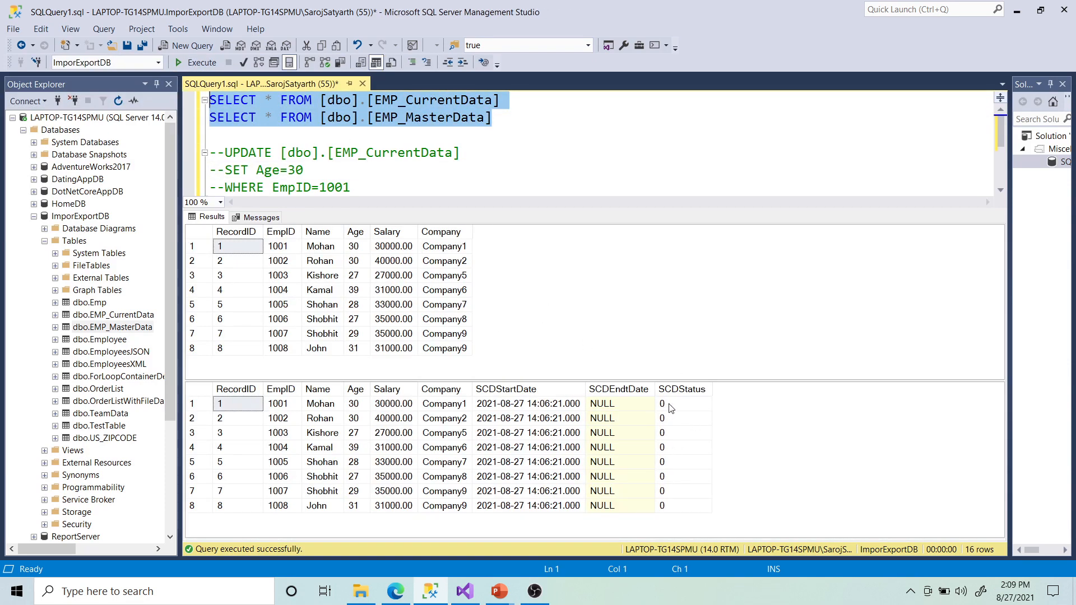
Step: Examine the SCDStatus column and the first employee's Age in the EMP_MasterData results
{"action": "left_click_drag", "start_coordinate": [670, 408], "coordinate": [670, 506]}
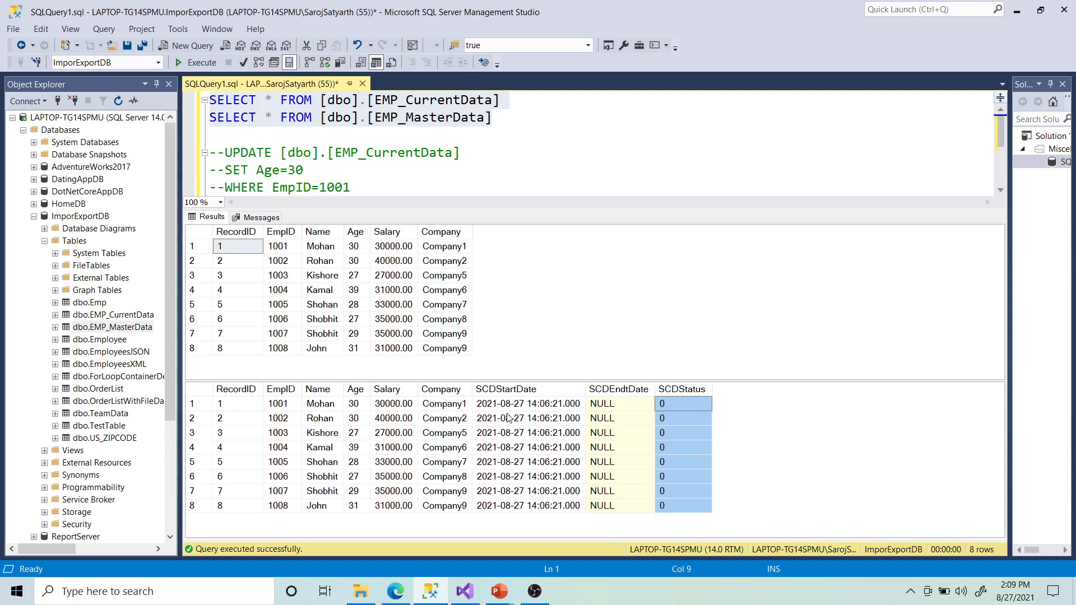
{"action": "left_click", "coordinate": [350, 406]}
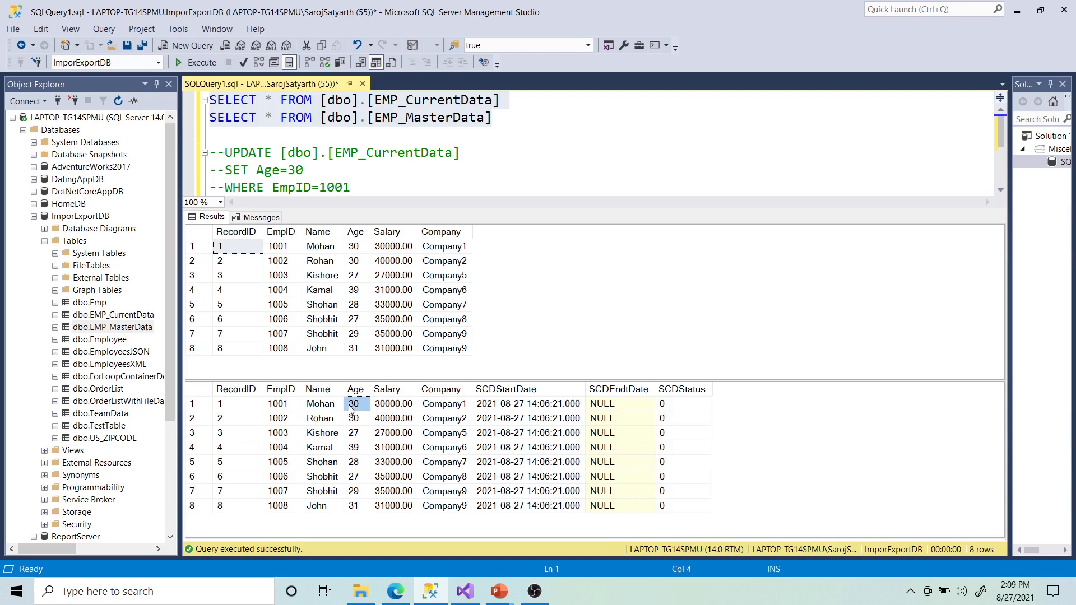
{"action": "left_click_drag", "start_coordinate": [688, 410], "coordinate": [685, 506]}
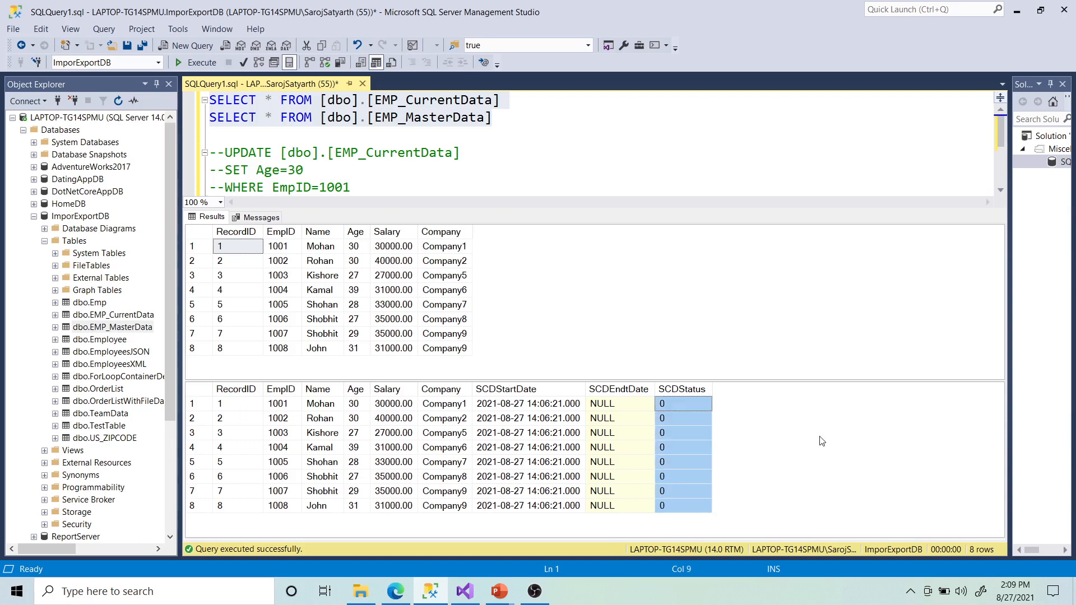
Step: Change the SET clause of the commented UPDATE statement to Age=28
{"action": "left_click", "coordinate": [305, 171]}
{"action": "key", "text": "BackSpace"}
{"action": "key", "text": "BackSpace"}
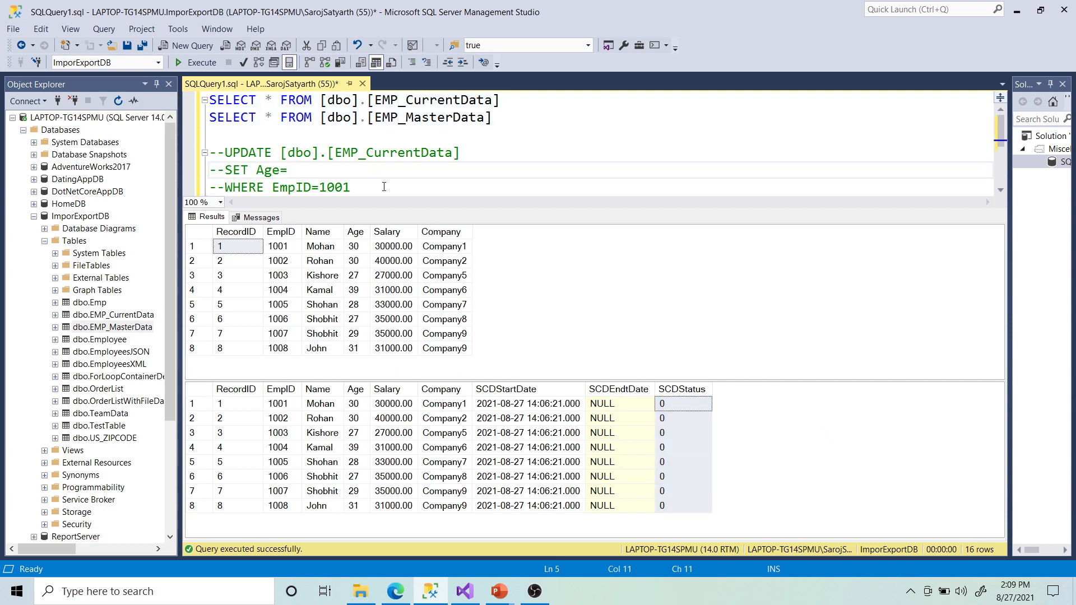
{"action": "type", "text": "28"}
Step: Uncomment the UPDATE statement and execute it on its own
{"action": "left_click_drag", "start_coordinate": [383, 186], "coordinate": [205, 153]}
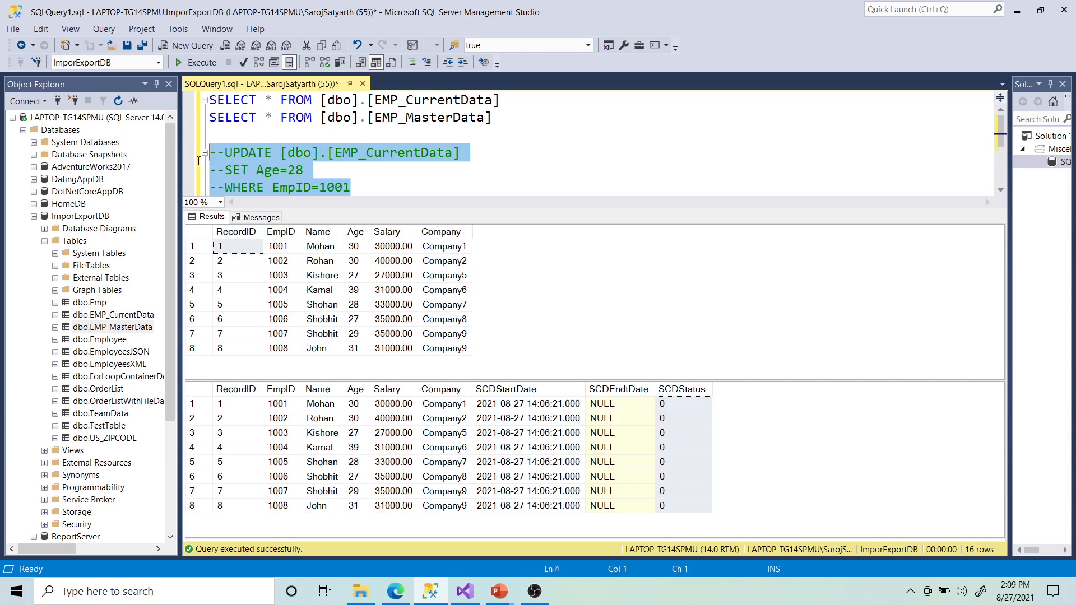
{"action": "left_click", "coordinate": [412, 62]}
{"action": "left_click", "coordinate": [422, 67]}
{"action": "left_click", "coordinate": [422, 67]}
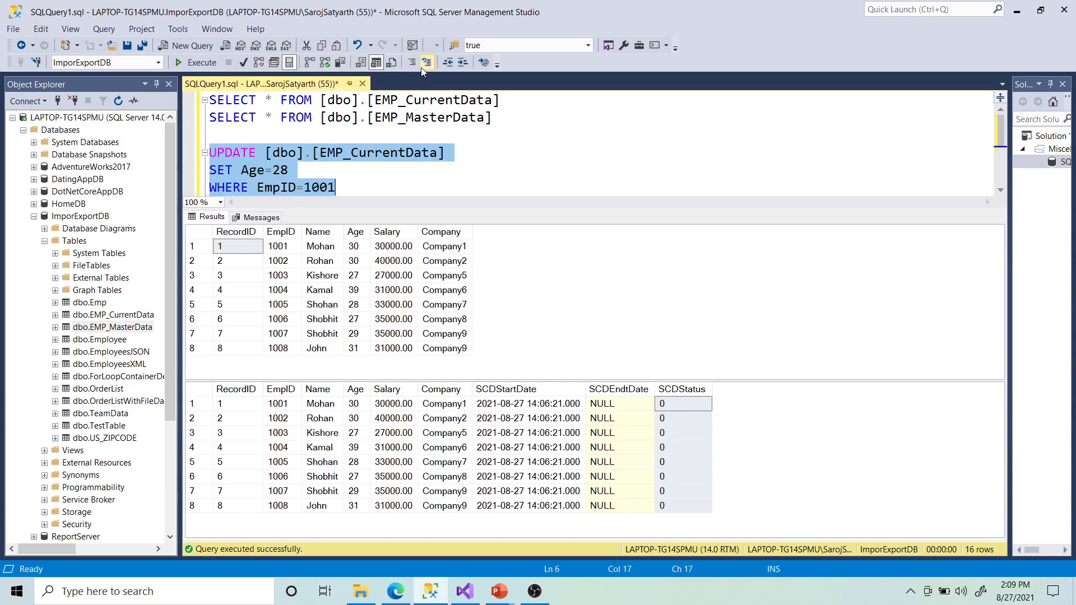
{"action": "left_click", "coordinate": [197, 64]}
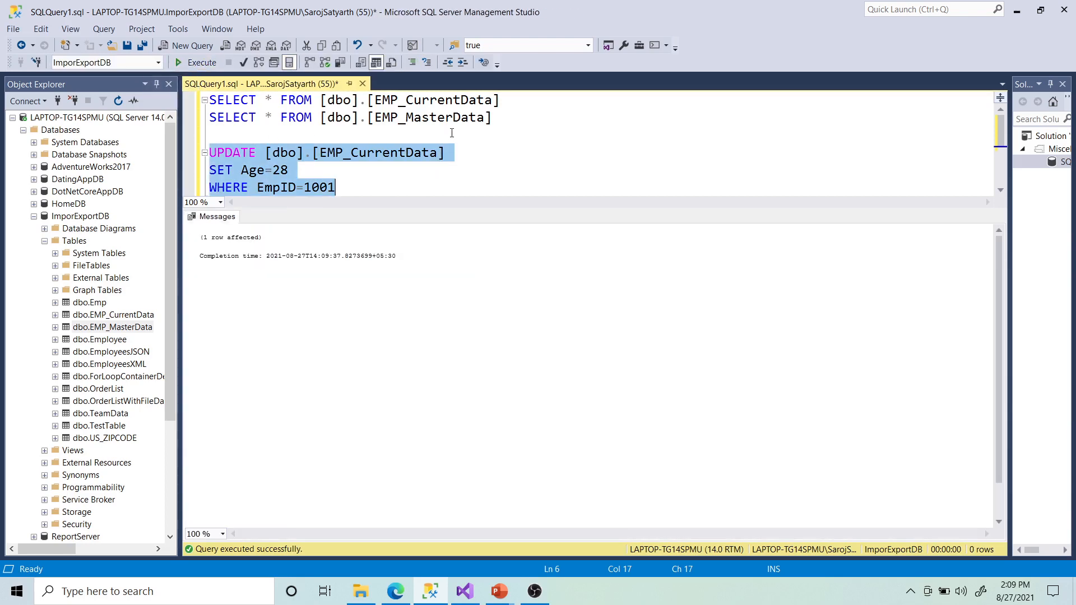
Step: Rerun both SELECT queries and examine the first employee's Age in both tables and the SCDStatus column of EMP_MasterData
{"action": "left_click_drag", "start_coordinate": [504, 119], "coordinate": [209, 100]}
{"action": "left_click", "coordinate": [197, 63]}
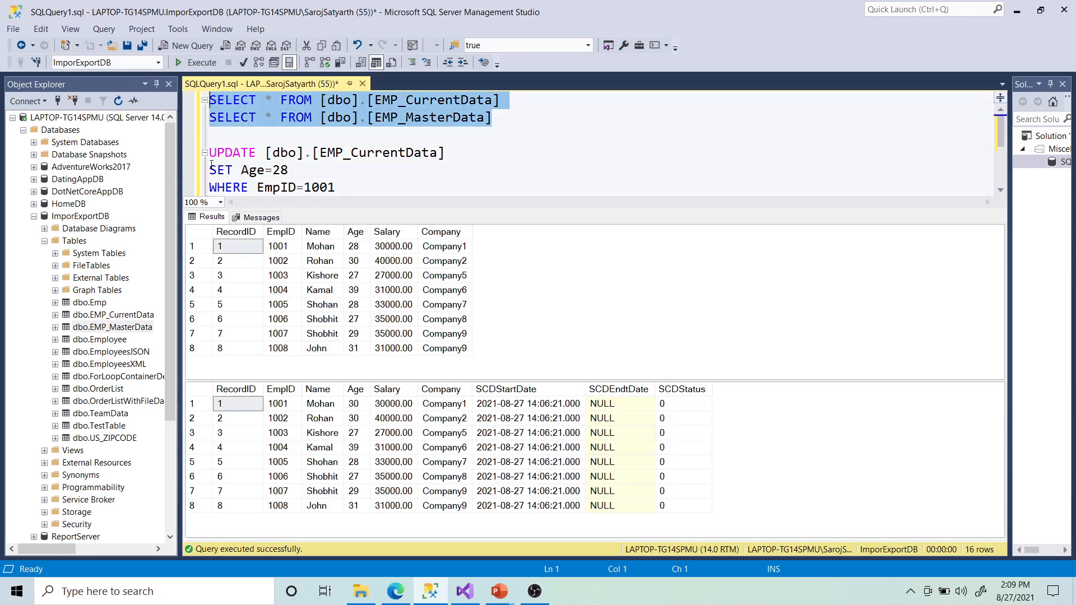
{"action": "left_click", "coordinate": [353, 404]}
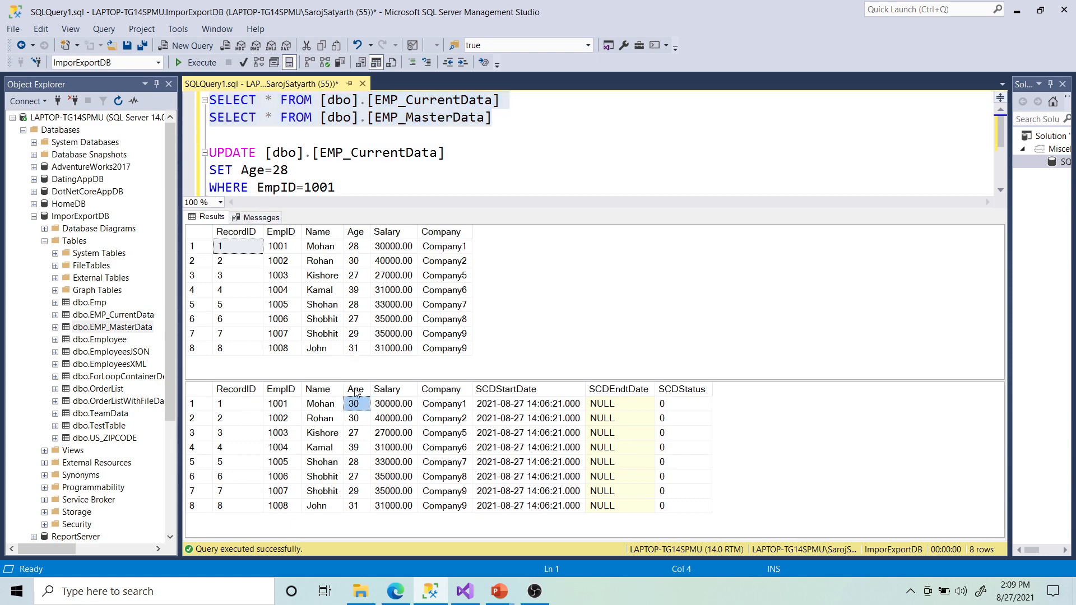
{"action": "left_click", "coordinate": [359, 253]}
{"action": "left_click", "coordinate": [468, 592]}
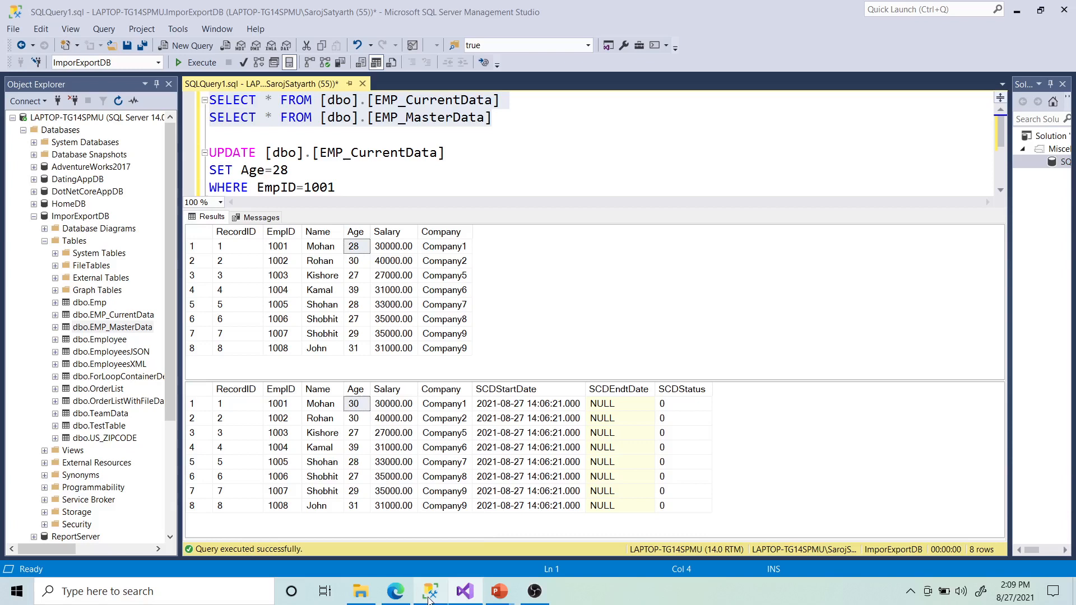
{"action": "left_click", "coordinate": [430, 591]}
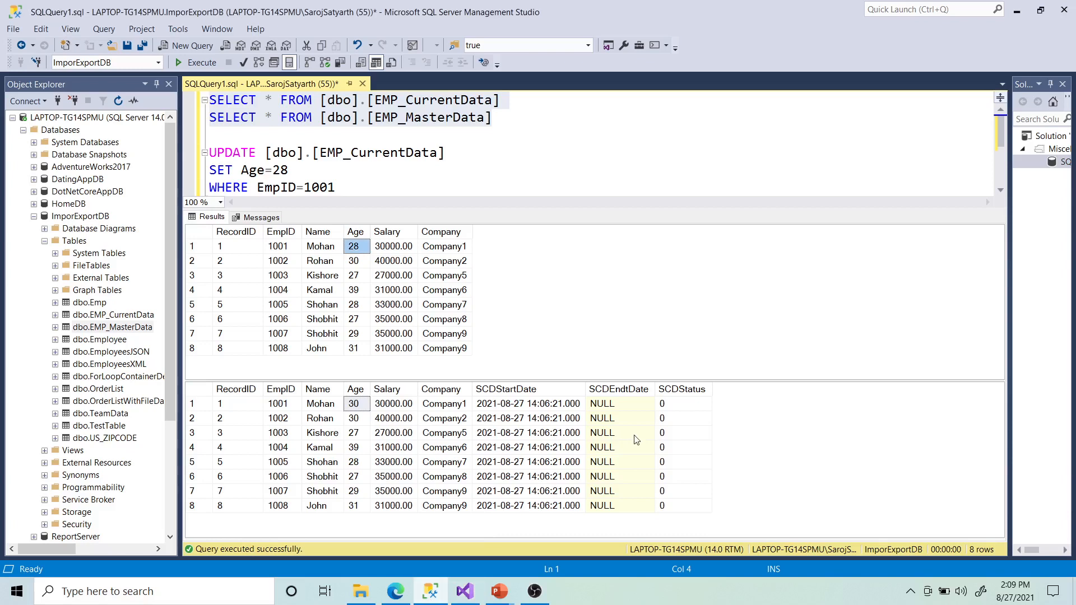
{"action": "left_click_drag", "start_coordinate": [677, 411], "coordinate": [687, 515]}
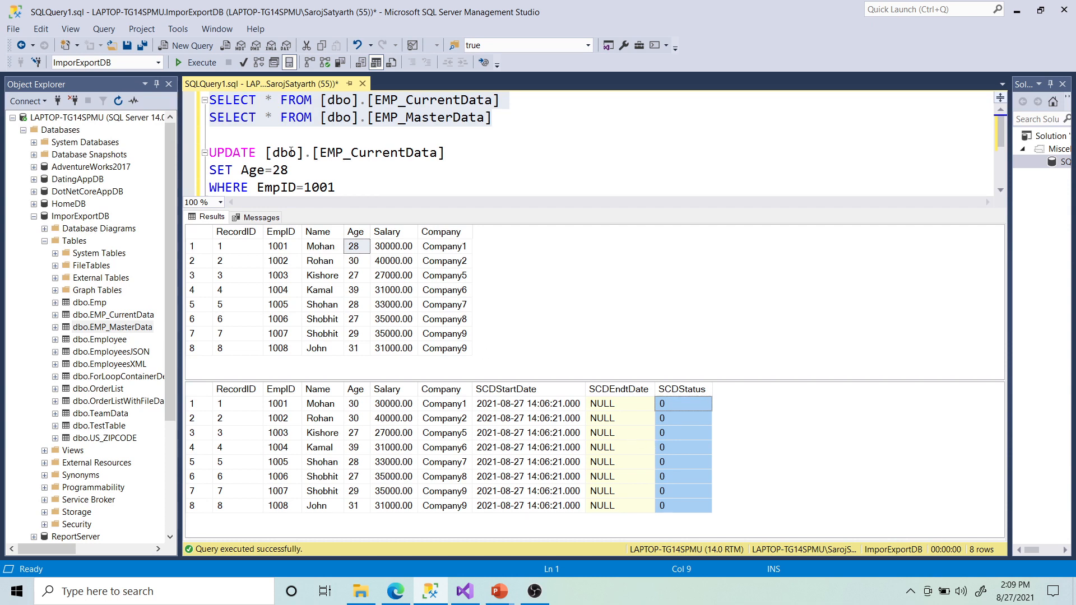
Step: Select the complete UPDATE statement, including its SET and WHERE clauses
{"action": "left_click_drag", "start_coordinate": [345, 188], "coordinate": [209, 152]}
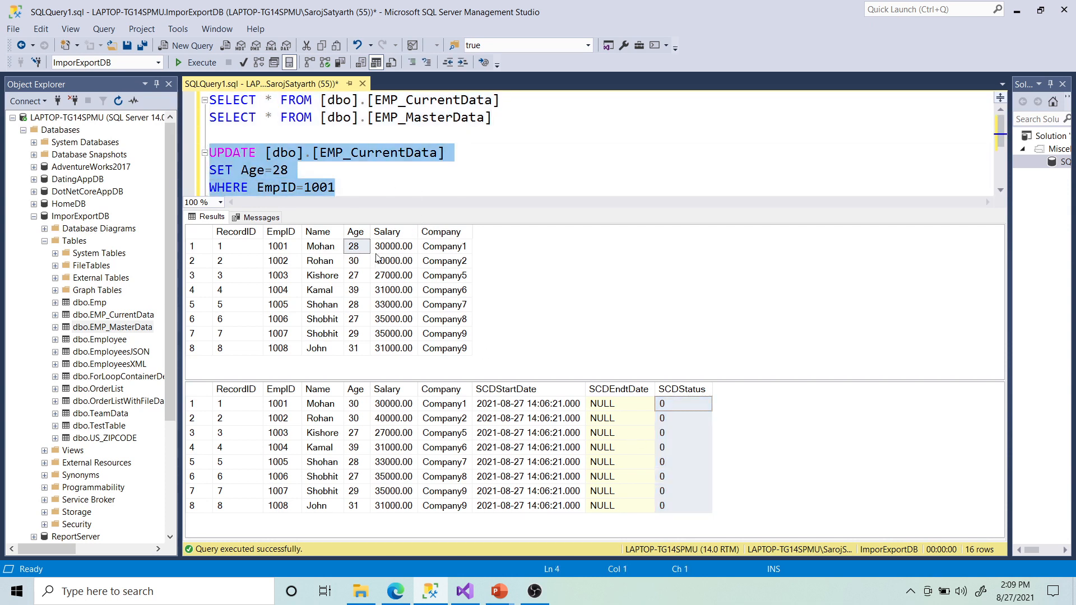
Step: Compare the Age of employee 1001 between the EMP_CurrentData and EMP_MasterData results
{"action": "left_click", "coordinate": [353, 251]}
{"action": "left_click", "coordinate": [352, 405]}
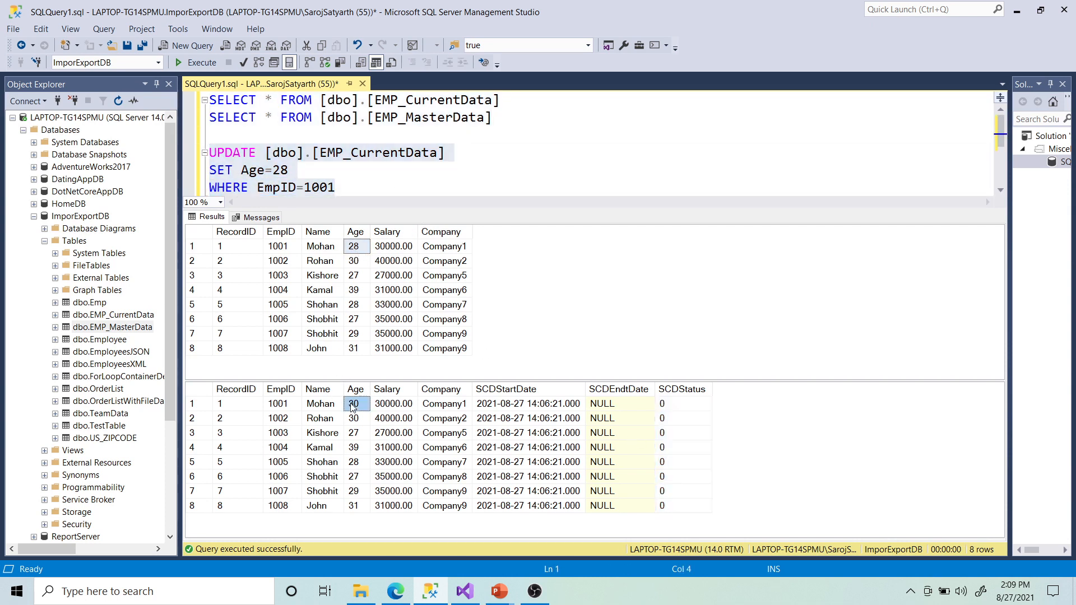
{"action": "left_click", "coordinate": [193, 406]}
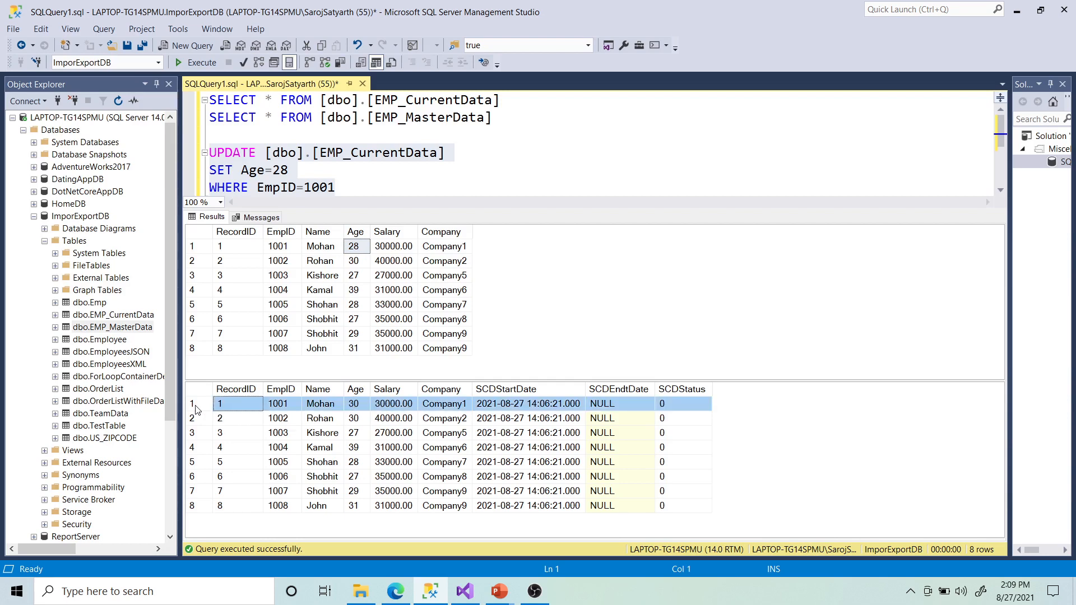
Step: Switch to Visual Studio, end the finished debug session and run the SCD.dtsx package again
{"action": "left_click", "coordinate": [1016, 10]}
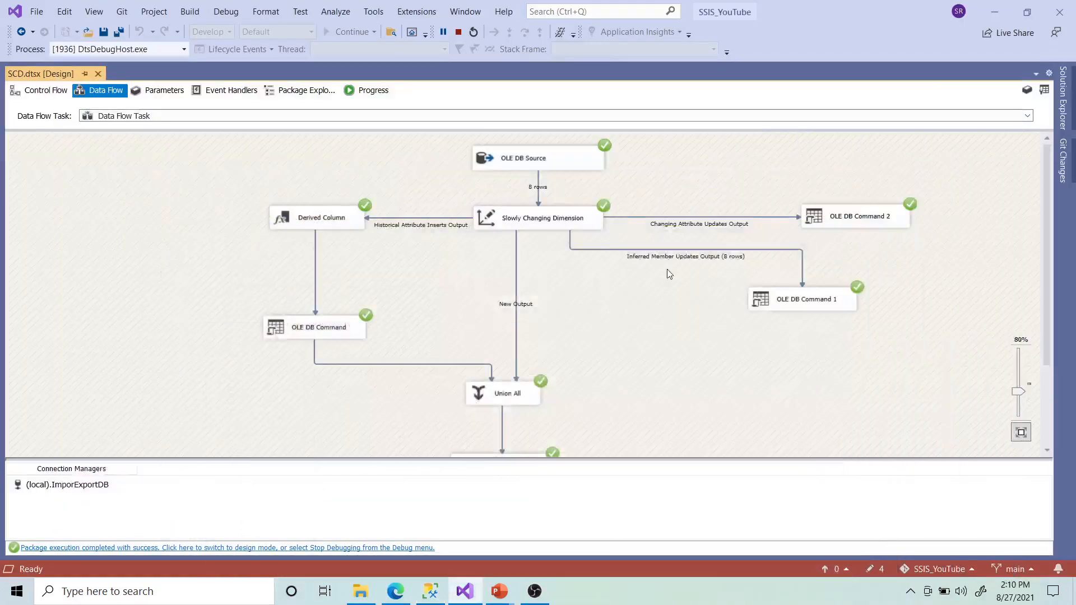
{"action": "left_click", "coordinate": [457, 31]}
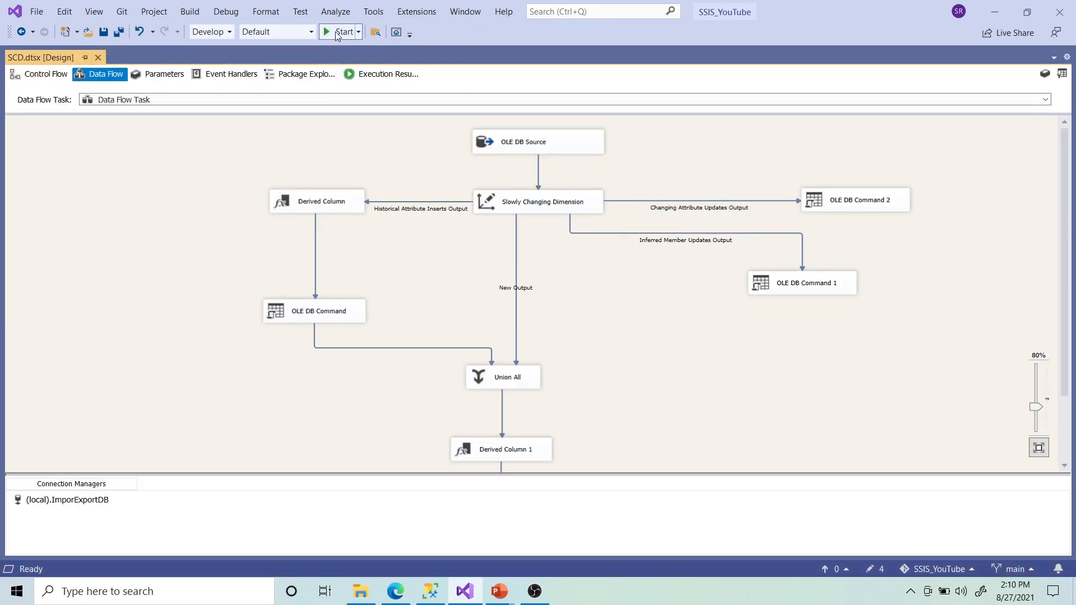
{"action": "left_click", "coordinate": [343, 32]}
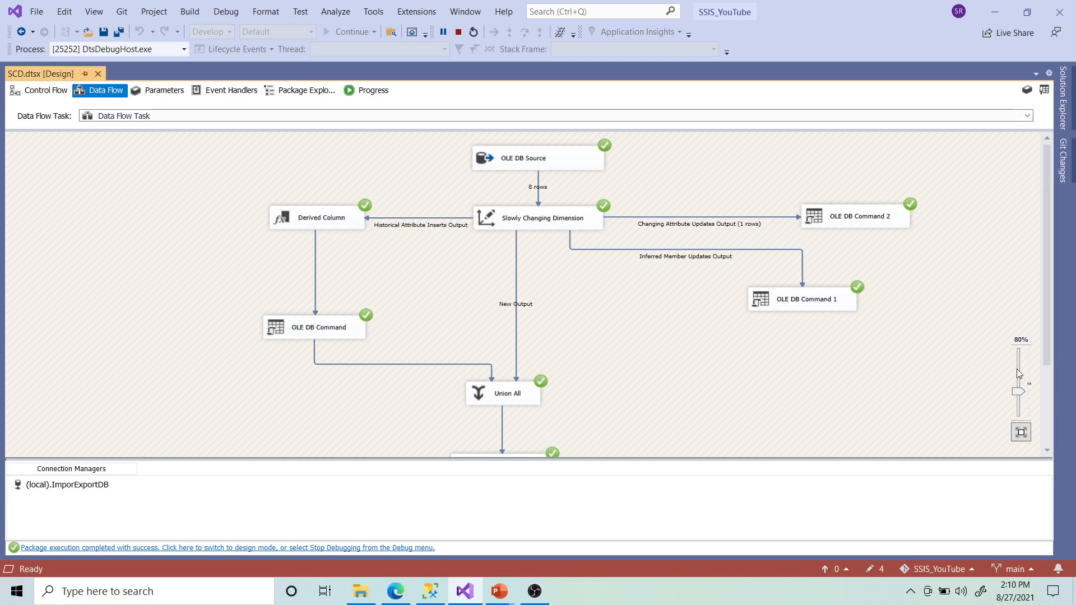
{"action": "left_click_drag", "start_coordinate": [1020, 391], "coordinate": [1019, 380]}
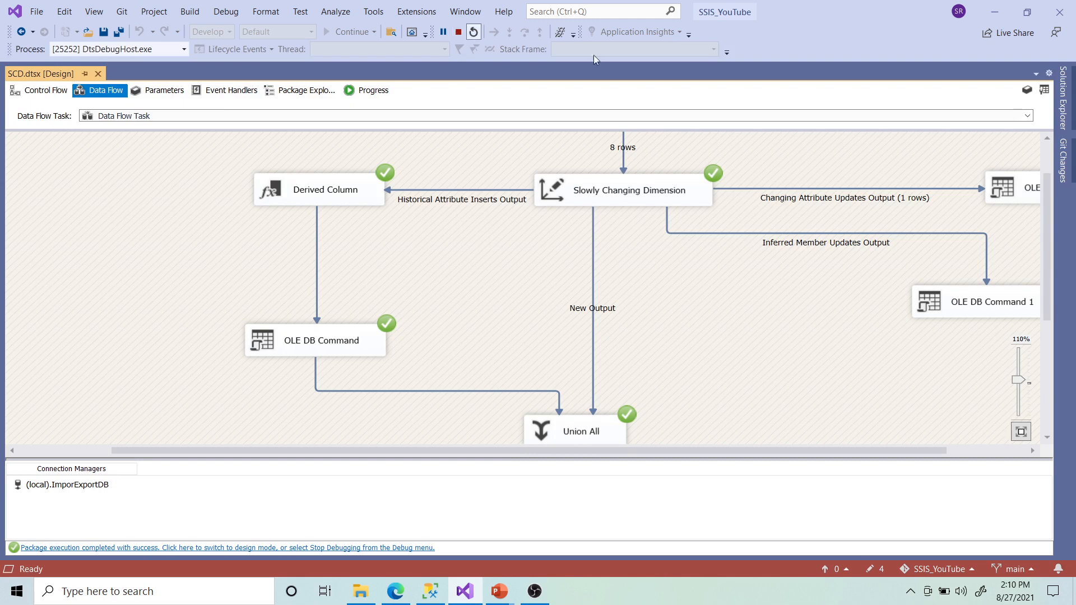
Step: Switch to SQL Server Management Studio and comment out the three-line UPDATE statement for EmpID 1001
{"action": "left_click", "coordinate": [430, 591]}
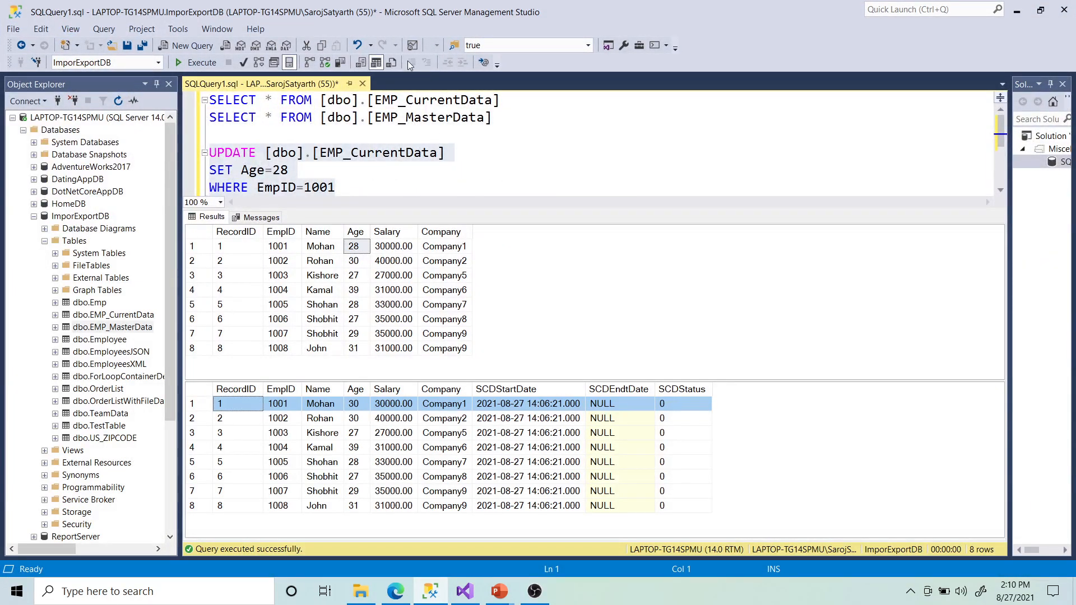
{"action": "left_click", "coordinate": [381, 193]}
{"action": "left_click_drag", "start_coordinate": [368, 191], "coordinate": [249, 170]}
{"action": "left_click_drag", "start_coordinate": [351, 189], "coordinate": [209, 155]}
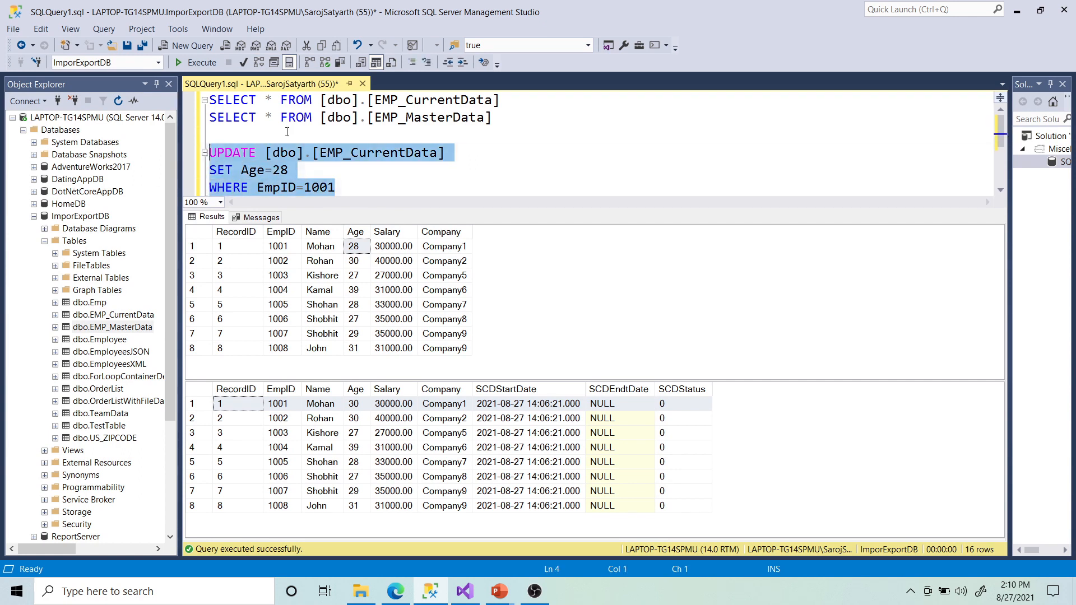
{"action": "left_click", "coordinate": [411, 64]}
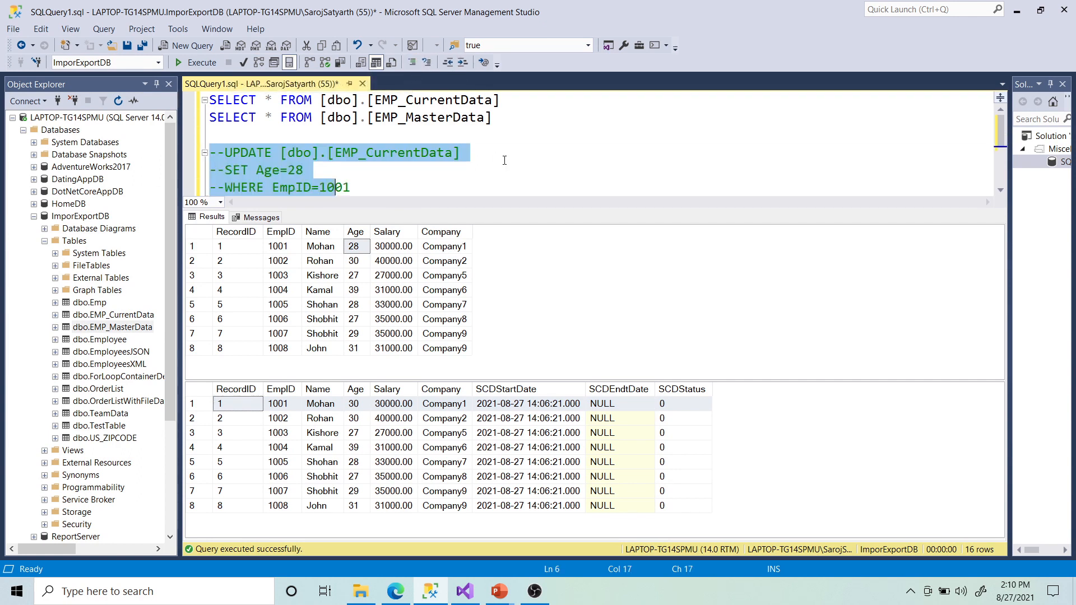
{"action": "left_click", "coordinate": [481, 155]}
Step: Compare employee 1001's Age in both results and rerun the SELECT queries on EMP_CurrentData and EMP_MasterData
{"action": "left_click", "coordinate": [355, 250]}
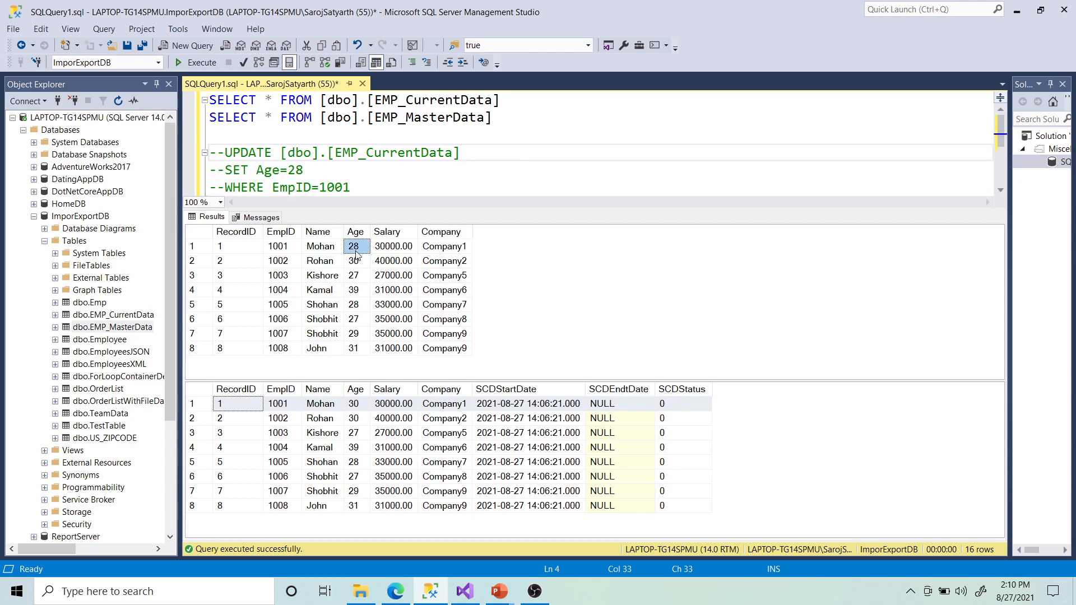
{"action": "left_click", "coordinate": [355, 403]}
{"action": "left_click", "coordinate": [493, 156]}
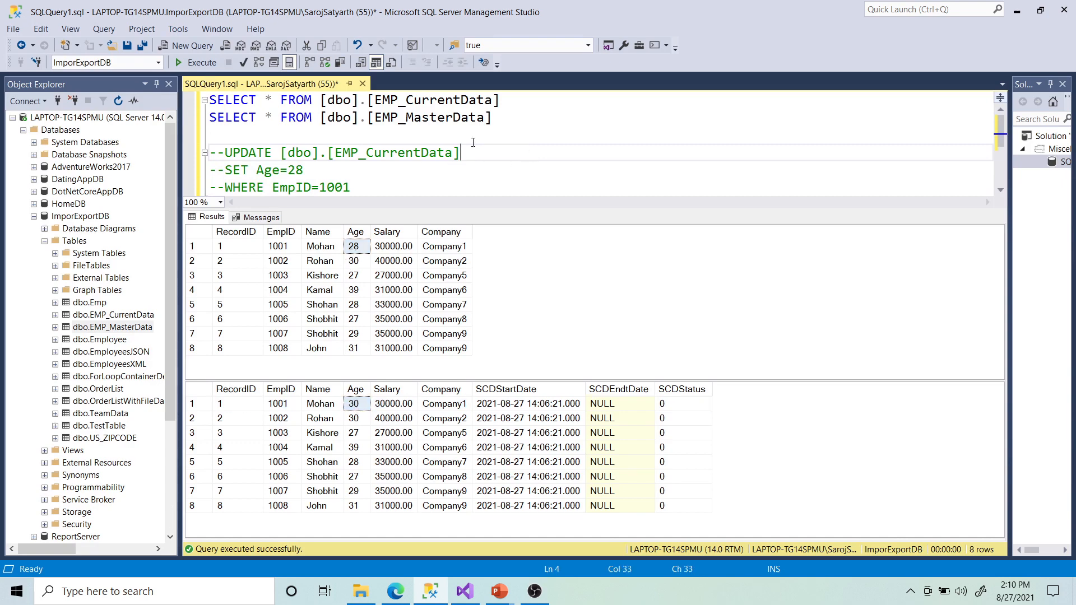
{"action": "left_click", "coordinate": [190, 64]}
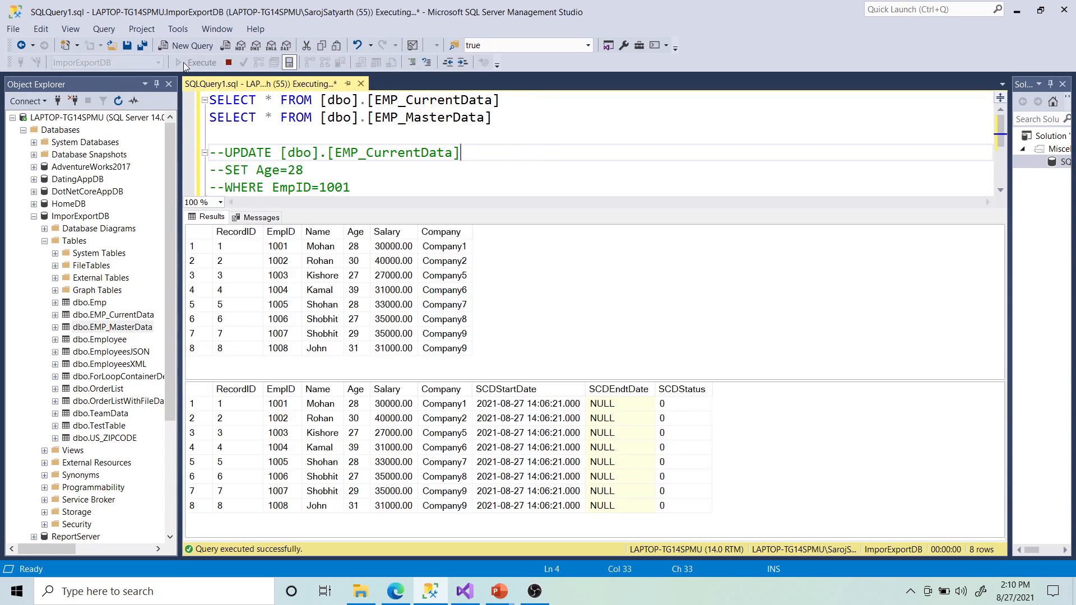
Step: Examine the Age values of all employees in the refreshed EMP_CurrentData and EMP_MasterData results
{"action": "left_click", "coordinate": [355, 247]}
{"action": "left_click", "coordinate": [355, 404]}
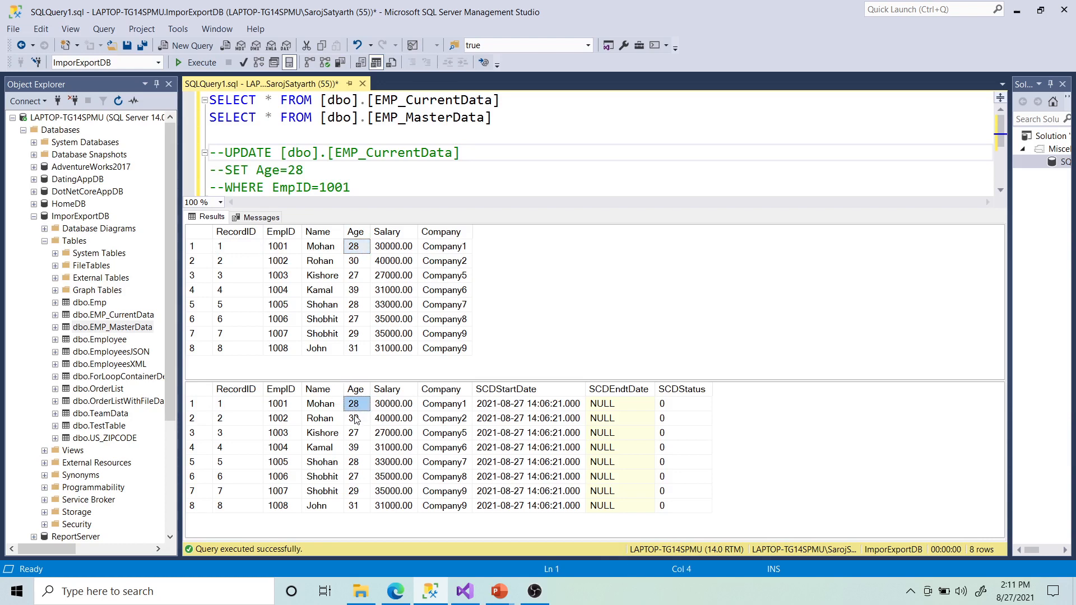
{"action": "left_click_drag", "start_coordinate": [355, 420], "coordinate": [359, 507]}
{"action": "left_click", "coordinate": [576, 318]}
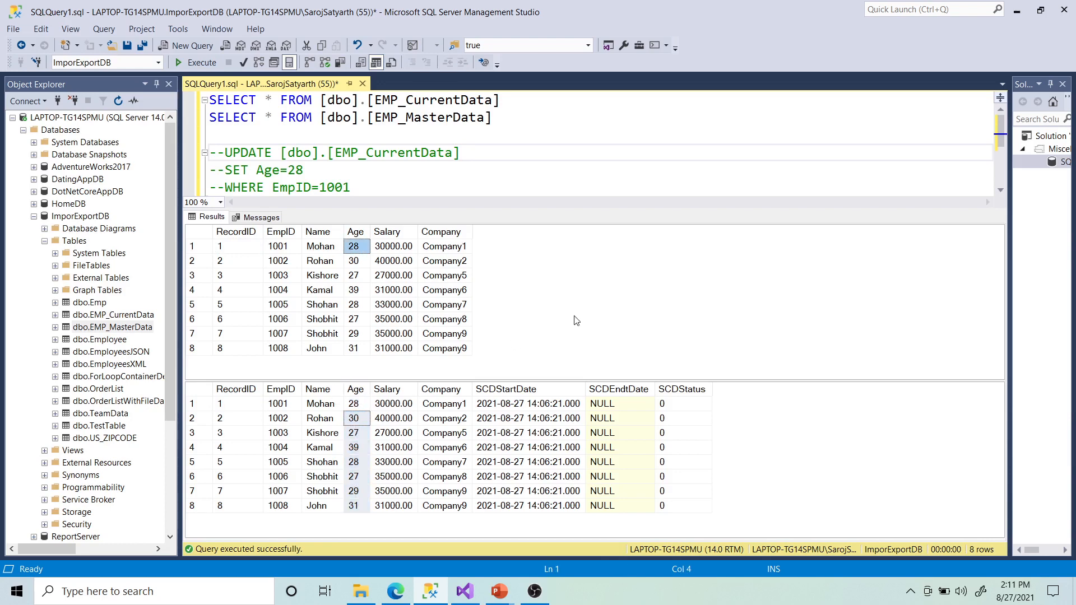
{"action": "mouse_move", "coordinate": [418, 232]}
{"action": "left_mouse_down"}
{"action": "mouse_move", "coordinate": [444, 233]}
{"action": "mouse_move", "coordinate": [421, 232]}
{"action": "left_mouse_up"}
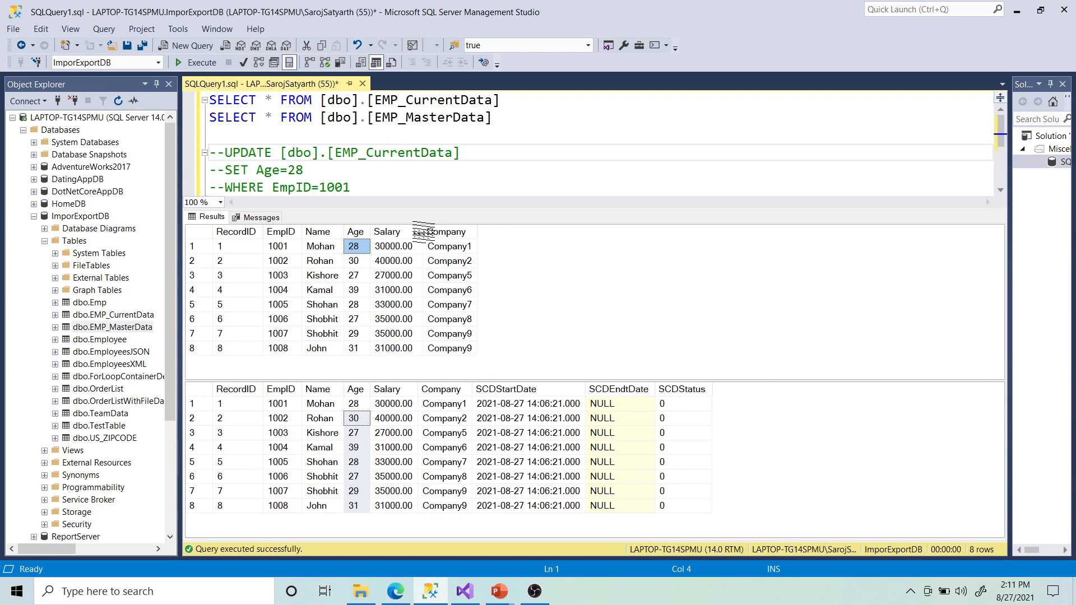
{"action": "left_click", "coordinate": [353, 261]}
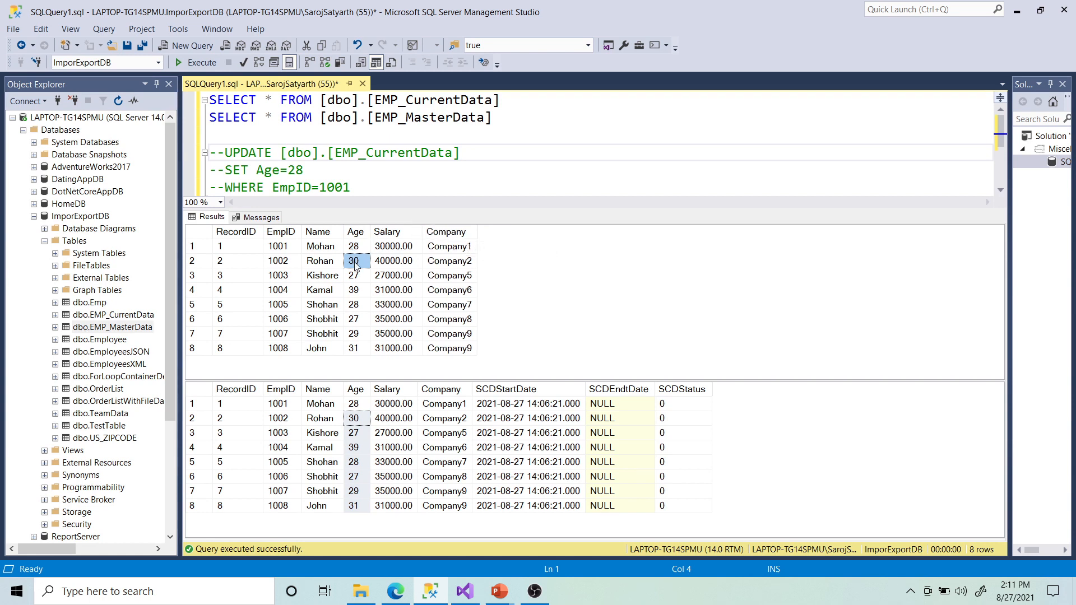
{"action": "left_click", "coordinate": [354, 249]}
{"action": "left_click", "coordinate": [355, 280]}
{"action": "left_click", "coordinate": [356, 291]}
{"action": "left_click", "coordinate": [357, 306]}
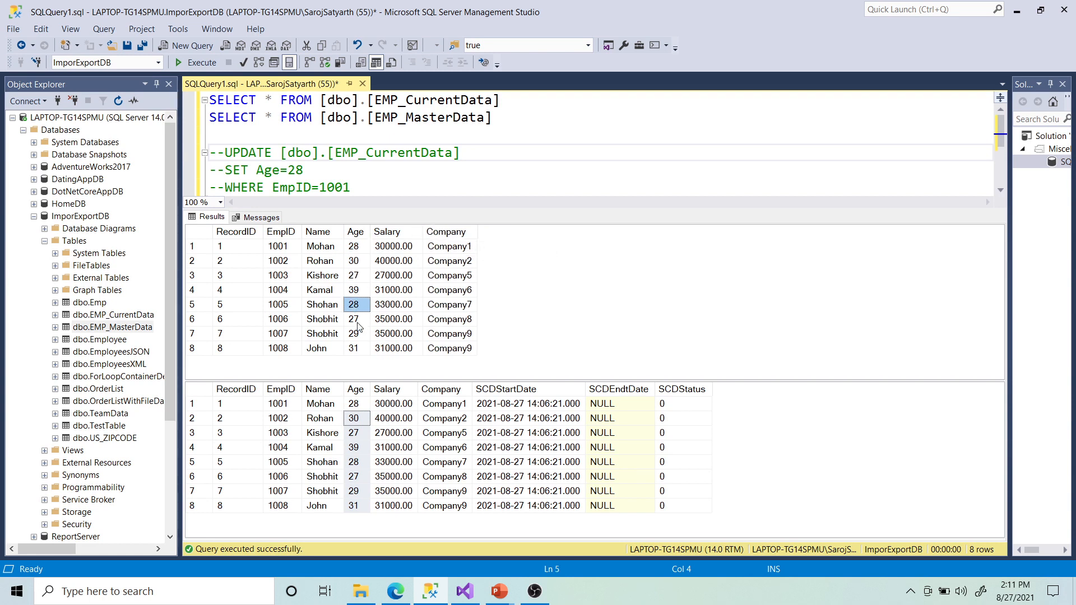
{"action": "left_click", "coordinate": [359, 320]}
{"action": "left_click", "coordinate": [360, 334]}
{"action": "left_click", "coordinate": [362, 349]}
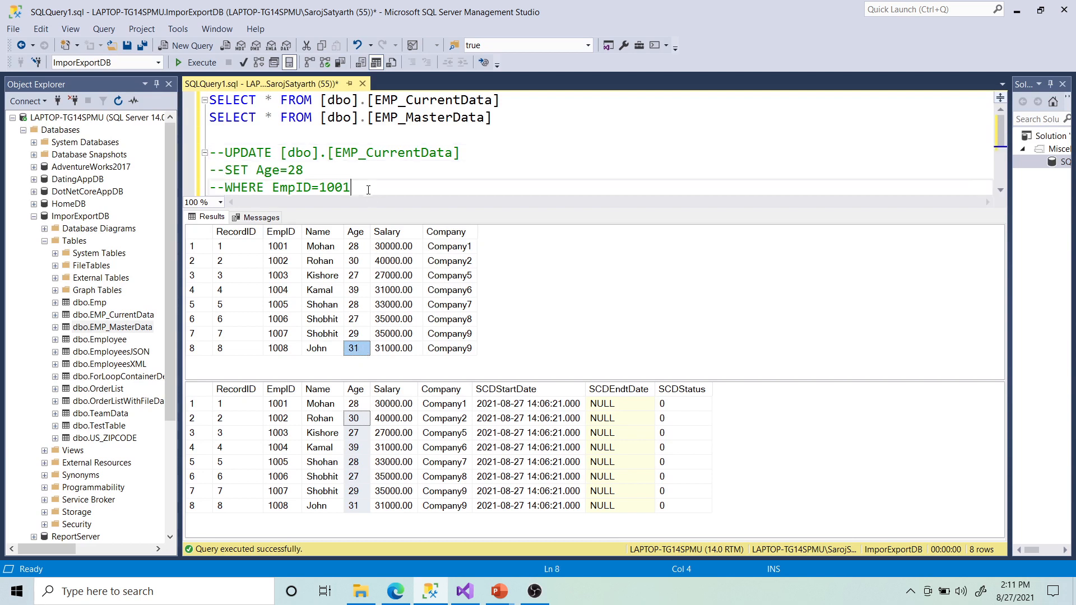
Step: Uncomment the UPDATE statement and add blank lines below its WHERE clause
{"action": "left_click_drag", "start_coordinate": [352, 187], "coordinate": [209, 153]}
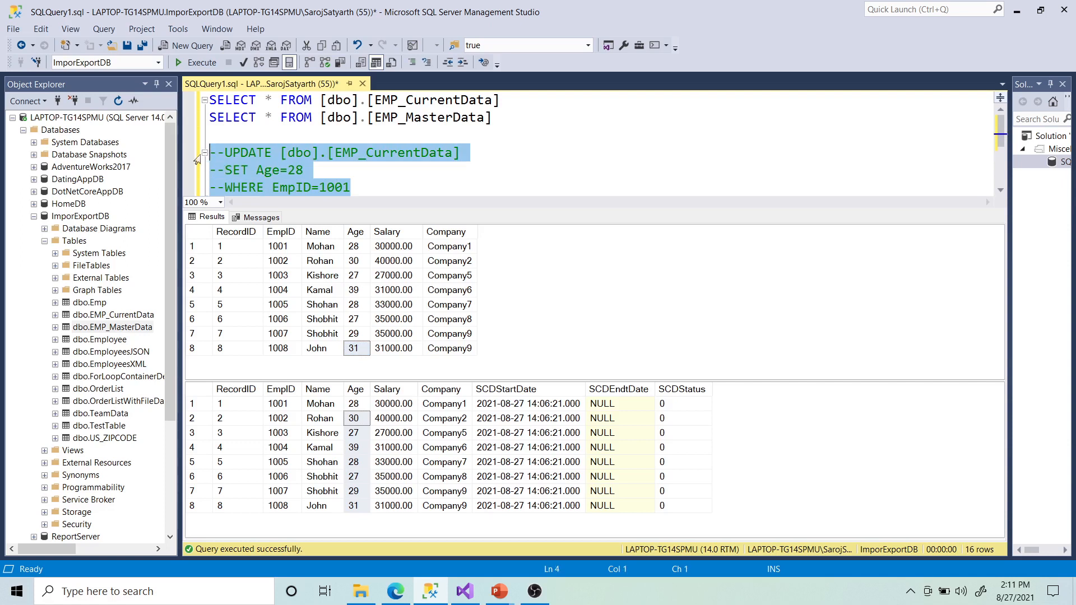
{"action": "left_click", "coordinate": [429, 62]}
{"action": "left_click", "coordinate": [336, 187]}
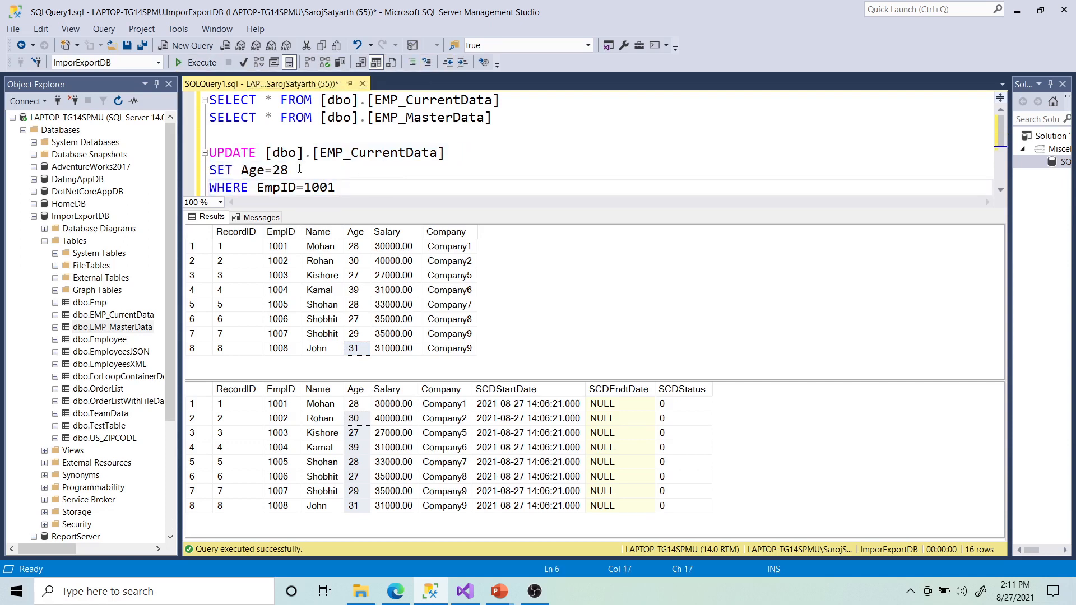
{"action": "left_click", "coordinate": [389, 173]}
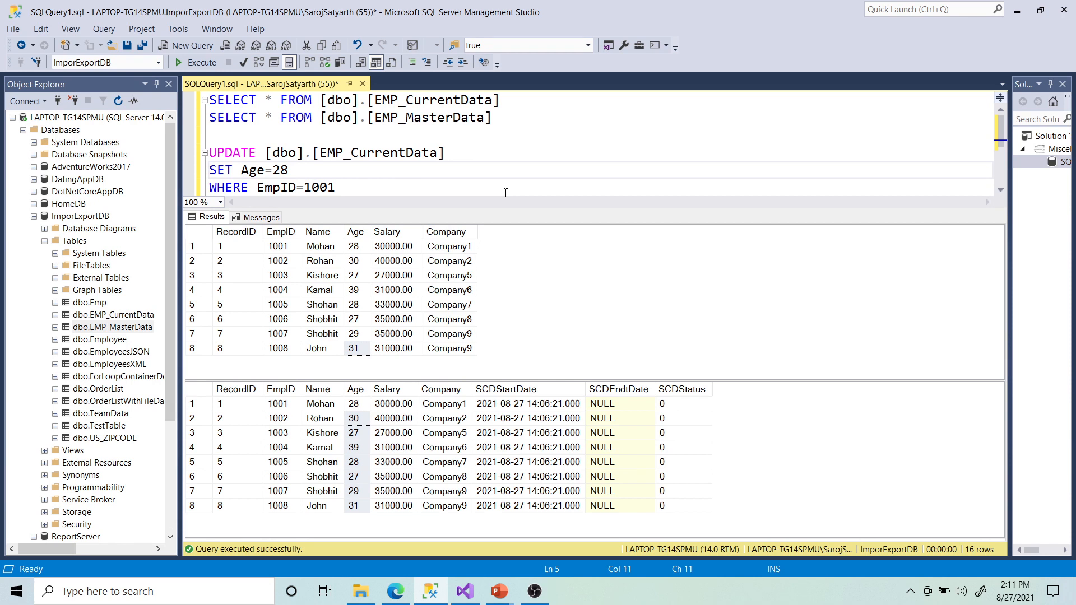
{"action": "left_click", "coordinate": [349, 187]}
{"action": "key", "text": "Return"}
{"action": "key", "text": "Return"}
{"action": "key", "text": "Return"}
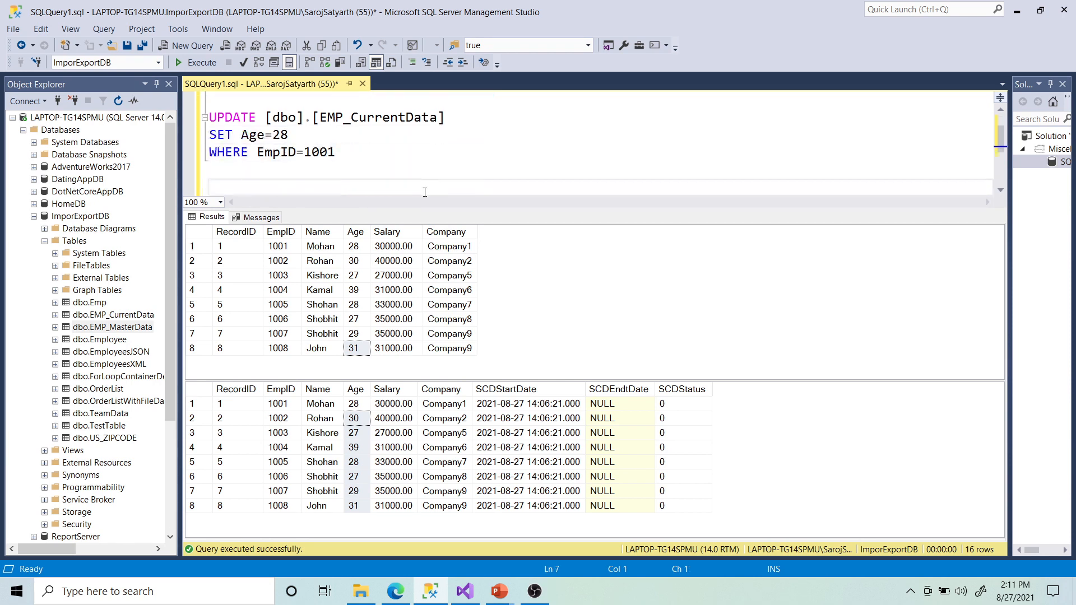
{"action": "key", "text": "Up"}
{"action": "key", "text": "Up"}
{"action": "key", "text": "Up"}
{"action": "key", "text": "Up"}
{"action": "key", "text": "Up"}
{"action": "key", "text": "shift+Down"}
{"action": "key", "text": "shift+Down"}
{"action": "key", "text": "shift+Down"}
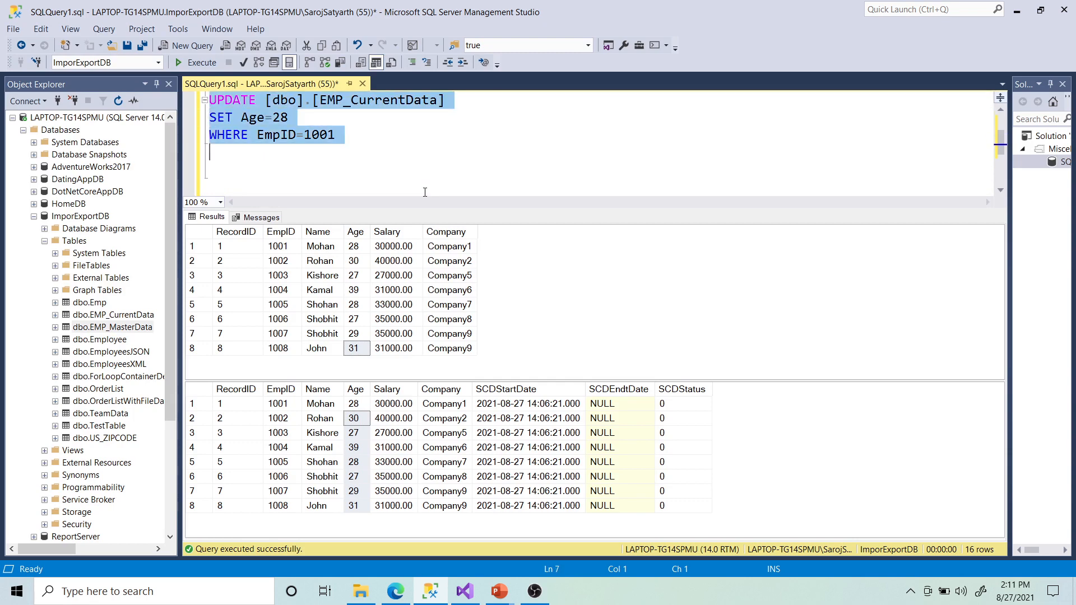
{"action": "left_click", "coordinate": [430, 167]}
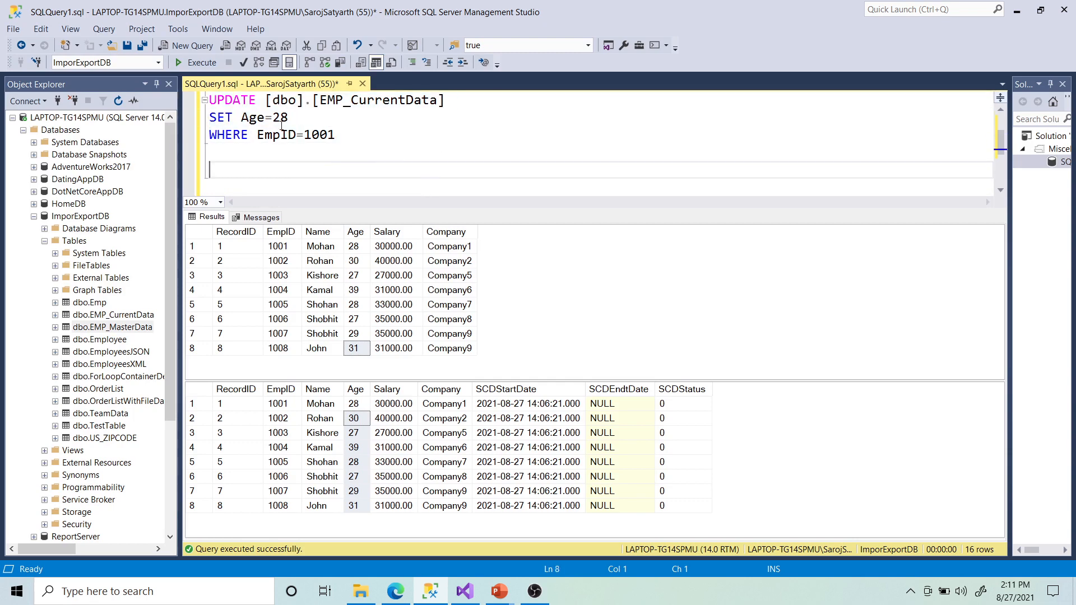
Step: Set Age to 29 in the UPDATE statement for EmpID 1001 and execute only that statement
{"action": "left_click", "coordinate": [375, 120]}
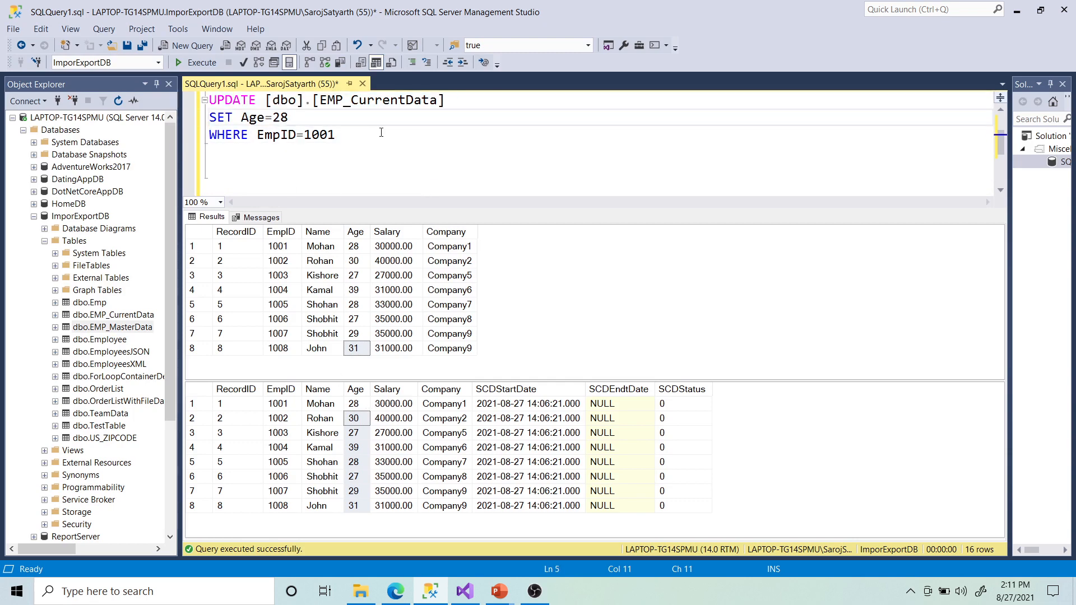
{"action": "type", "text": "9"}
{"action": "left_click_drag", "start_coordinate": [354, 141], "coordinate": [191, 104]}
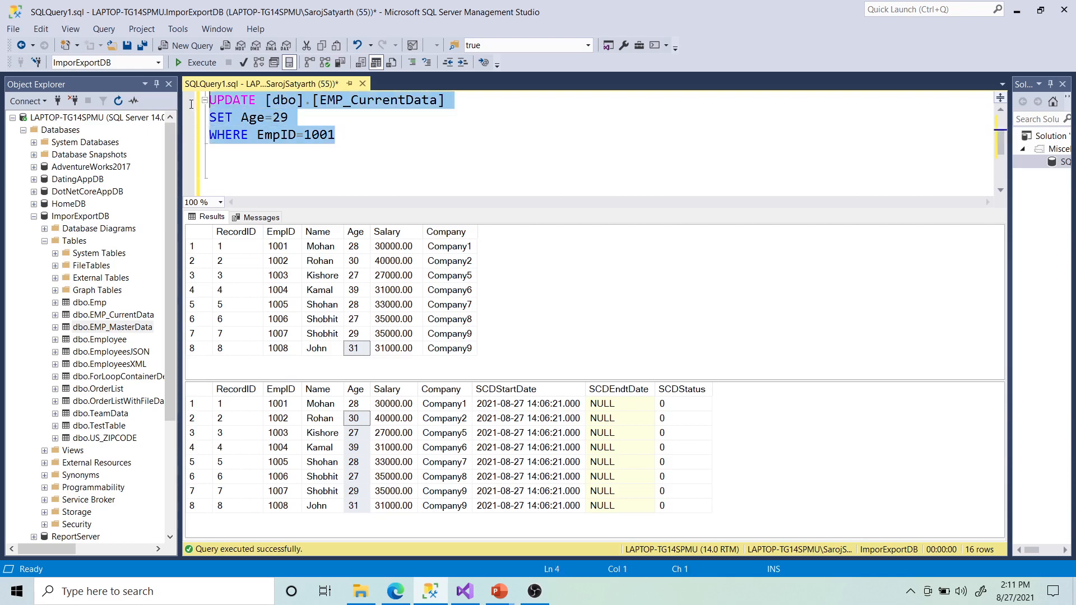
{"action": "left_click", "coordinate": [196, 62]}
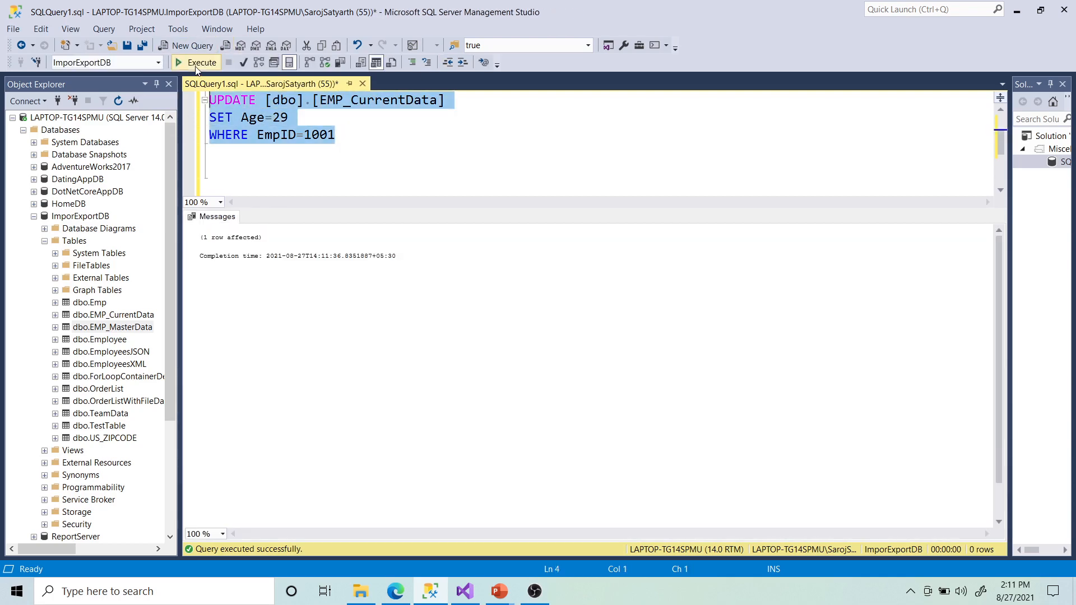
Step: Execute only the two SELECT statements and check the Age values in EMP_CurrentData
{"action": "scroll", "coordinate": [442, 165], "scroll_direction": "up", "scroll_amount": 1}
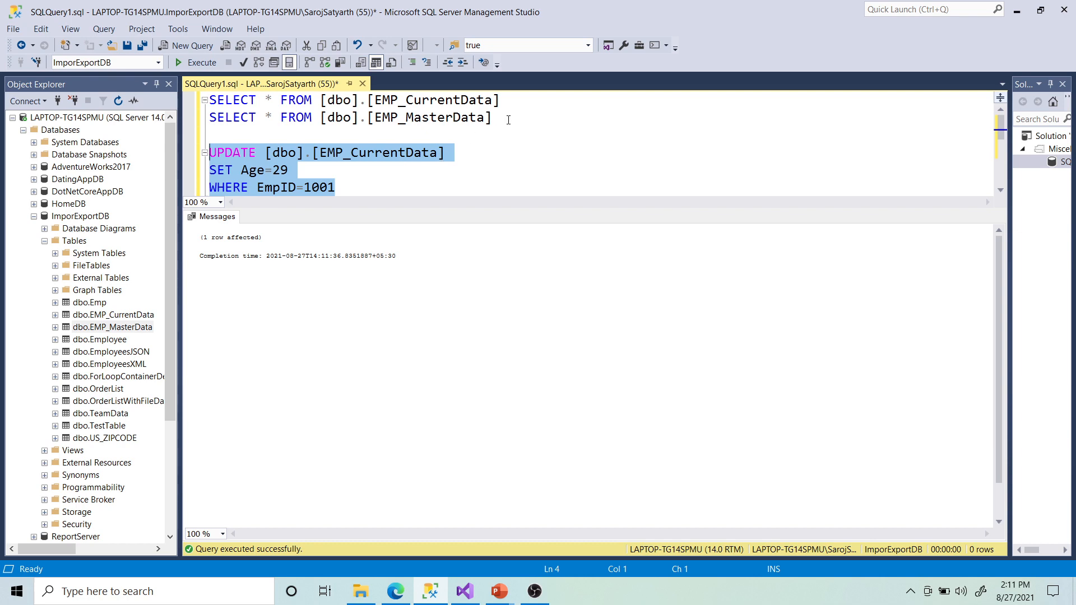
{"action": "left_click_drag", "start_coordinate": [508, 120], "coordinate": [209, 100]}
{"action": "left_click", "coordinate": [196, 63]}
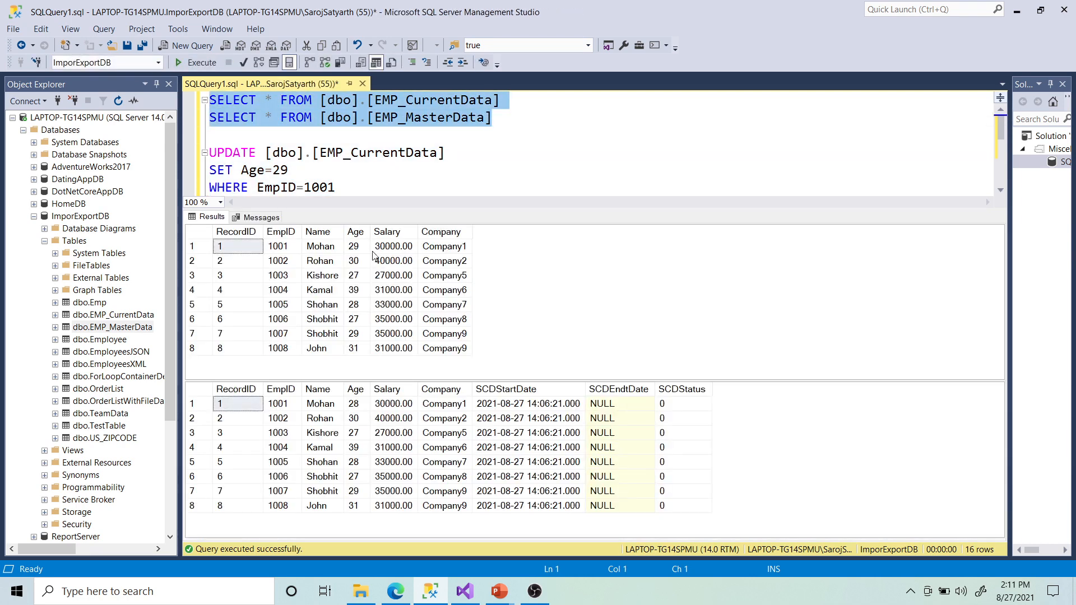
{"action": "left_click", "coordinate": [357, 262]}
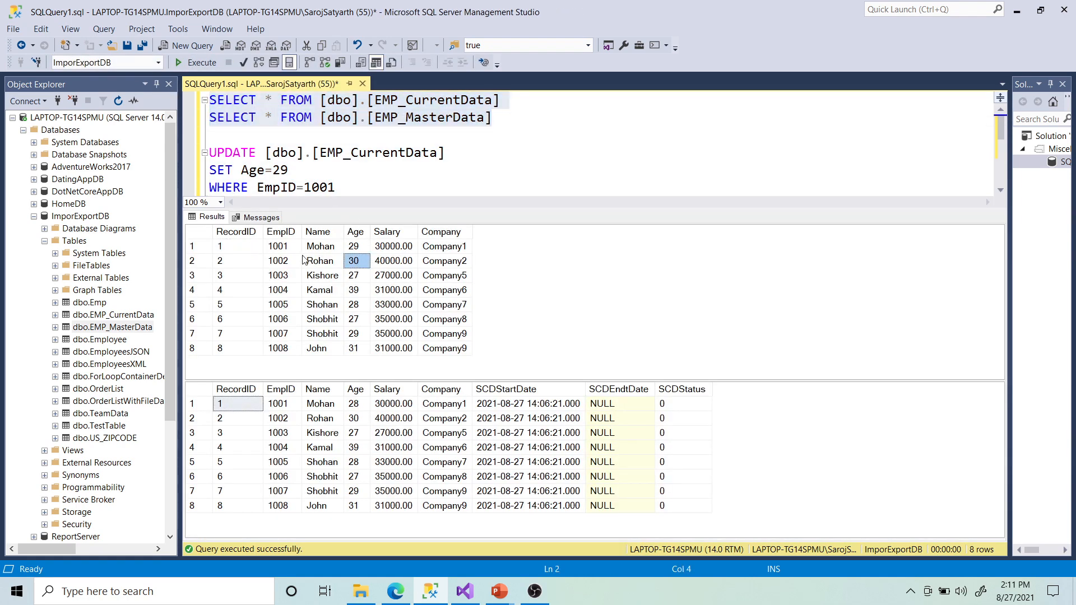
Step: Change the UPDATE statement to set Age=31 for EmpID=1002 and execute only that statement
{"action": "left_click", "coordinate": [335, 187]}
{"action": "key", "text": "BackSpace"}
{"action": "type", "text": "2"}
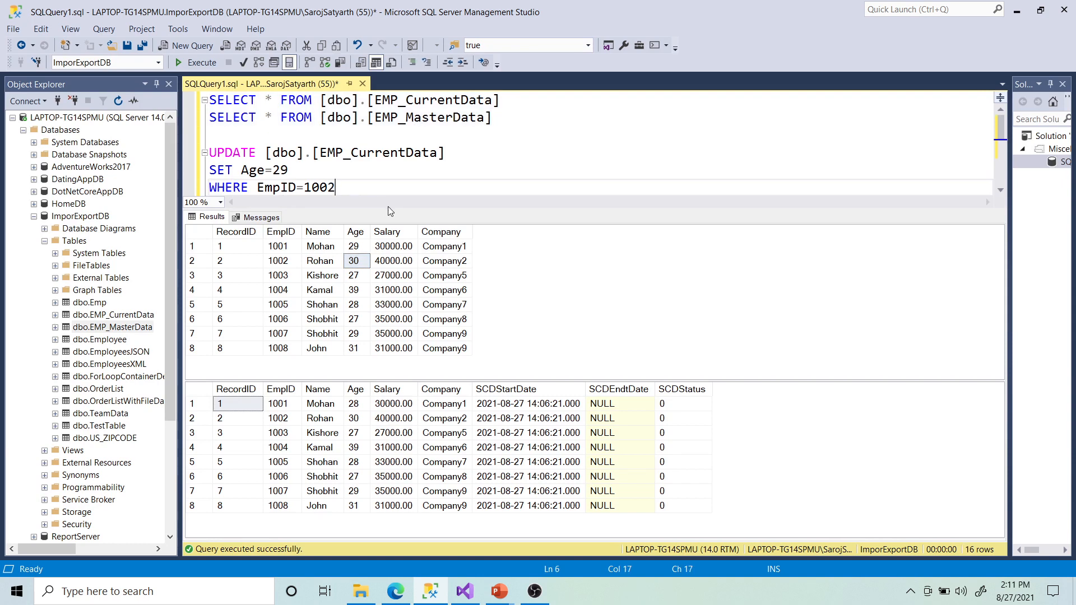
{"action": "left_click", "coordinate": [325, 172]}
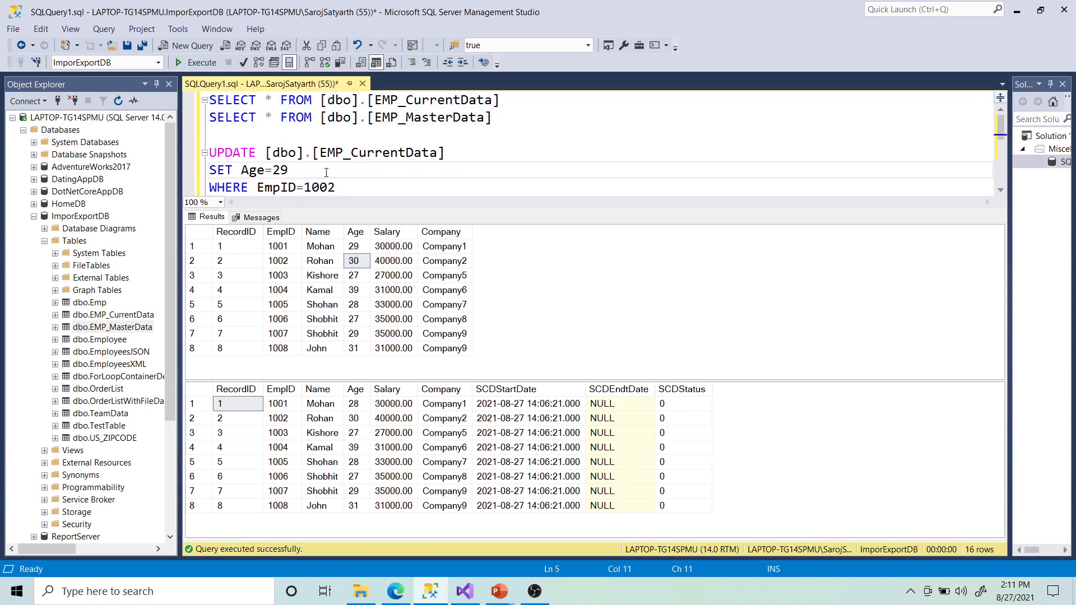
{"action": "key", "text": "BackSpace"}
{"action": "key", "text": "BackSpace"}
{"action": "type", "text": "31"}
{"action": "left_click_drag", "start_coordinate": [357, 184], "coordinate": [174, 163]}
{"action": "left_click", "coordinate": [330, 175]}
{"action": "left_click_drag", "start_coordinate": [336, 187], "coordinate": [208, 152]}
{"action": "left_click", "coordinate": [194, 62]}
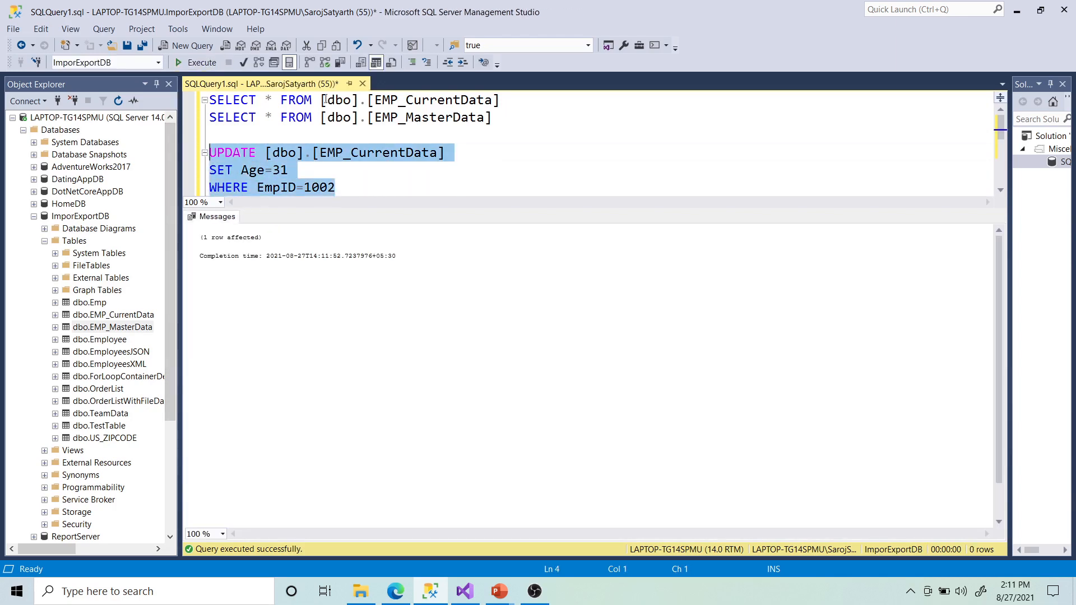
Step: Execute only the two SELECT statements to reload the EMP_CurrentData and EMP_MasterData results
{"action": "left_click_drag", "start_coordinate": [492, 117], "coordinate": [208, 100]}
{"action": "left_click", "coordinate": [194, 62]}
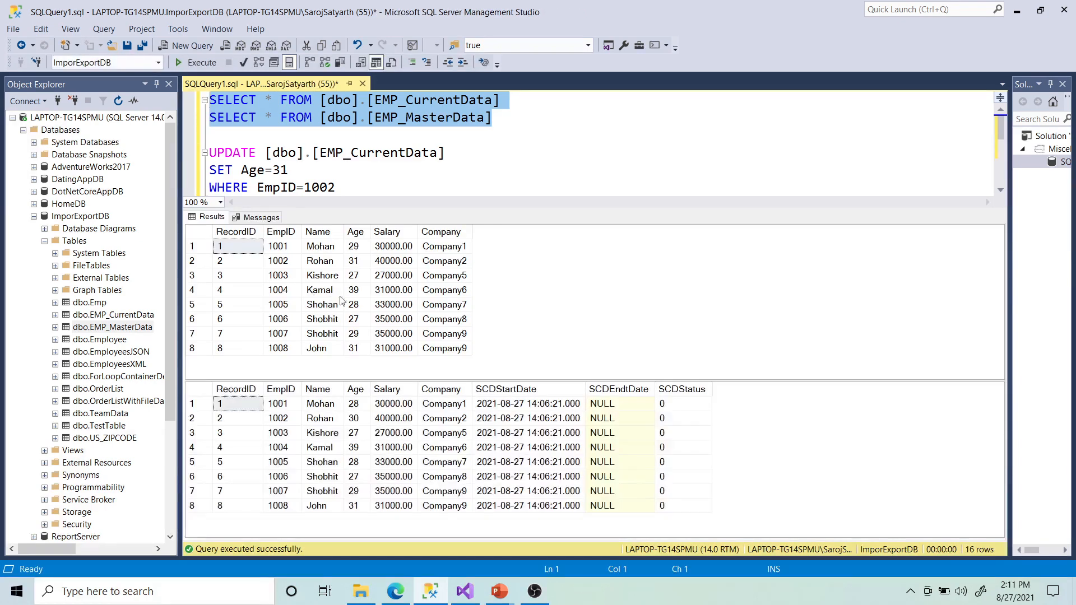
Step: Change the UPDATE statement to set Age=29 for EmpID=1003 and execute only that statement
{"action": "left_click", "coordinate": [283, 275]}
{"action": "left_click", "coordinate": [337, 180]}
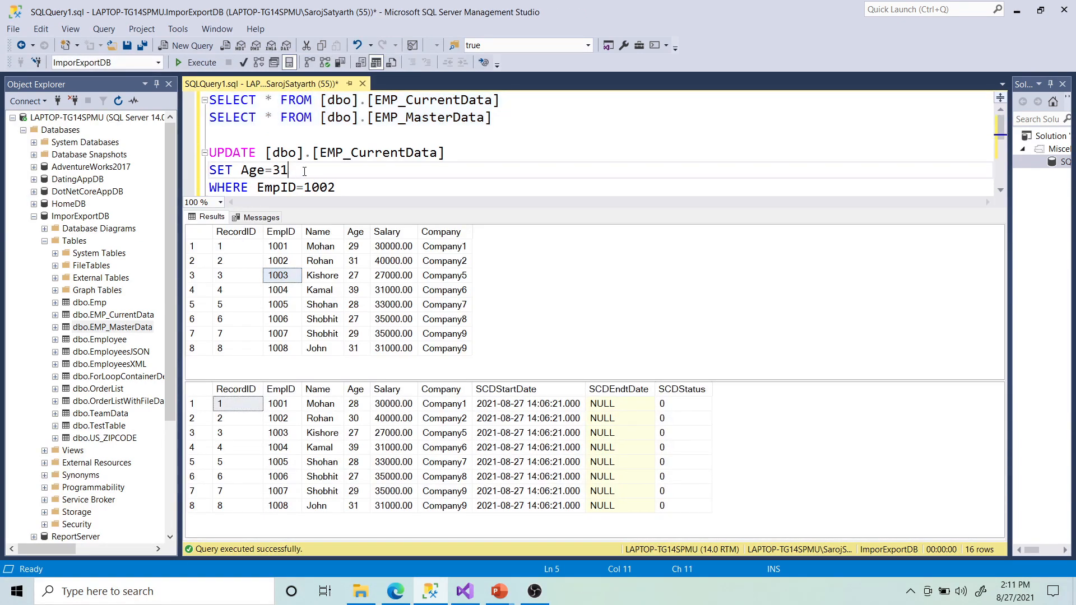
{"action": "left_click", "coordinate": [337, 187]}
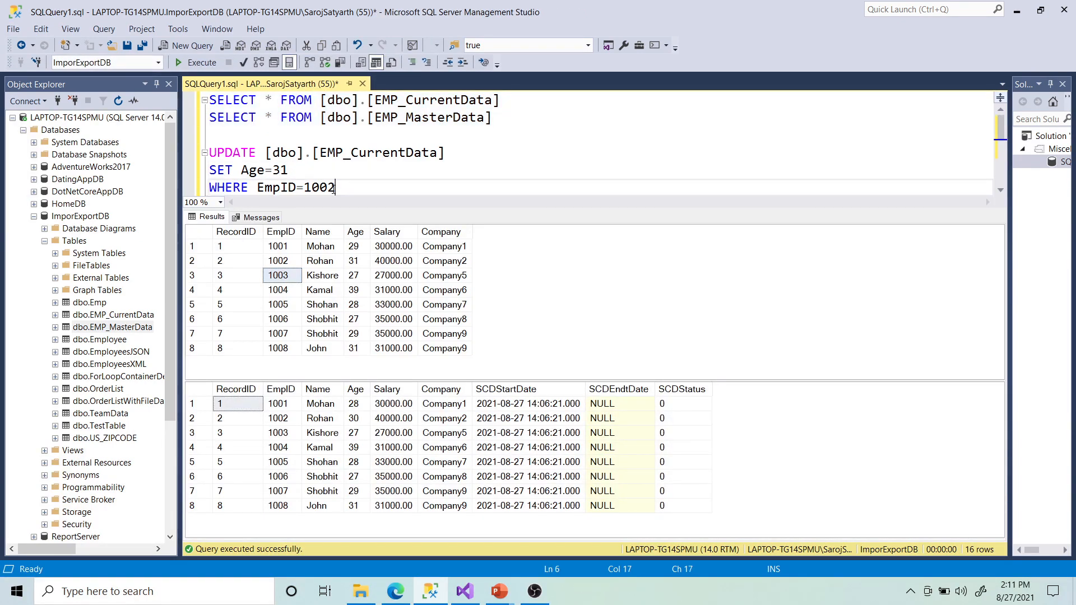
{"action": "type", "text": "3"}
{"action": "left_click", "coordinate": [353, 275]}
{"action": "left_click", "coordinate": [318, 171]}
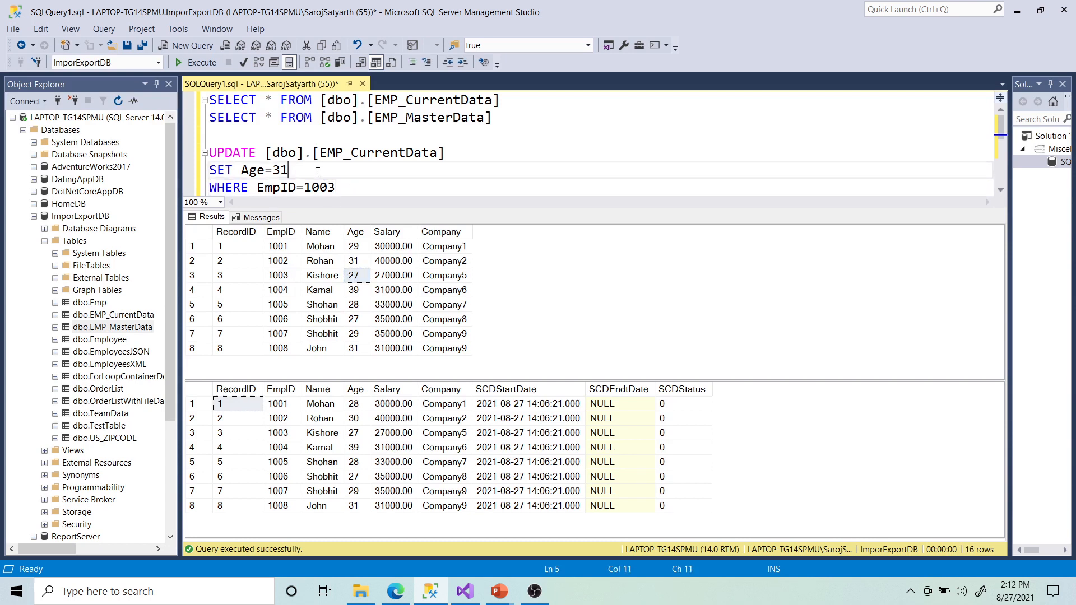
{"action": "key", "text": "BackSpace"}
{"action": "type", "text": "29"}
{"action": "left_click_drag", "start_coordinate": [350, 188], "coordinate": [209, 153]}
{"action": "left_click", "coordinate": [197, 63]}
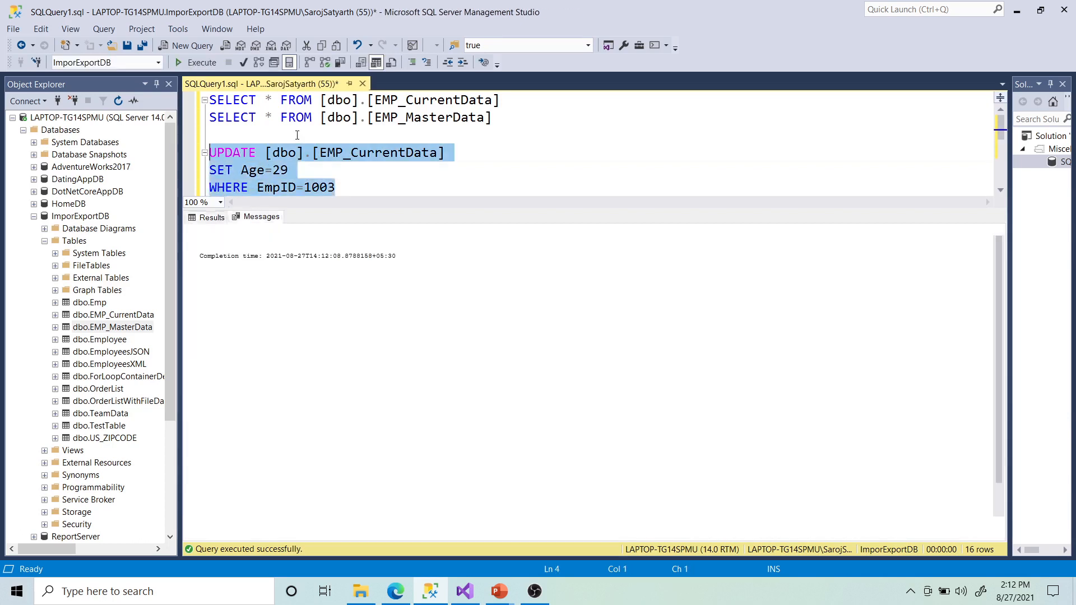
Step: Execute only the two SELECT statements, and restart the SCD.dtsx package run in Visual Studio
{"action": "left_click_drag", "start_coordinate": [516, 122], "coordinate": [209, 99]}
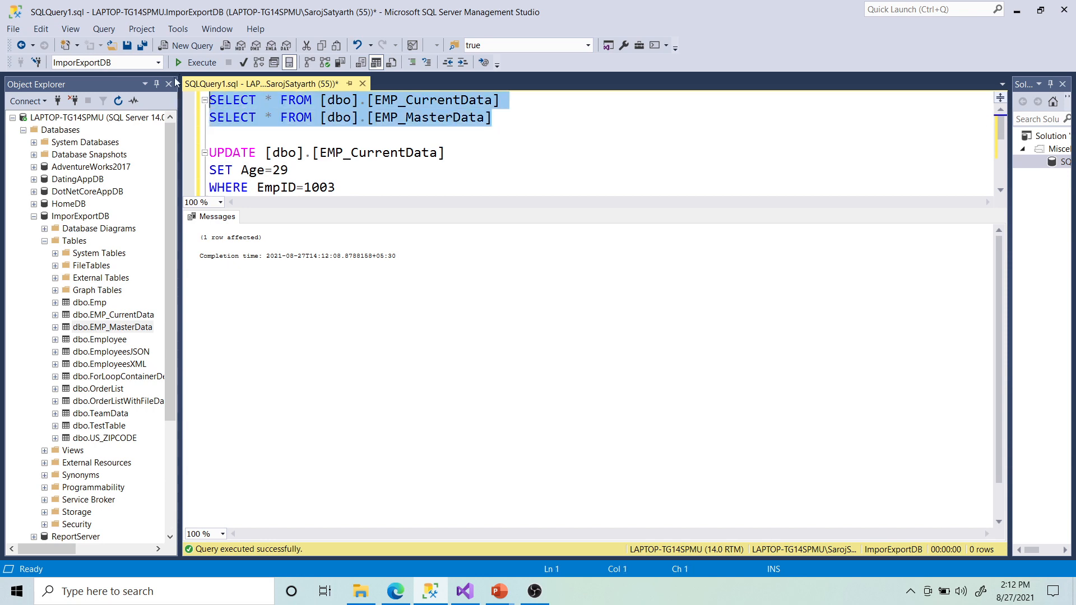
{"action": "left_click", "coordinate": [198, 62]}
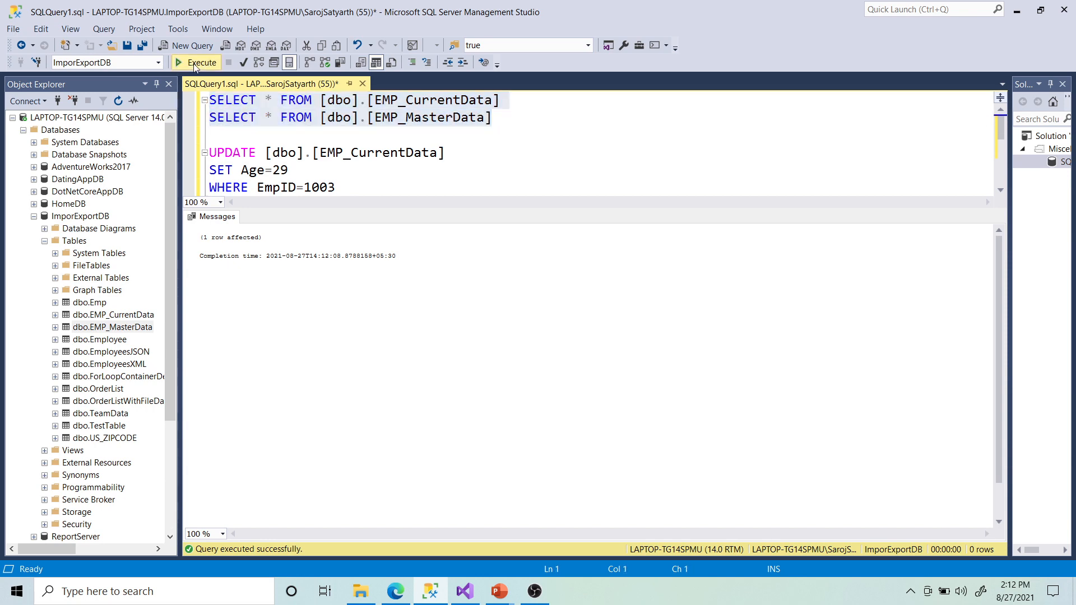
{"action": "left_click", "coordinate": [465, 591]}
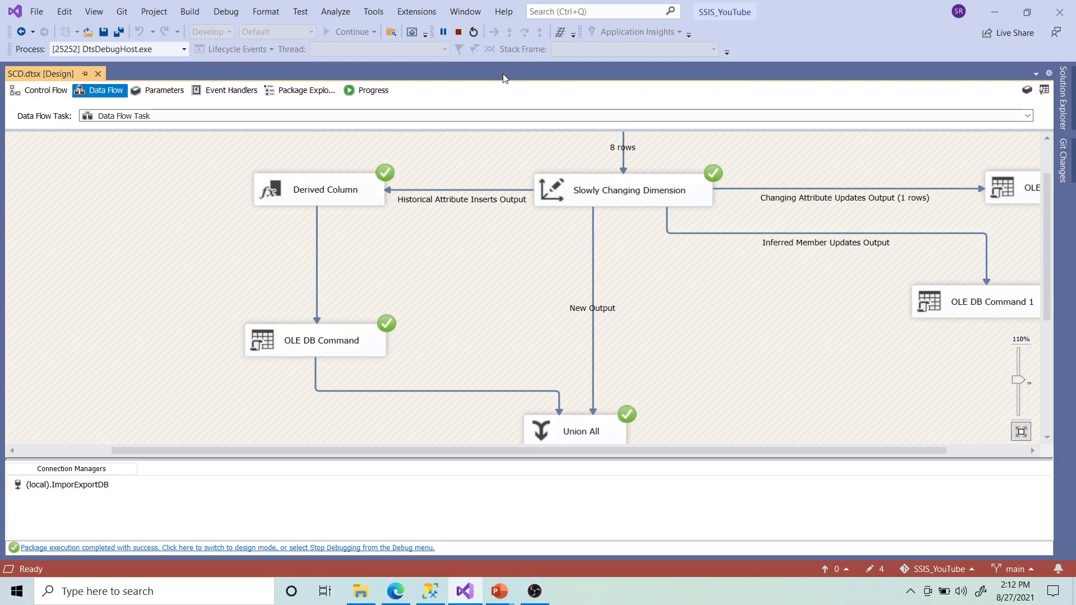
{"action": "left_click", "coordinate": [473, 32]}
Step: Back in SQL Server Management Studio, rerun only the two SELECT statements and compare the first three employees' Age values in both tables
{"action": "left_click", "coordinate": [430, 591]}
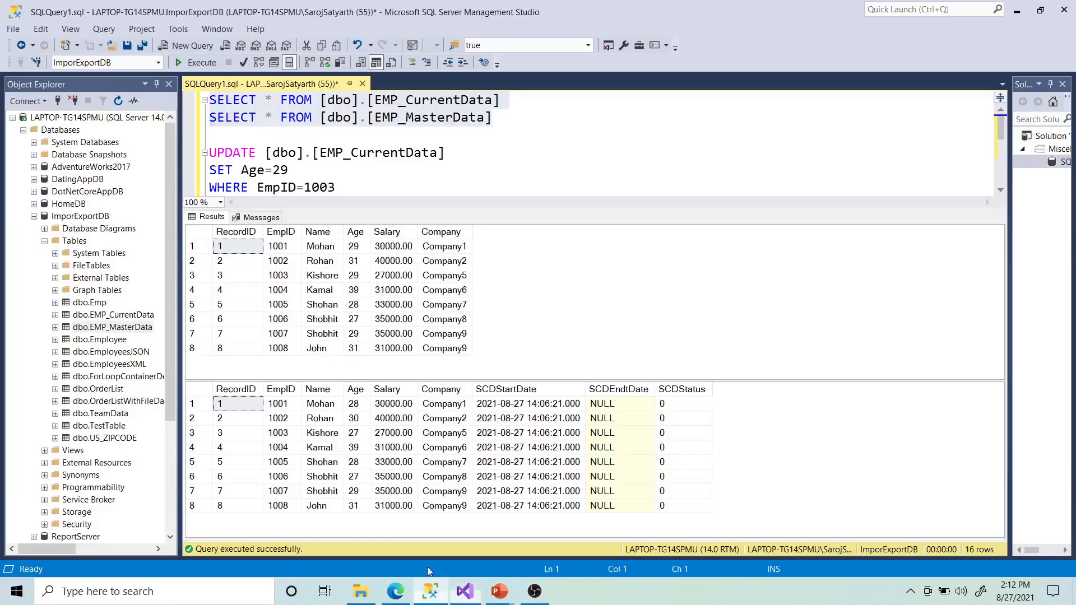
{"action": "left_click", "coordinate": [359, 408]}
{"action": "left_click", "coordinate": [358, 420]}
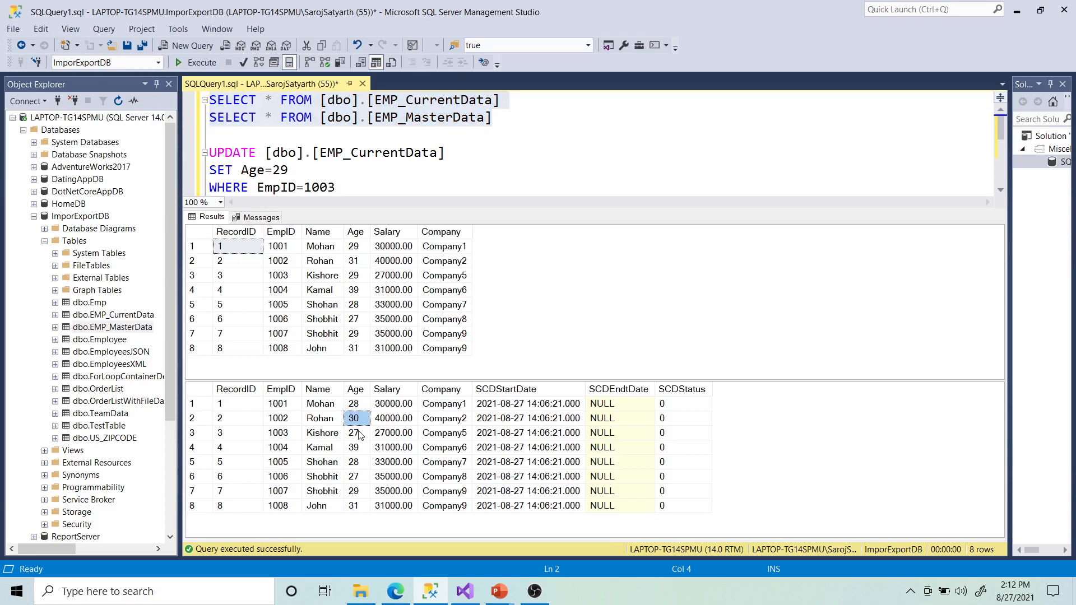
{"action": "left_click", "coordinate": [358, 435]}
{"action": "left_click_drag", "start_coordinate": [492, 129], "coordinate": [209, 100]}
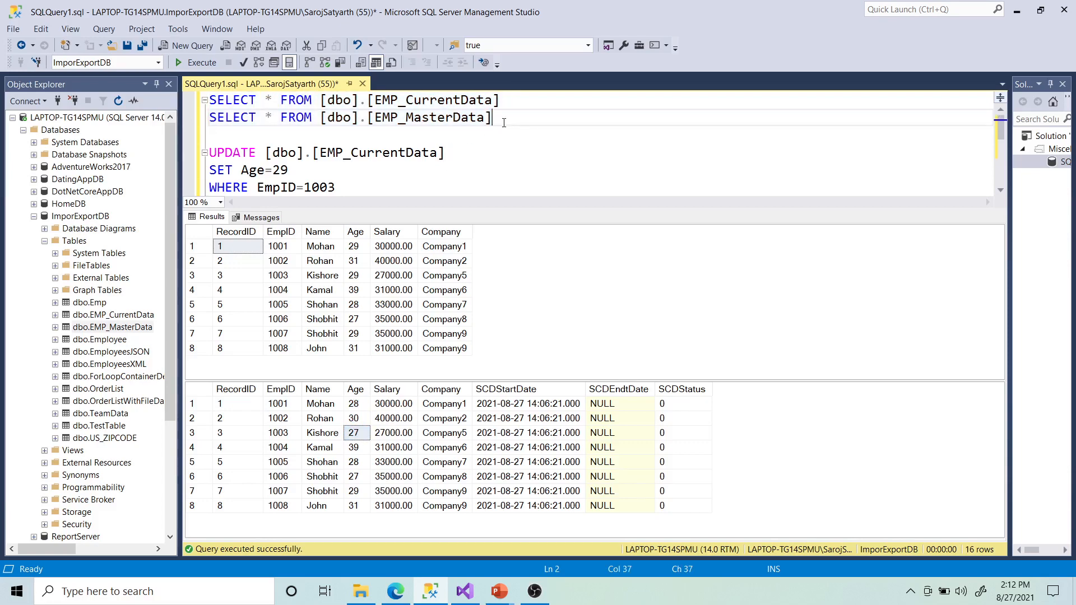
{"action": "left_click", "coordinate": [190, 62]}
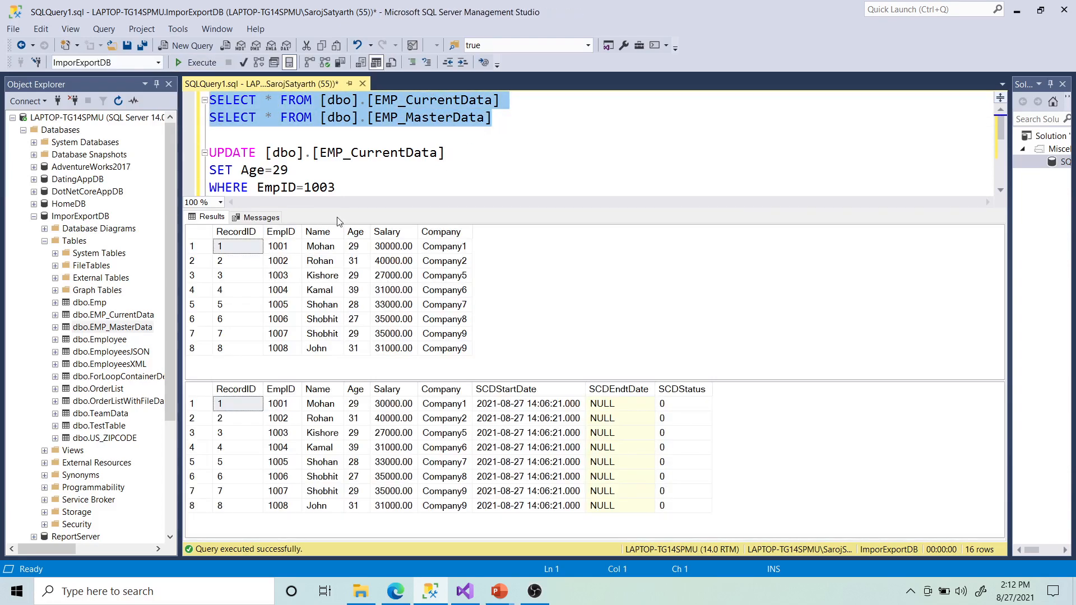
{"action": "left_click_drag", "start_coordinate": [353, 247], "coordinate": [353, 275]}
{"action": "left_click_drag", "start_coordinate": [356, 409], "coordinate": [357, 438]}
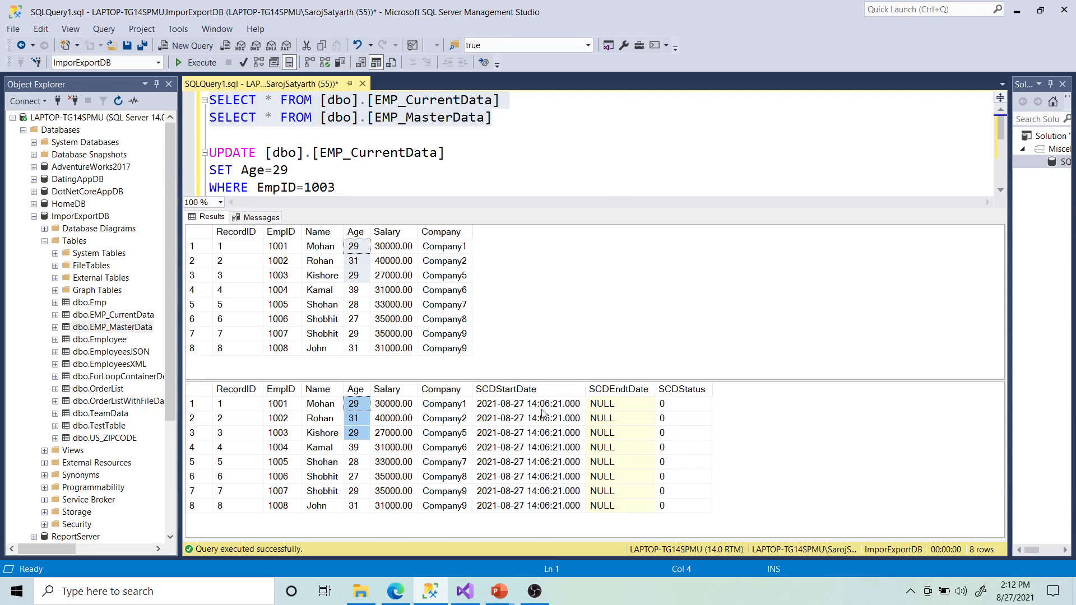
{"action": "left_click_drag", "start_coordinate": [474, 389], "coordinate": [424, 389]}
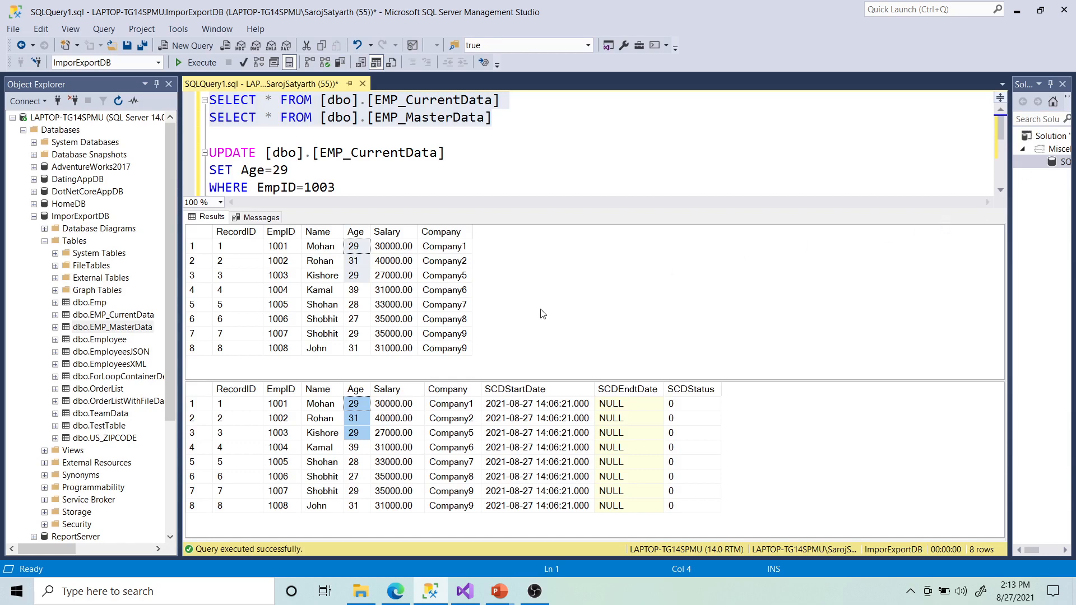
Step: Change the UPDATE statement to set Salary=31000 for EmpID=1003 and execute only that statement
{"action": "left_click", "coordinate": [344, 188]}
{"action": "left_click", "coordinate": [307, 164]}
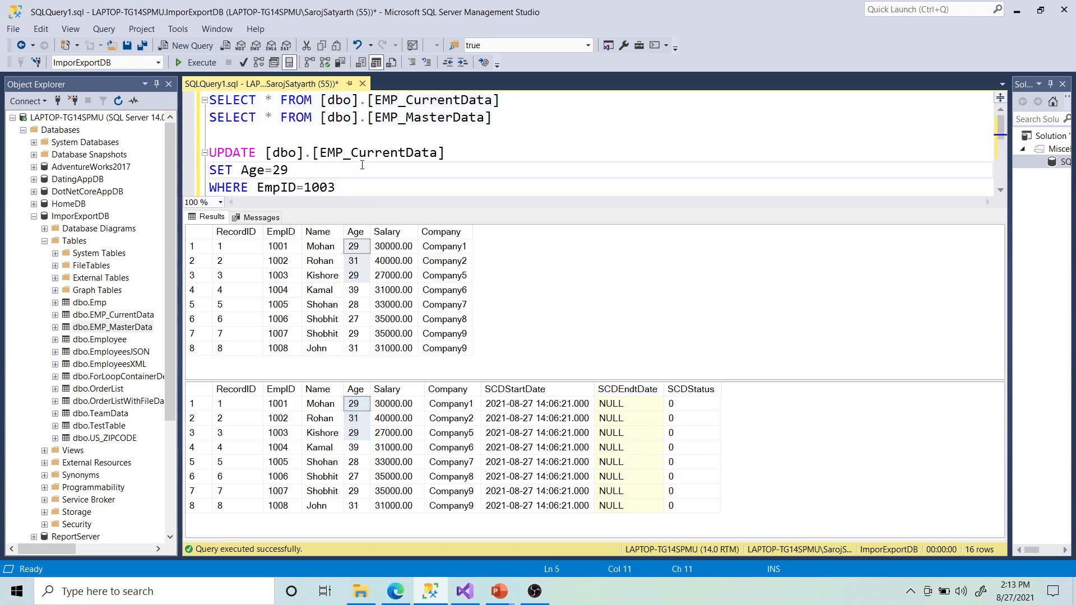
{"action": "key", "text": "BackSpace"}
{"action": "key", "text": "BackSpace"}
{"action": "key", "text": "BackSpace"}
{"action": "key", "text": "BackSpace"}
{"action": "key", "text": "BackSpace"}
{"action": "type", "text": "Salary"}
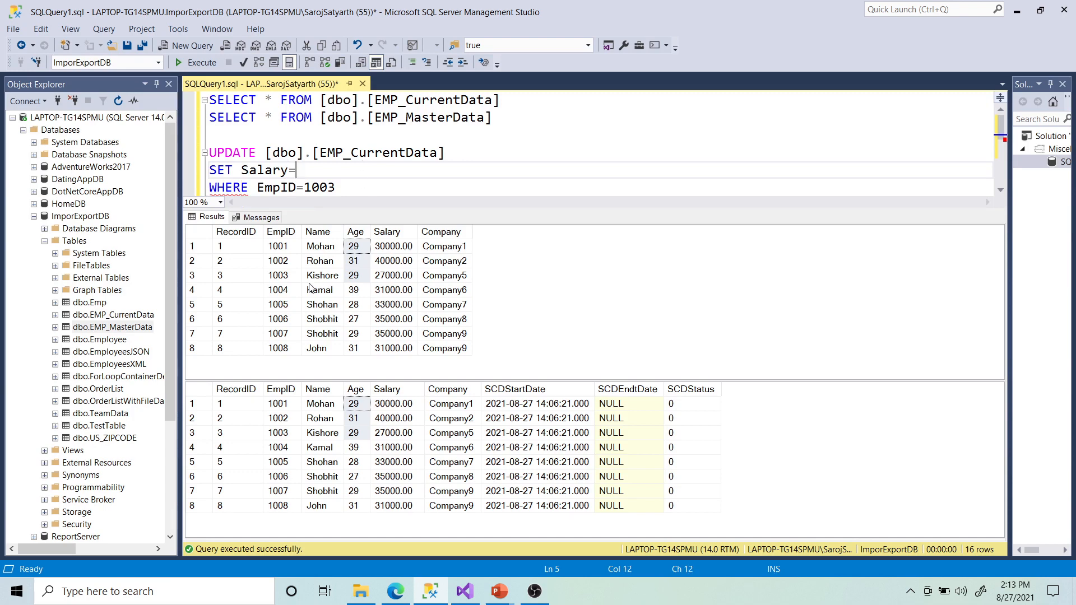
{"action": "left_click", "coordinate": [282, 277]}
{"action": "left_click", "coordinate": [391, 280]}
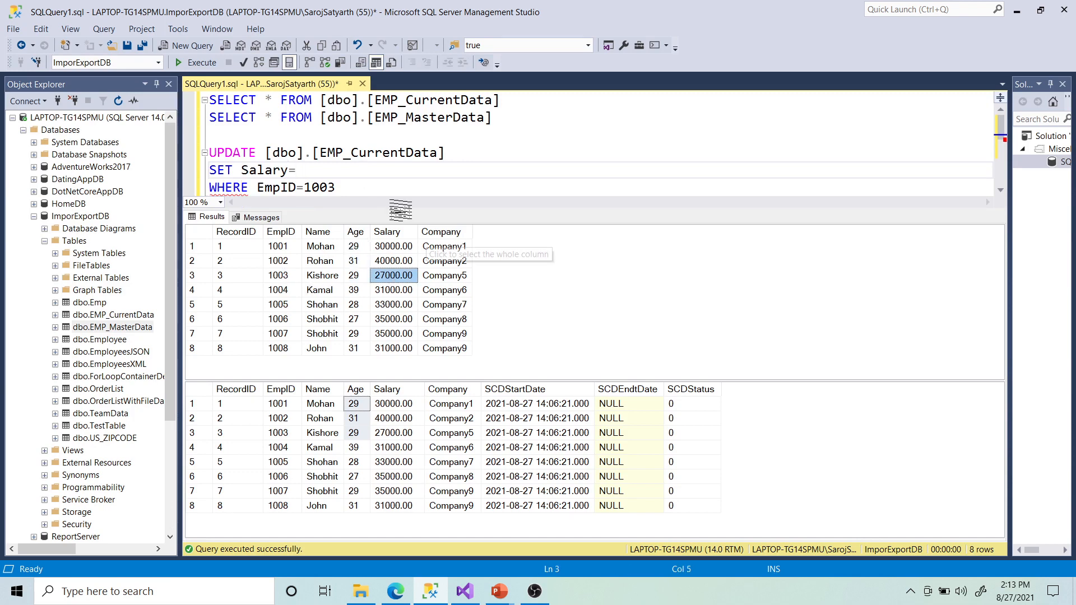
{"action": "left_click", "coordinate": [332, 168]}
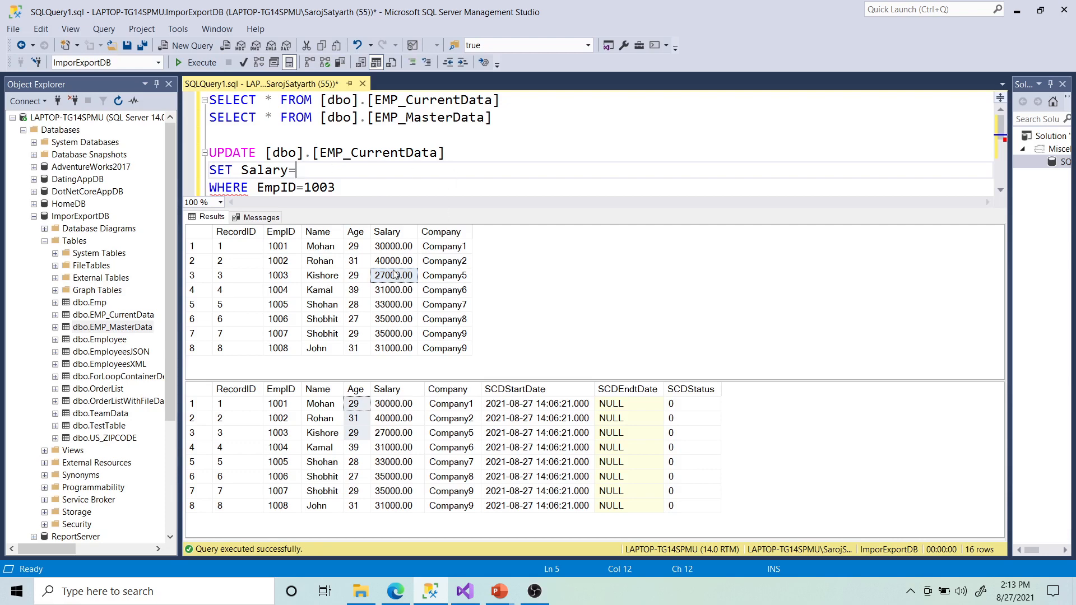
{"action": "type", "text": "31000"}
{"action": "left_click_drag", "start_coordinate": [377, 185], "coordinate": [209, 152]}
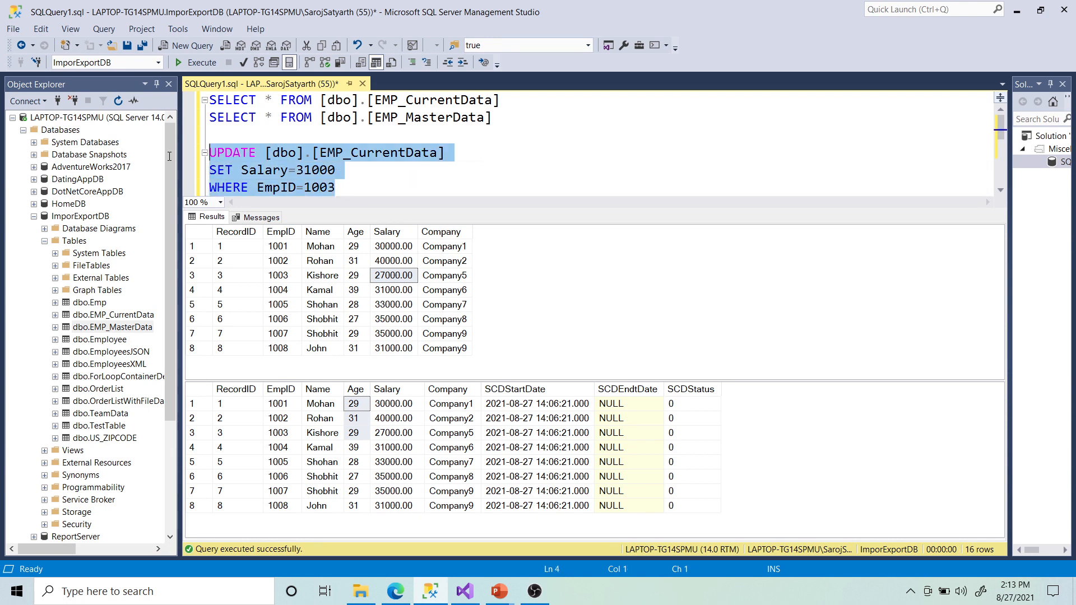
{"action": "left_click", "coordinate": [196, 62]}
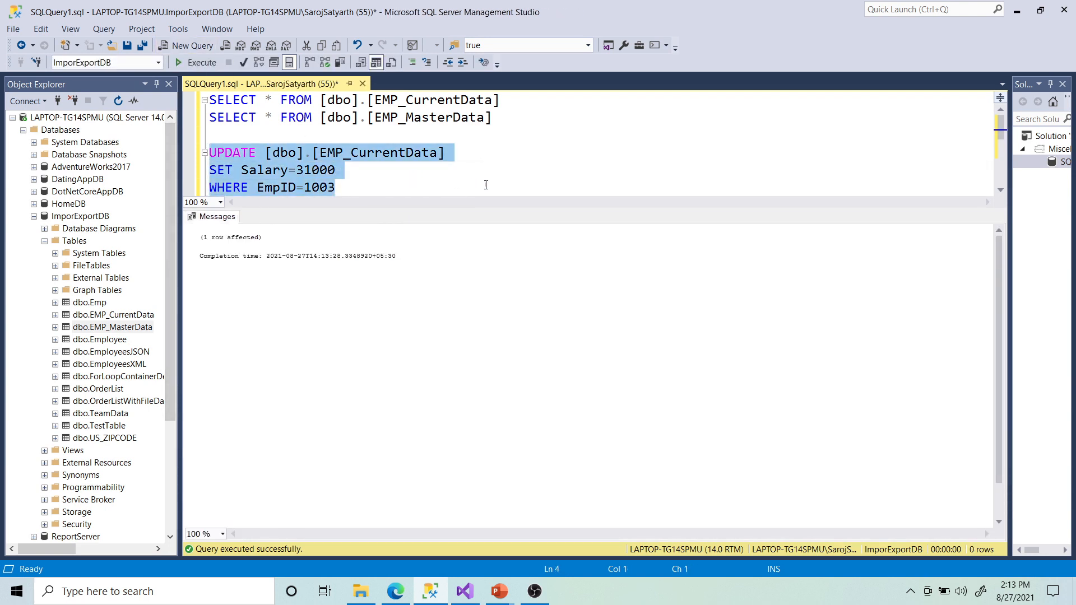
Step: Execute only the two SELECT statements and compare the EmpID 1003 row in EMP_MasterData and EMP_CurrentData
{"action": "left_click_drag", "start_coordinate": [496, 117], "coordinate": [209, 100]}
{"action": "left_click", "coordinate": [196, 62]}
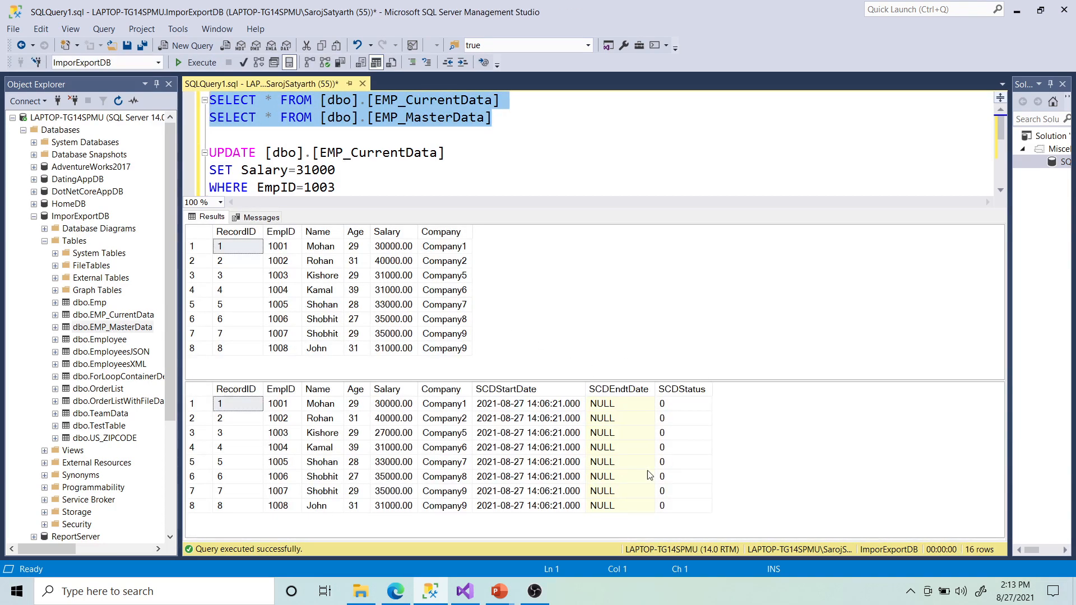
{"action": "left_click", "coordinate": [192, 433]}
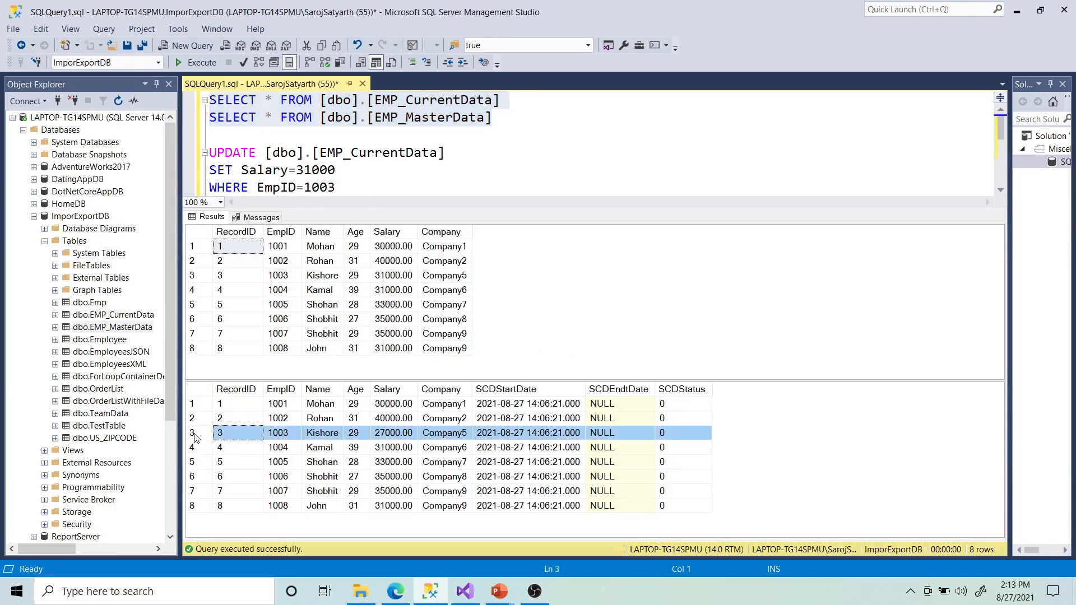
{"action": "left_click", "coordinate": [192, 275]}
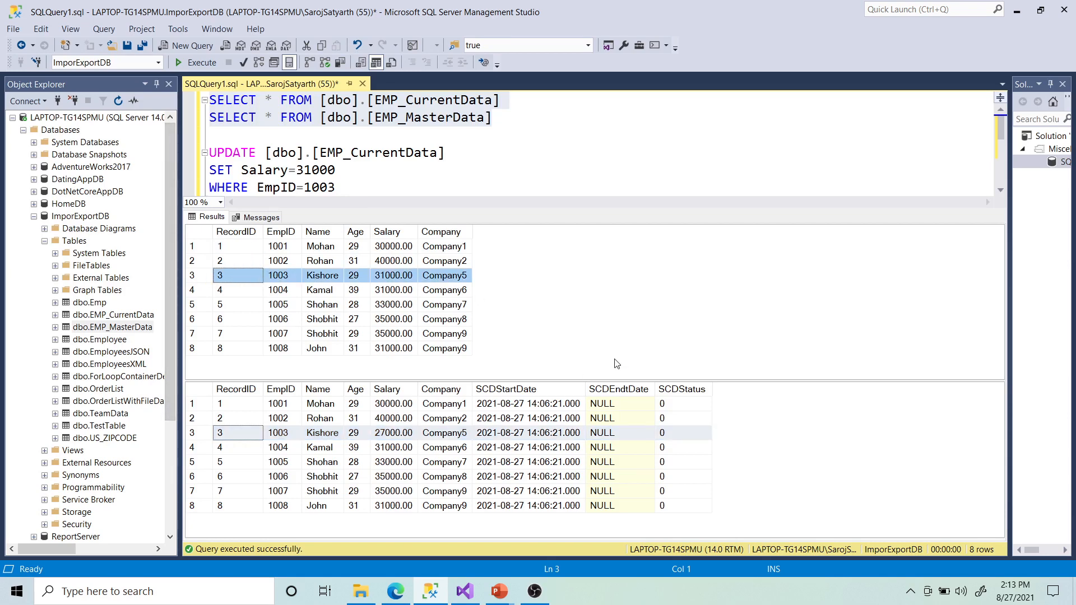
Step: Switch to Visual Studio, restart the SCD.dtsx package run and examine the row flow through the data flow components
{"action": "left_click", "coordinate": [464, 591]}
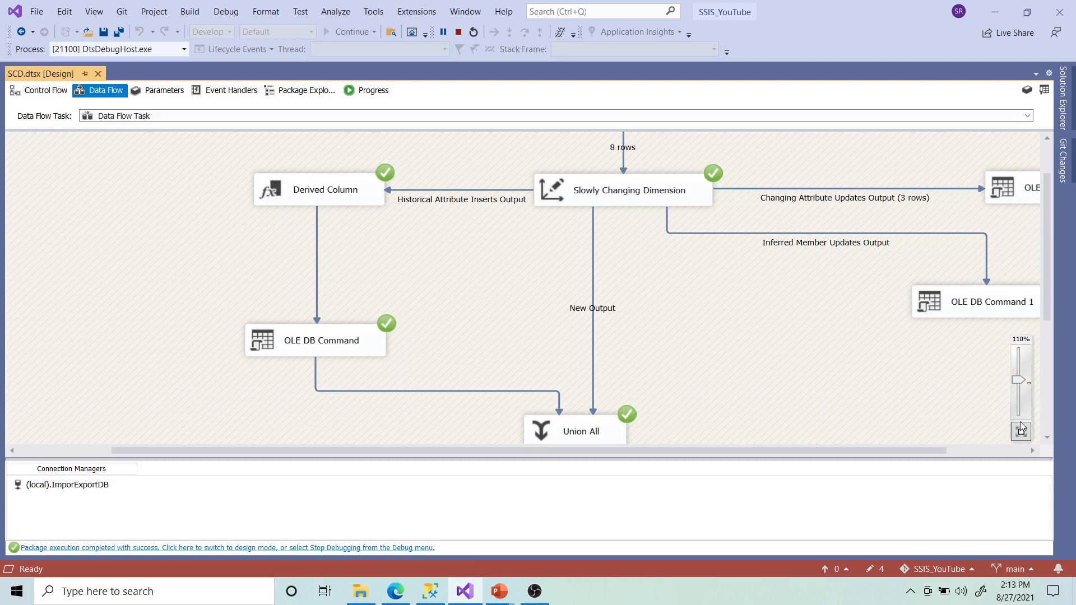
{"action": "left_click_drag", "start_coordinate": [1018, 381], "coordinate": [1020, 397]}
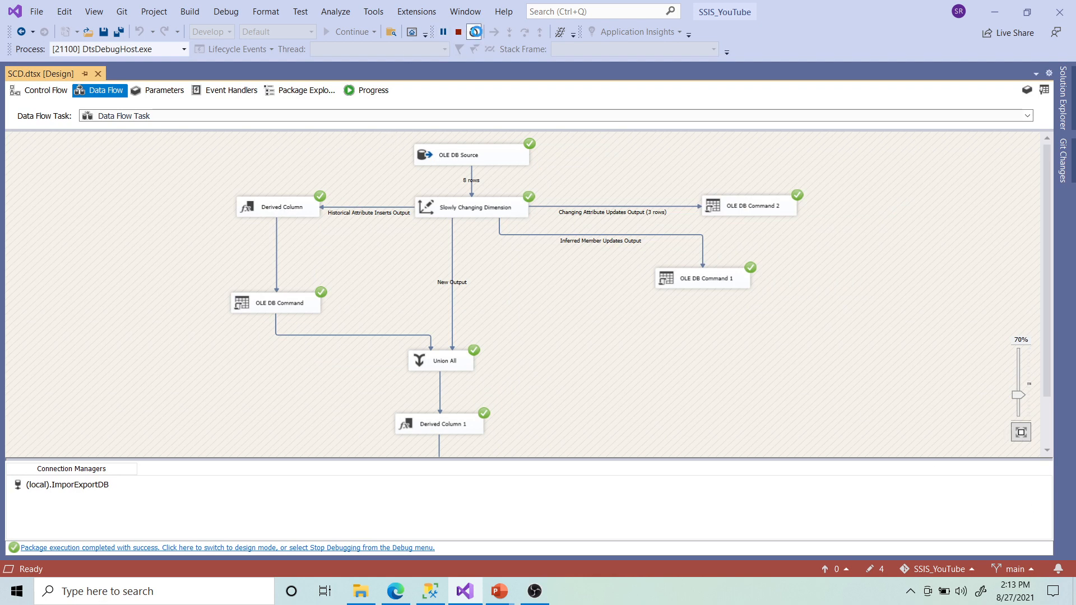
{"action": "left_click", "coordinate": [475, 32]}
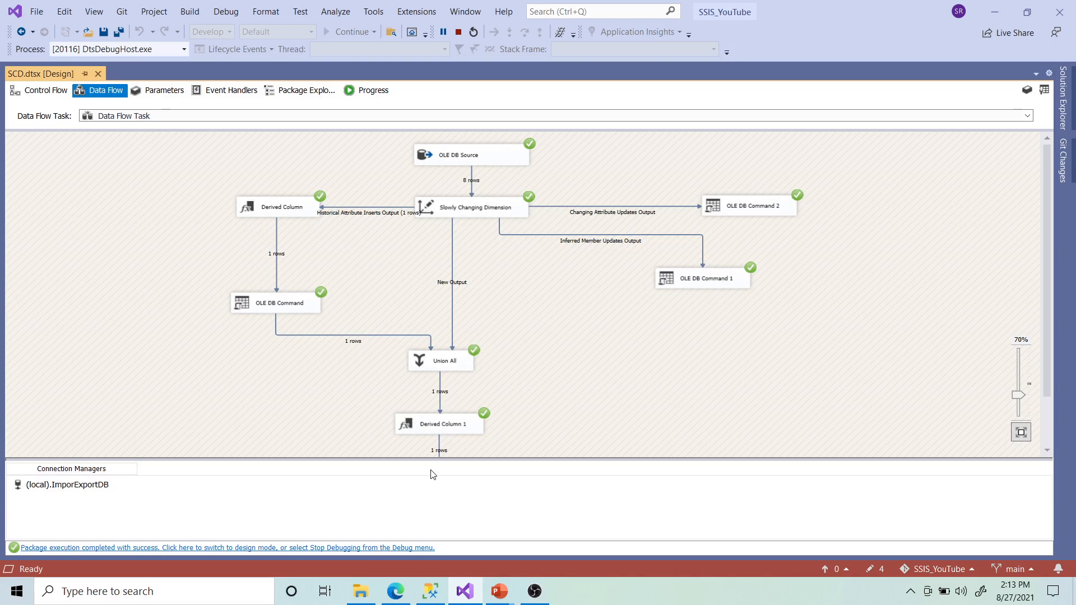
{"action": "scroll", "coordinate": [459, 412], "scroll_direction": "down", "scroll_amount": 3}
{"action": "scroll", "coordinate": [465, 425], "scroll_direction": "up", "scroll_amount": 3}
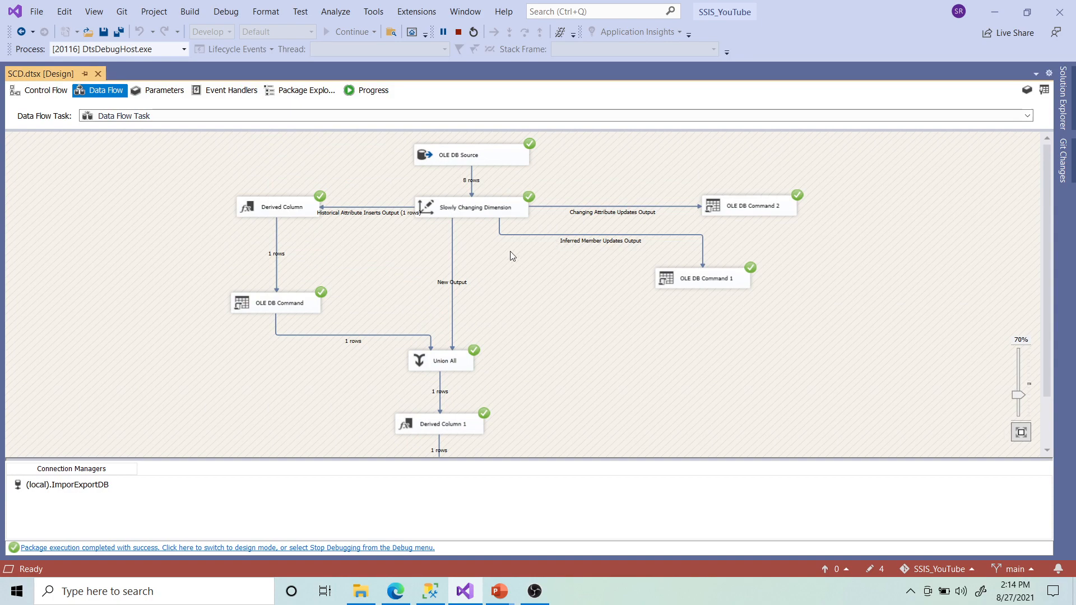
Step: Return to SQL Server Management Studio, rerun only the two SELECT statements and examine the EmpID 1003 rows in EMP_MasterData
{"action": "left_click", "coordinate": [430, 591]}
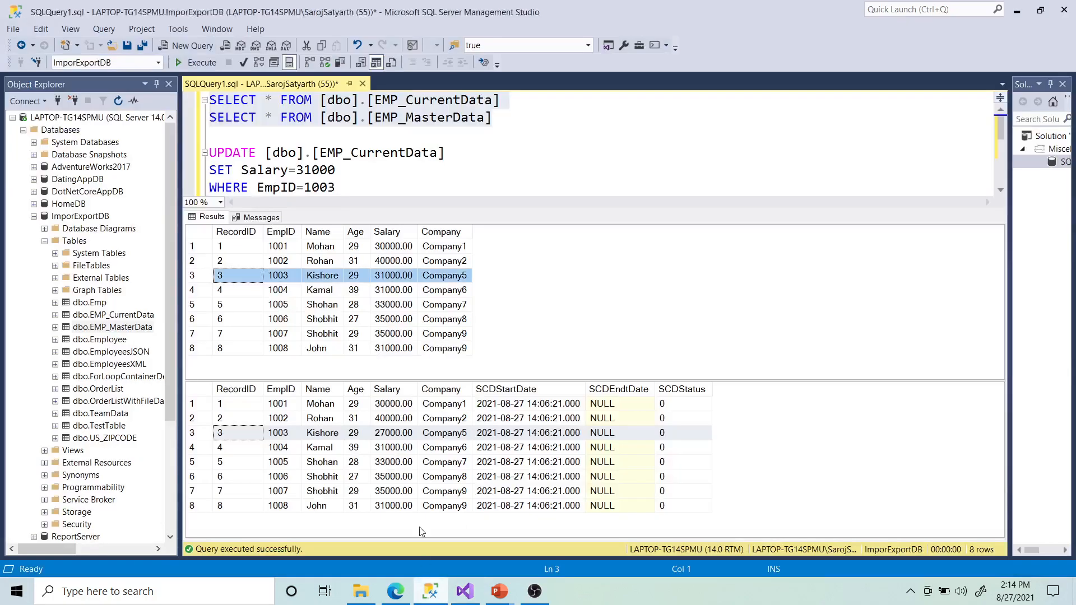
{"action": "left_click", "coordinate": [532, 156]}
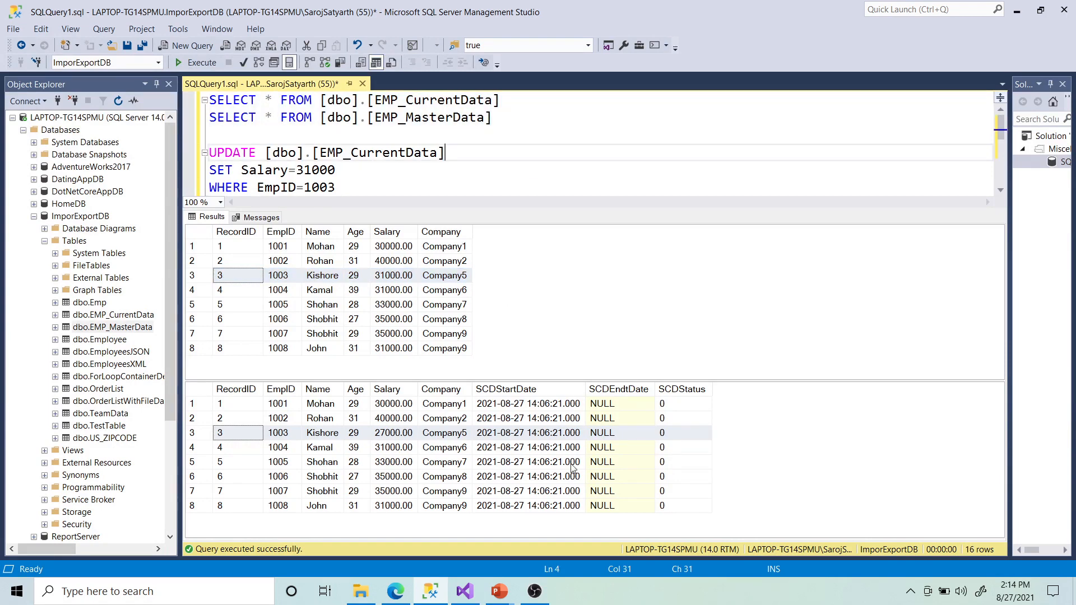
{"action": "left_click_drag", "start_coordinate": [493, 117], "coordinate": [209, 99]}
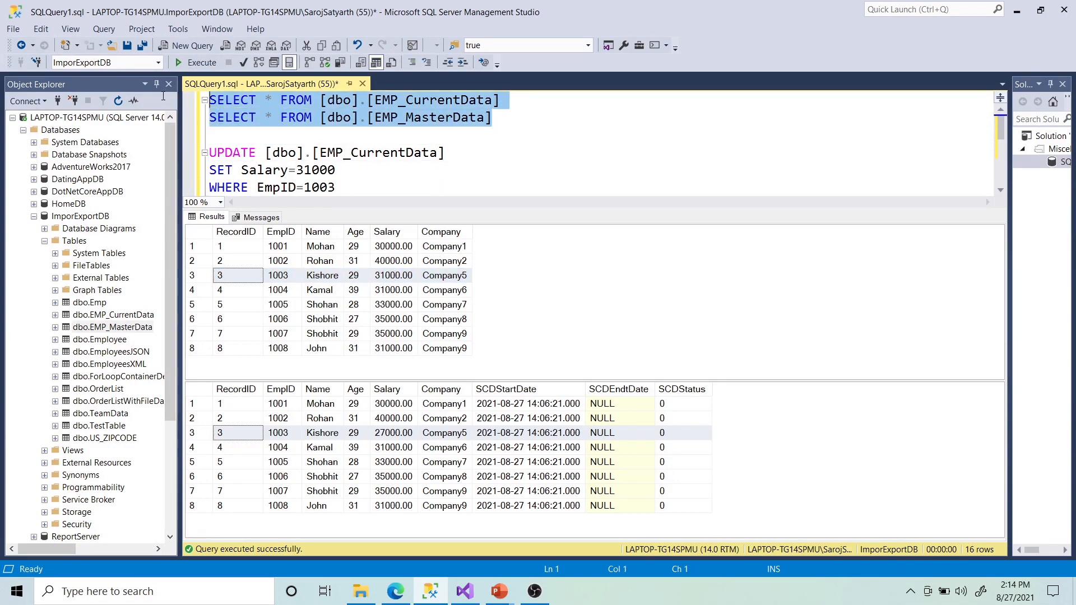
{"action": "left_click", "coordinate": [202, 63]}
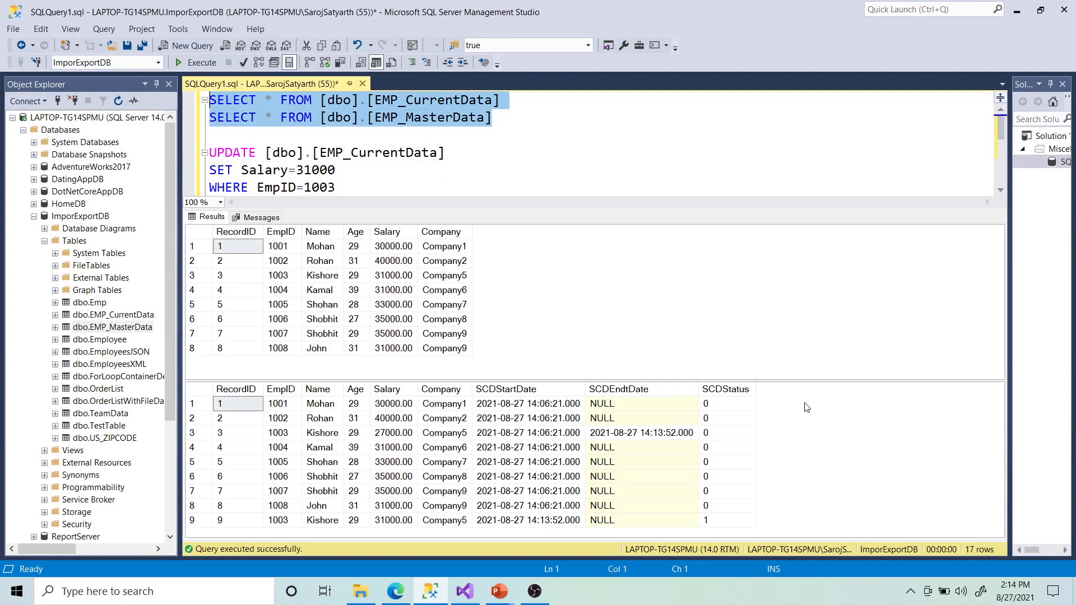
{"action": "left_click", "coordinate": [192, 434]}
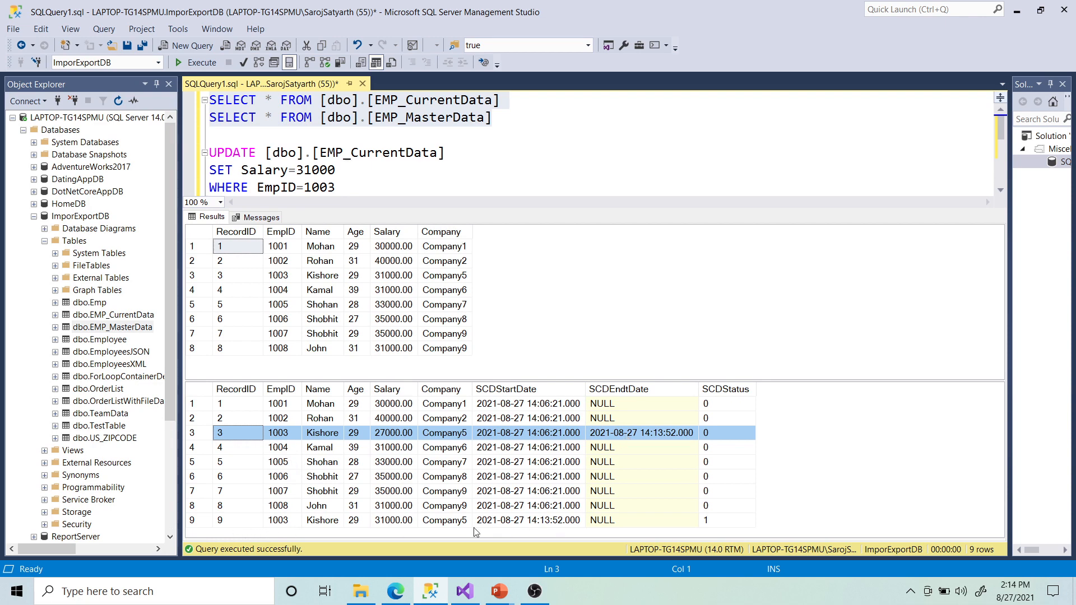
{"action": "left_click", "coordinate": [194, 522]}
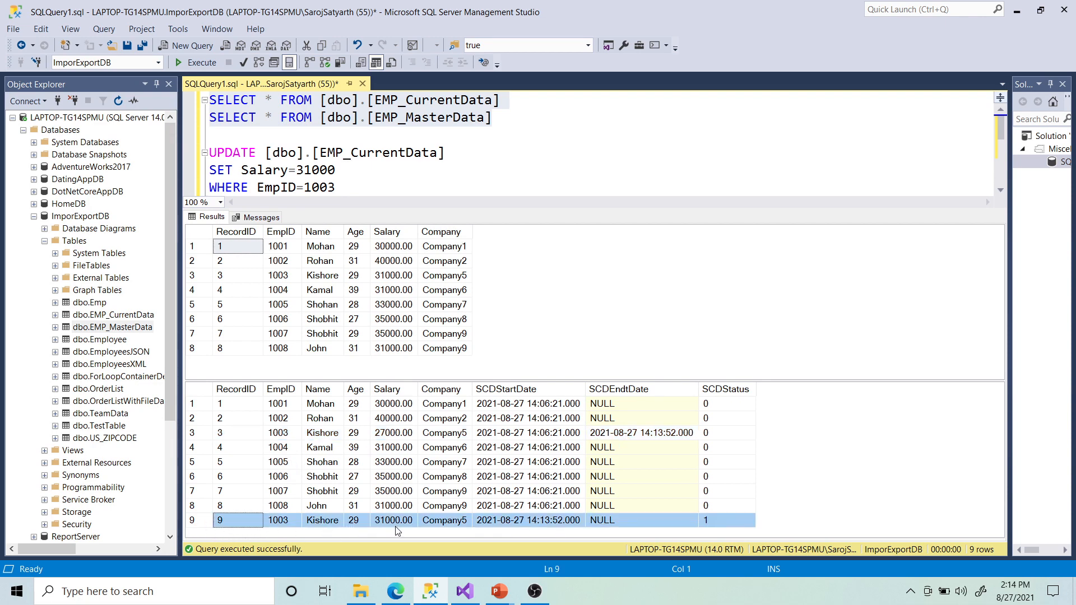
{"action": "left_click", "coordinate": [218, 435]}
{"action": "left_click", "coordinate": [196, 436]}
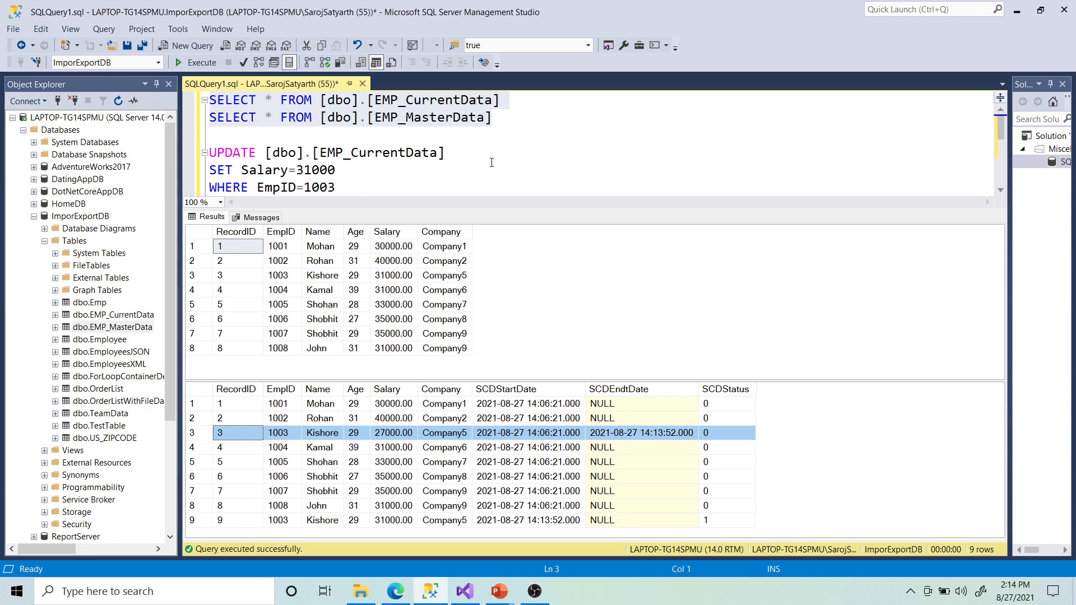
Step: Replace the UPDATE keyword with SELECT * FROM in the statement that filters on EmpID=1003
{"action": "left_click", "coordinate": [373, 181]}
{"action": "left_click_drag", "start_coordinate": [354, 173], "coordinate": [209, 168]}
{"action": "left_click_drag", "start_coordinate": [372, 170], "coordinate": [209, 152]}
{"action": "left_click", "coordinate": [270, 160]}
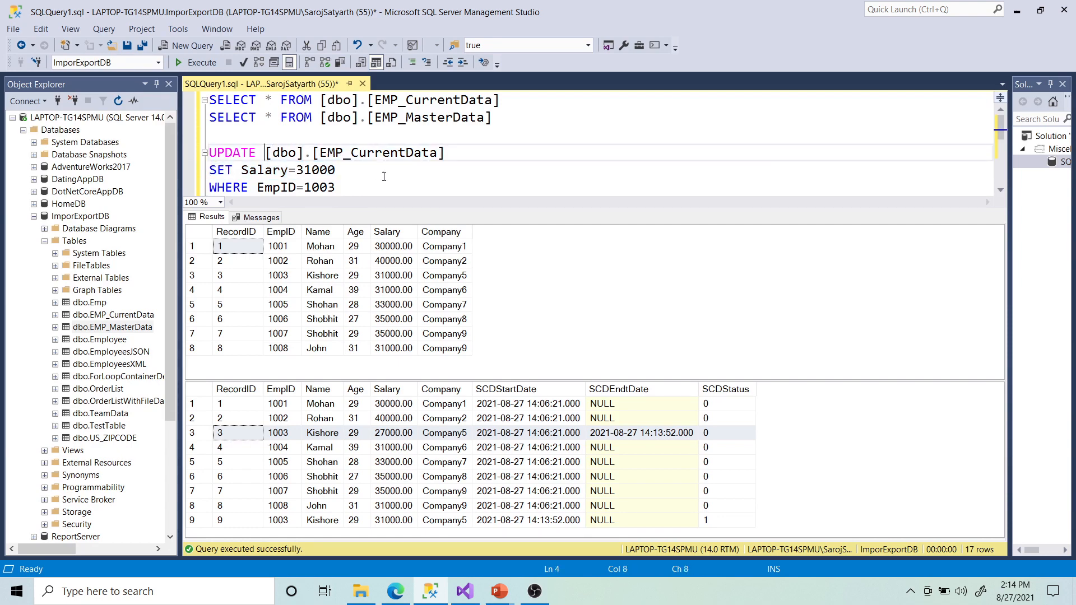
{"action": "key", "text": "BackSpace"}
{"action": "key", "text": "BackSpace"}
{"action": "key", "text": "BackSpace"}
{"action": "key", "text": "BackSpace"}
{"action": "key", "text": "BackSpace"}
{"action": "key", "text": "BackSpace"}
{"action": "key", "text": "BackSpace"}
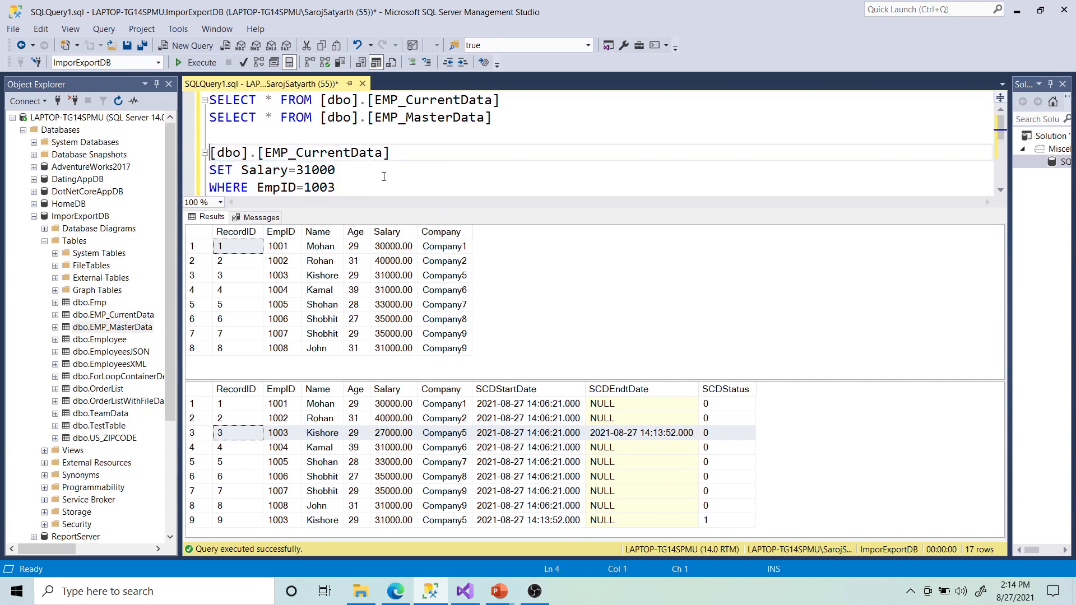
{"action": "type", "text": "SELECT * FROM"}
Step: Change the new SELECT statement's table to [dbo].[EMP_MasterData] and delete its SET Salary=31000 line
{"action": "left_click_drag", "start_coordinate": [320, 117], "coordinate": [515, 134]}
{"action": "key", "text": "ctrl+c"}
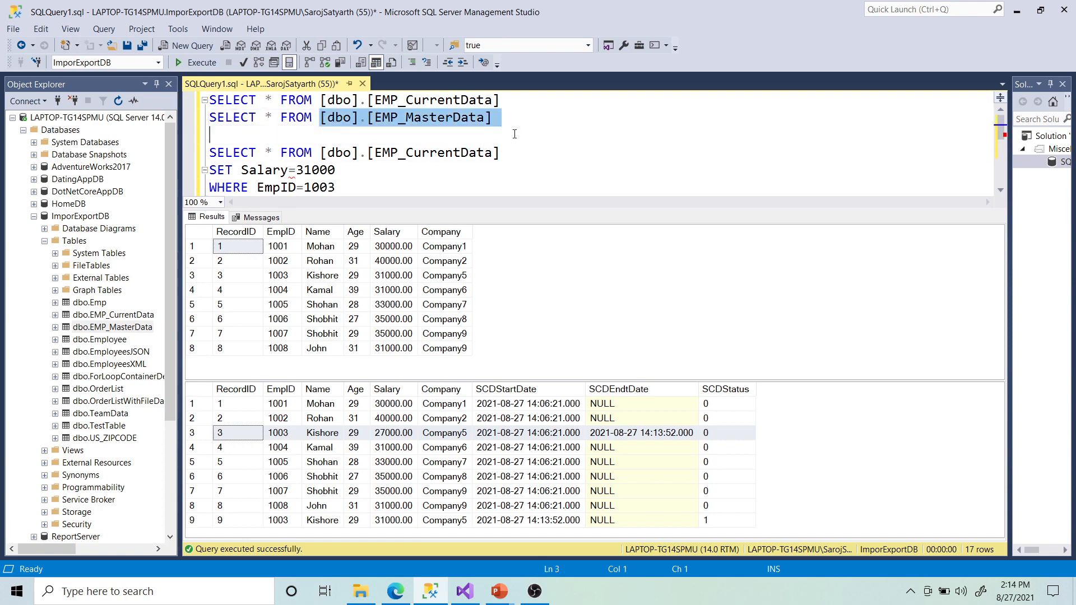
{"action": "left_click_drag", "start_coordinate": [327, 155], "coordinate": [500, 154]}
{"action": "key", "text": "ctrl+v"}
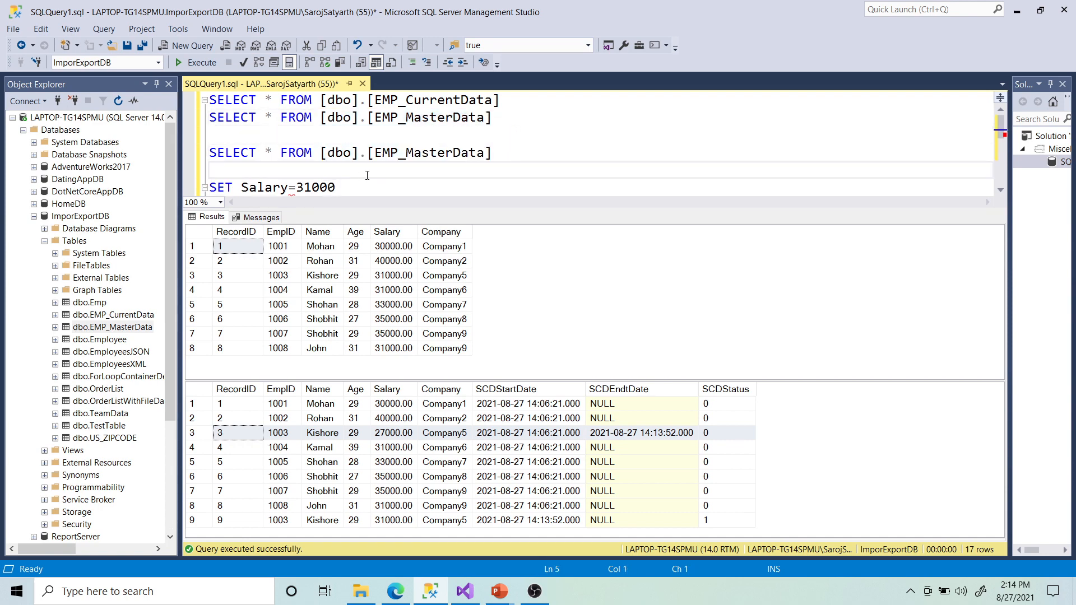
{"action": "key", "text": "BackSpace"}
{"action": "left_click_drag", "start_coordinate": [342, 173], "coordinate": [190, 161]}
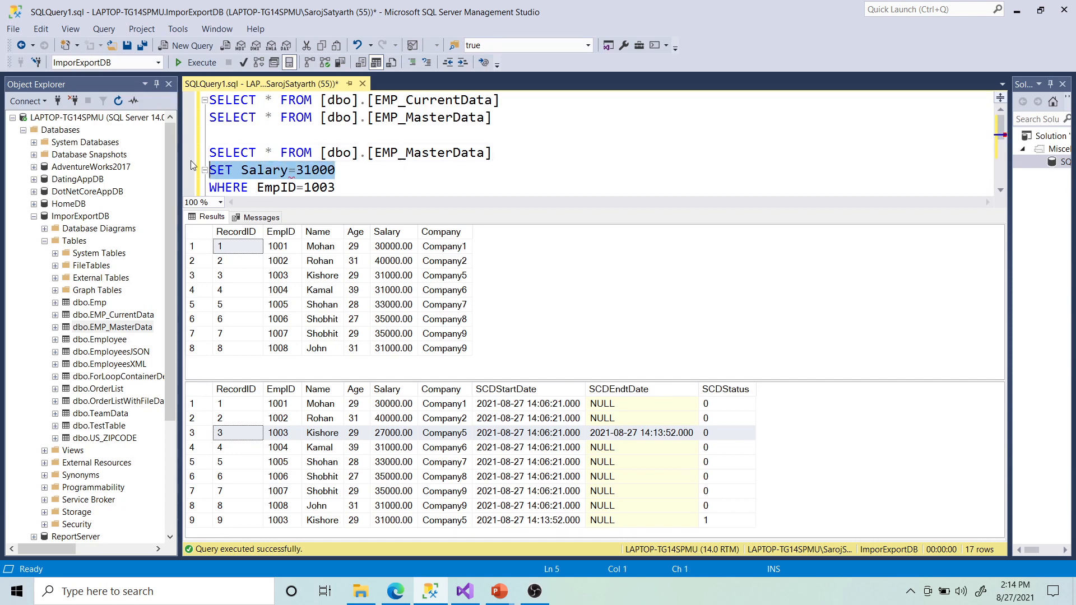
{"action": "key", "text": "Delete"}
{"action": "key", "text": "Delete"}
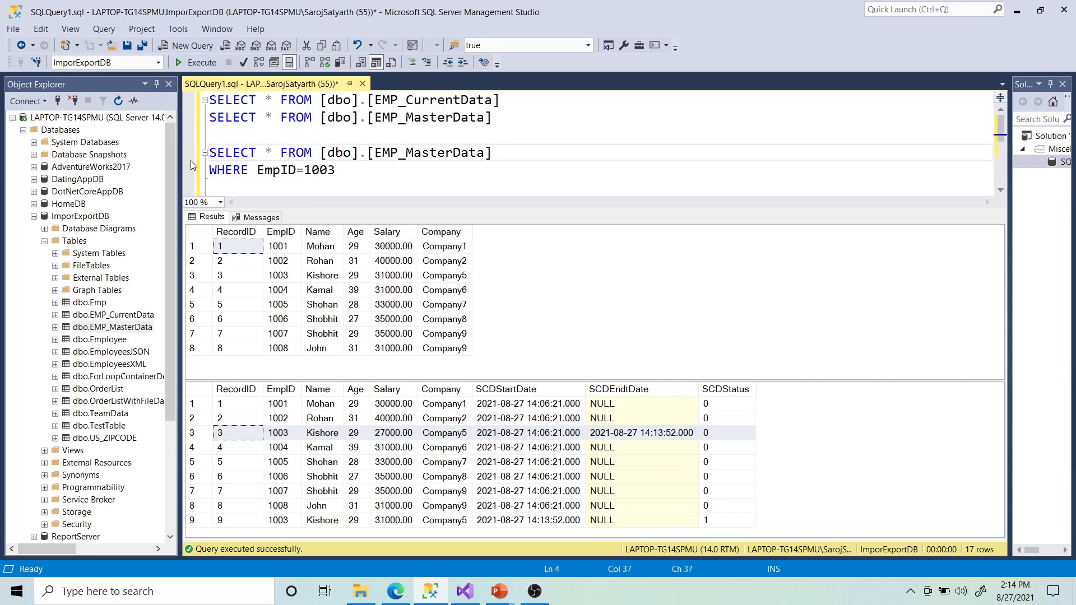
Step: Execute only the EMP_MasterData SELECT for EmpID=1003 and examine the second row's salary, company, start date, end date and SCDStatus
{"action": "left_click_drag", "start_coordinate": [339, 171], "coordinate": [210, 148]}
{"action": "left_click", "coordinate": [197, 62]}
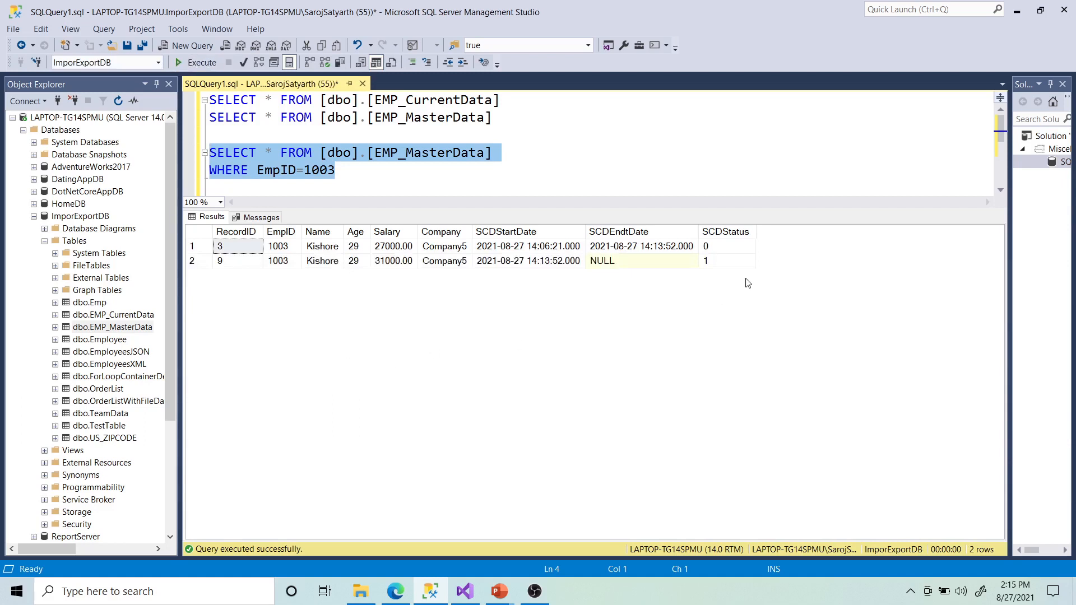
{"action": "left_click", "coordinate": [733, 267]}
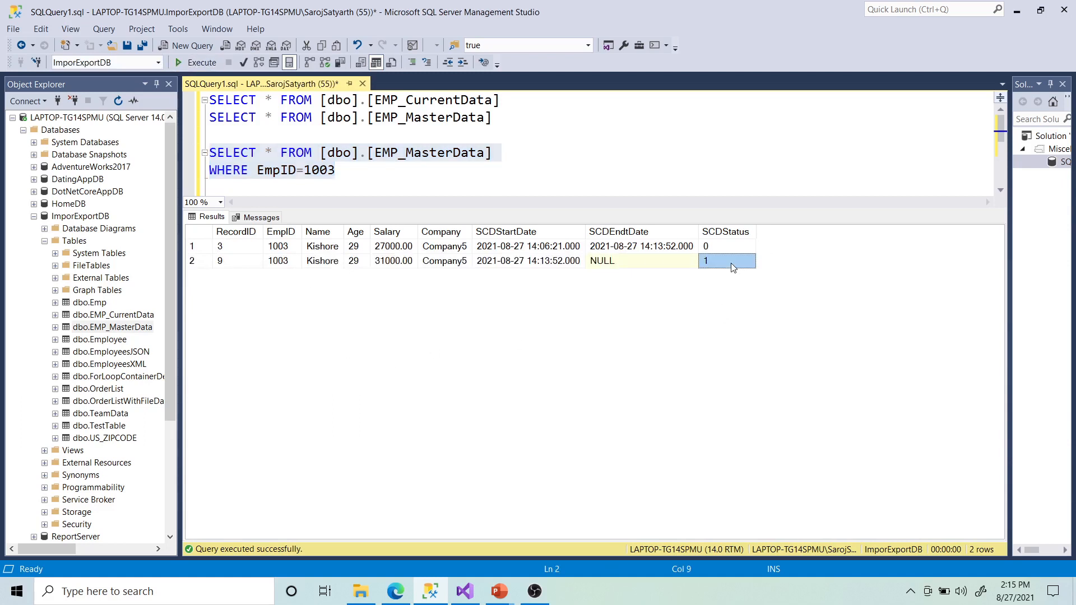
{"action": "left_click", "coordinate": [387, 263]}
{"action": "left_click", "coordinate": [447, 267]}
{"action": "left_click", "coordinate": [499, 264]}
{"action": "left_click", "coordinate": [619, 266]}
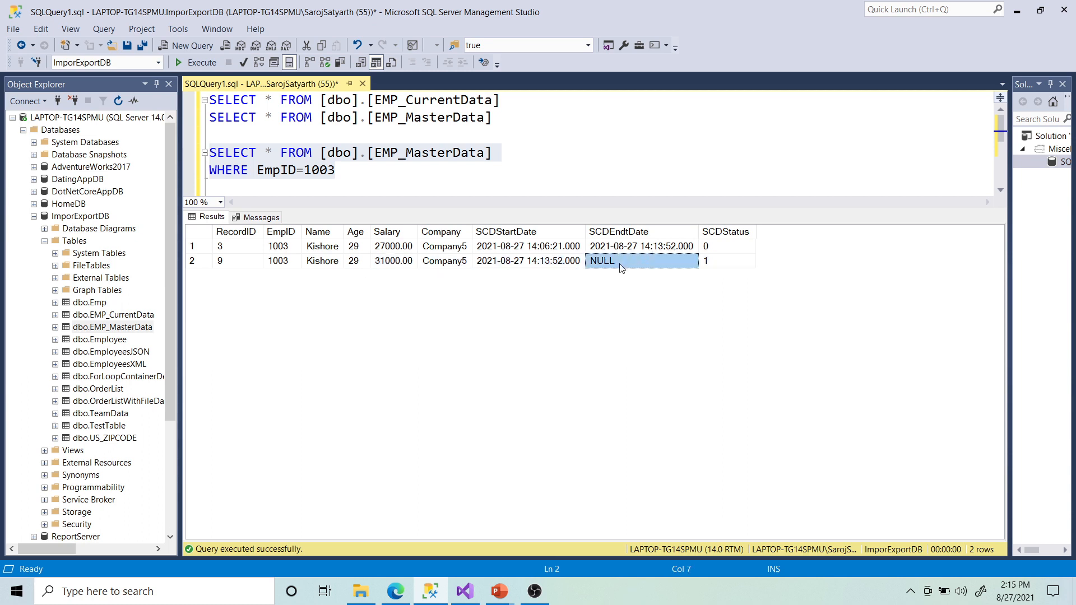
{"action": "left_click", "coordinate": [708, 266]}
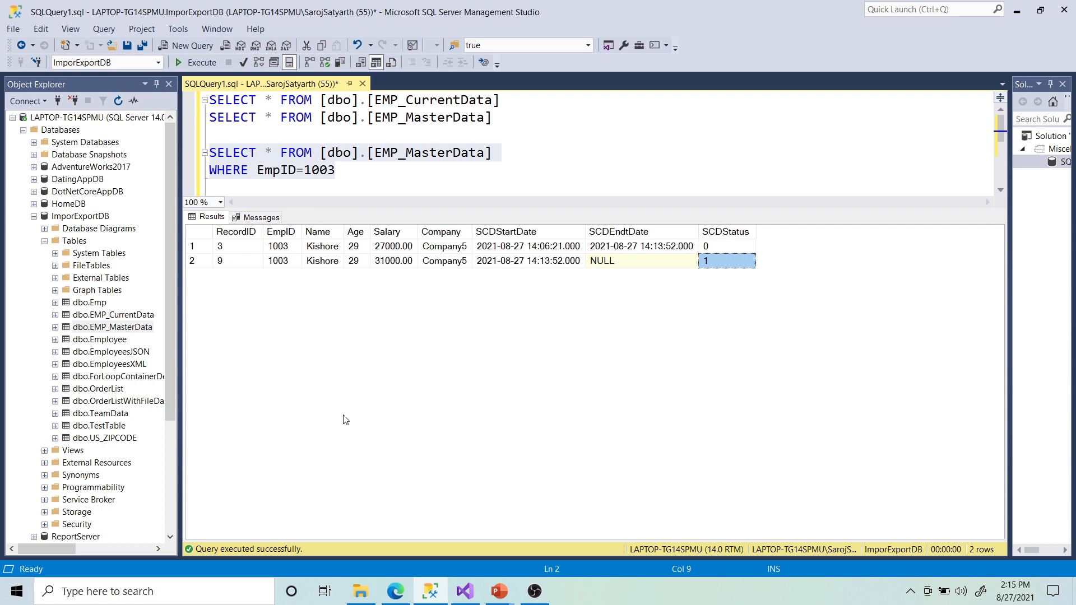
Step: Switch to Visual Studio and restart the SCD.dtsx package run
{"action": "left_click", "coordinate": [465, 591]}
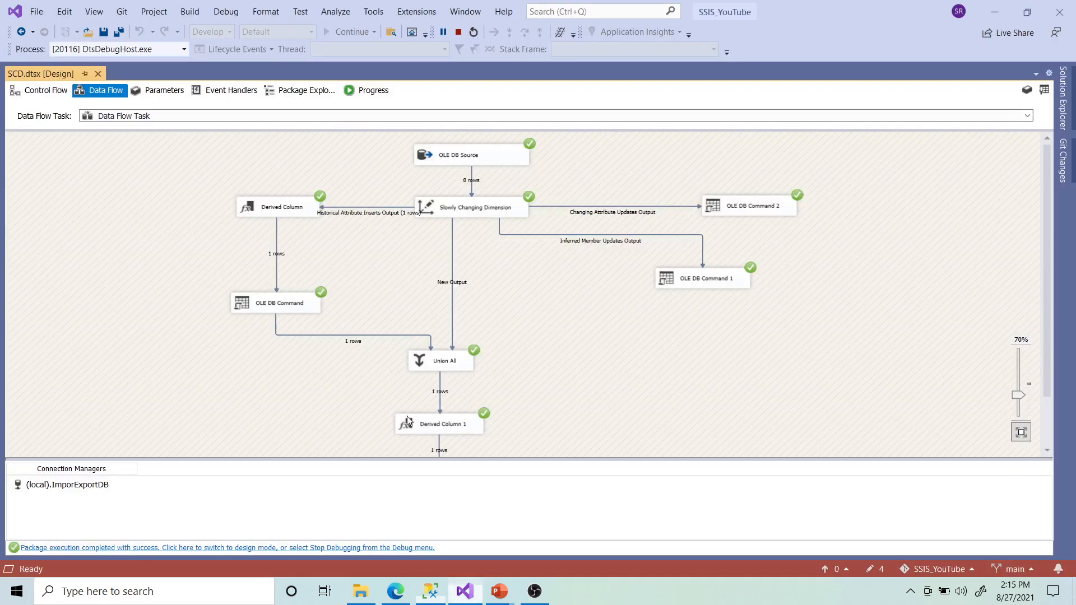
{"action": "left_click", "coordinate": [474, 31]}
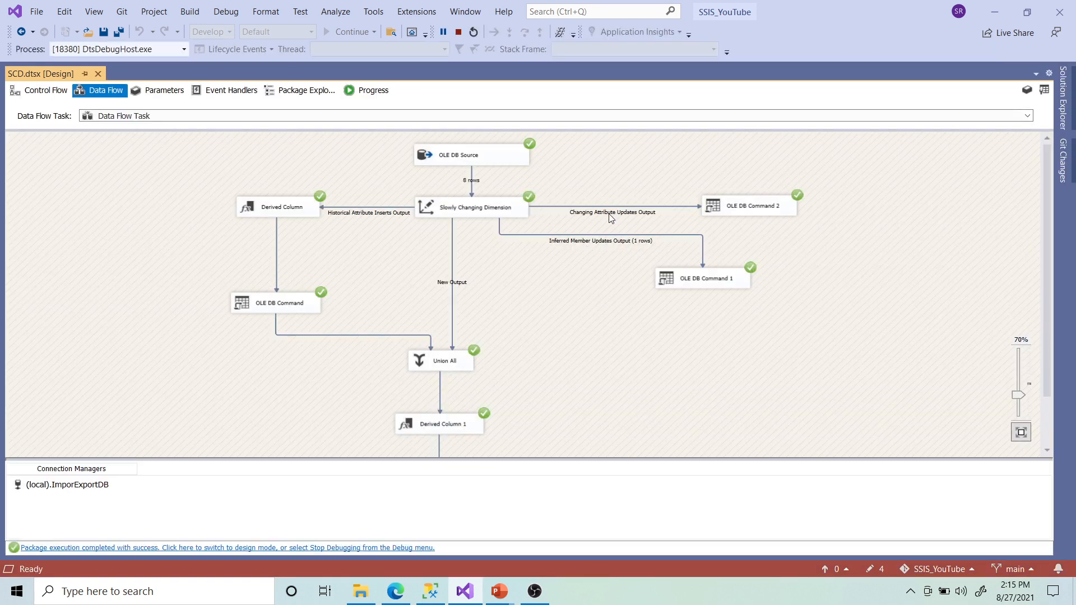
Step: Return to SQL Server Management Studio, rerun the selected EmpID=1003 query and compare the salary, date and SCDStatus values of its rows
{"action": "left_click", "coordinate": [430, 591]}
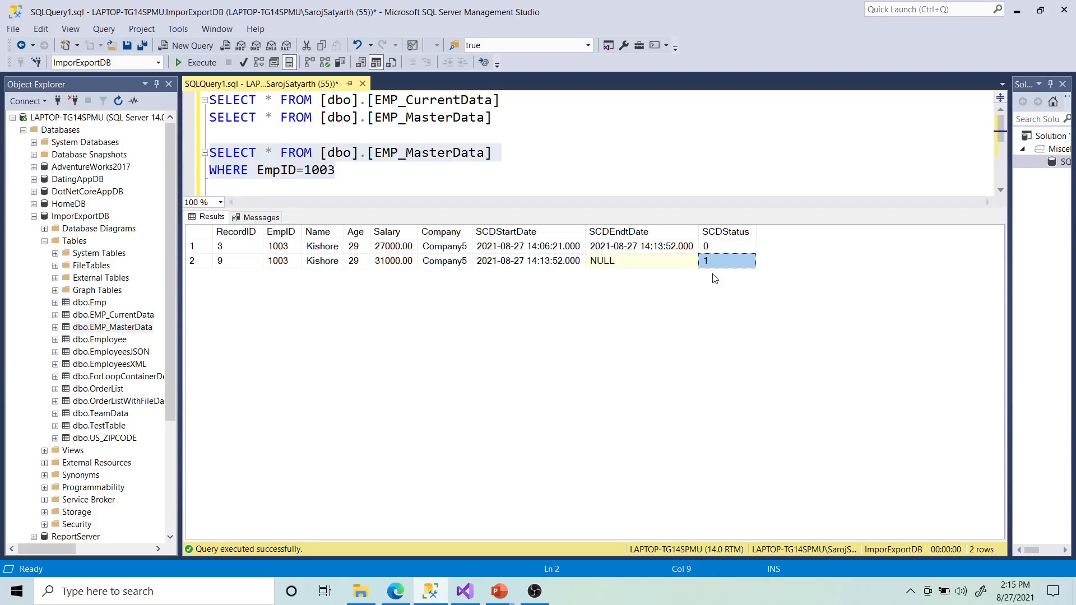
{"action": "left_click", "coordinate": [197, 62]}
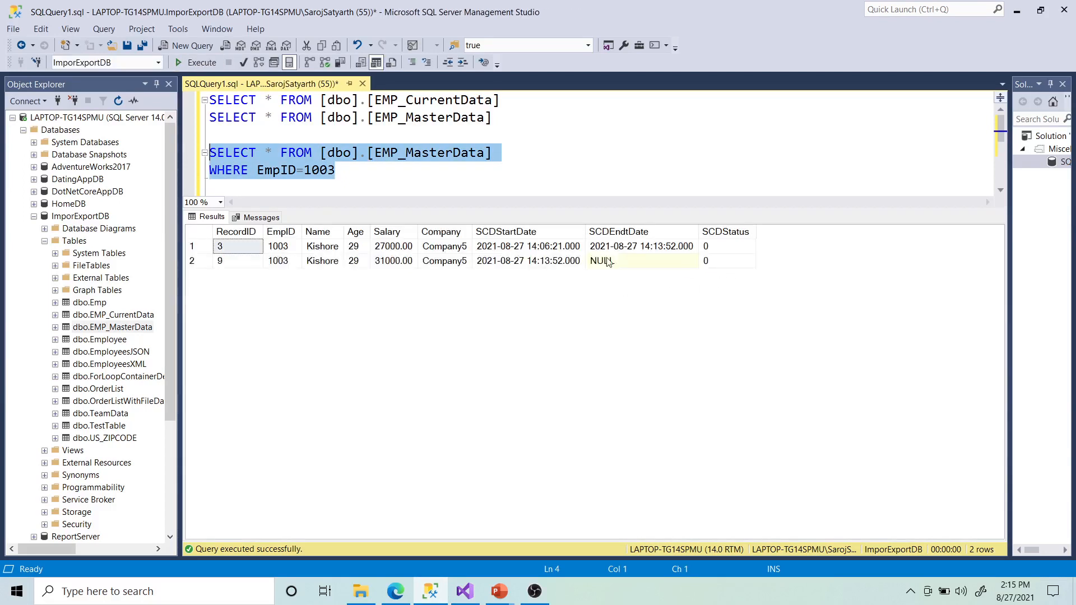
{"action": "left_click", "coordinate": [628, 261]}
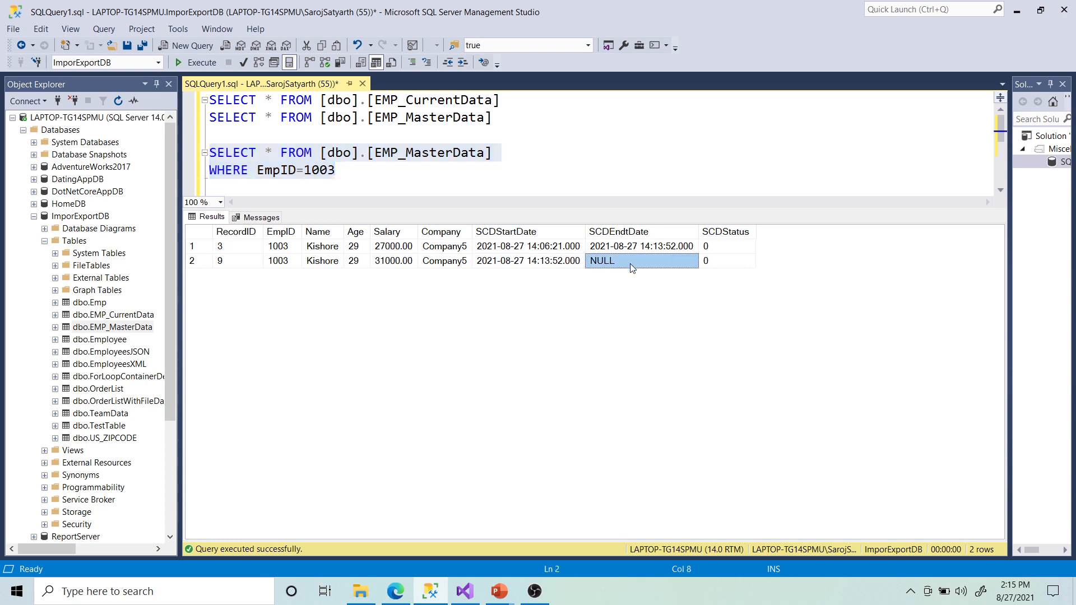
{"action": "left_click", "coordinate": [725, 265]}
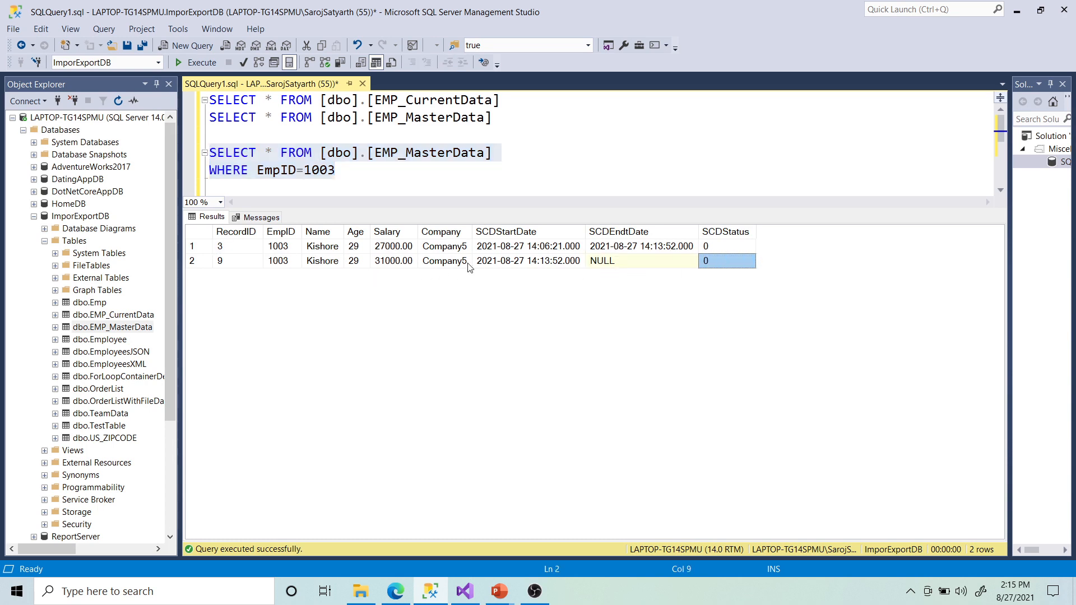
{"action": "left_click", "coordinate": [379, 263]}
{"action": "left_click", "coordinate": [446, 263]}
{"action": "left_click", "coordinate": [528, 262]}
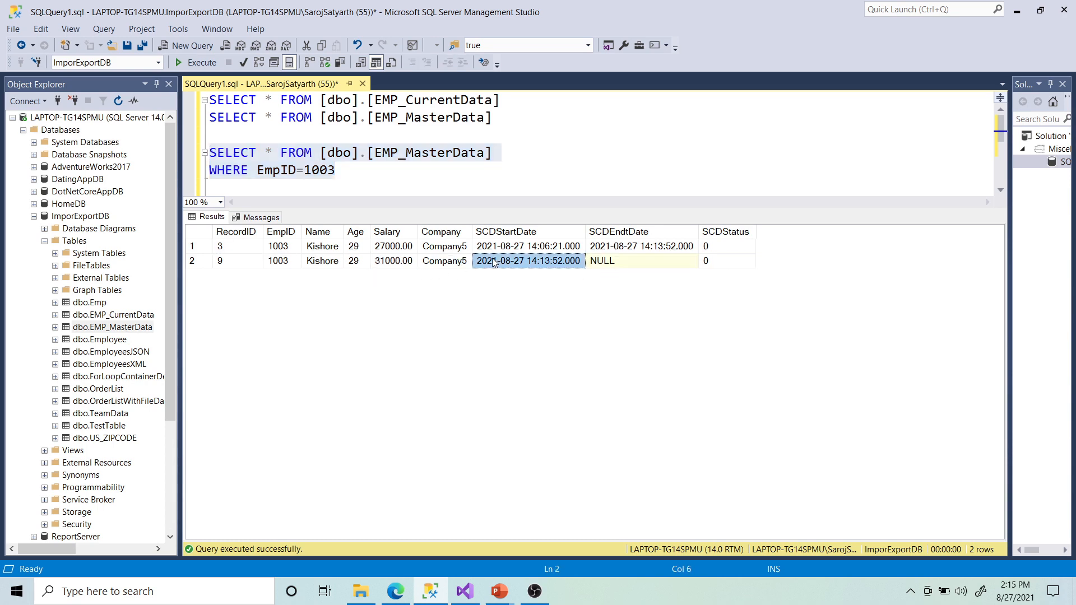
{"action": "left_click", "coordinate": [717, 264]}
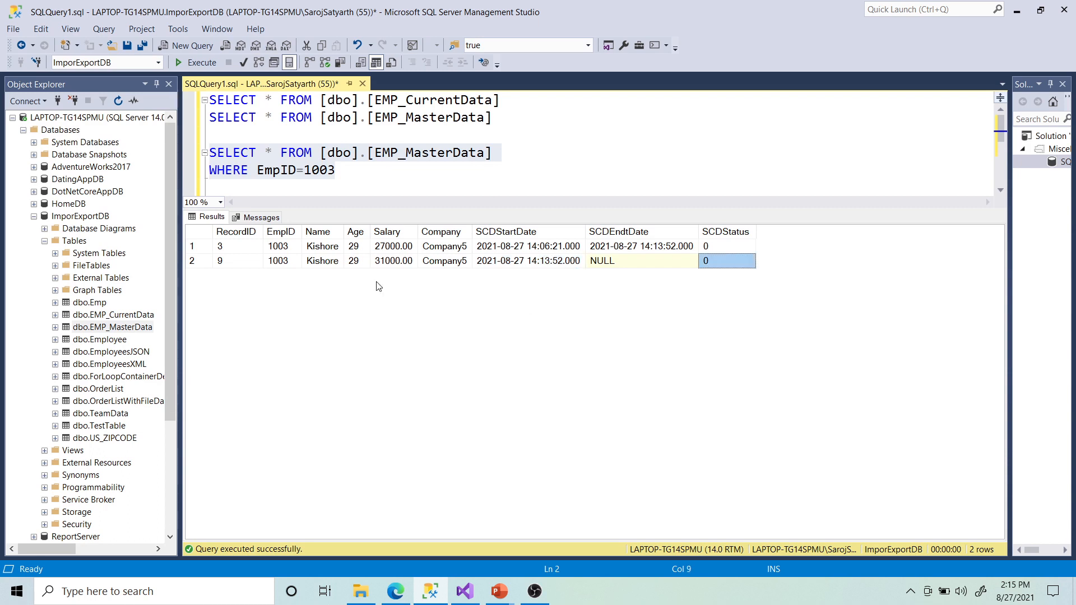
{"action": "left_click", "coordinate": [624, 267]}
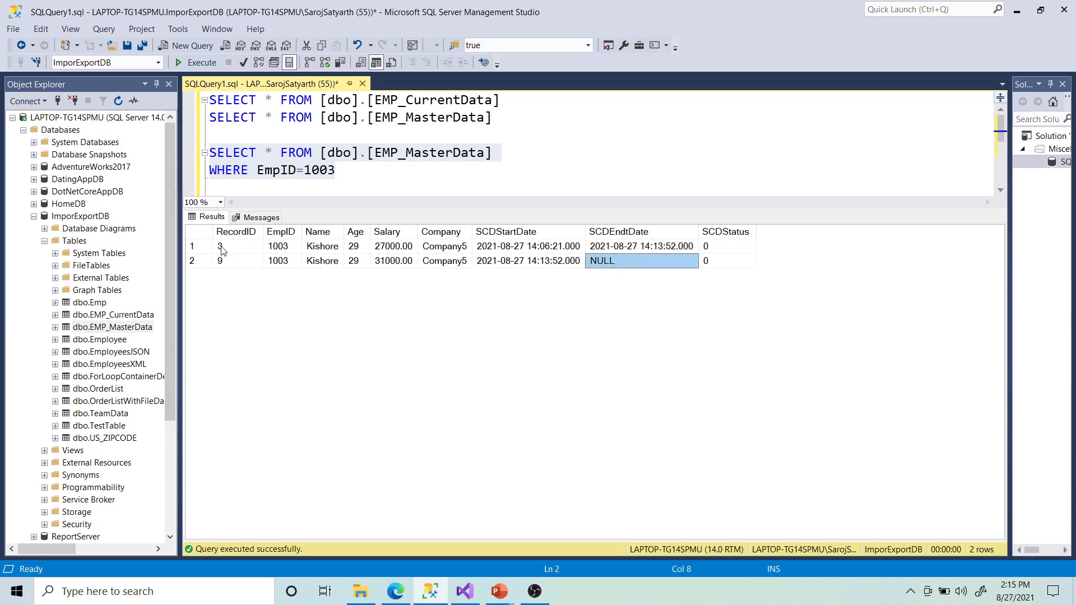
{"action": "left_click_drag", "start_coordinate": [221, 247], "coordinate": [541, 264]}
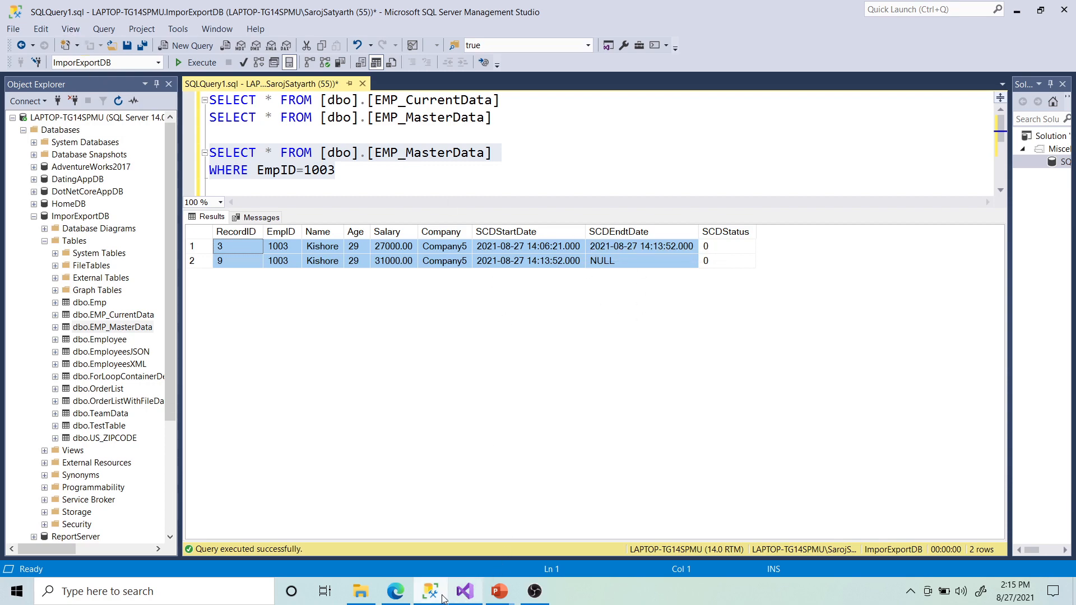
Step: Switch to Visual Studio and stop debugging the SCD.dtsx package
{"action": "left_click", "coordinate": [464, 591]}
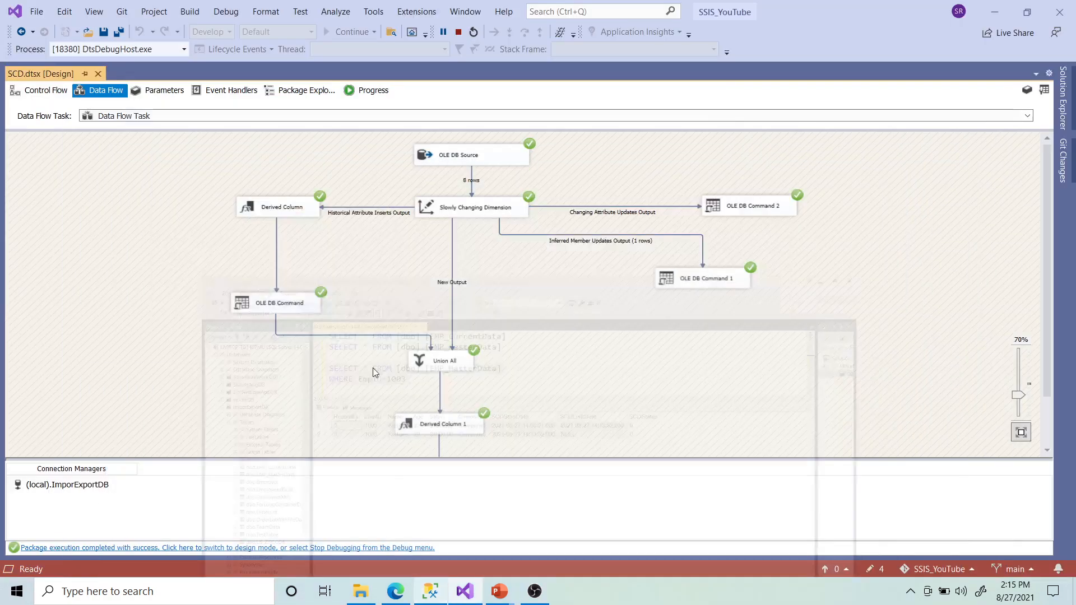
{"action": "left_click", "coordinate": [457, 32]}
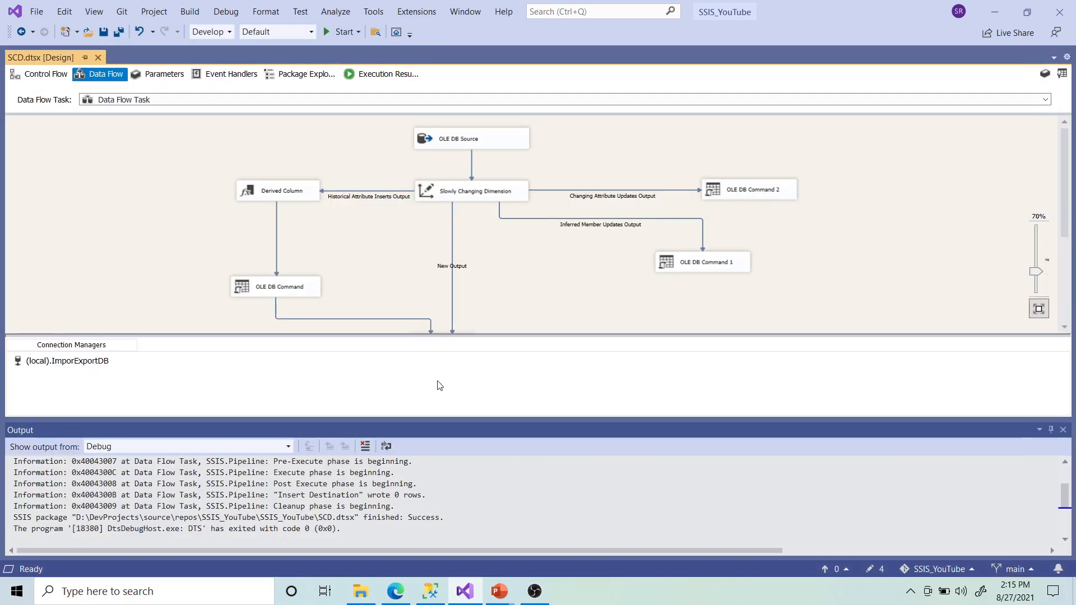
Step: Return to SQL Server Management Studio and execute only the first two SELECT statements on EMP_CurrentData and EMP_MasterData
{"action": "left_click", "coordinate": [426, 595]}
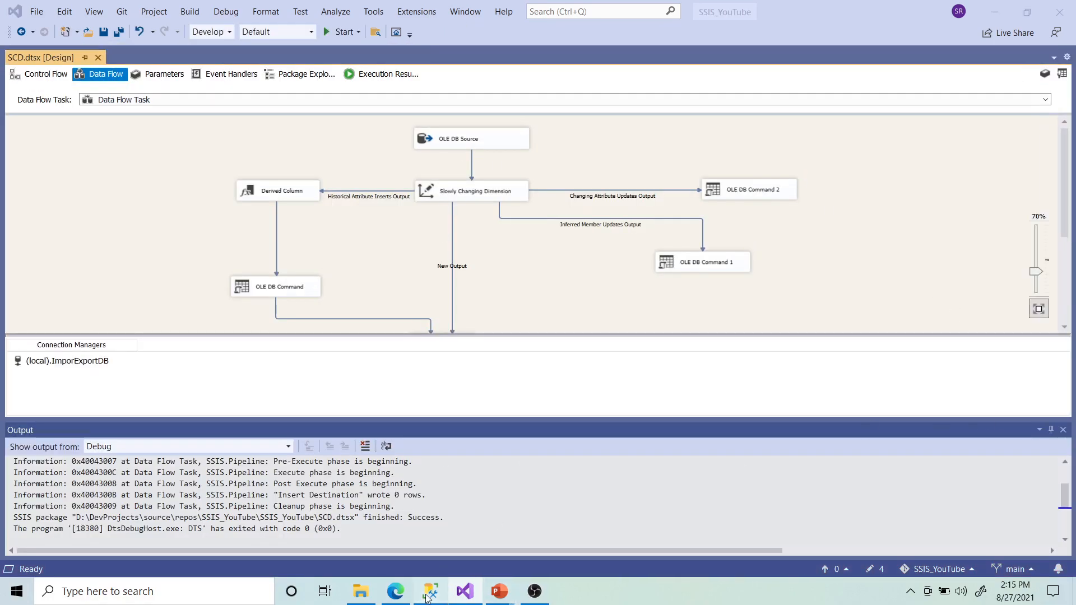
{"action": "left_click", "coordinate": [556, 171]}
{"action": "left_click_drag", "start_coordinate": [507, 119], "coordinate": [204, 84]}
{"action": "left_click", "coordinate": [196, 62]}
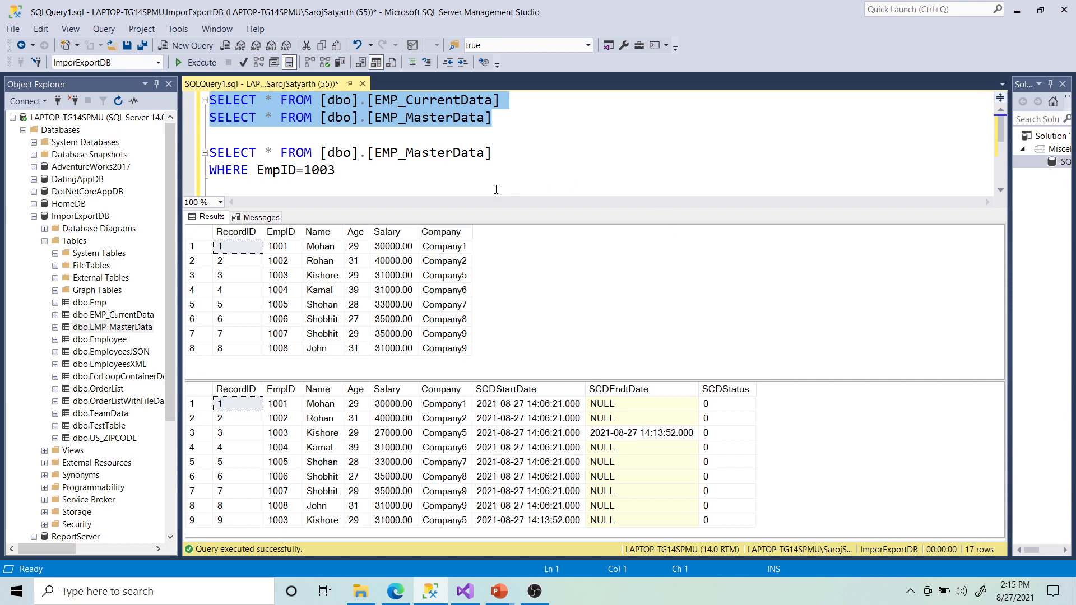
Step: Undo the recent query edits until the UPDATE [dbo].[EMP_CurrentData] statement with SET Salary=31000 is restored
{"action": "key", "text": "ctrl+z"}
{"action": "key", "text": "ctrl+z"}
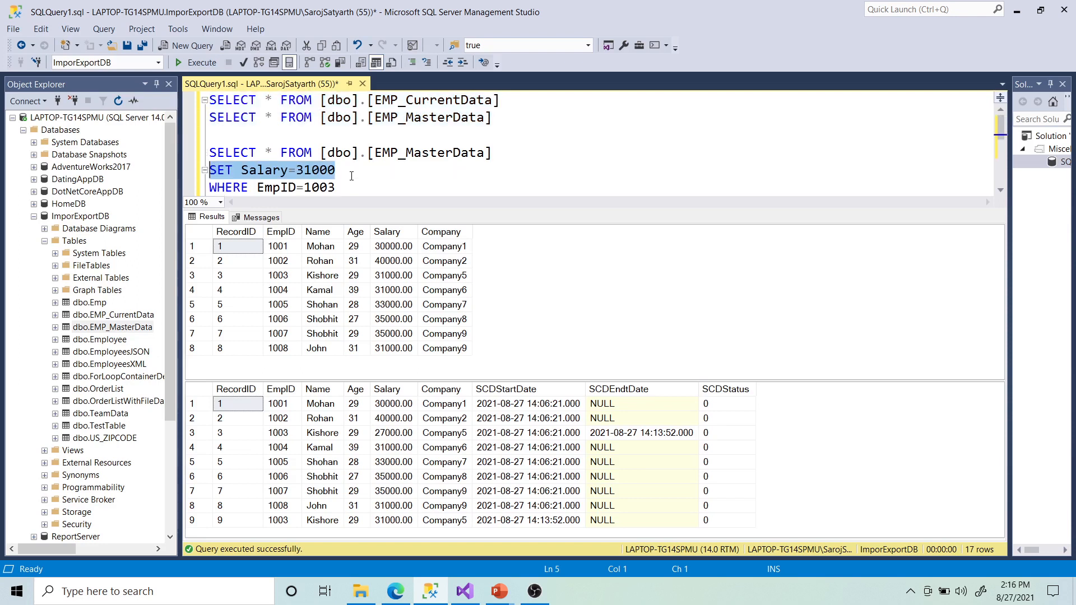
{"action": "key", "text": "ctrl+z"}
{"action": "key", "text": "ctrl+z"}
{"action": "key", "text": "ctrl+z"}
{"action": "key", "text": "ctrl+z"}
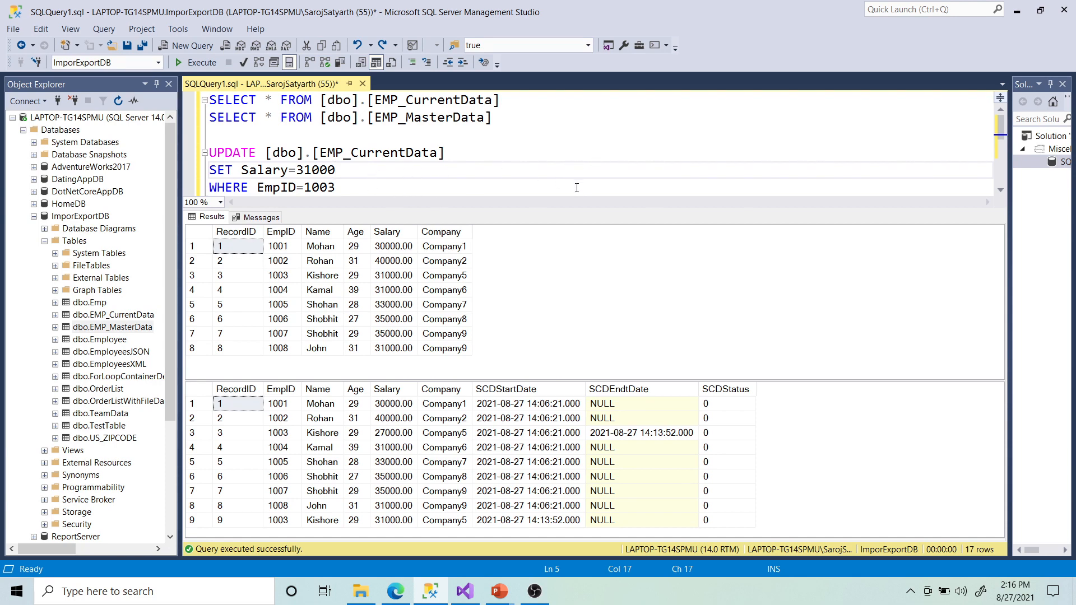
Step: Add Company to the UPDATE statement's SET clause after the salary and change the WHERE condition to EmpID=1001
{"action": "type", "text": ", Company"}
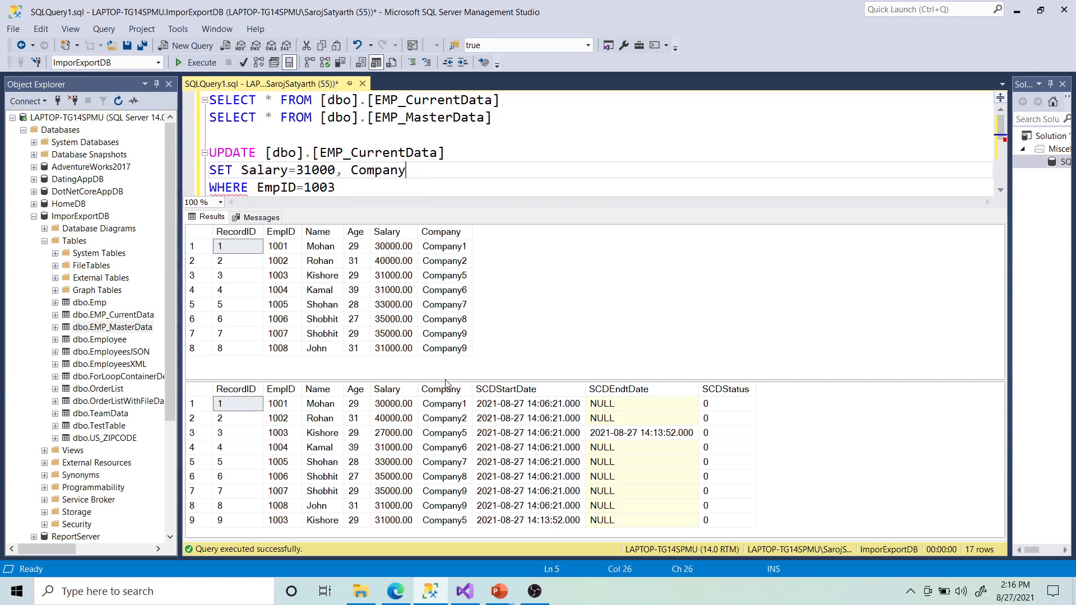
{"action": "left_click", "coordinate": [280, 403]}
{"action": "left_click", "coordinate": [446, 191]}
{"action": "key", "text": "BackSpace"}
{"action": "type", "text": "1"}
{"action": "left_click", "coordinate": [419, 178]}
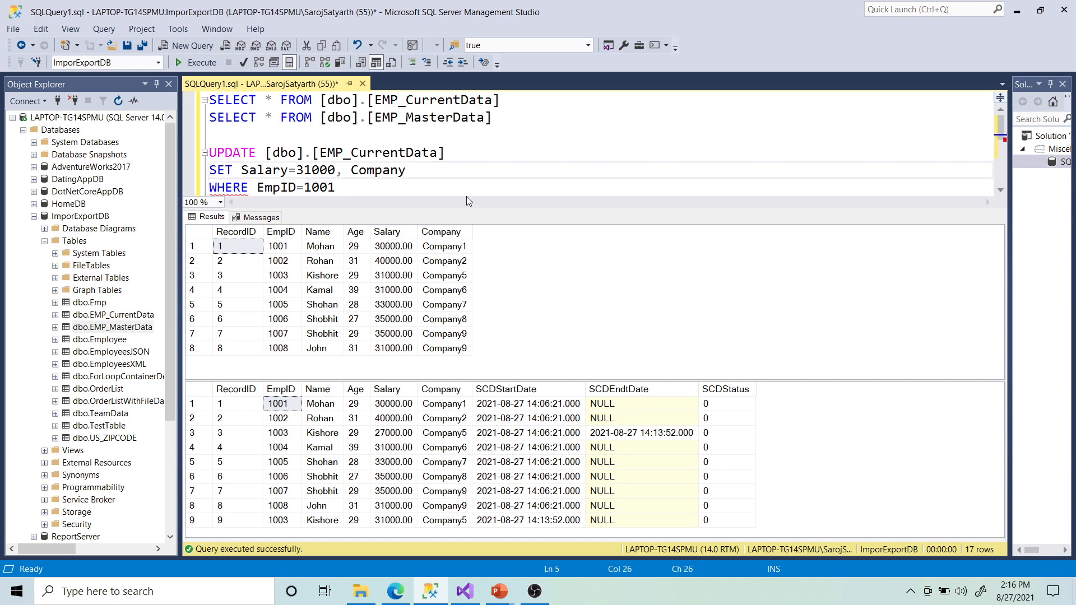
Step: Set the Company value in the UPDATE statement to 'Our New Company'
{"action": "type", "text": "="}
{"action": "type", "text": "''"}
{"action": "type", "text": "Our "}
{"action": "type", "text": "New Comal"}
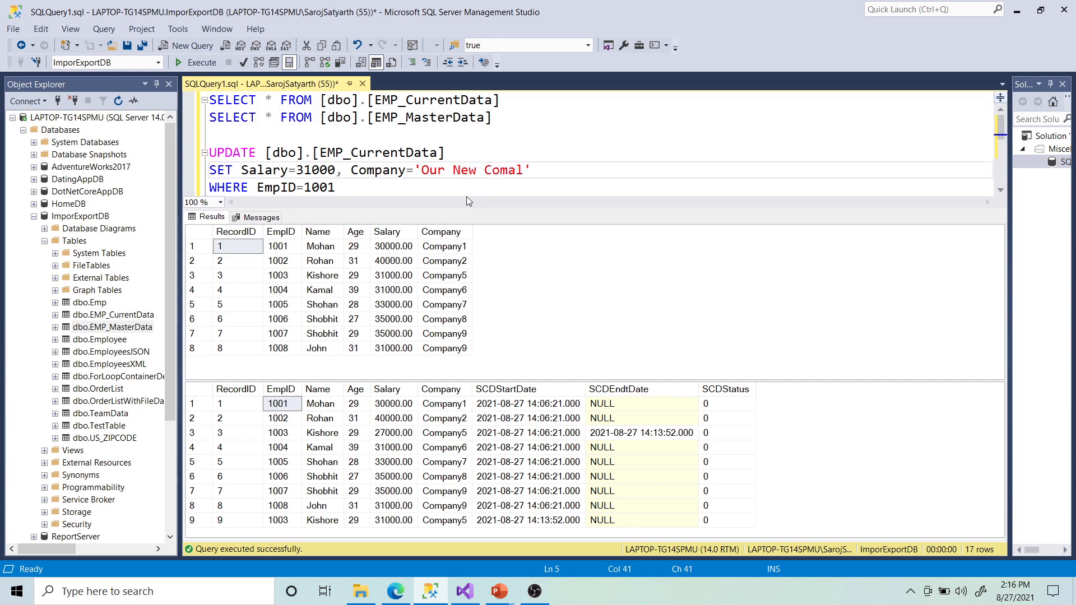
{"action": "key", "text": "BackSpace"}
{"action": "key", "text": "BackSpace"}
{"action": "type", "text": "pany"}
Step: Check the EmpID 1001 row in the EMP_MasterData results and set the UPDATE statement's Salary to 35000
{"action": "left_click", "coordinate": [380, 408]}
{"action": "left_click", "coordinate": [226, 405]}
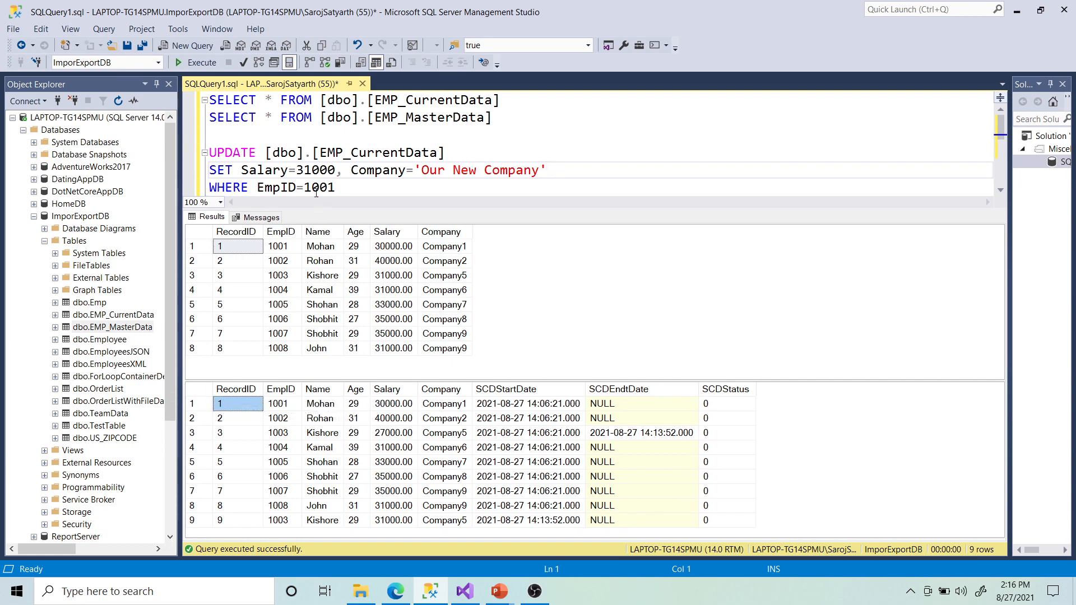
{"action": "left_click", "coordinate": [311, 170]}
{"action": "key", "text": "BackSpace"}
{"action": "type", "text": "5"}
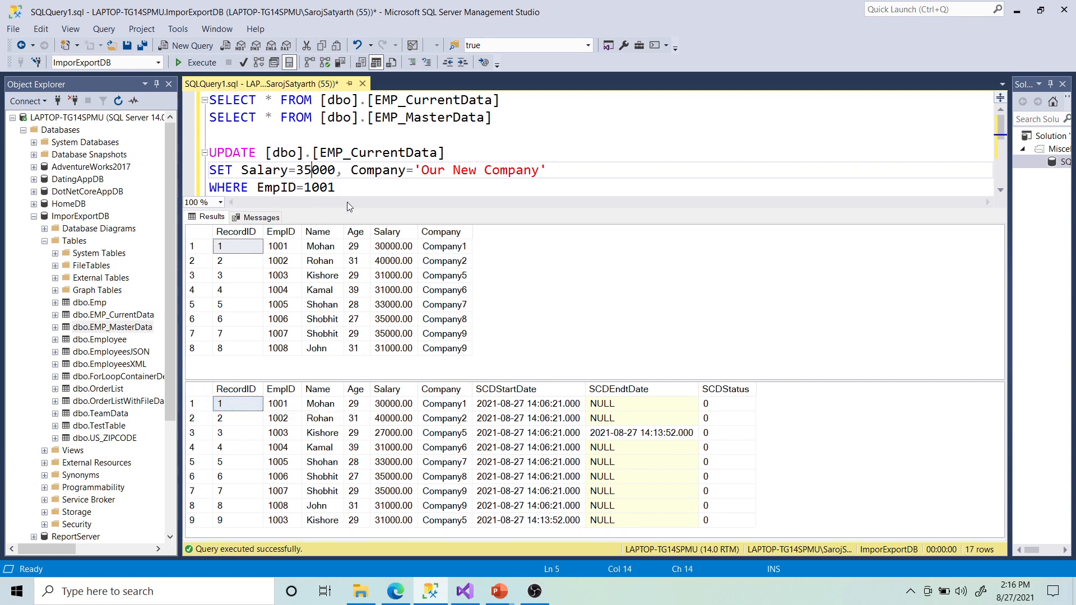
{"action": "left_click", "coordinate": [650, 187]}
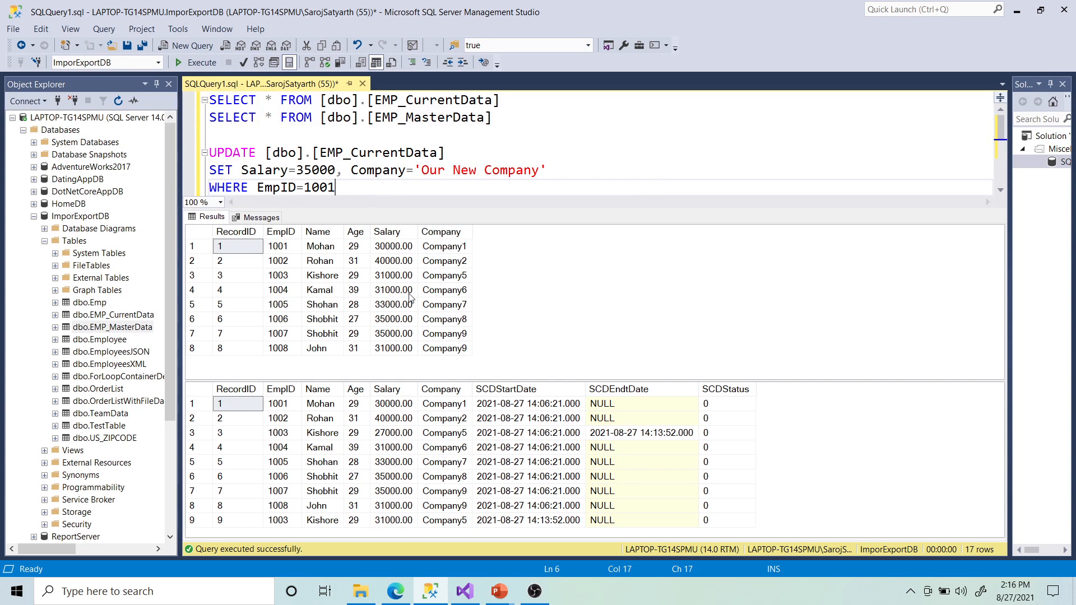
Step: Check the EmpID 1001 row in the EMP_CurrentData results and run only the UPDATE statement for it
{"action": "left_click", "coordinate": [387, 248]}
{"action": "left_click", "coordinate": [443, 247]}
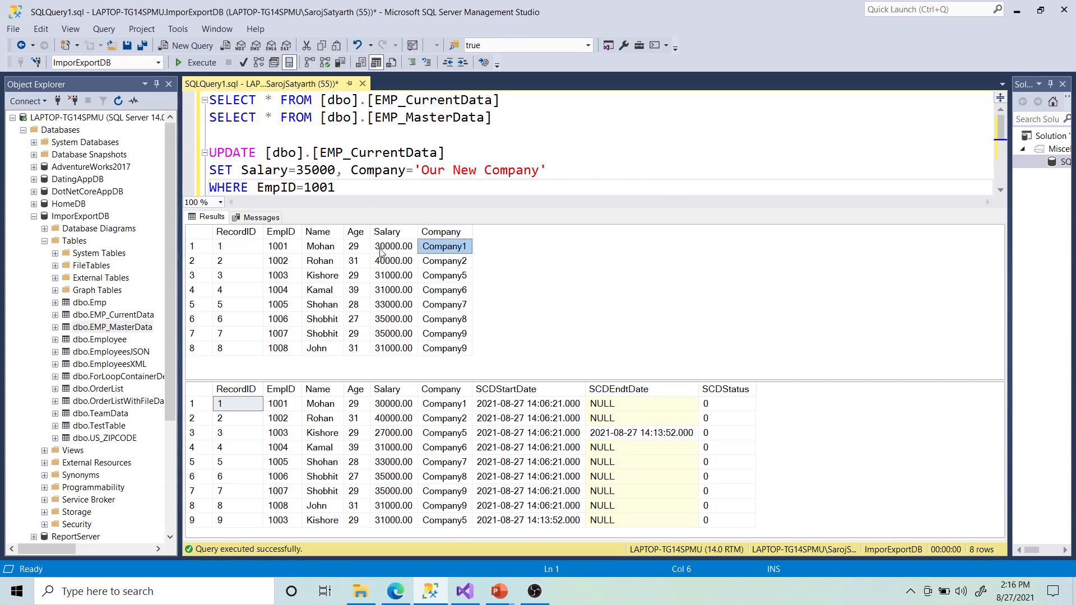
{"action": "left_click", "coordinate": [196, 247]}
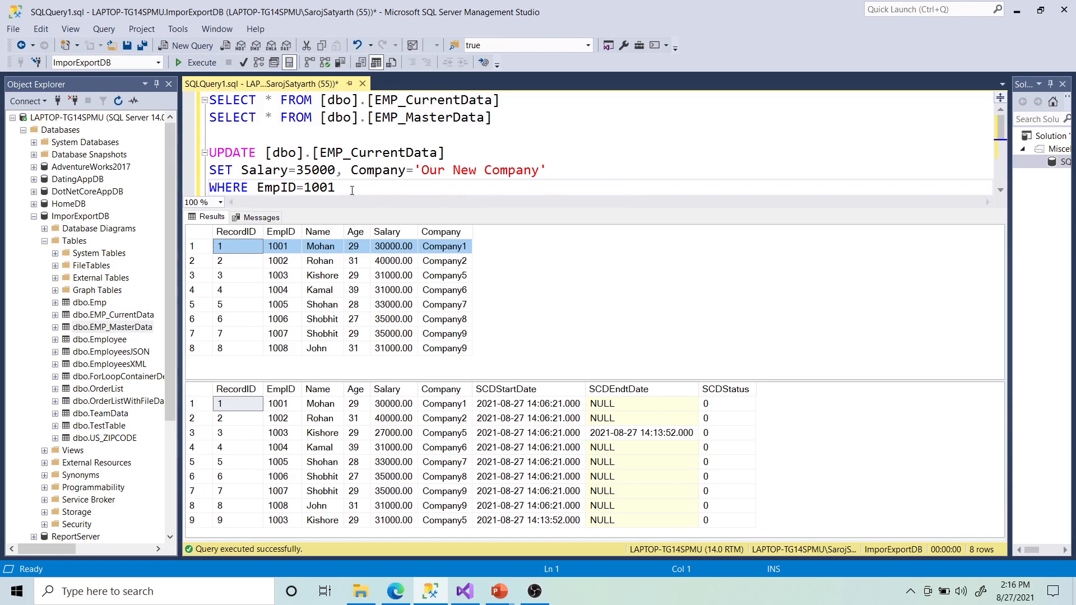
{"action": "left_click_drag", "start_coordinate": [351, 190], "coordinate": [207, 153]}
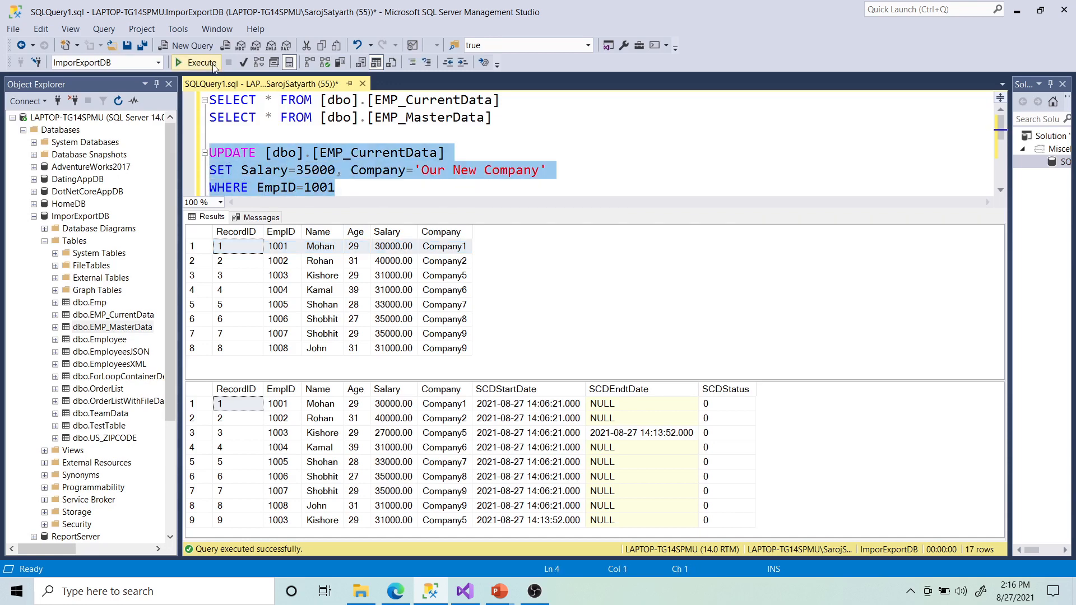
{"action": "left_click", "coordinate": [201, 62]}
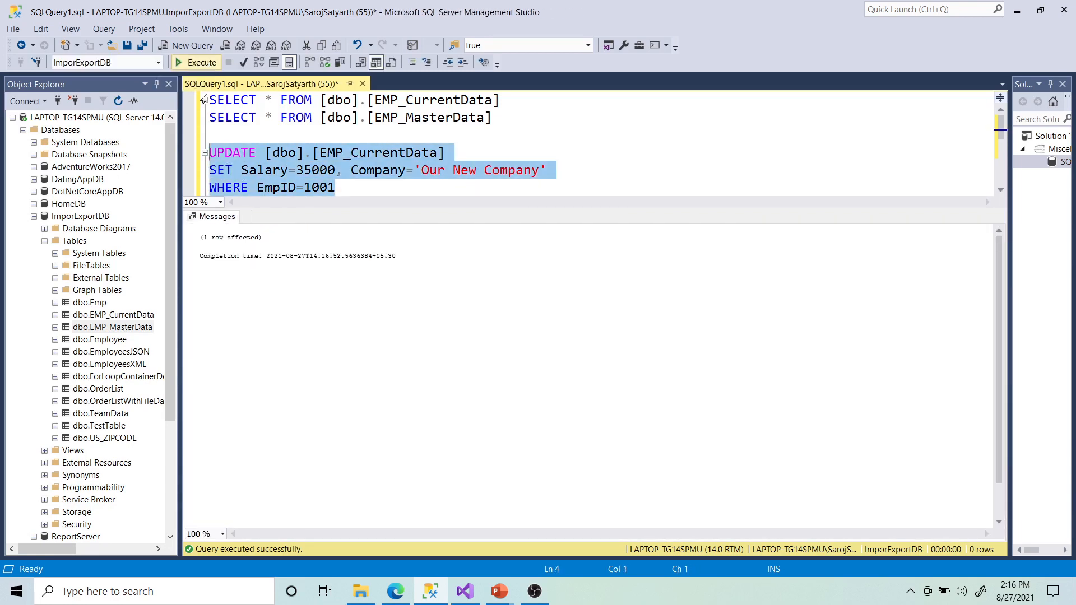
Step: Run both SELECT queries and compare the salary and company of EmpID 1001 between EMP_CurrentData and EMP_MasterData
{"action": "left_click_drag", "start_coordinate": [503, 128], "coordinate": [208, 100]}
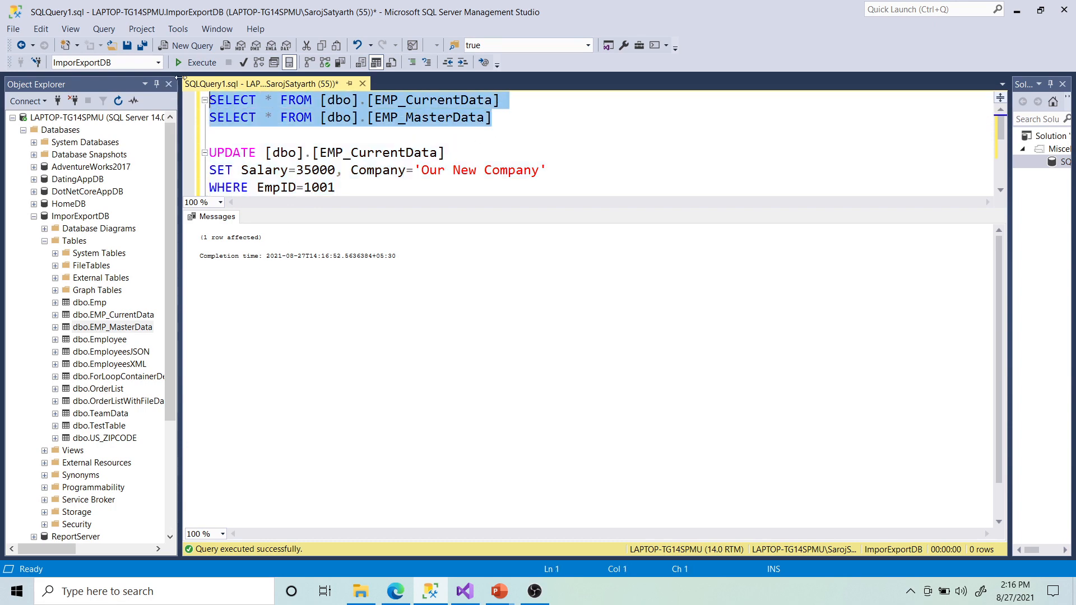
{"action": "left_click", "coordinate": [196, 65]}
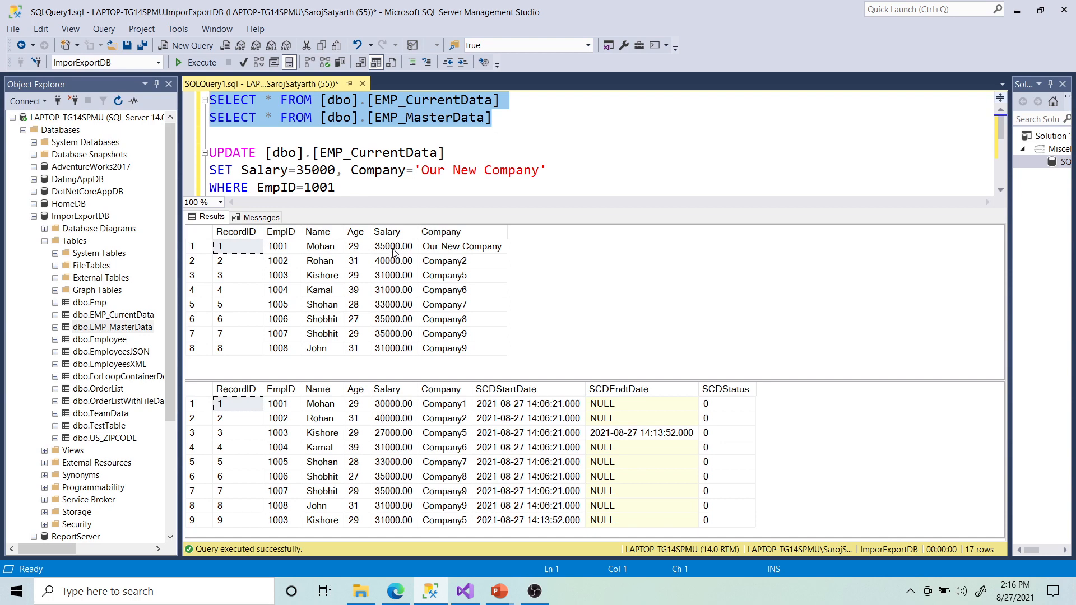
{"action": "left_click", "coordinate": [462, 408]}
{"action": "left_click", "coordinate": [453, 252]}
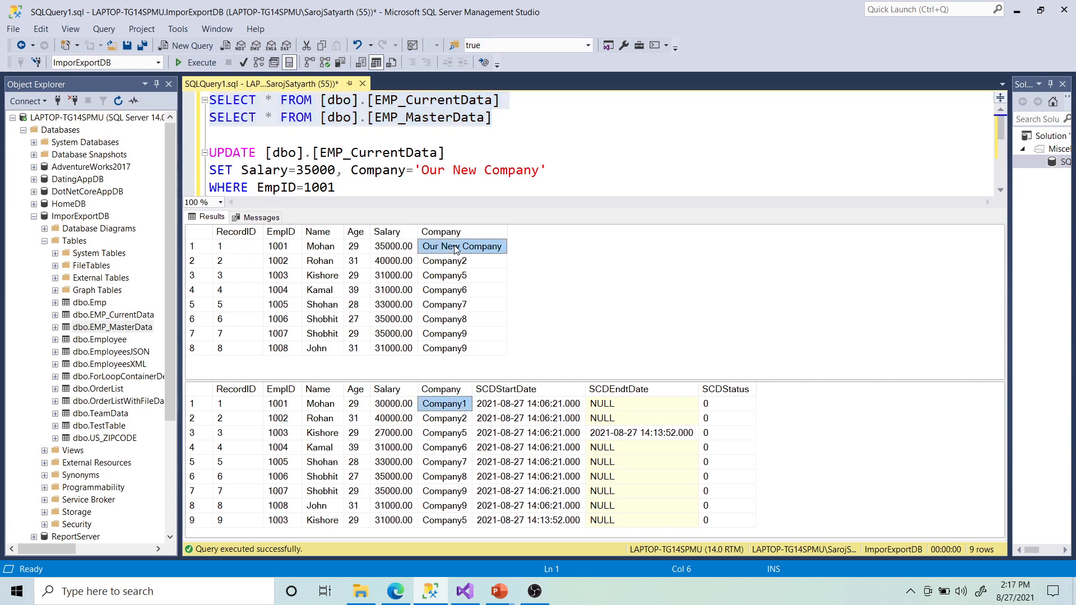
{"action": "left_click", "coordinate": [400, 409]}
{"action": "left_click", "coordinate": [399, 249]}
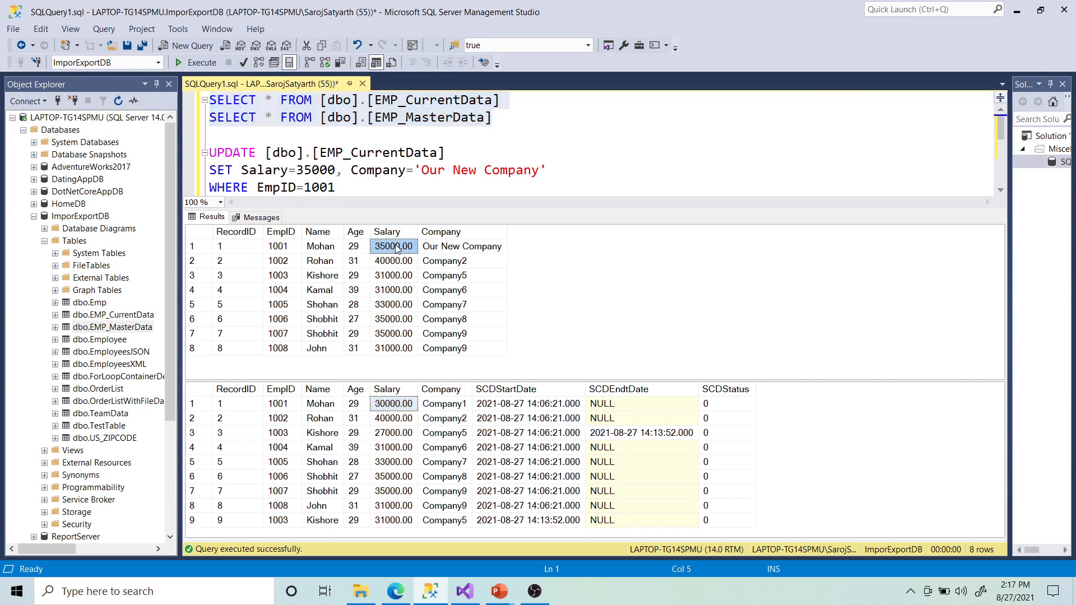
Step: Switch to Visual Studio to run the SCD package, and rerun both SELECT queries in SQL Server Management Studio
{"action": "left_click", "coordinate": [465, 591]}
{"action": "left_click", "coordinate": [343, 33]}
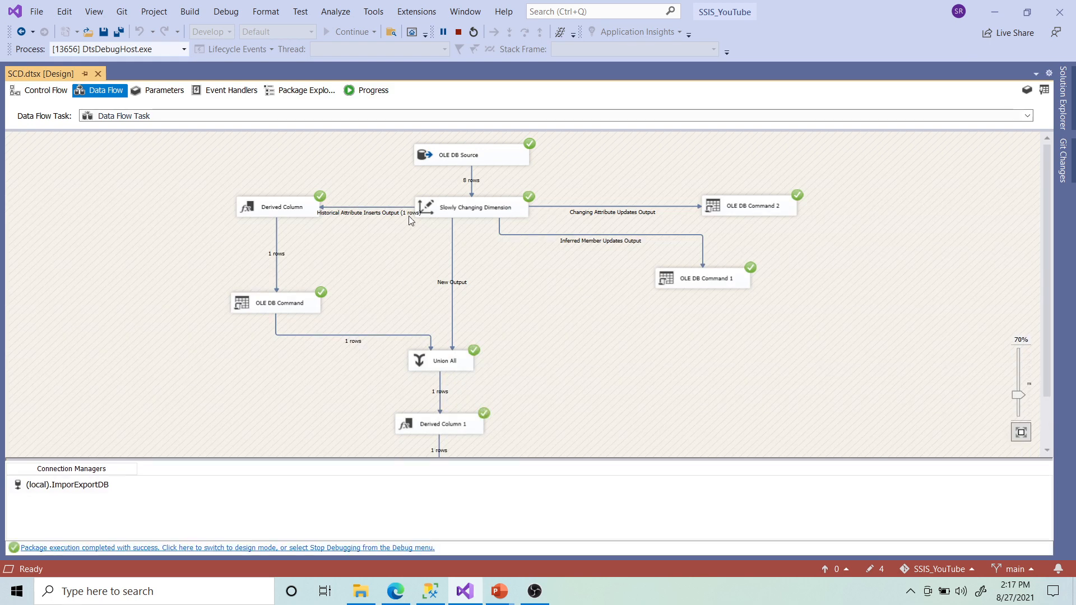
{"action": "left_click", "coordinate": [430, 591]}
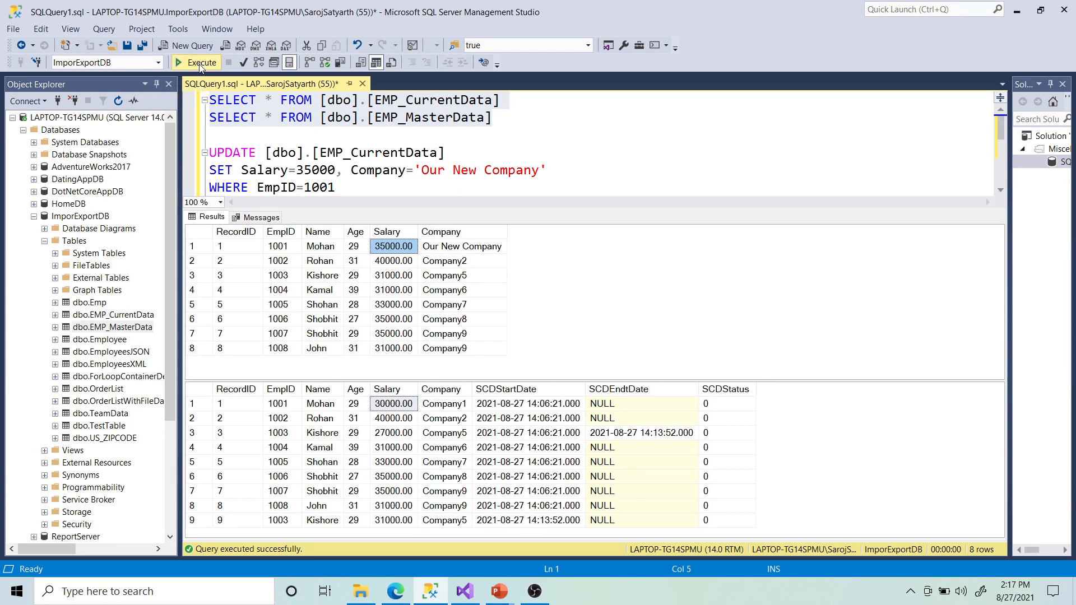
{"action": "left_click", "coordinate": [199, 63]}
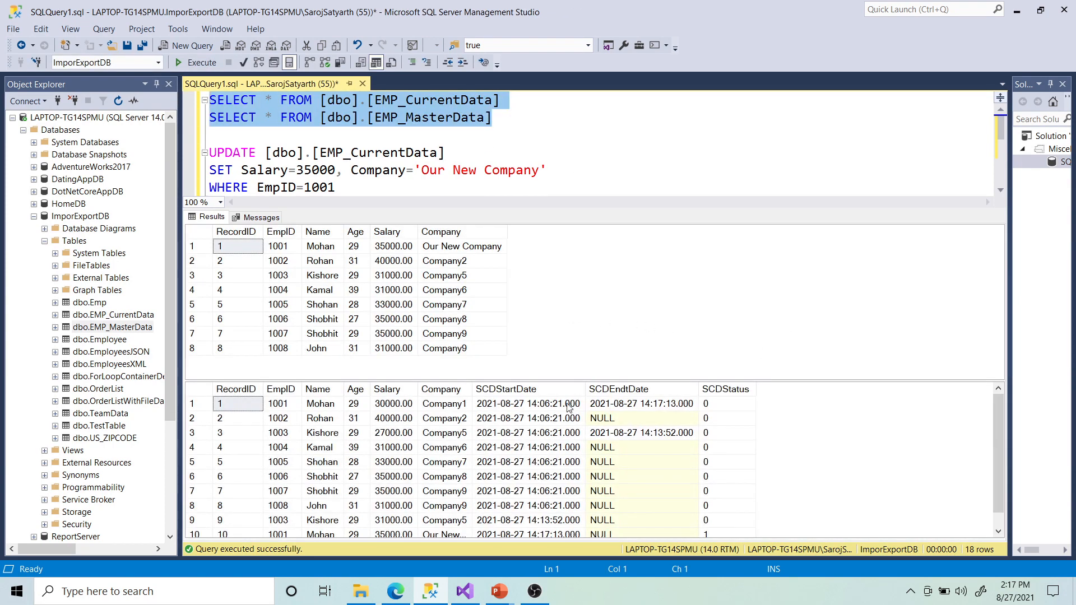
Step: Examine the old and new EmpID 1001 rows in the EMP_MasterData results, with the Company column widened, and rerun the SELECT queries
{"action": "left_click", "coordinate": [208, 406]}
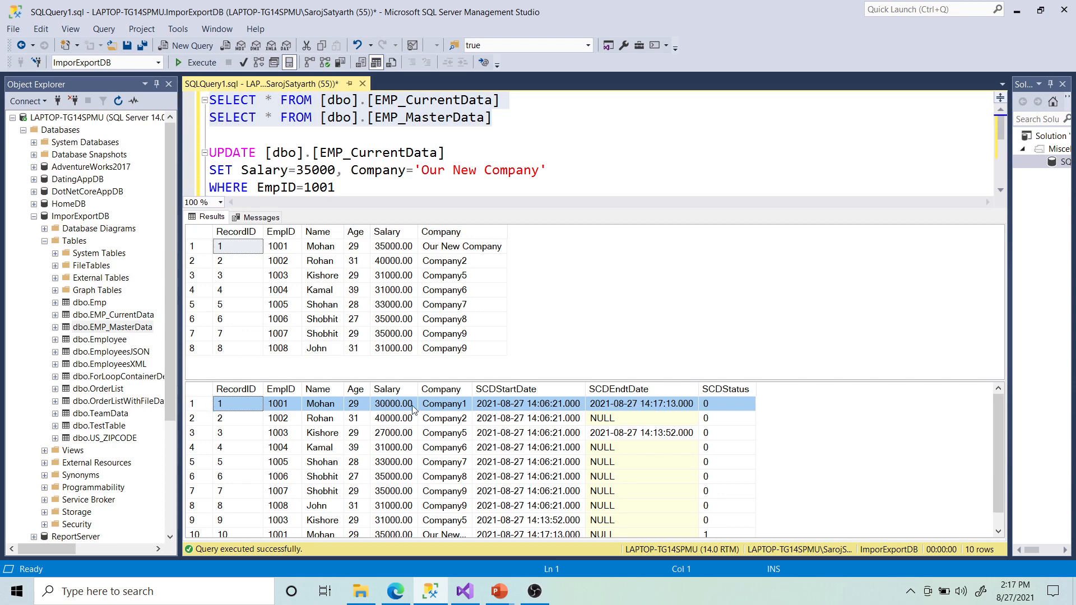
{"action": "scroll", "coordinate": [520, 403], "scroll_direction": "down", "scroll_amount": 1}
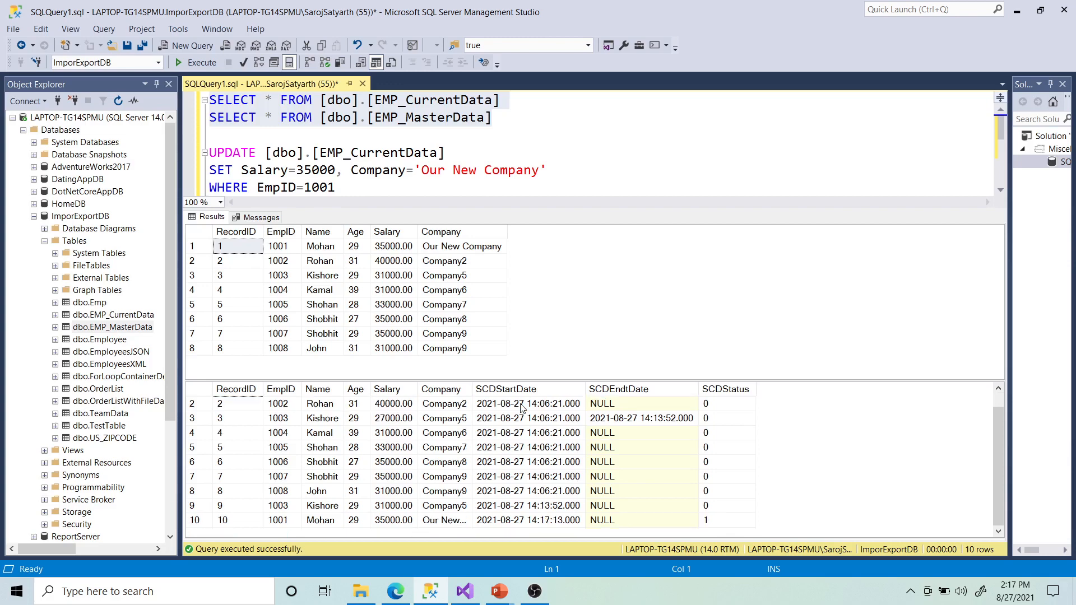
{"action": "left_click", "coordinate": [196, 521]}
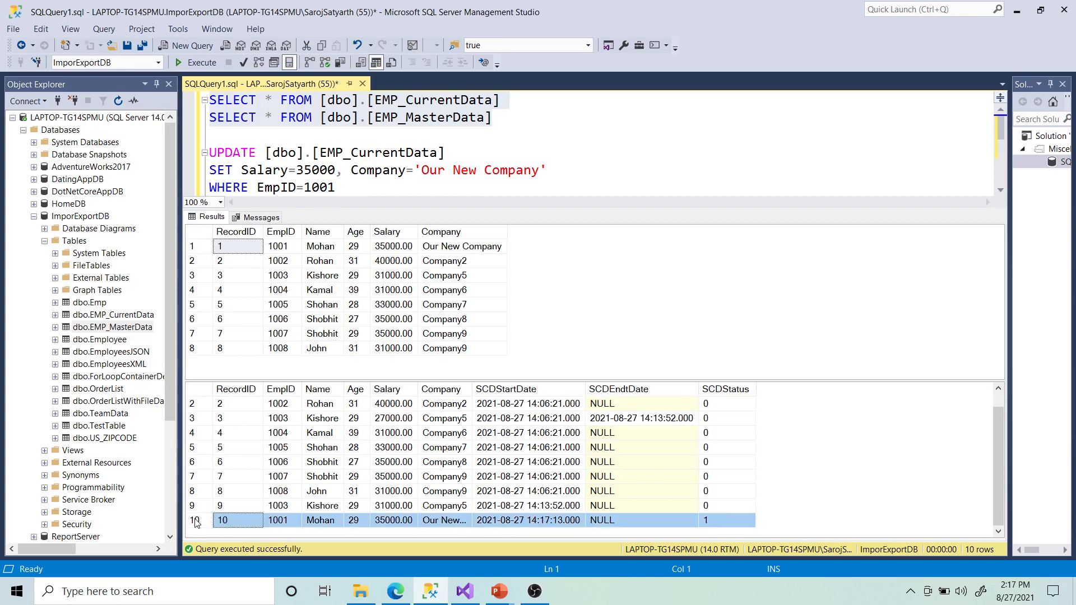
{"action": "double_click", "coordinate": [473, 388]}
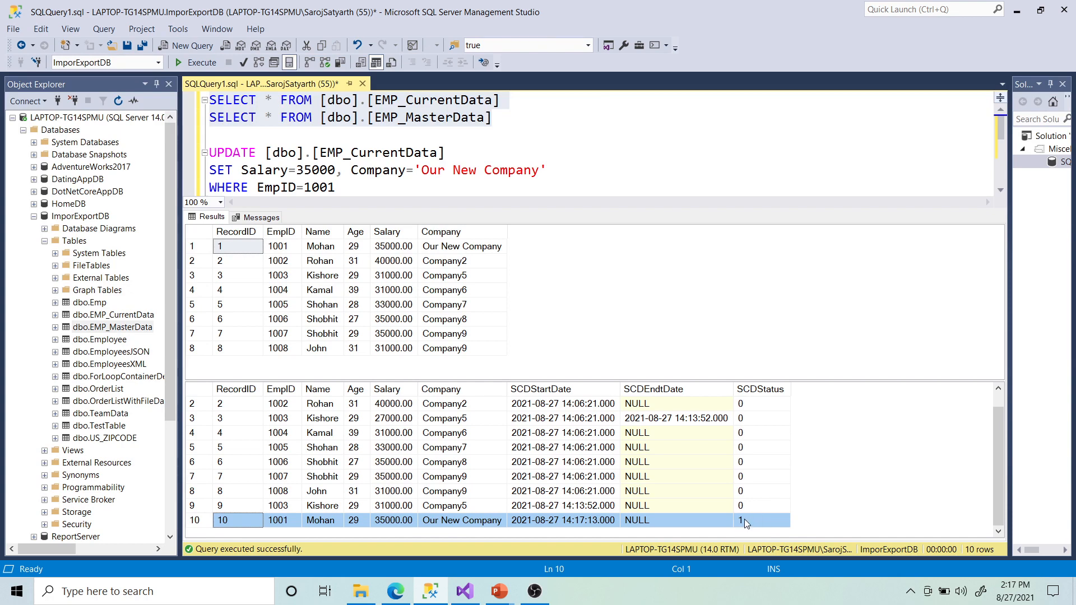
{"action": "key", "text": "F5"}
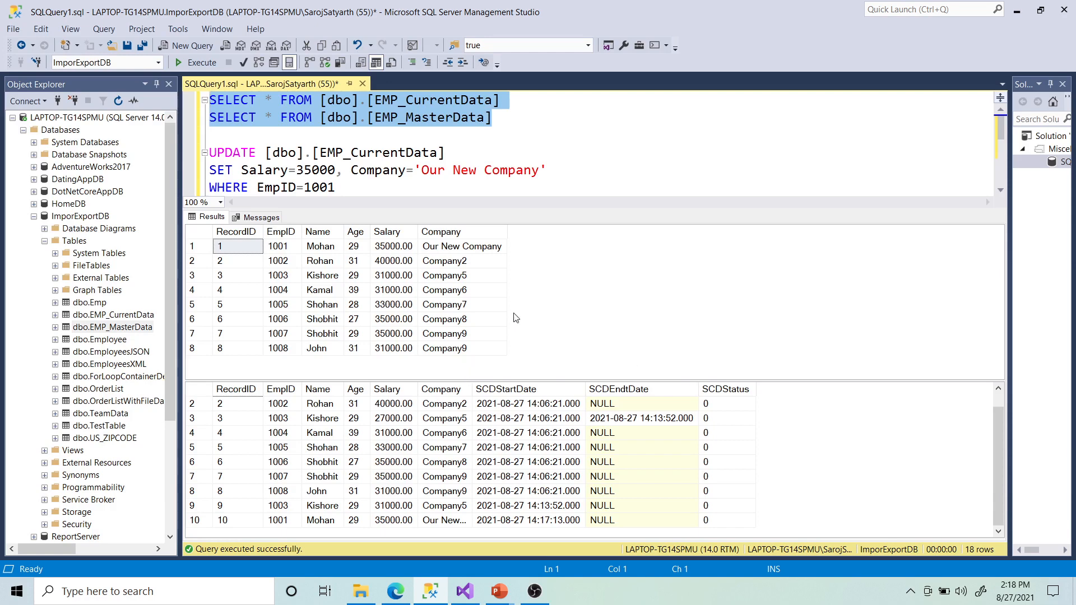
Step: Change the UPDATE statement to Salary=45000 for EmpID=1002 and run only that statement
{"action": "left_click", "coordinate": [338, 189]}
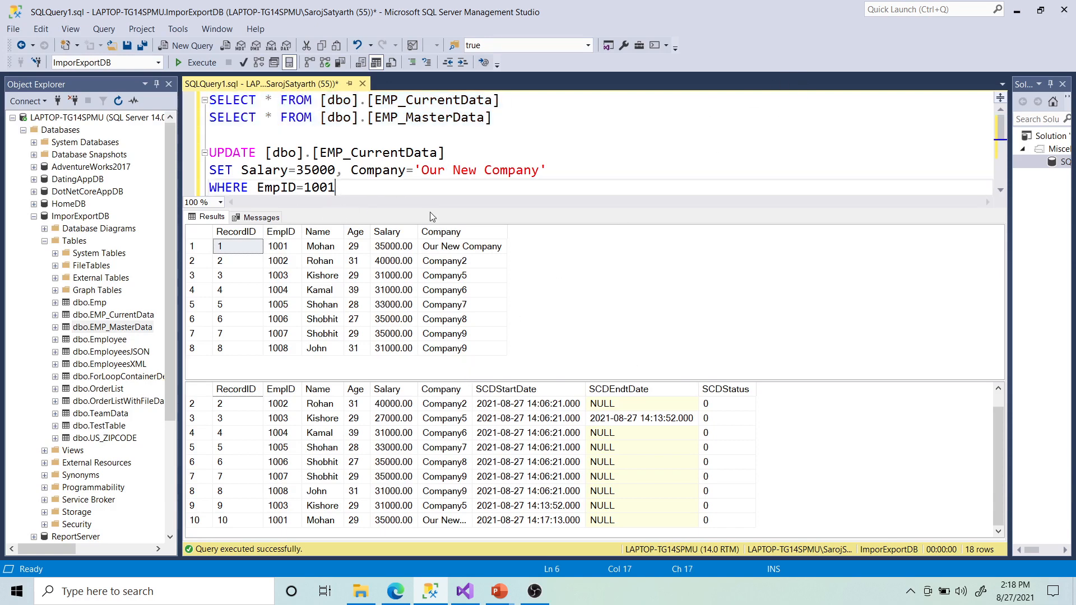
{"action": "key", "text": "BackSpace"}
{"action": "type", "text": "2"}
{"action": "left_click", "coordinate": [304, 170]}
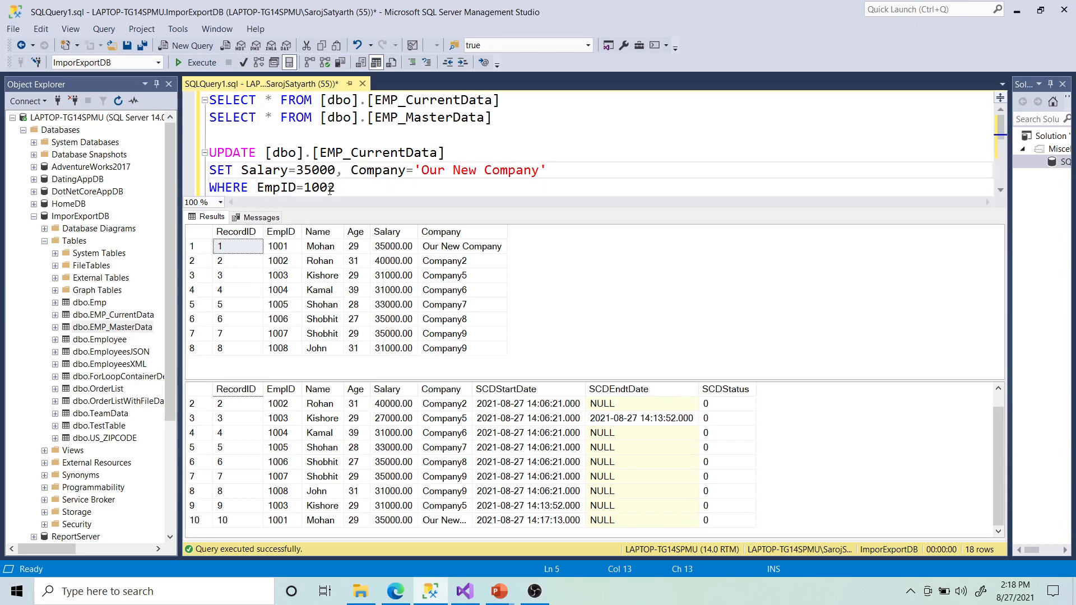
{"action": "key", "text": "BackSpace"}
{"action": "type", "text": "4"}
{"action": "left_click", "coordinate": [356, 186]}
{"action": "left_click_drag", "start_coordinate": [355, 186], "coordinate": [207, 152]}
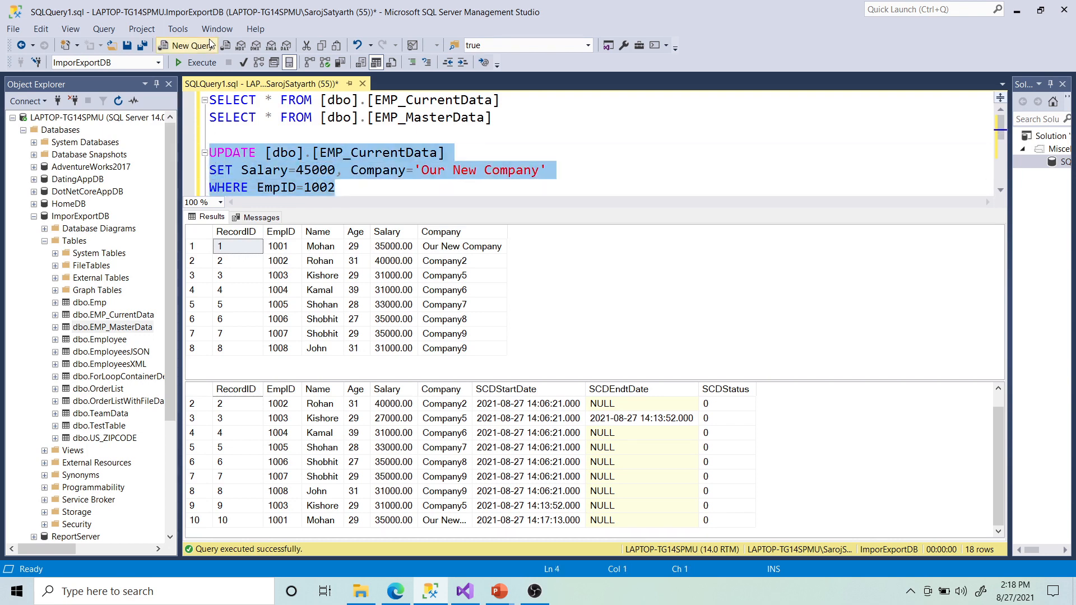
{"action": "left_click", "coordinate": [202, 63]}
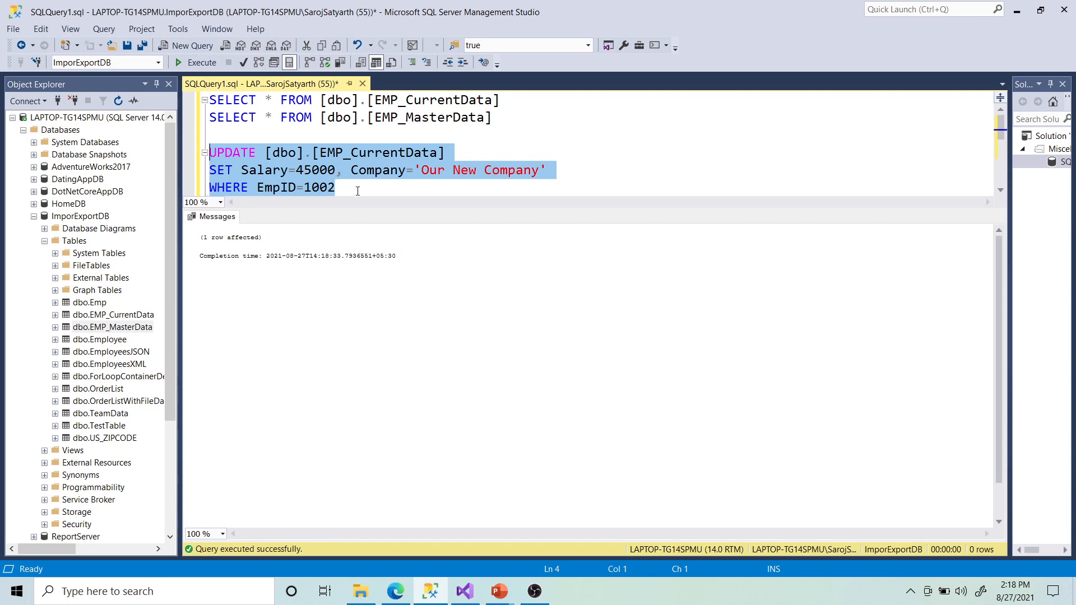
Step: Run both SELECT queries and check the EmpID 1002 and 1003 rows in the EMP_CurrentData results
{"action": "left_click_drag", "start_coordinate": [550, 126], "coordinate": [208, 100]}
{"action": "left_click", "coordinate": [202, 62]}
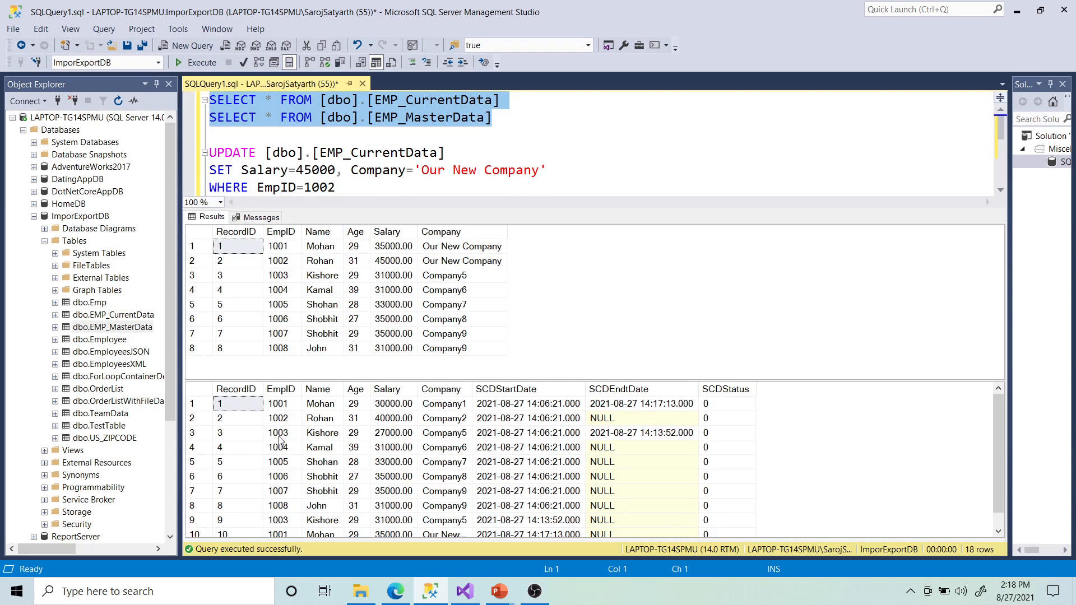
{"action": "left_click_drag", "start_coordinate": [235, 260], "coordinate": [498, 273]}
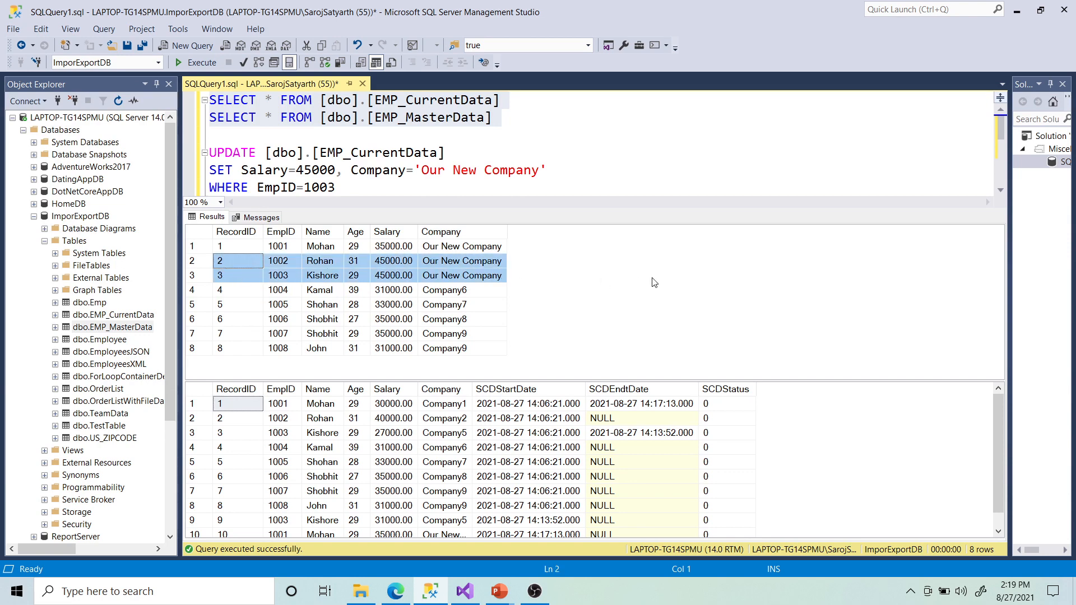
Step: Restart the SCD package run in Visual Studio and rerun both SELECT queries in SQL Server Management Studio
{"action": "left_click", "coordinate": [465, 591]}
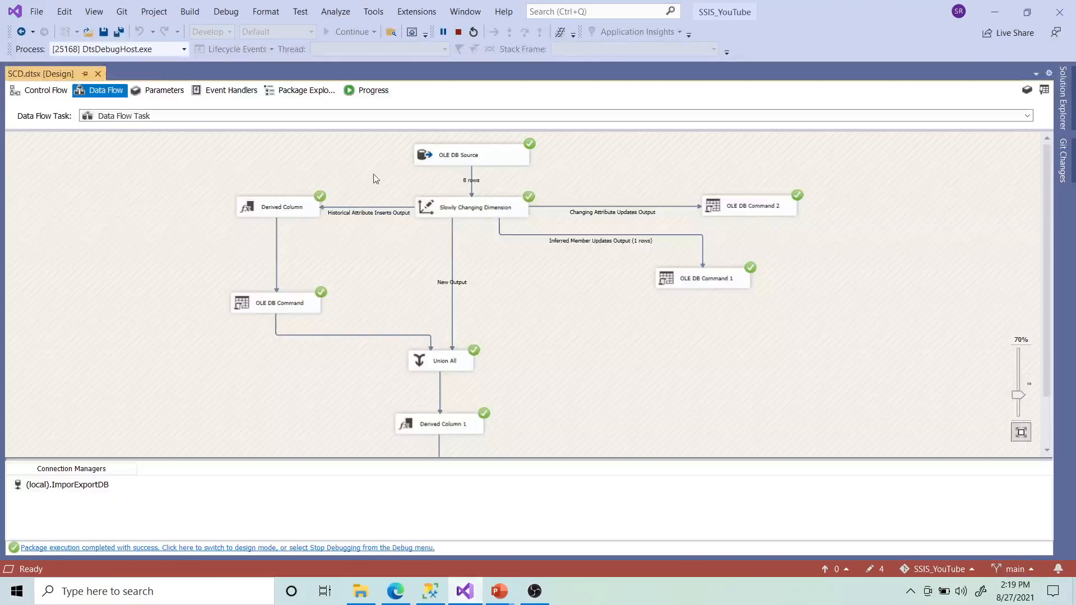
{"action": "left_click", "coordinate": [473, 32]}
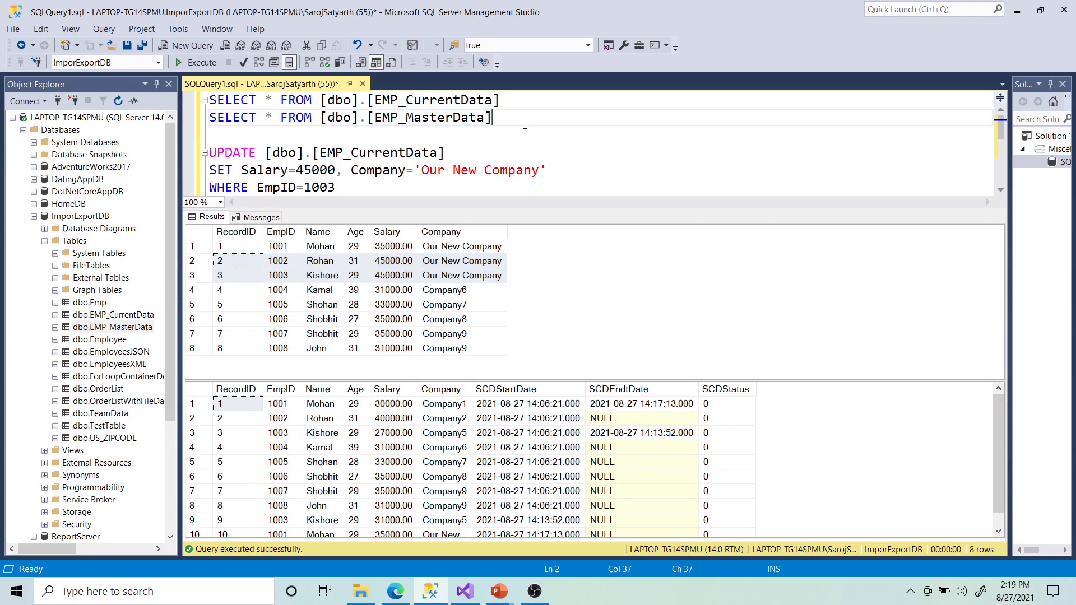
{"action": "left_click_drag", "start_coordinate": [502, 119], "coordinate": [207, 98]}
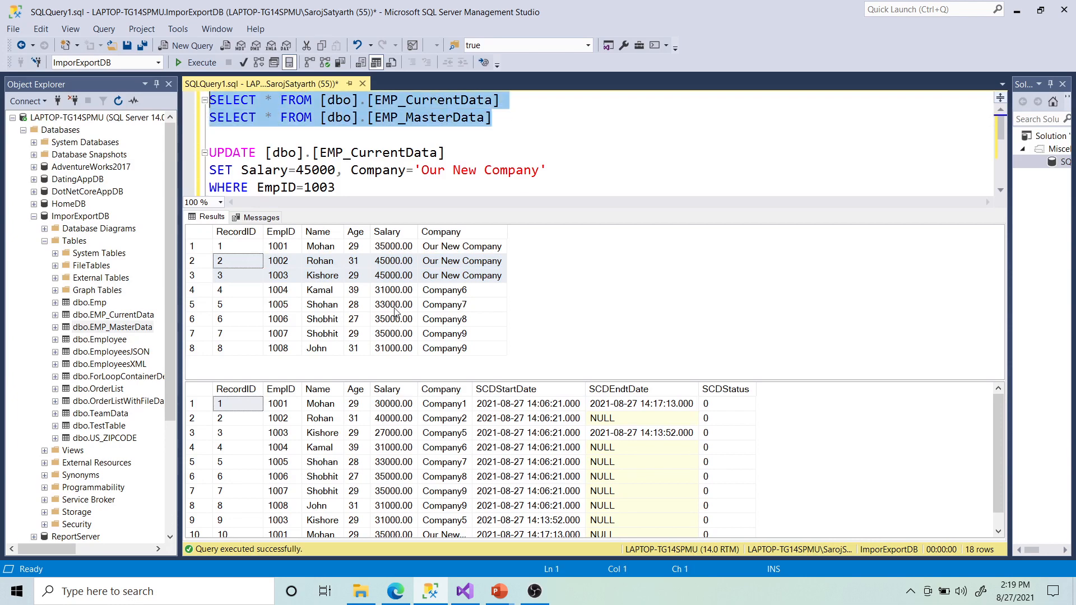
{"action": "left_click", "coordinate": [205, 66]}
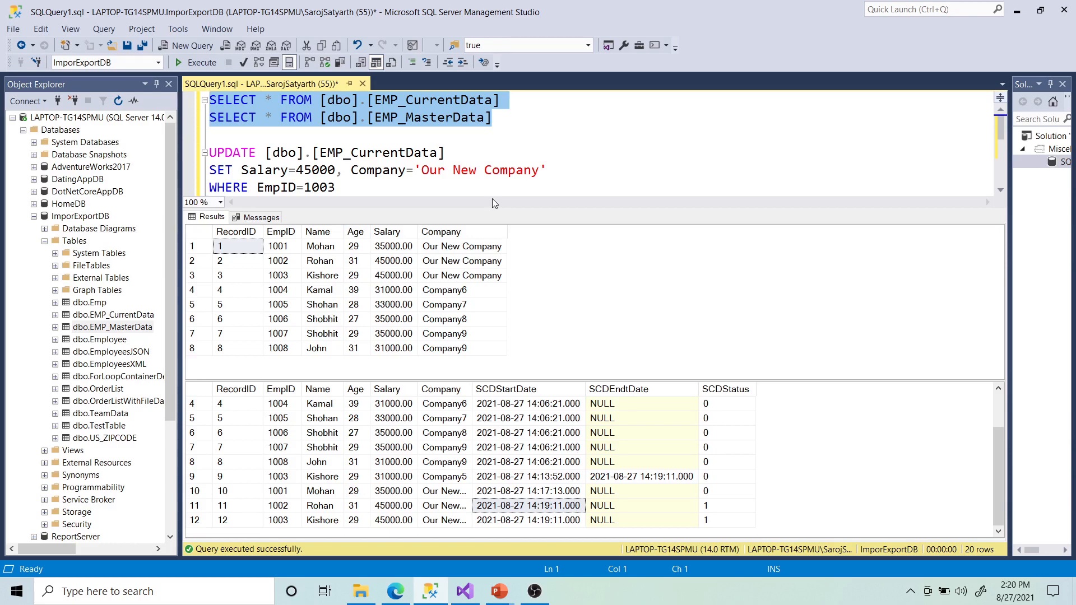
Step: Delete the whole UPDATE [dbo].[EMP_CurrentData] statement from the query, keeping the two SELECT queries
{"action": "left_click", "coordinate": [554, 136]}
{"action": "left_click_drag", "start_coordinate": [542, 180], "coordinate": [194, 137]}
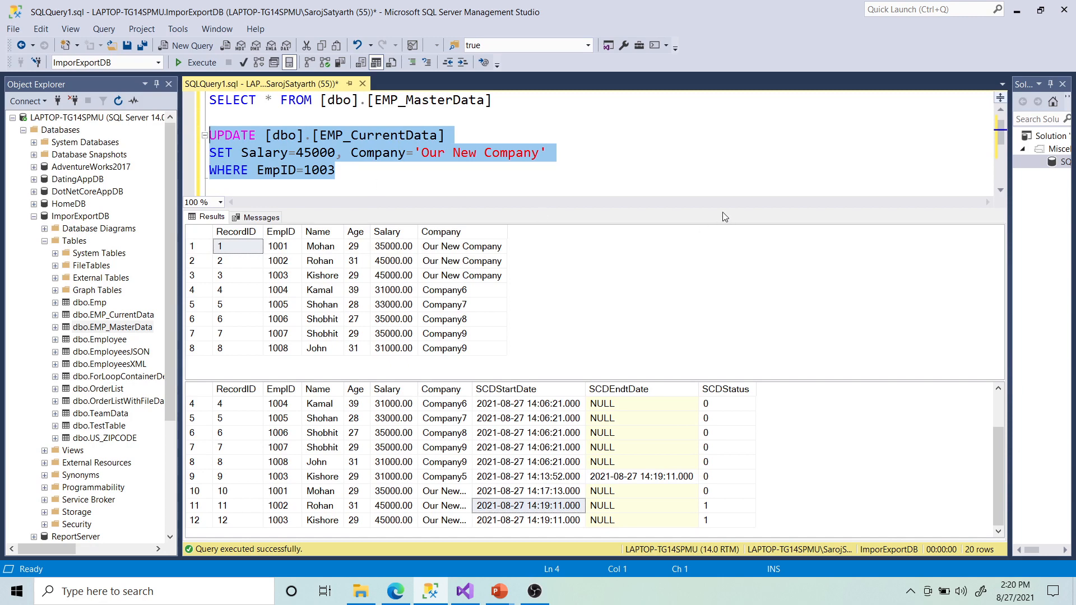
{"action": "key", "text": "Up"}
{"action": "key", "text": "Down"}
{"action": "key", "text": "Down"}
{"action": "key", "text": "Down"}
{"action": "key", "text": "Down"}
{"action": "key", "text": "Down"}
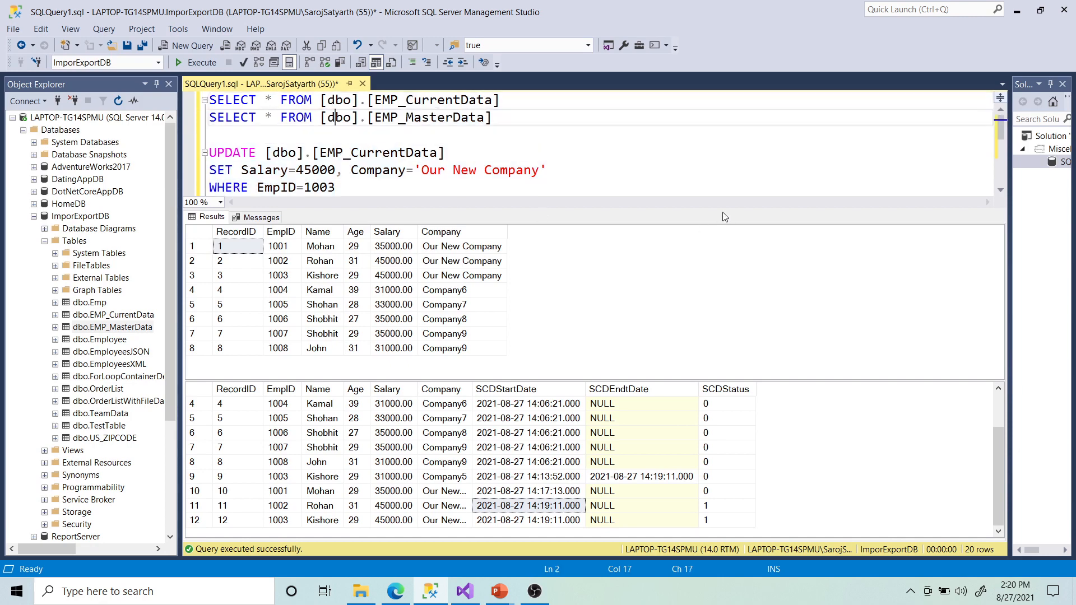
{"action": "key", "text": "shift+Home"}
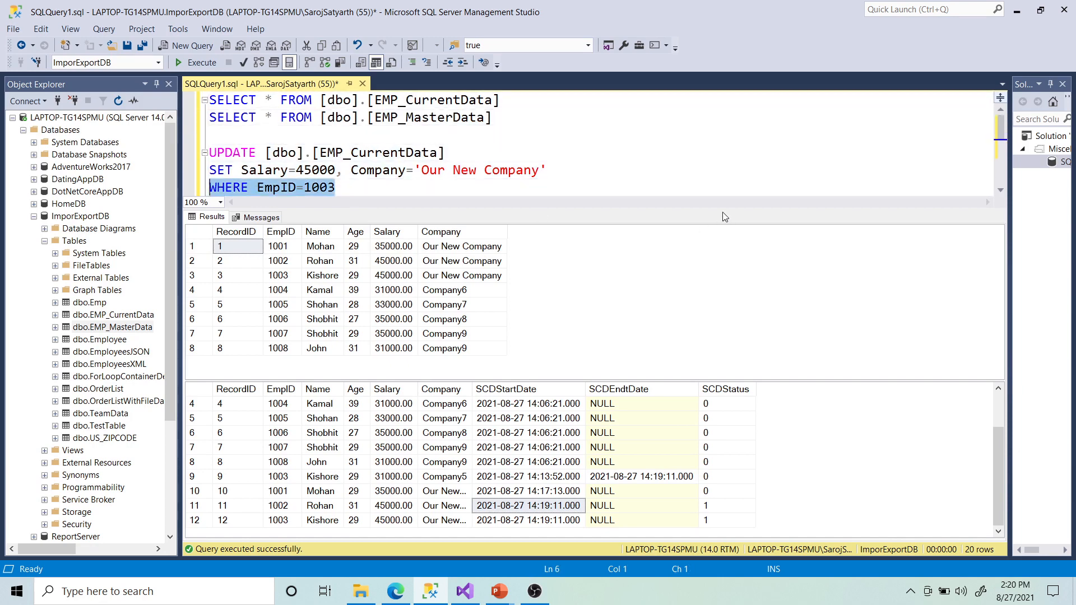
{"action": "key", "text": "shift+Up"}
{"action": "key", "text": "shift+Up"}
{"action": "key", "text": "Delete"}
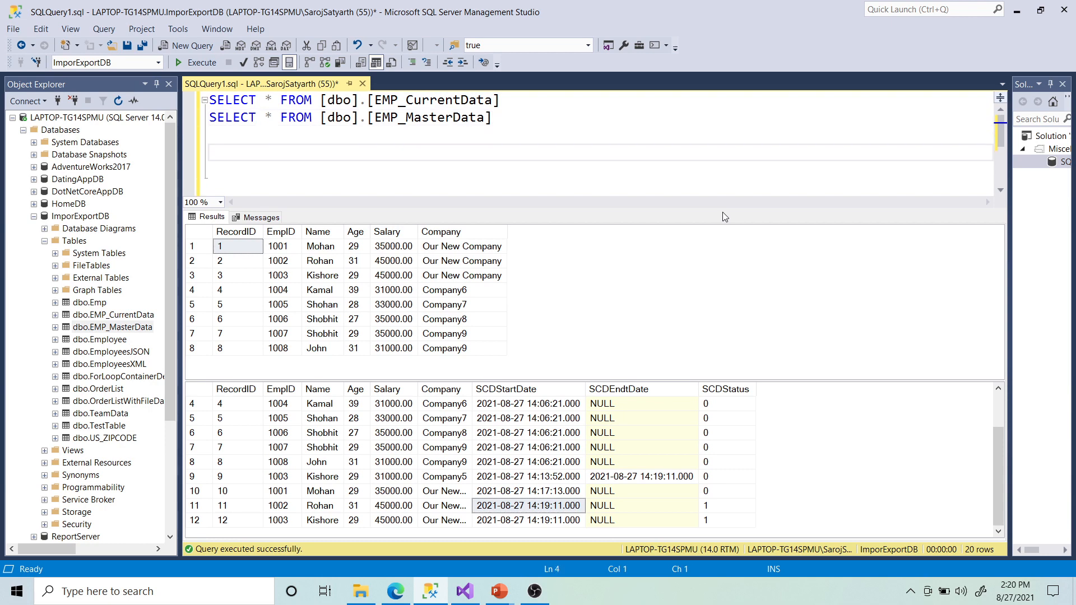
Step: Begin an INSERT INTO [dbo].[EMP_CurrentData] statement below the queries, copying the table name from the first SELECT
{"action": "type", "text": "INSERT INTO"}
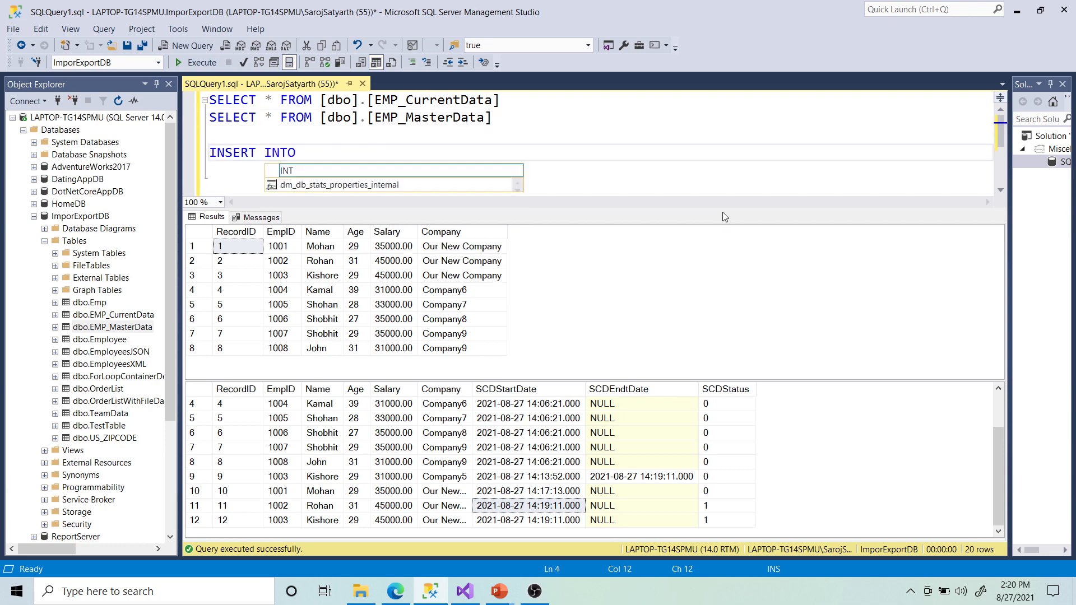
{"action": "left_click", "coordinate": [420, 138]}
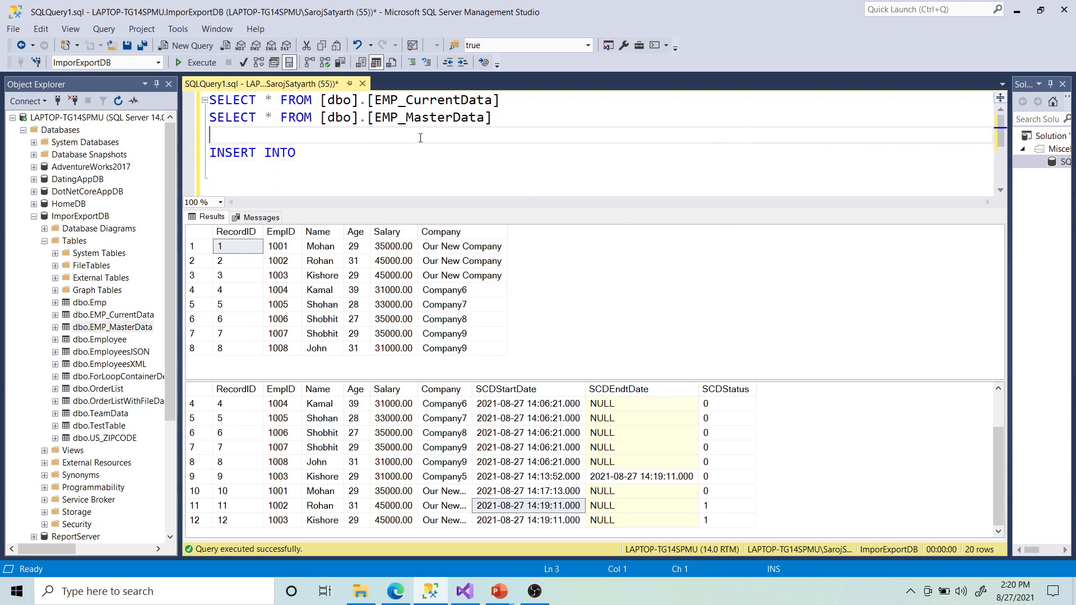
{"action": "left_click", "coordinate": [329, 106]}
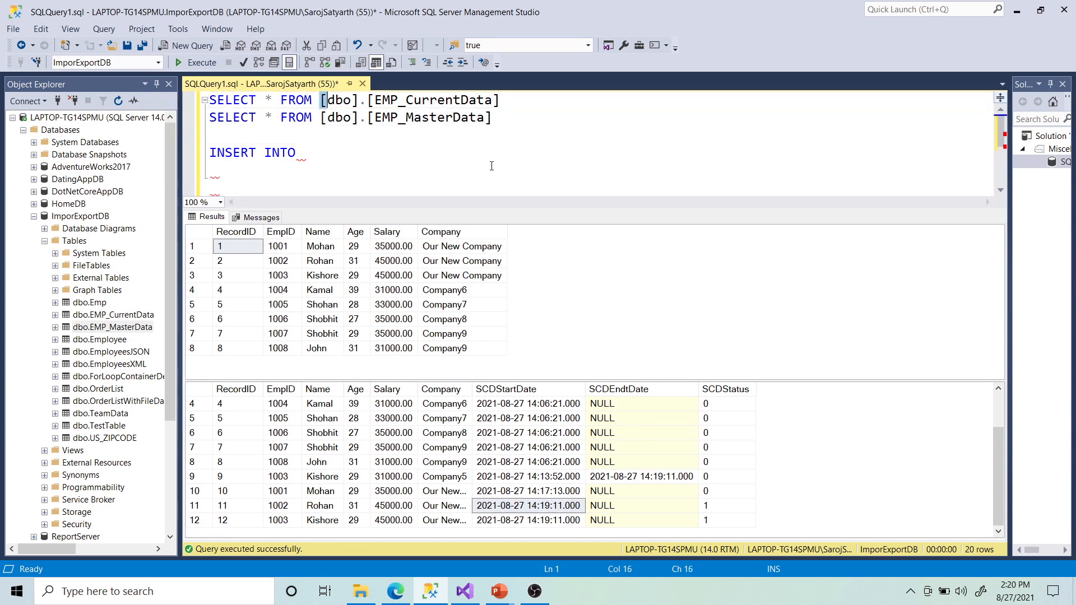
{"action": "key", "text": "shift+End"}
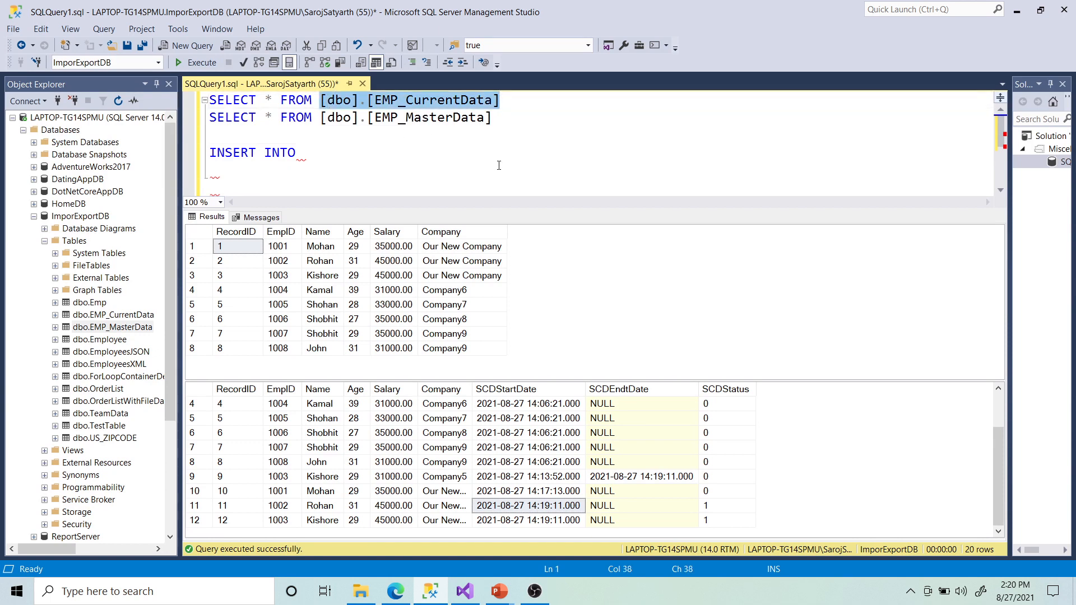
{"action": "key", "text": "ctrl+c"}
{"action": "left_click", "coordinate": [499, 162]}
{"action": "key", "text": "ctrl+v"}
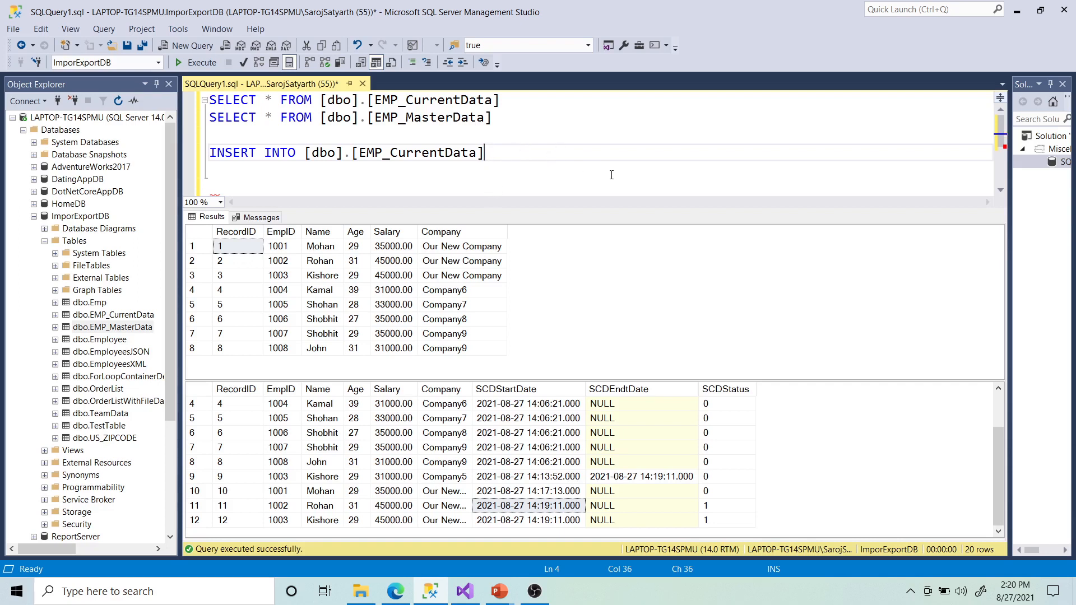
Step: Add a parenthesised column list with EmpID and Name under the INSERT INTO [dbo].[EMP_CurrentData] line
{"action": "key", "text": "Return"}
{"action": "type", "text": "()"}
{"action": "key", "text": "Left"}
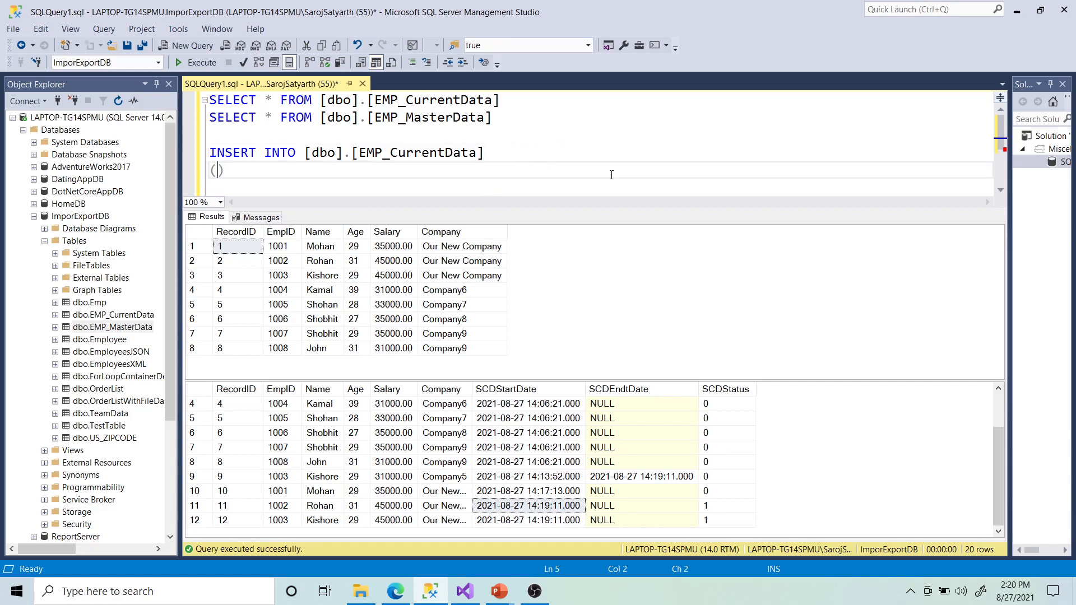
{"action": "type", "text": "EmpID,Nam"}
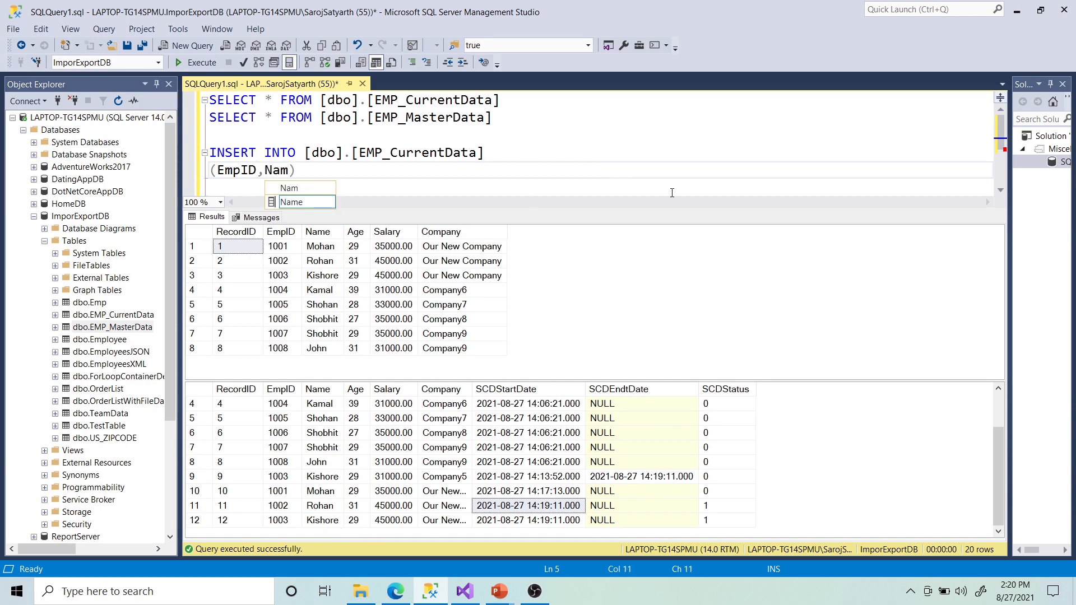
{"action": "key", "text": "Tab"}
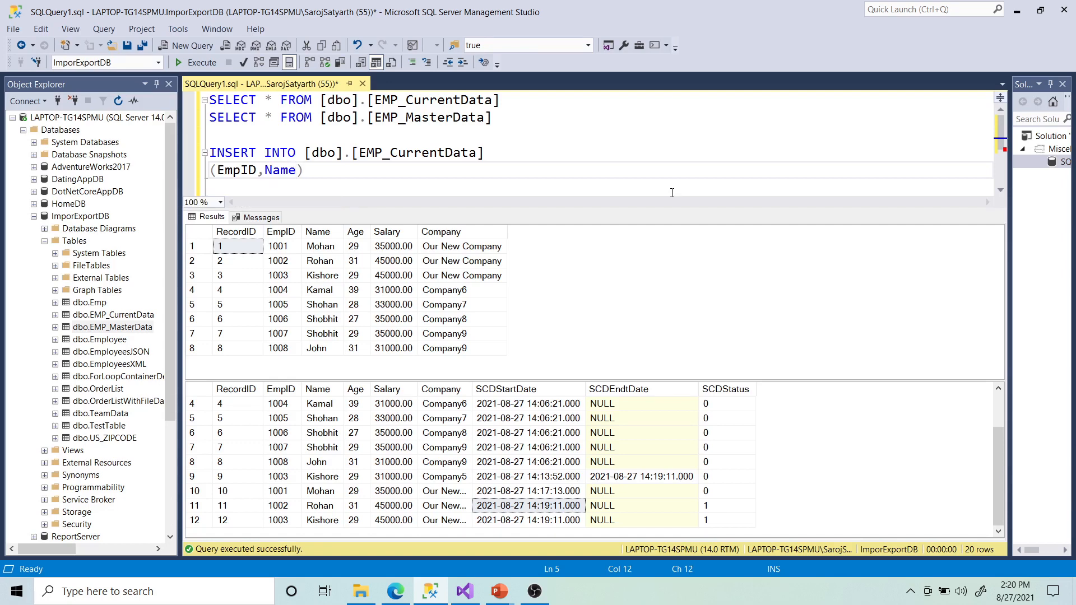
Step: Enclose both column names in the INSERT list in square brackets so it reads ([EmpID],[Name])
{"action": "type", "text": "]"}
{"action": "key", "text": "Left"}
{"action": "key", "text": "Left"}
{"action": "key", "text": "Left"}
{"action": "key", "text": "Left"}
{"action": "key", "text": "Left"}
{"action": "type", "text": "["}
{"action": "key", "text": "Left"}
{"action": "key", "text": "Left"}
{"action": "key", "text": "Left"}
{"action": "key", "text": "Left"}
{"action": "key", "text": "Left"}
{"action": "type", "text": "["}
{"action": "key", "text": "Right"}
{"action": "key", "text": "Right"}
{"action": "key", "text": "Right"}
{"action": "key", "text": "Right"}
{"action": "key", "text": "Right"}
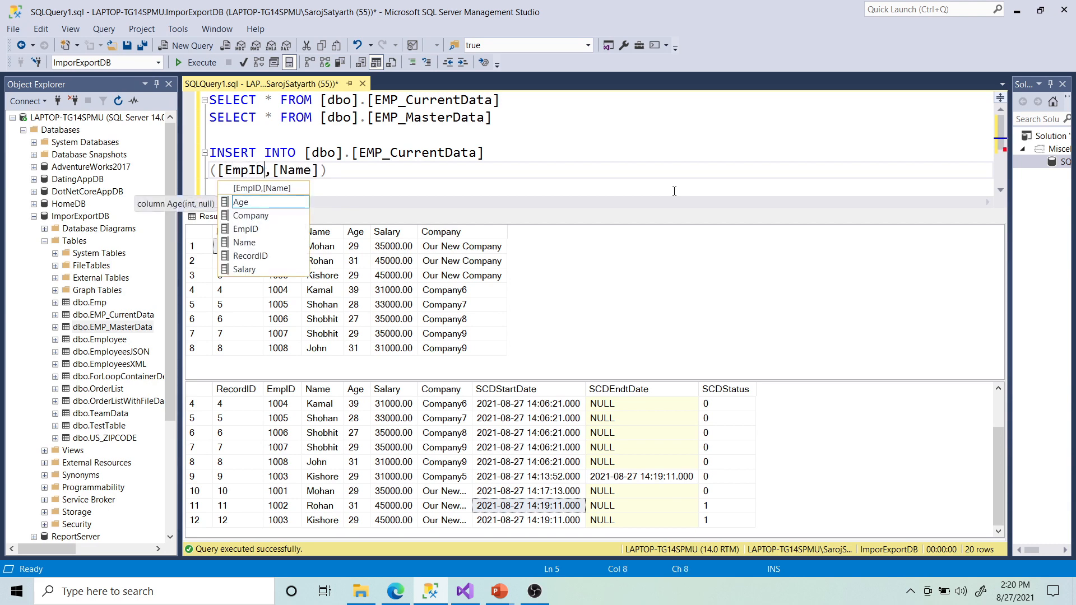
{"action": "type", "text": "]"}
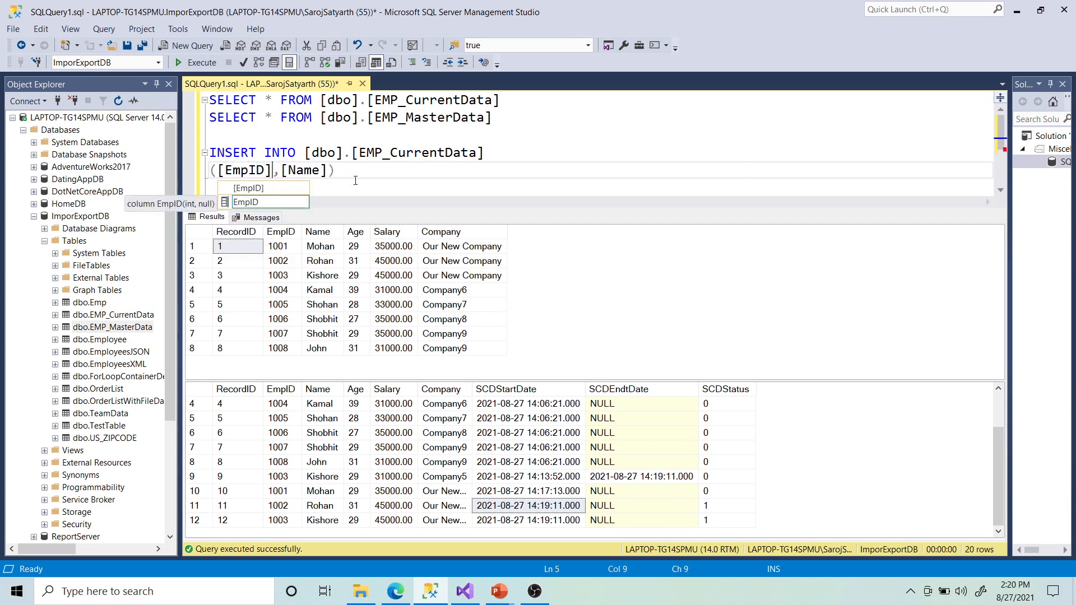
{"action": "left_click", "coordinate": [330, 168]}
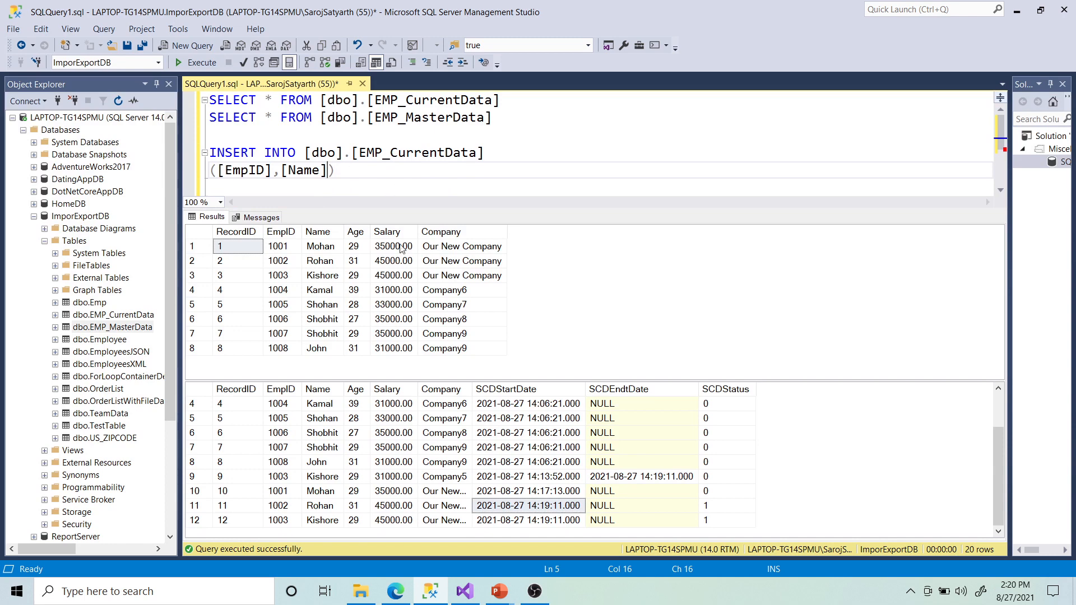
Step: Complete the INSERT with a VALUES clause holding 1009 and the employee's name, and execute only that statement
{"action": "left_click", "coordinate": [356, 506]}
{"action": "left_click", "coordinate": [392, 506]}
{"action": "left_click", "coordinate": [440, 507]}
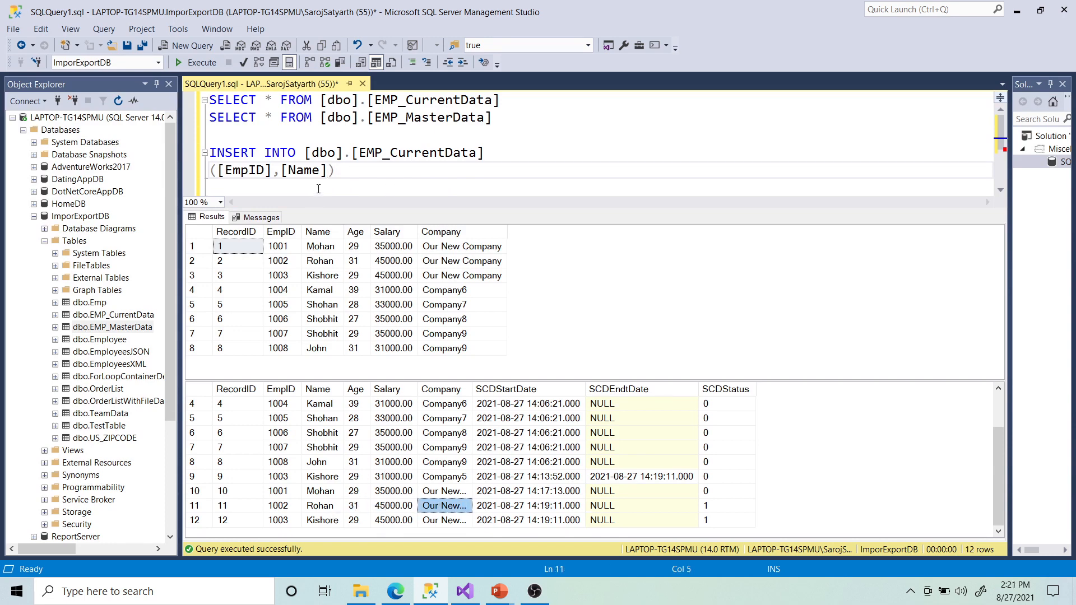
{"action": "left_click", "coordinate": [593, 172]}
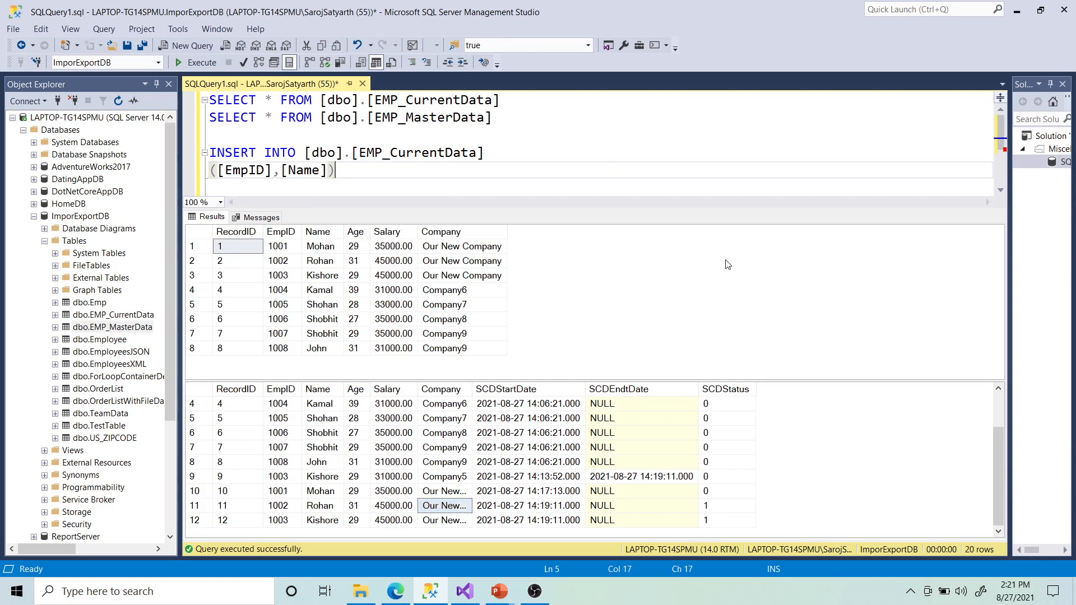
{"action": "type", "text": "VALUES"}
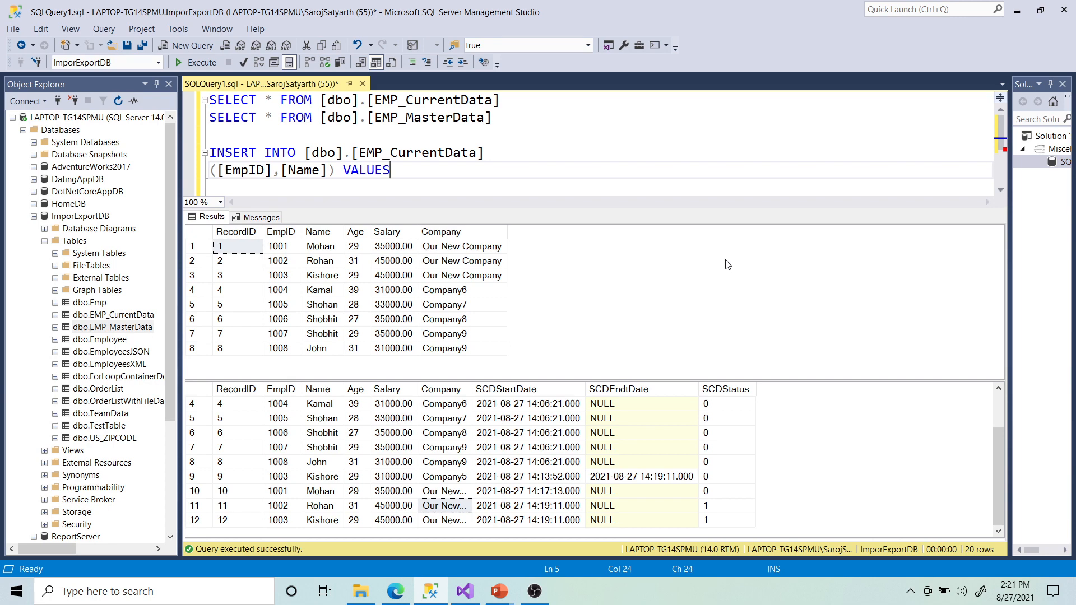
{"action": "type", "text": "(1009,'James"}
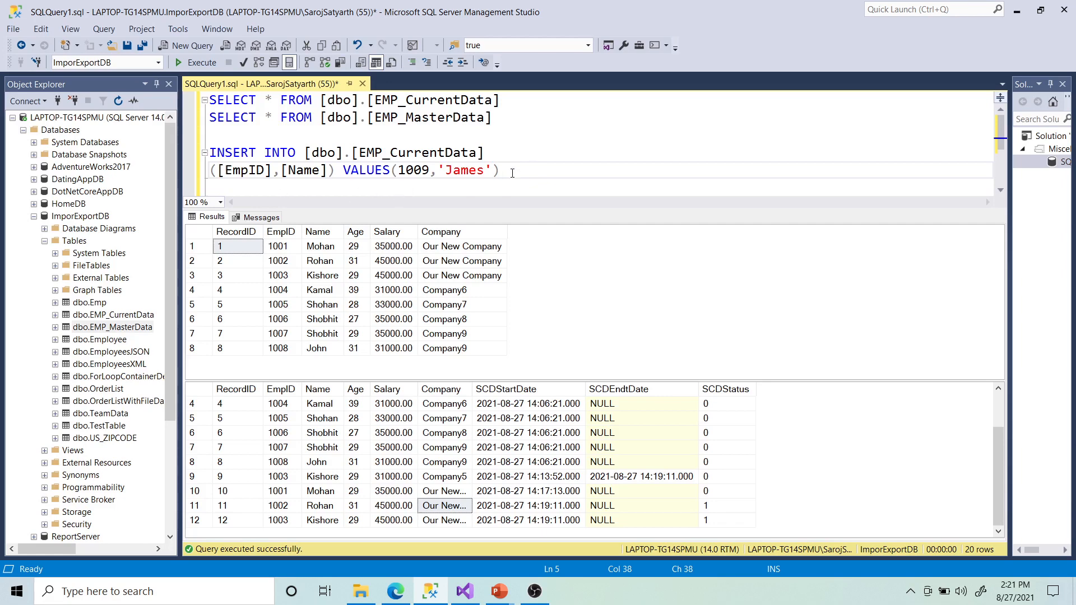
{"action": "left_click_drag", "start_coordinate": [511, 172], "coordinate": [187, 161]}
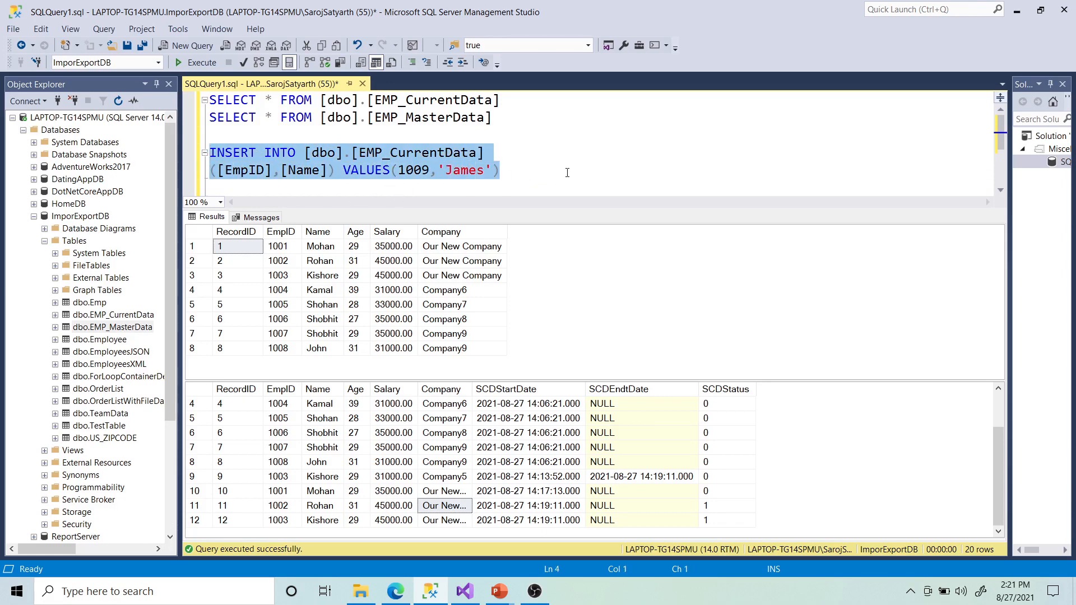
{"action": "left_click", "coordinate": [197, 61]}
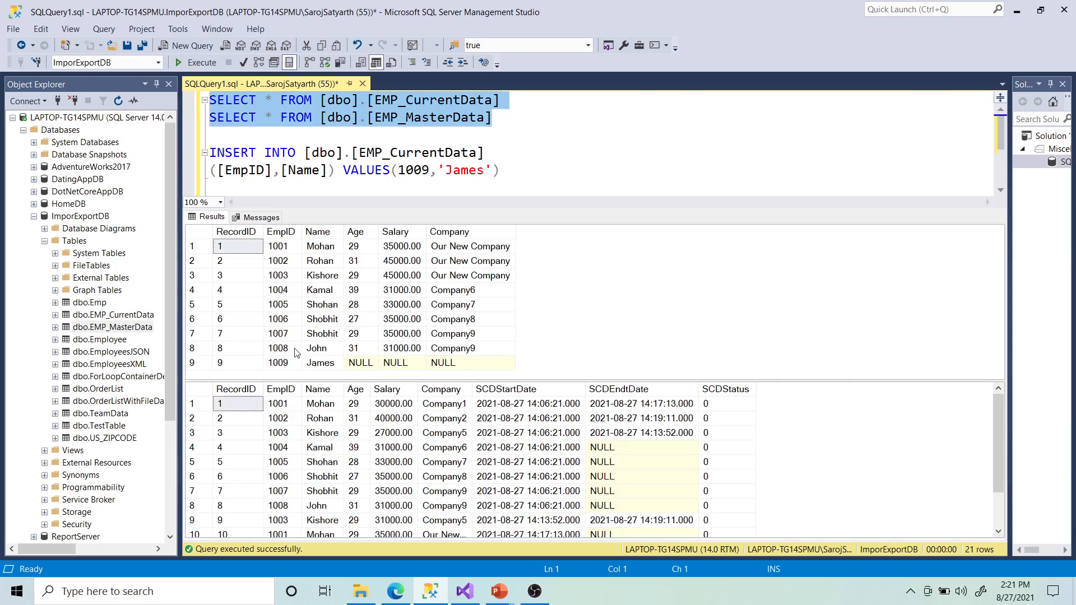
Step: Examine the Age, Salary and Company of EmpID 1009 in the EMP_CurrentData results and the last EMP_MasterData rows
{"action": "left_click", "coordinate": [443, 364]}
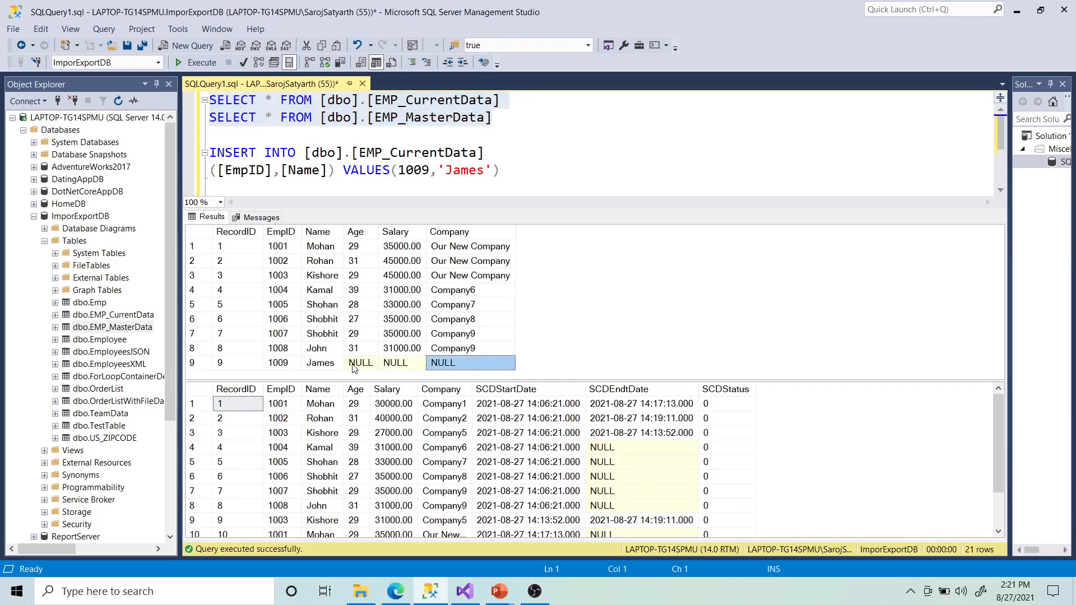
{"action": "left_click", "coordinate": [353, 364]}
{"action": "left_click", "coordinate": [403, 364]}
{"action": "left_click", "coordinate": [998, 448]}
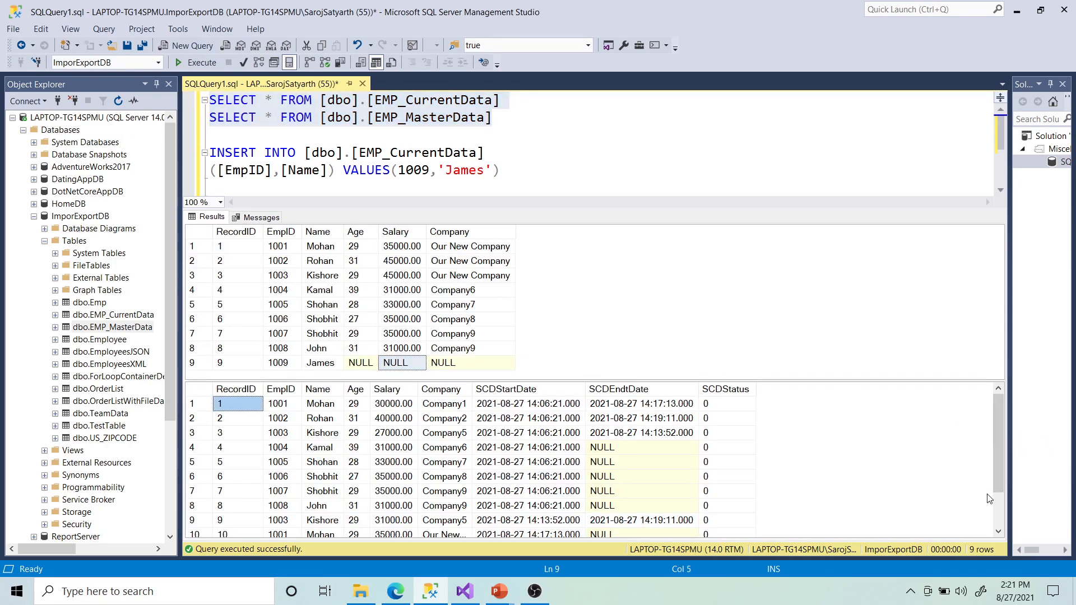
{"action": "scroll", "coordinate": [1001, 458], "scroll_direction": "down", "scroll_amount": 1}
{"action": "left_click_drag", "start_coordinate": [524, 209], "coordinate": [524, 187]}
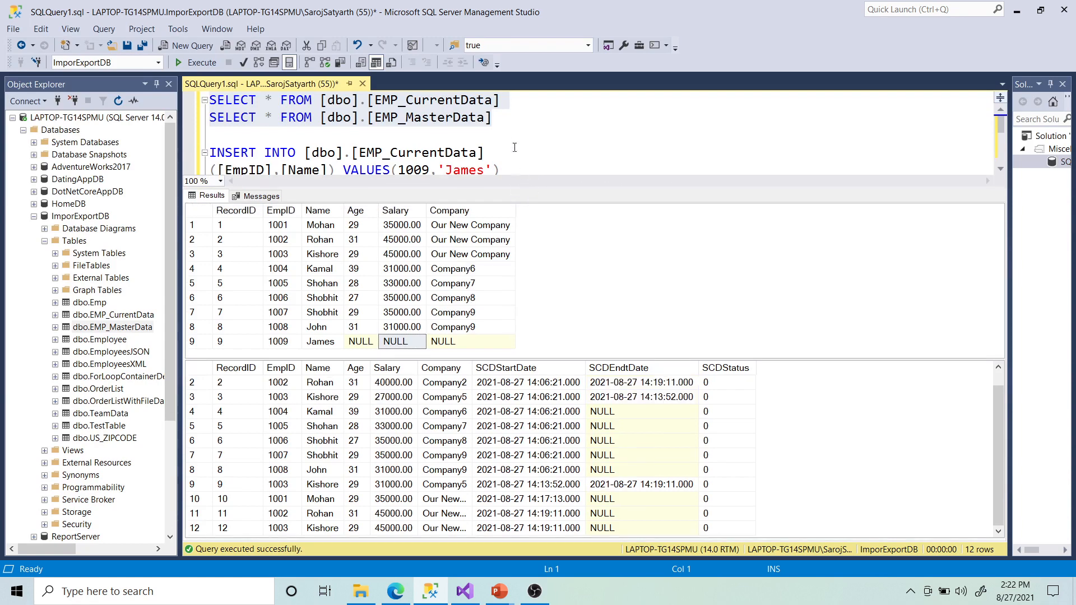
Step: Rerun both SELECT queries and widen the Company, Salary and Age columns in the EMP_MasterData results to check the last row
{"action": "left_click", "coordinate": [509, 123]}
{"action": "left_click_drag", "start_coordinate": [510, 124], "coordinate": [209, 100]}
{"action": "left_click", "coordinate": [196, 62]}
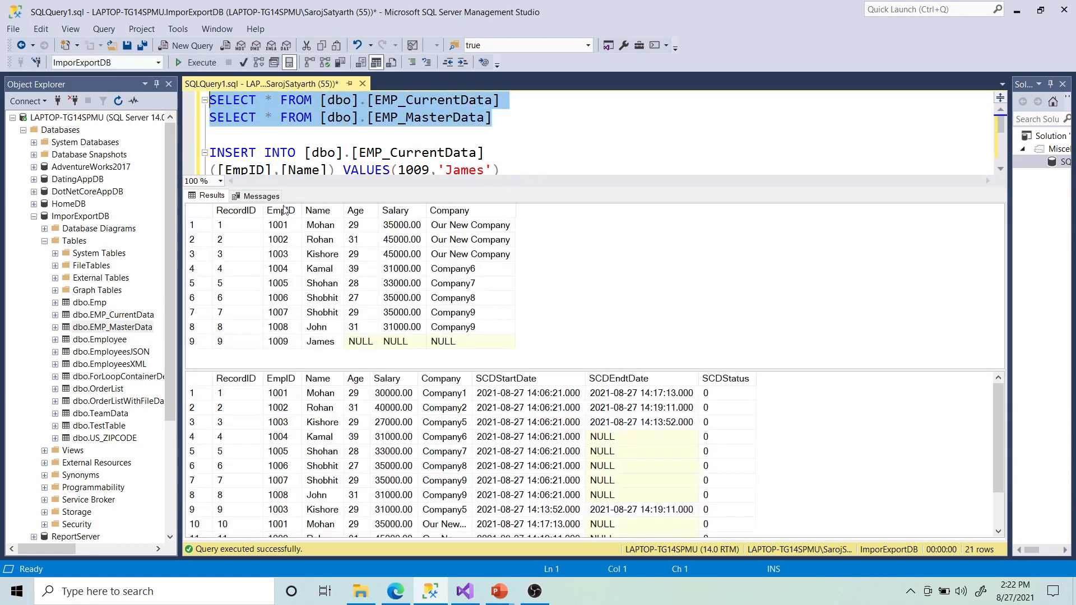
{"action": "scroll", "coordinate": [577, 426], "scroll_direction": "down", "scroll_amount": 1}
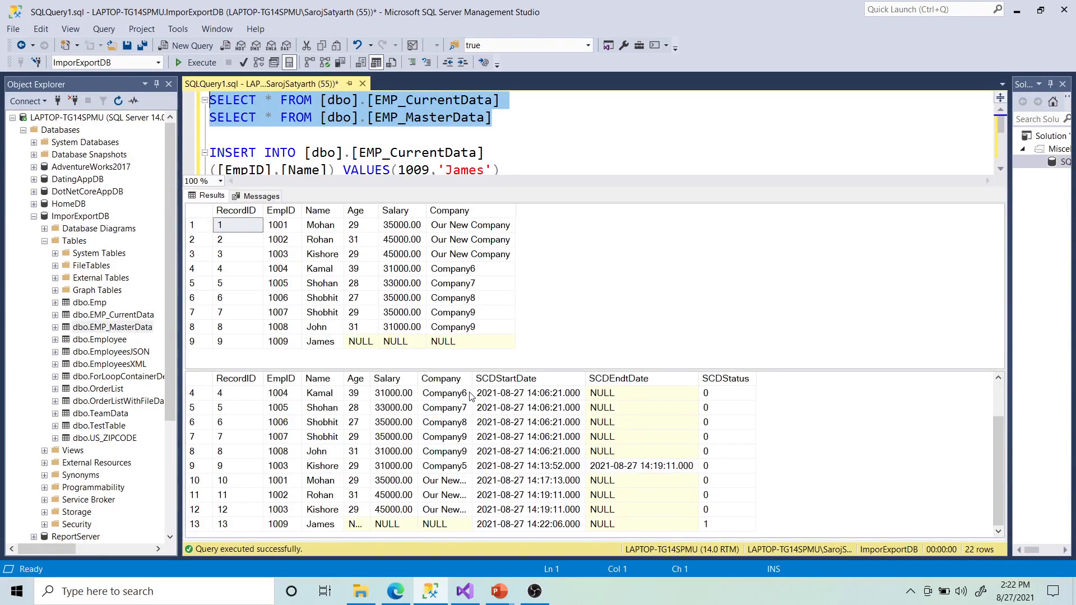
{"action": "left_click_drag", "start_coordinate": [474, 378], "coordinate": [506, 379]}
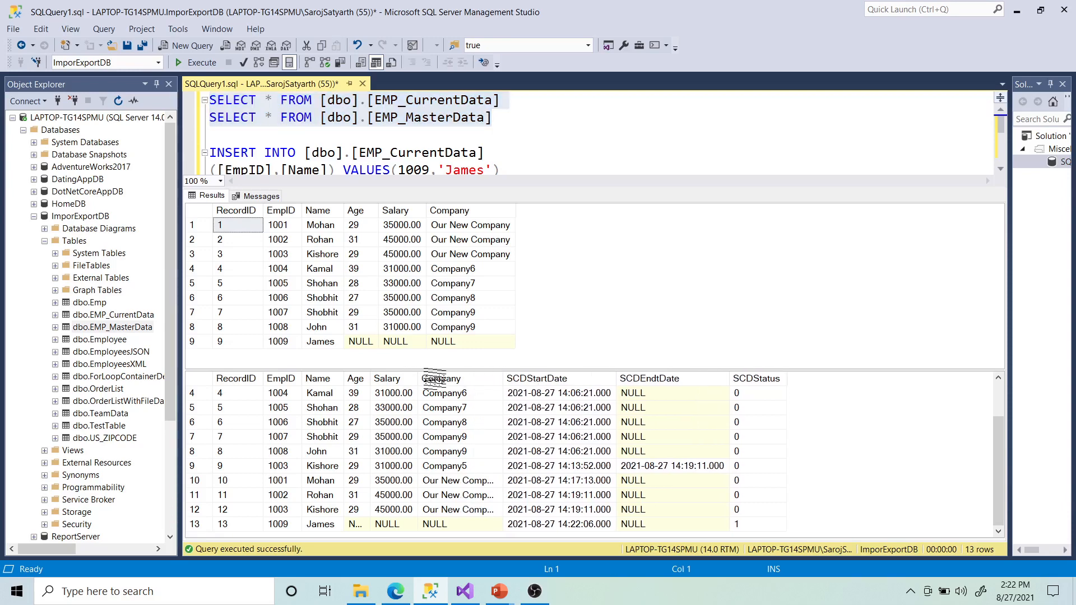
{"action": "left_click_drag", "start_coordinate": [419, 379], "coordinate": [440, 379]}
{"action": "left_click_drag", "start_coordinate": [370, 378], "coordinate": [396, 378]}
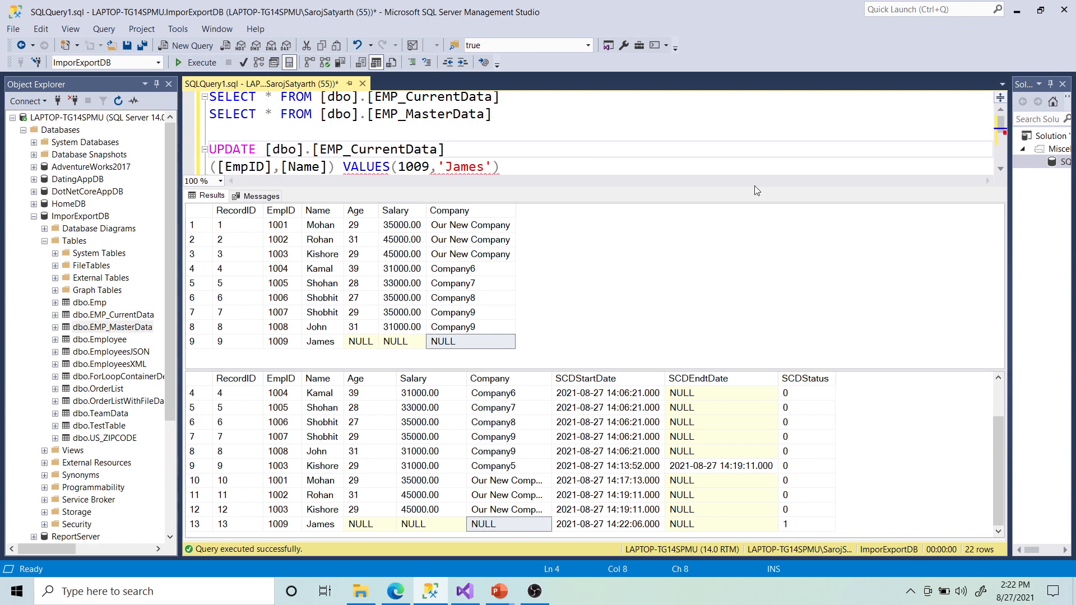
Step: Add a SET clause to the UPDATE [dbo].[EMP_CurrentData] statement with Age=28, Salary=28000 and the Company column
{"action": "left_click_drag", "start_coordinate": [756, 194], "coordinate": [756, 201]}
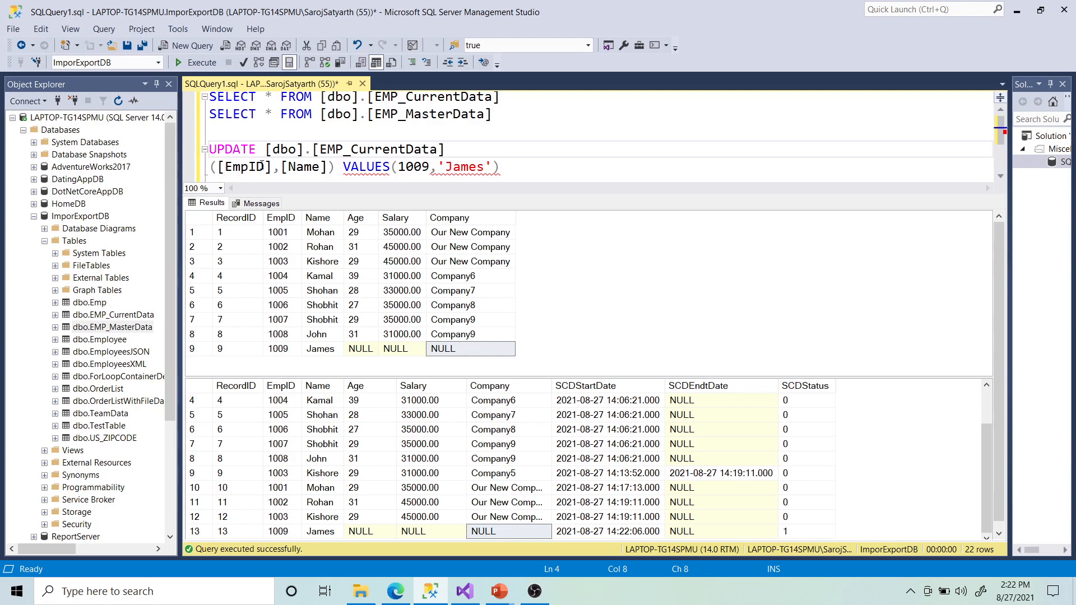
{"action": "left_click", "coordinate": [460, 155]}
{"action": "key", "text": "Return"}
{"action": "type", "text": "SET"}
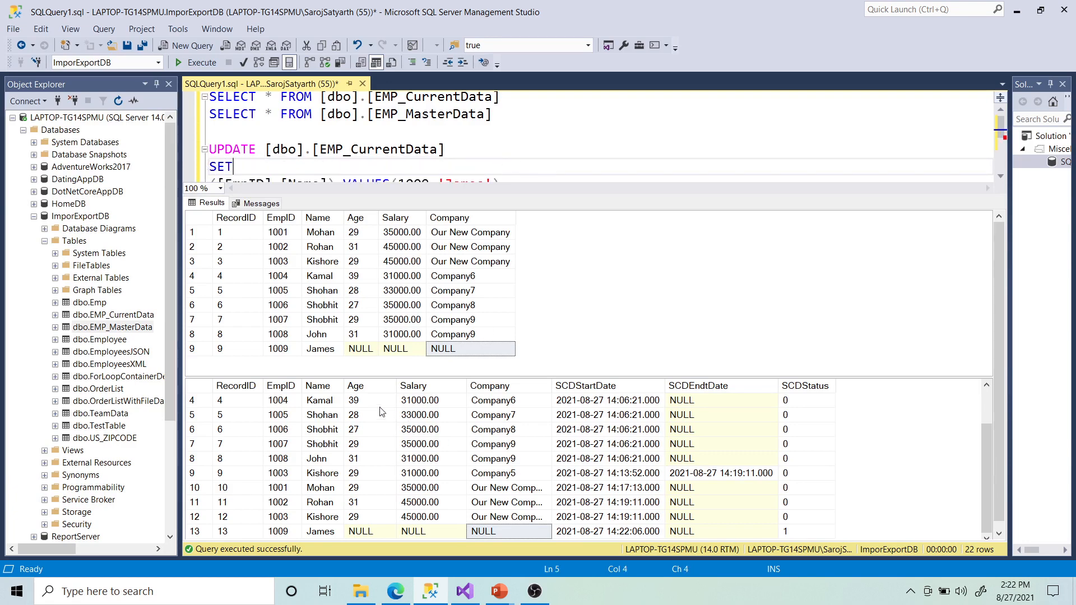
{"action": "type", "text": " Age=28, Salary"}
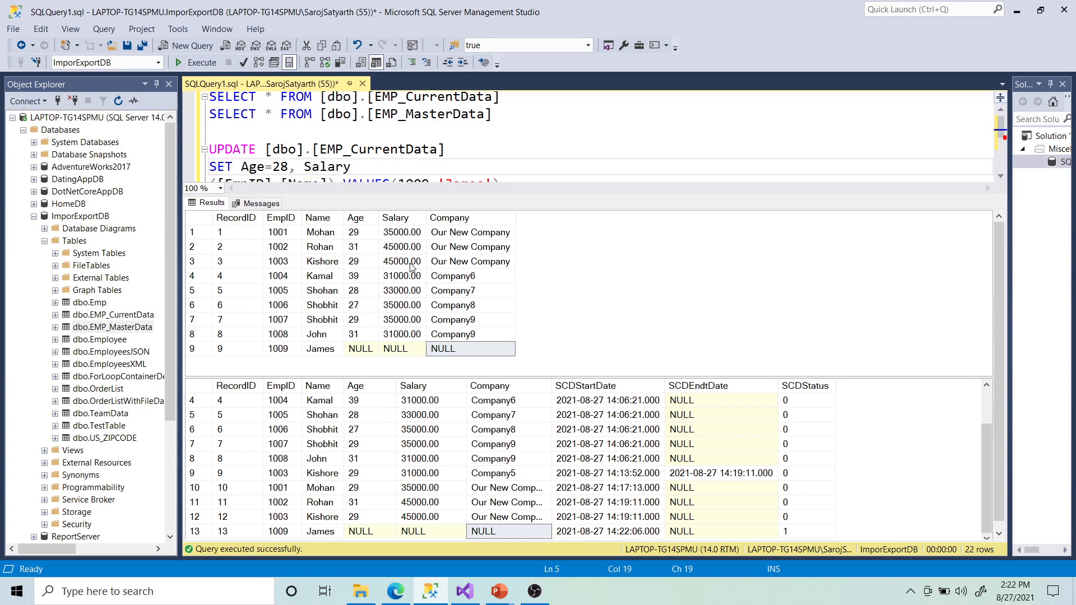
{"action": "type", "text": "=28000,com"}
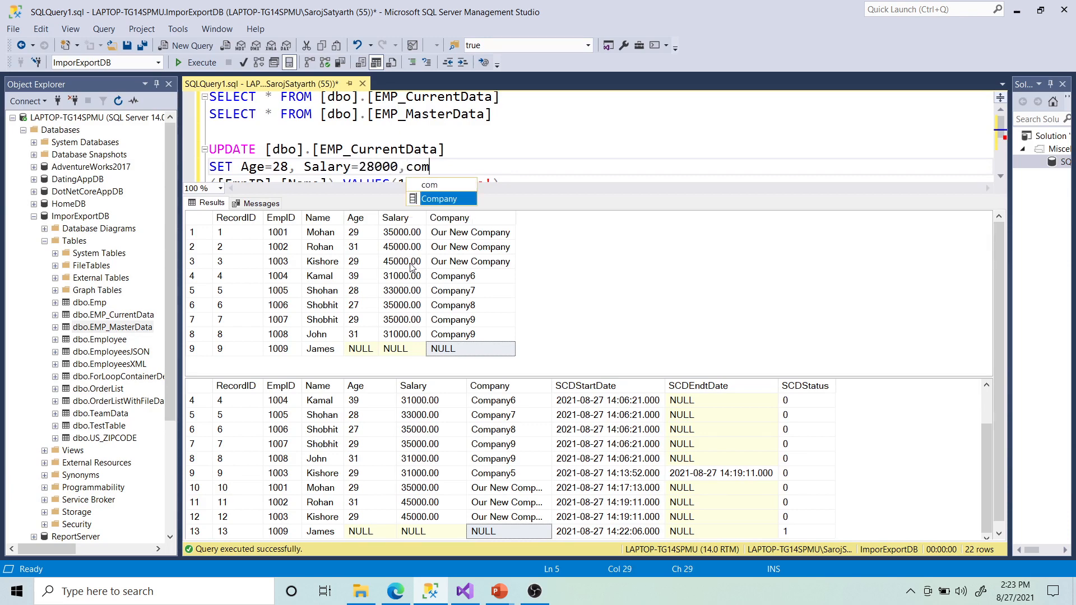
{"action": "key", "text": "Tab"}
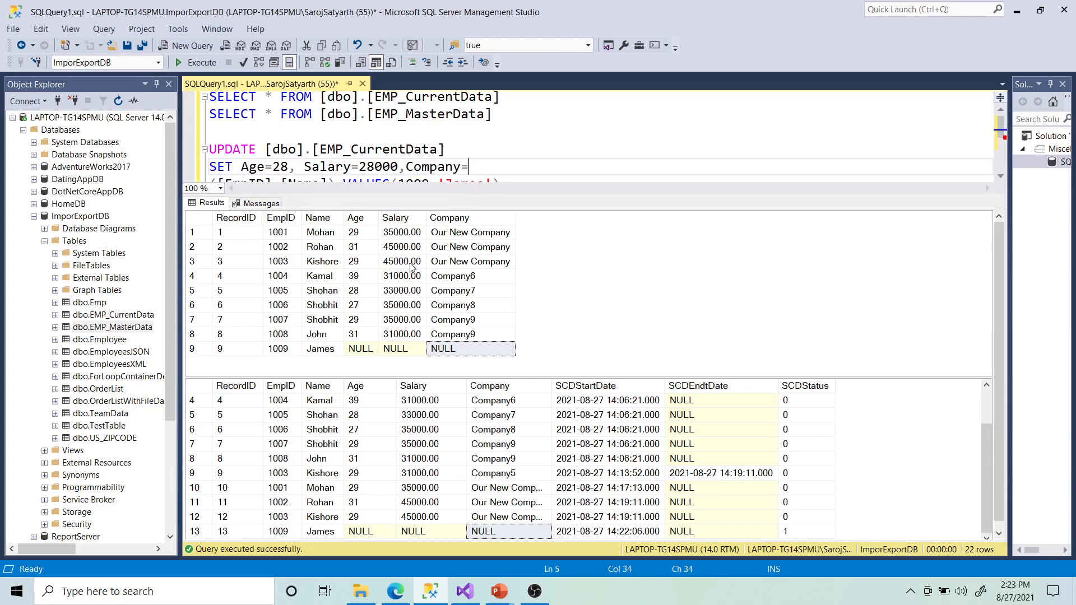
Step: Check the existing company values in the EMP_MasterData results and assign 'Company9' to Company in the SET clause
{"action": "type", "text": "=\""}
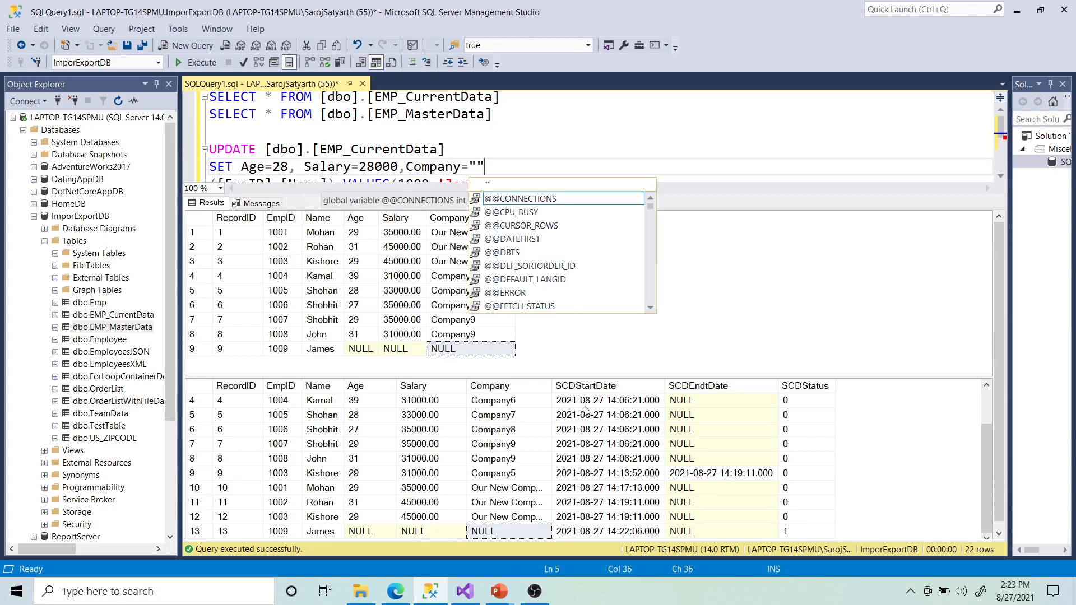
{"action": "key", "text": "BackSpace"}
{"action": "type", "text": "''"}
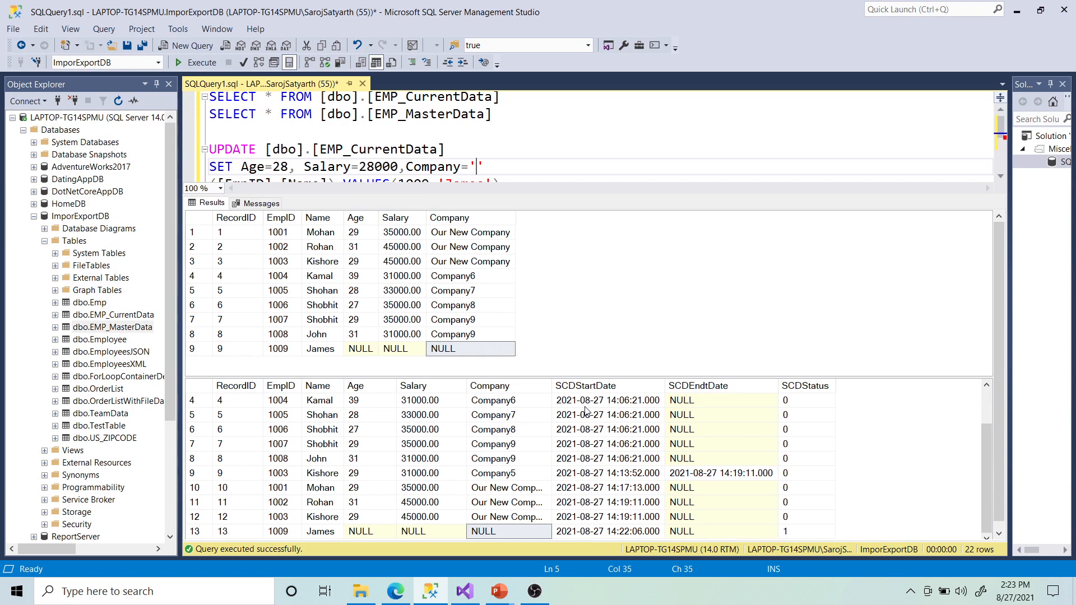
{"action": "left_click_drag", "start_coordinate": [496, 464], "coordinate": [503, 459]}
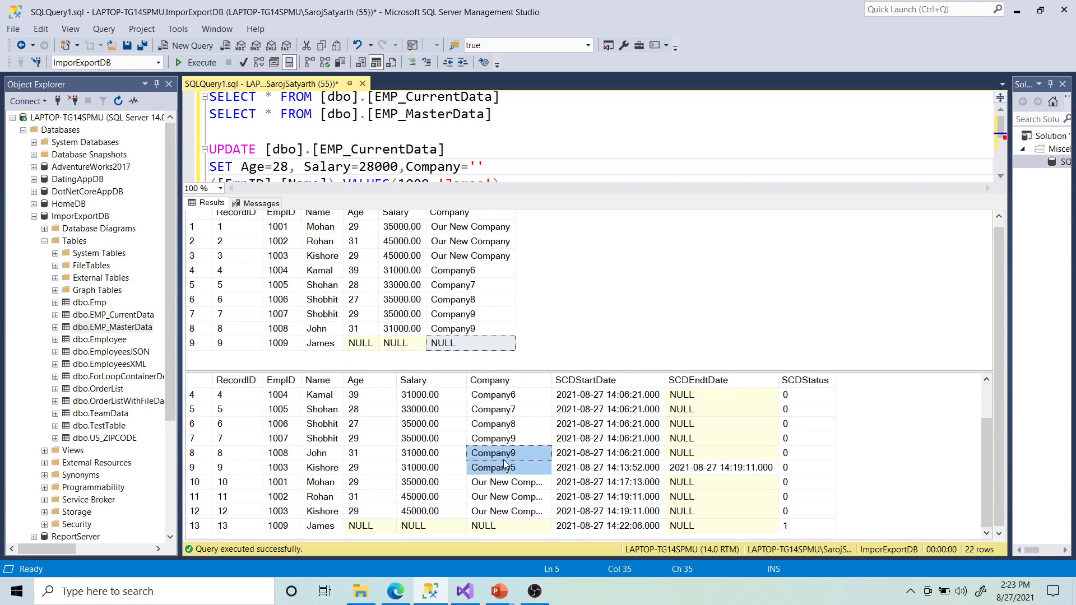
{"action": "left_click", "coordinate": [503, 456]}
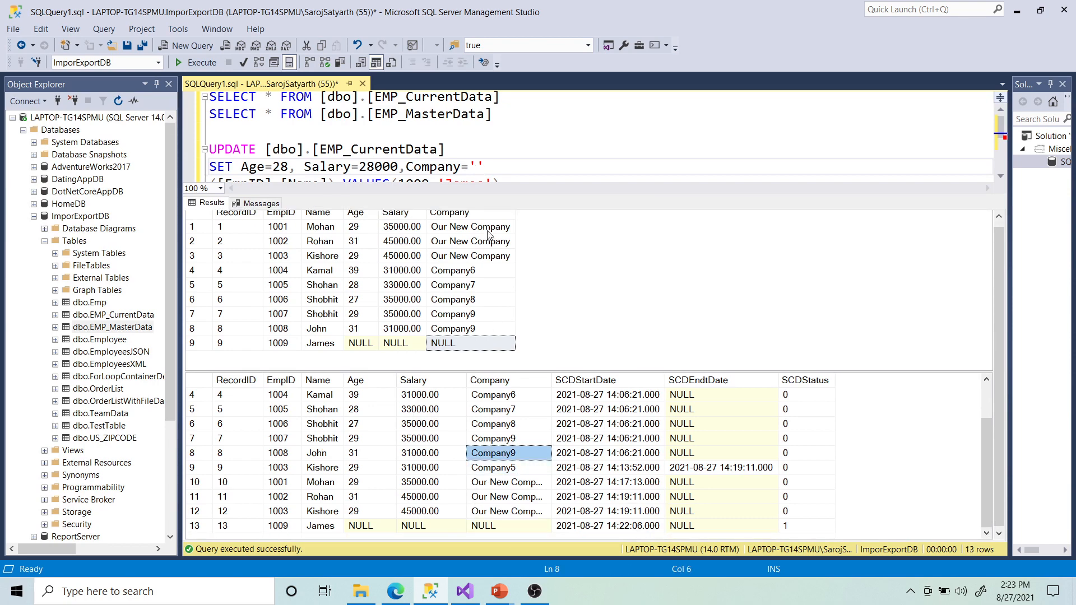
{"action": "left_click", "coordinate": [473, 166]}
{"action": "type", "text": "Company9"}
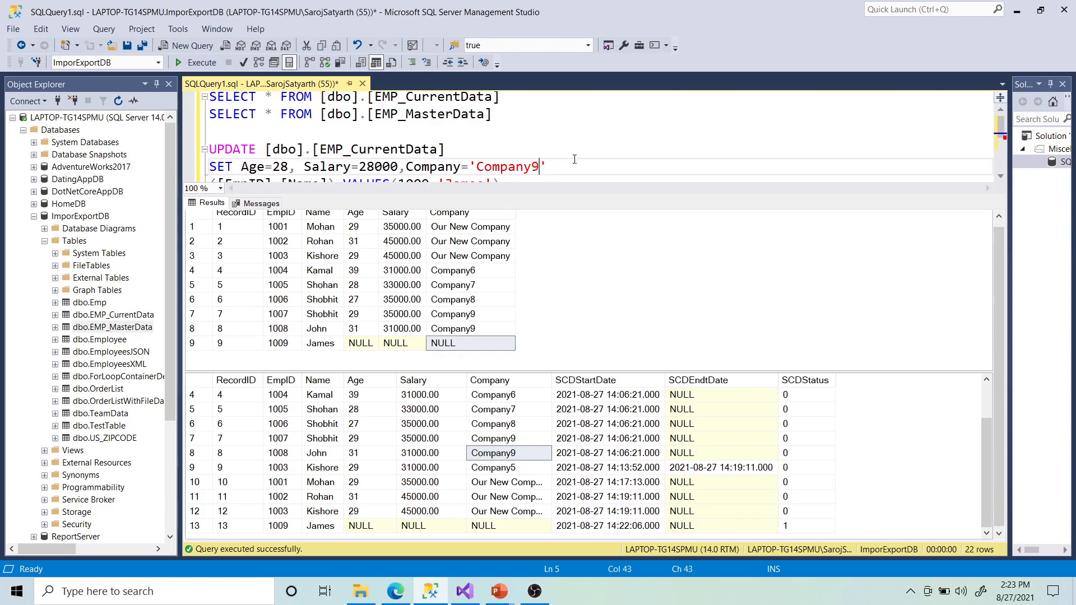
Step: Replace the leftover column list and VALUES line of the UPDATE statement with WHERE EmpID=1009
{"action": "scroll", "coordinate": [563, 168], "scroll_direction": "down", "scroll_amount": 1}
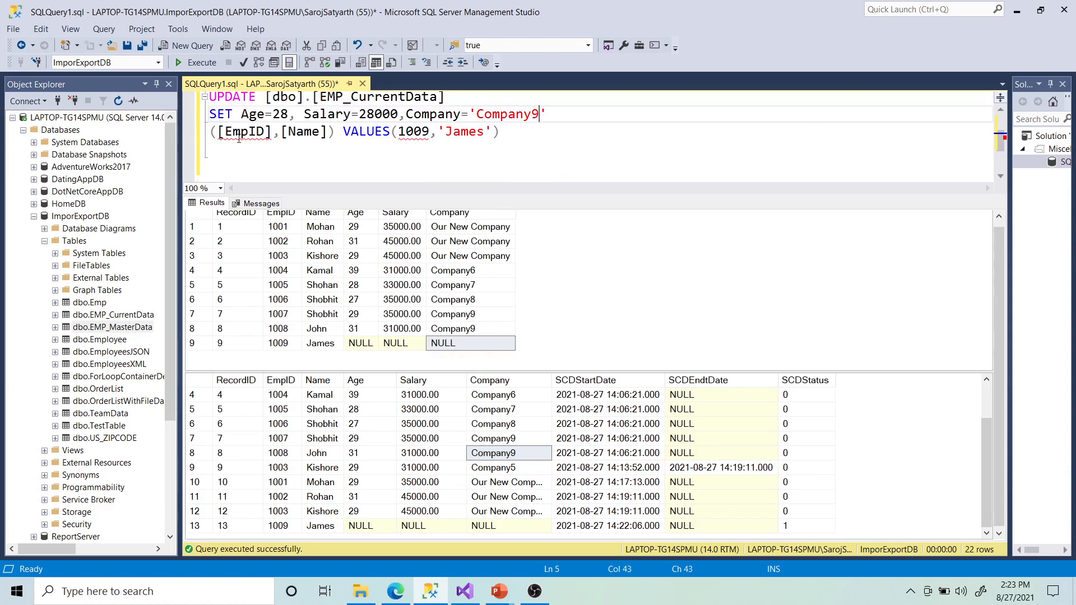
{"action": "left_click_drag", "start_coordinate": [211, 133], "coordinate": [552, 139]}
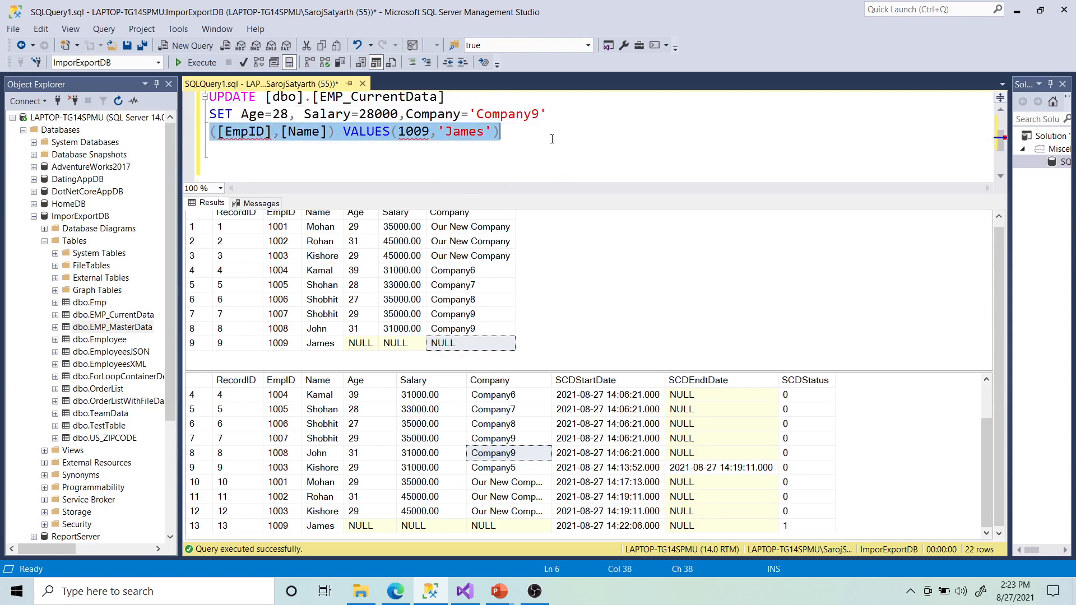
{"action": "key", "text": "Delete"}
{"action": "type", "text": "WHERE EM"}
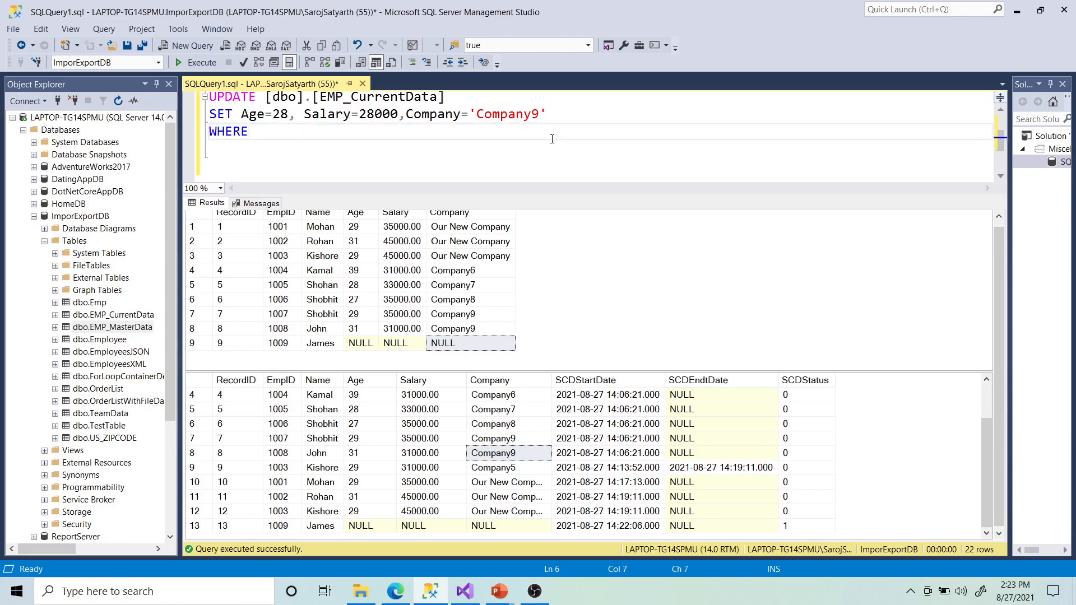
{"action": "key", "text": "Down"}
{"action": "key", "text": "Down"}
{"action": "key", "text": "Tab"}
{"action": "type", "text": "=1009"}
{"action": "scroll", "coordinate": [552, 139], "scroll_direction": "up", "scroll_amount": 1}
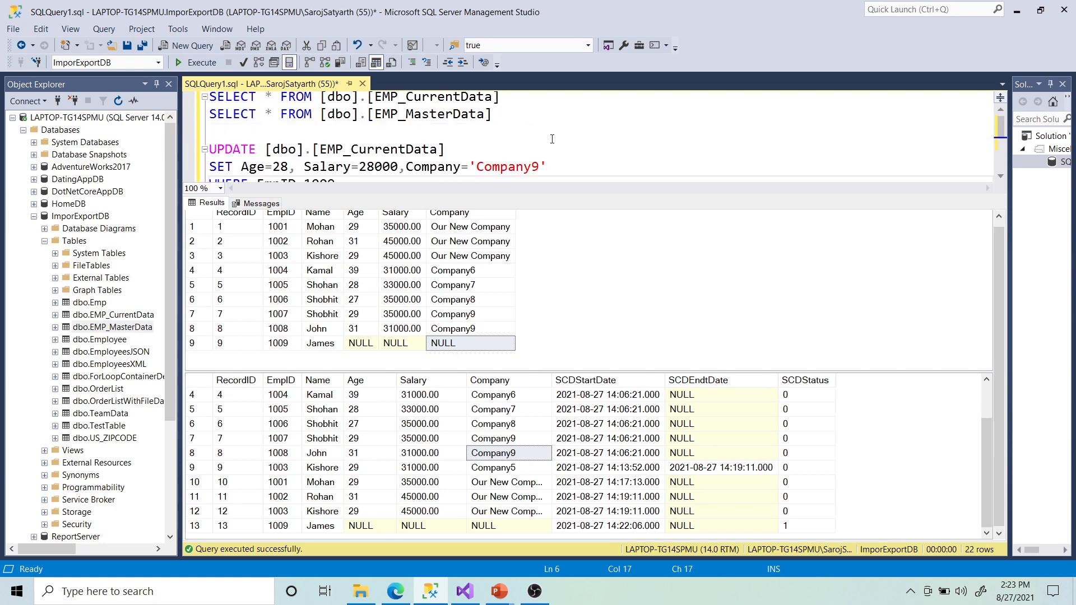
Step: Change the Company value in the UPDATE statement's SET clause to 'Company10'
{"action": "left_click", "coordinate": [534, 162]}
{"action": "key", "text": "BackSpace"}
{"action": "type", "text": "10"}
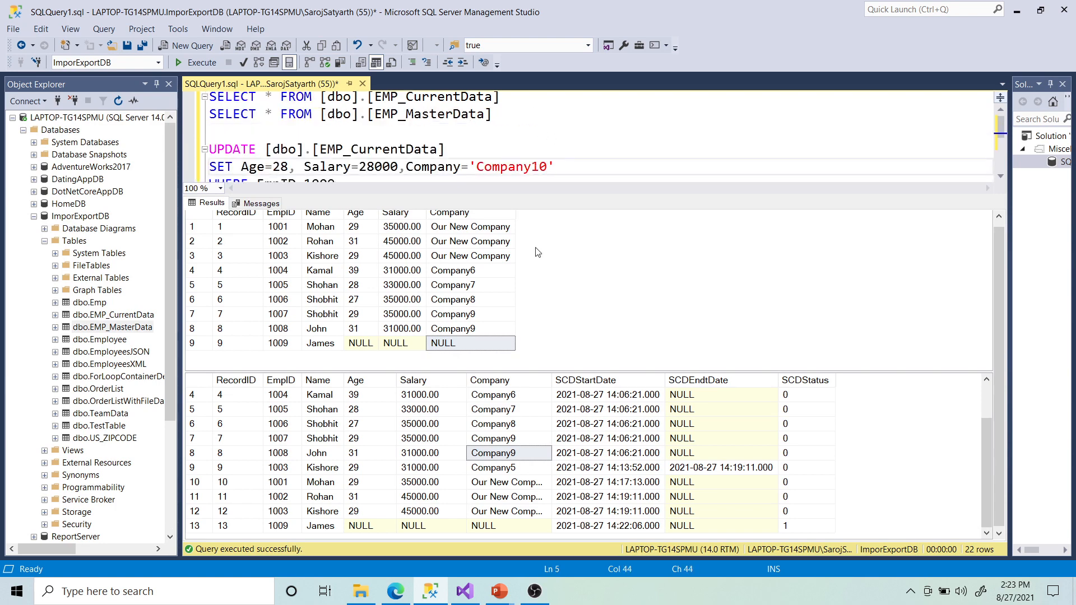
{"action": "scroll", "coordinate": [392, 134], "scroll_direction": "down", "scroll_amount": 1}
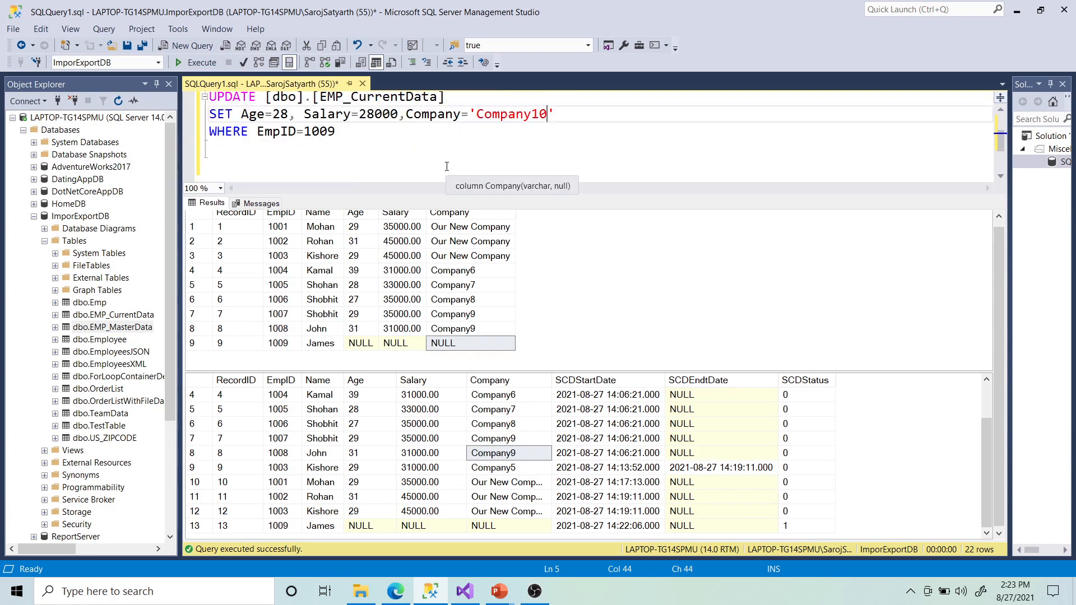
Step: Execute the UPDATE statement for EmpID 1009 and requery EMP_CurrentData and EMP_MasterData to compare the employee's row
{"action": "left_click_drag", "start_coordinate": [361, 138], "coordinate": [212, 83]}
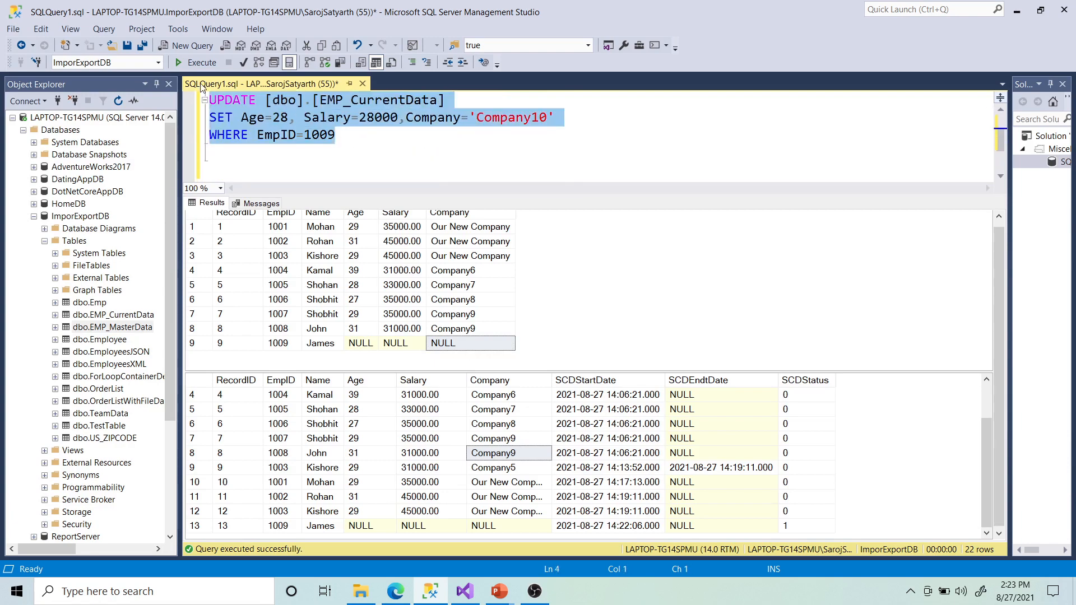
{"action": "left_click", "coordinate": [193, 62]}
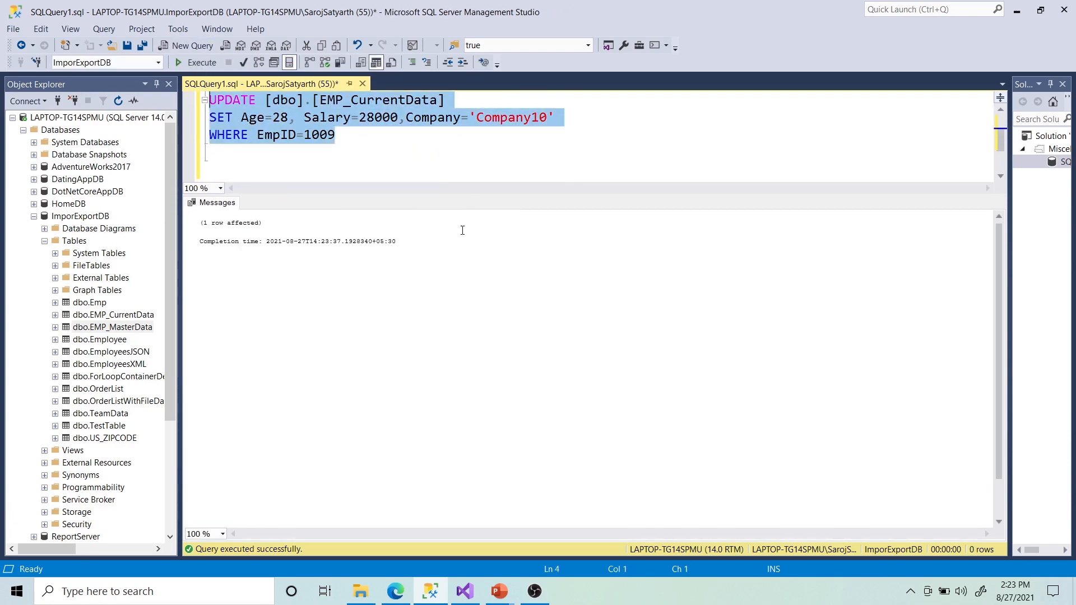
{"action": "scroll", "coordinate": [465, 160], "scroll_direction": "up", "scroll_amount": 1}
{"action": "left_click_drag", "start_coordinate": [492, 118], "coordinate": [209, 100]}
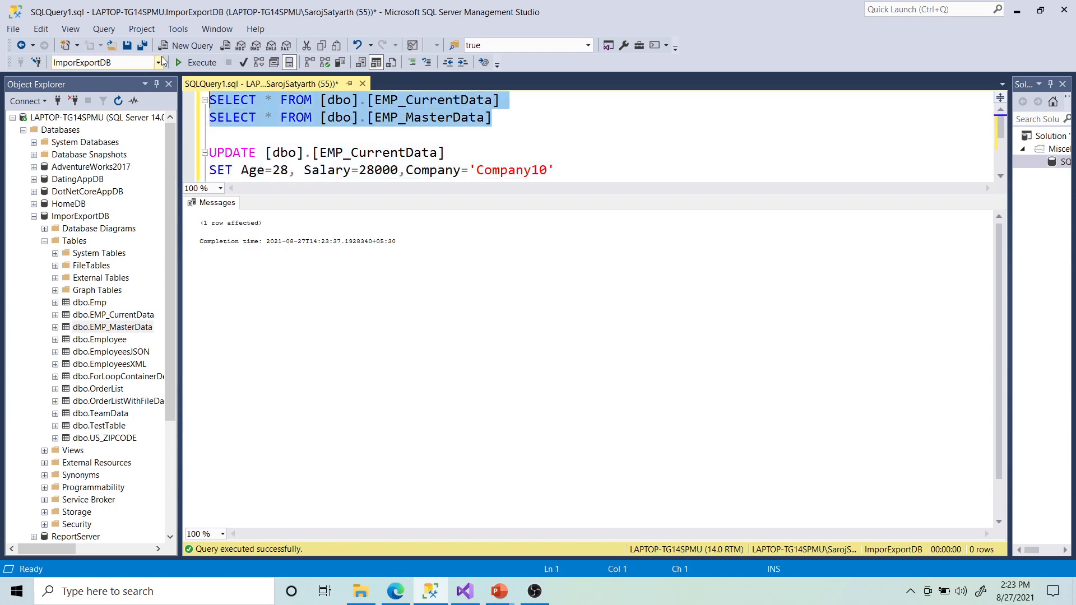
{"action": "left_click", "coordinate": [193, 62]}
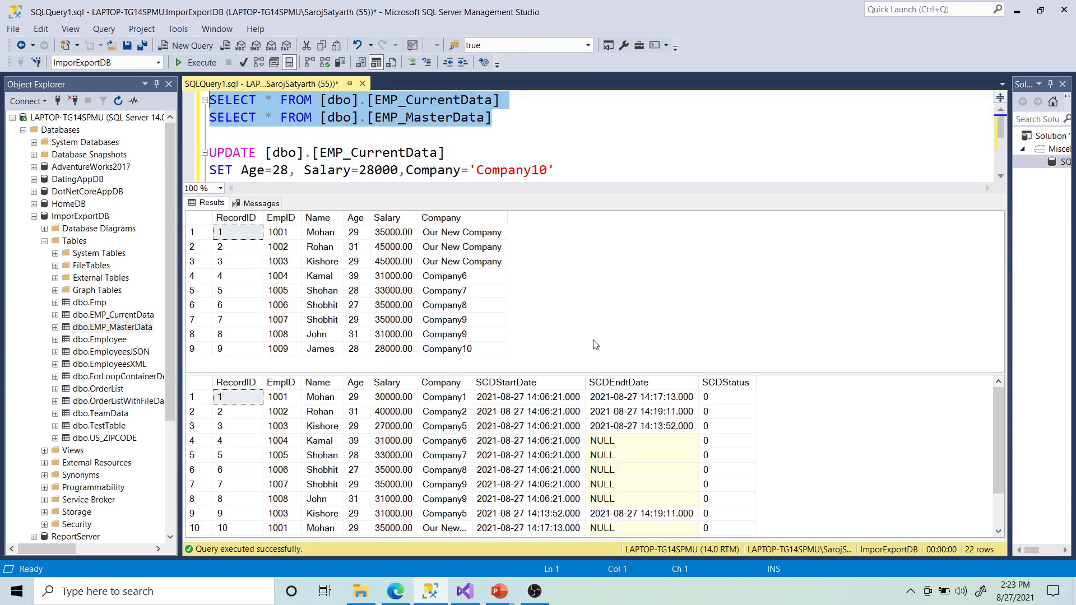
{"action": "scroll", "coordinate": [587, 421], "scroll_direction": "down", "scroll_amount": 1}
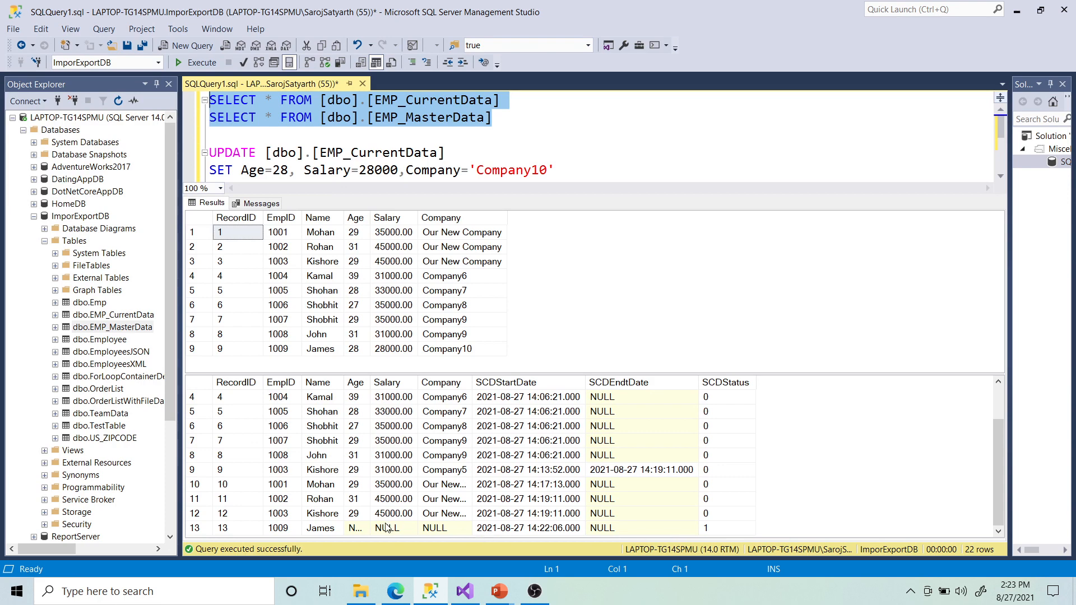
{"action": "left_click_drag", "start_coordinate": [371, 384], "coordinate": [520, 382]}
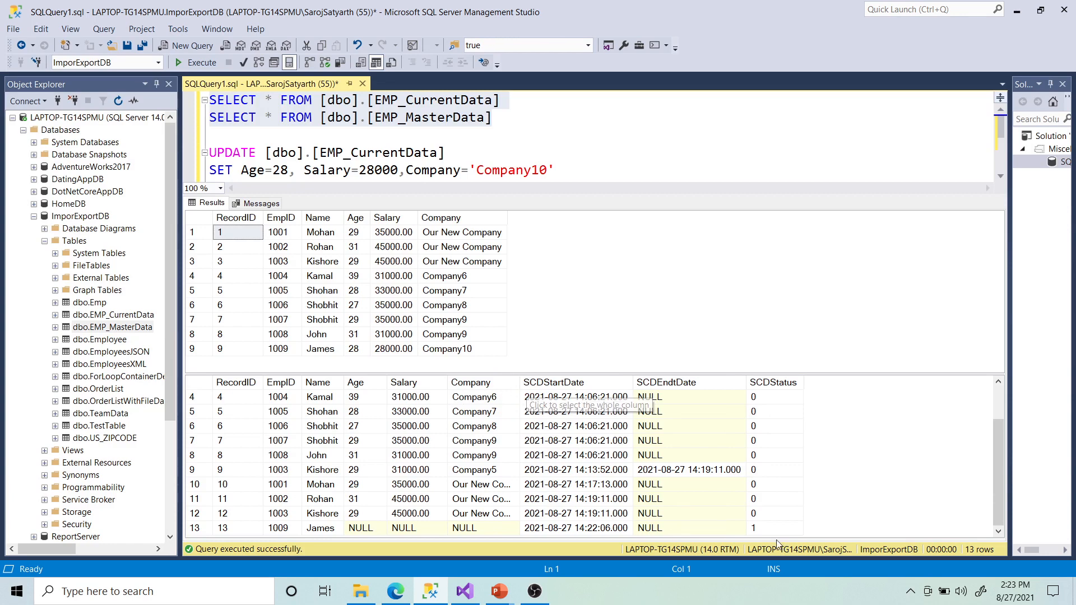
Step: Rerun the SCD.dtsx package in Visual Studio, then requery both employee tables in SQL Server Management Studio
{"action": "left_click", "coordinate": [465, 591]}
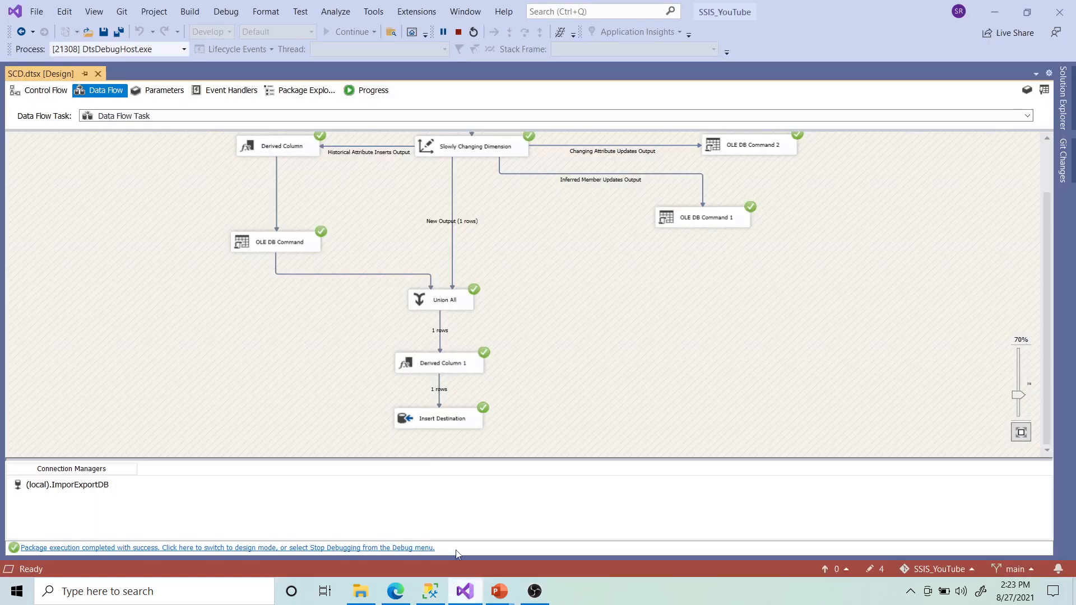
{"action": "left_click", "coordinate": [472, 32]}
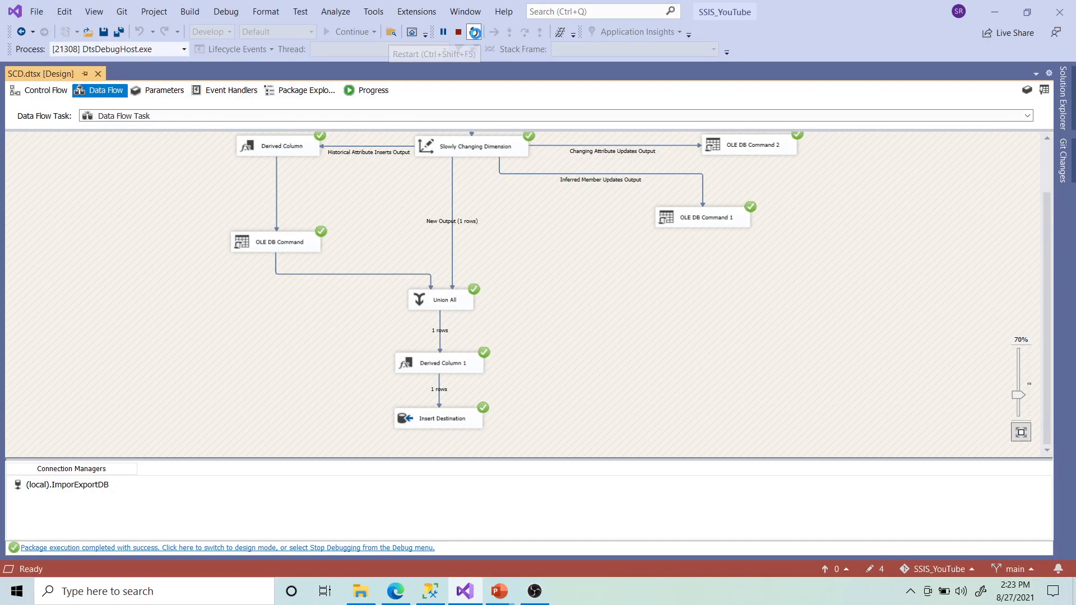
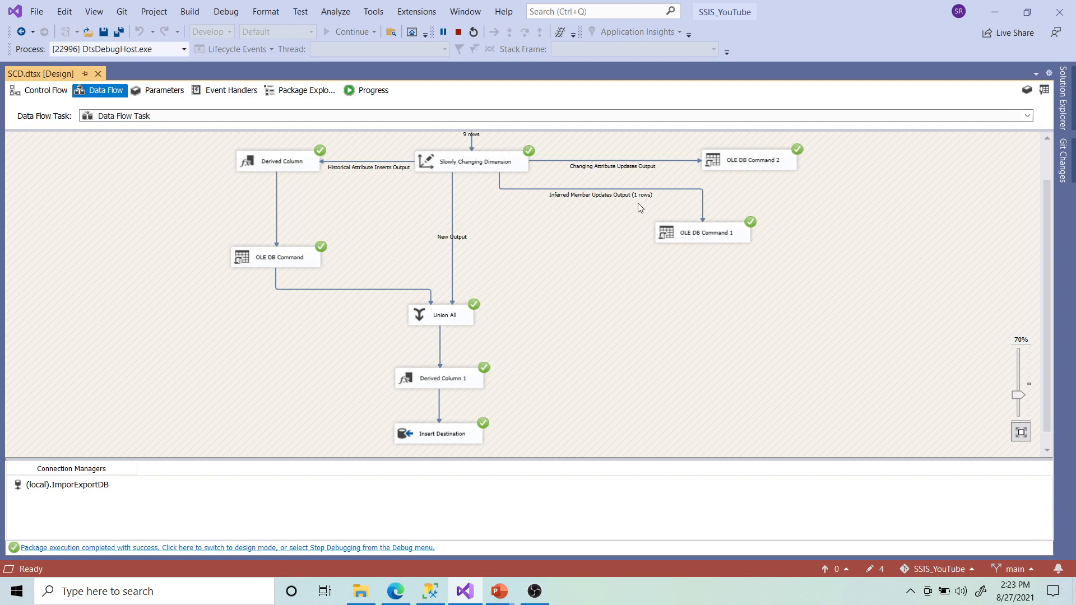
{"action": "left_click", "coordinate": [430, 591]}
{"action": "left_click_drag", "start_coordinate": [497, 120], "coordinate": [191, 99]}
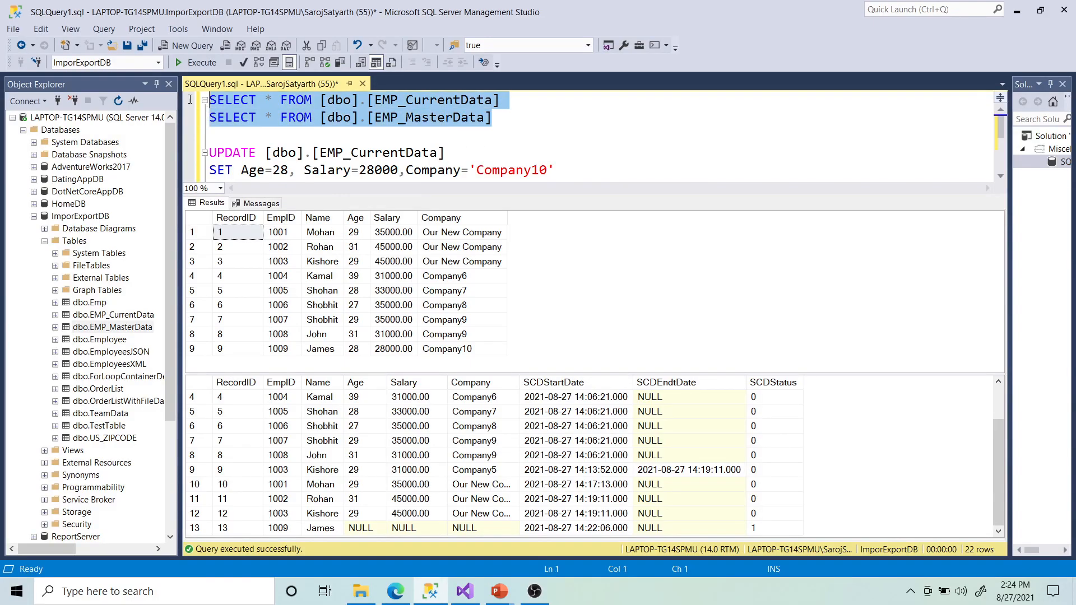
{"action": "left_click", "coordinate": [204, 63]}
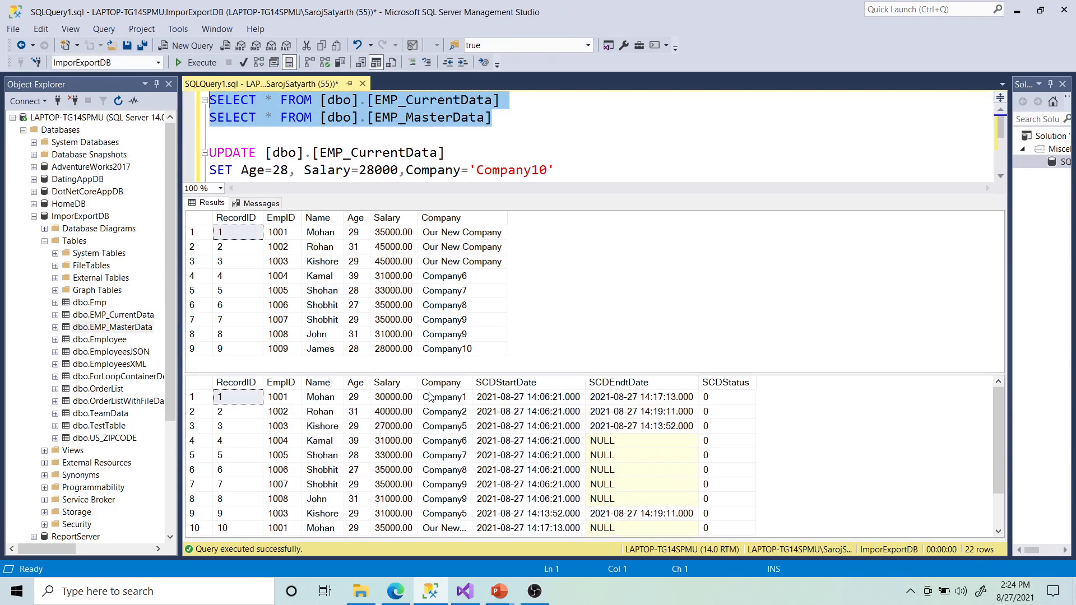
Step: Examine the Age, SCDStartDate and SCDStatus of the EmpID 1009 row in the EMP_MasterData results
{"action": "scroll", "coordinate": [429, 396], "scroll_direction": "down", "scroll_amount": 1}
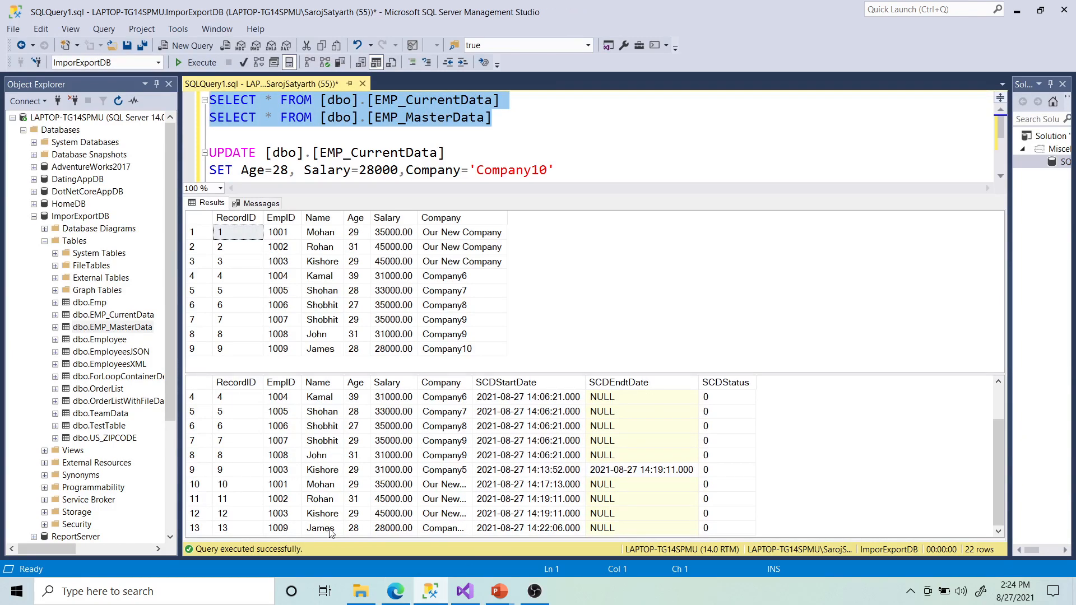
{"action": "left_click", "coordinate": [354, 529]}
{"action": "left_click", "coordinate": [289, 529]}
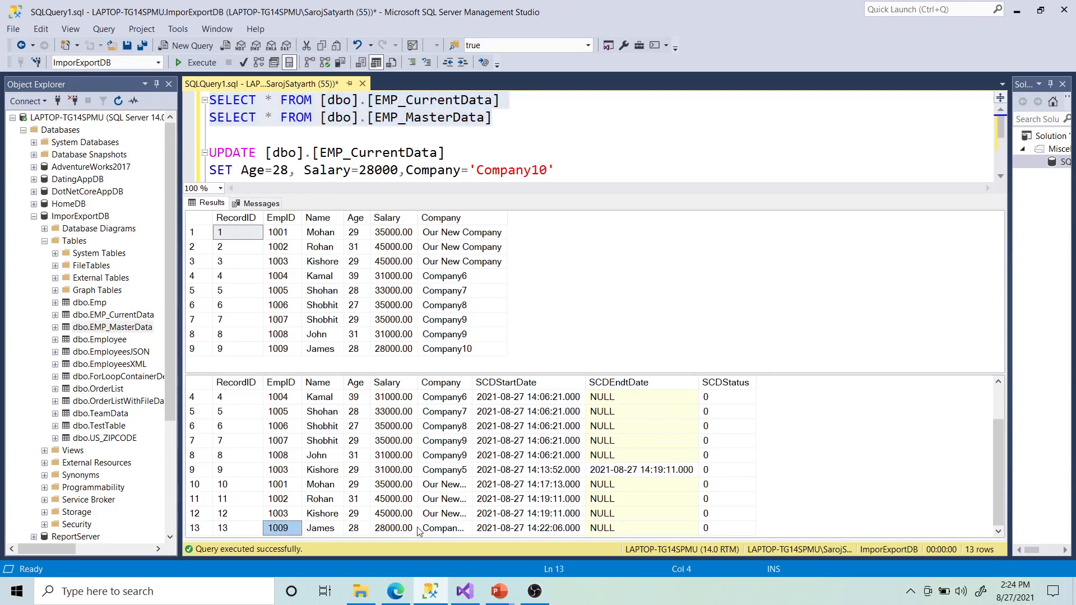
{"action": "left_click", "coordinate": [526, 529]}
{"action": "left_click", "coordinate": [706, 530]}
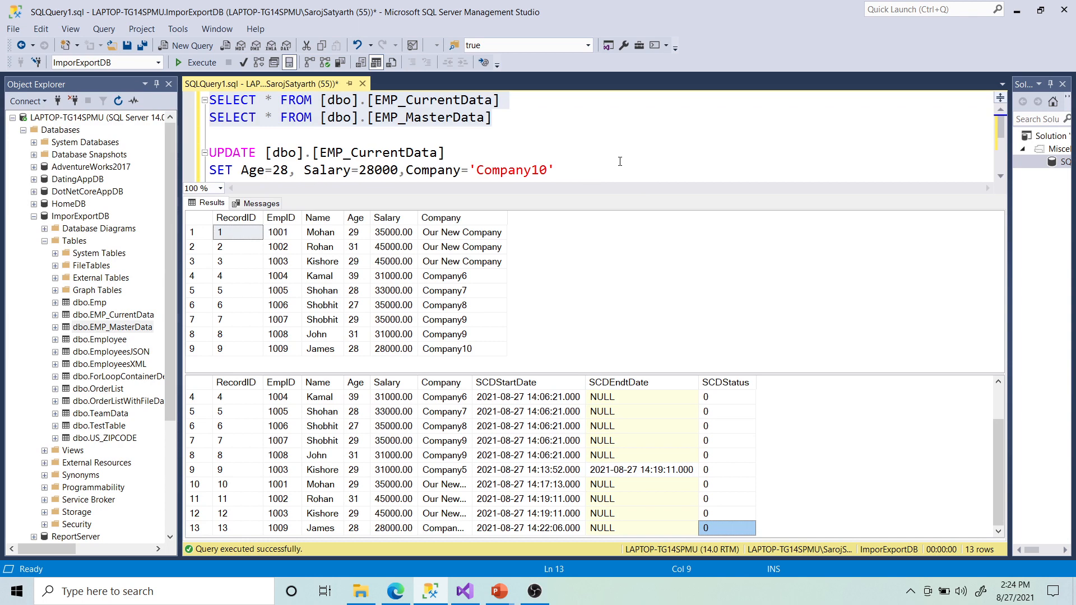
Step: Enlarge the query editor area so the whole UPDATE statement fits, and place the cursor at its end
{"action": "scroll", "coordinate": [582, 176], "scroll_direction": "up", "scroll_amount": 1}
{"action": "scroll", "coordinate": [703, 446], "scroll_direction": "down", "scroll_amount": 1}
{"action": "left_click_drag", "start_coordinate": [726, 194], "coordinate": [705, 219]}
{"action": "left_click", "coordinate": [380, 194]}
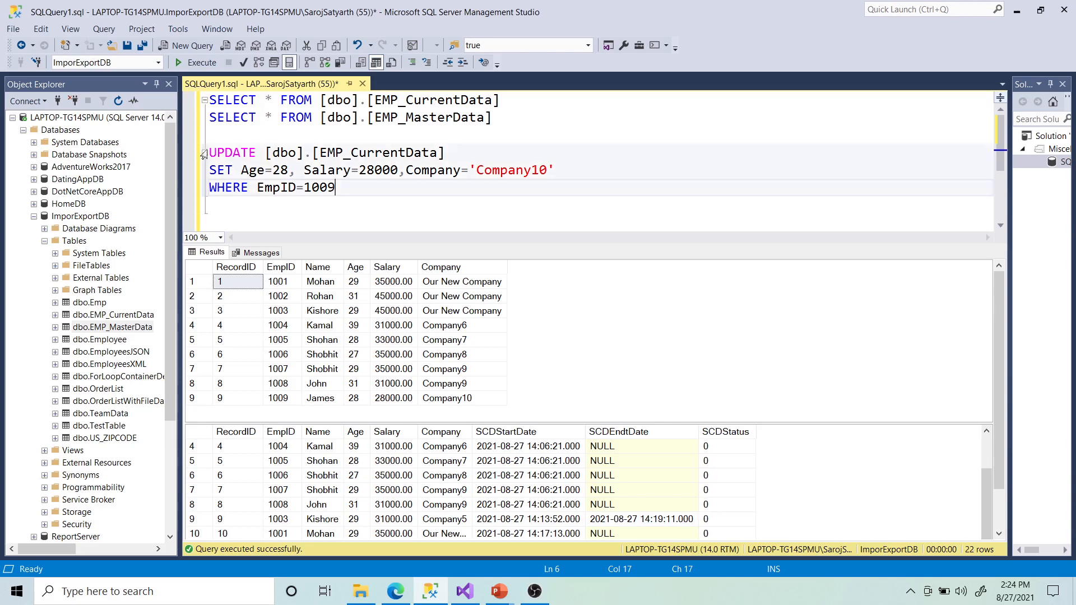
Step: Change the WHERE condition of the UPDATE statement to EmpID=1010
{"action": "left_click_drag", "start_coordinate": [209, 152], "coordinate": [354, 186]}
{"action": "left_click", "coordinate": [357, 193]}
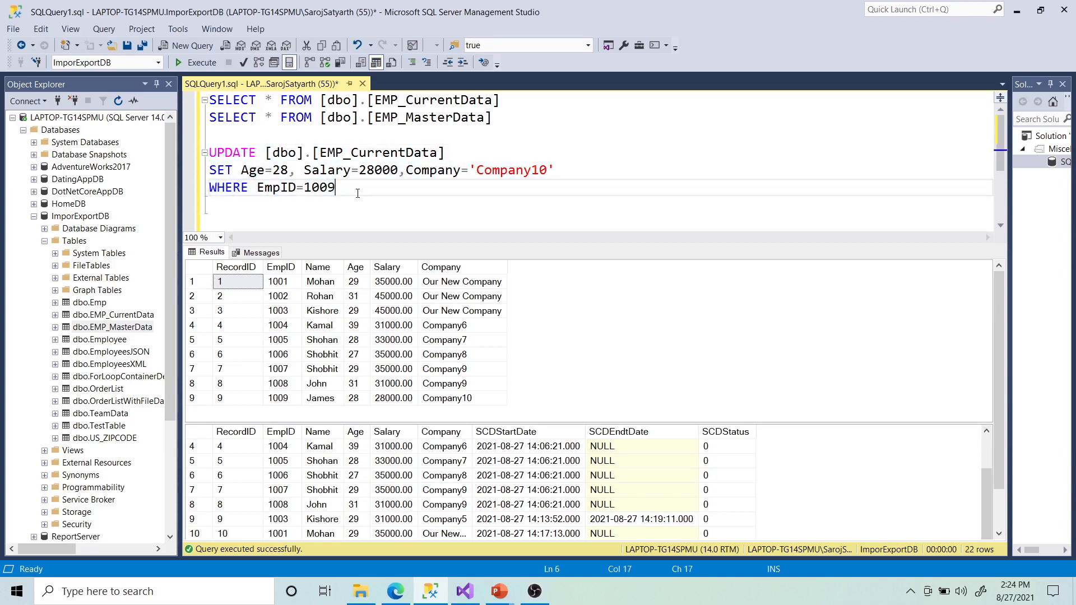
{"action": "key", "text": "BackSpace"}
{"action": "key", "text": "BackSpace"}
{"action": "type", "text": "10"}
Step: Delete the entire UPDATE statement below the two SELECT queries
{"action": "left_click_drag", "start_coordinate": [355, 194], "coordinate": [209, 152]}
{"action": "key", "text": "BackSpace"}
{"action": "key", "text": "BackSpace"}
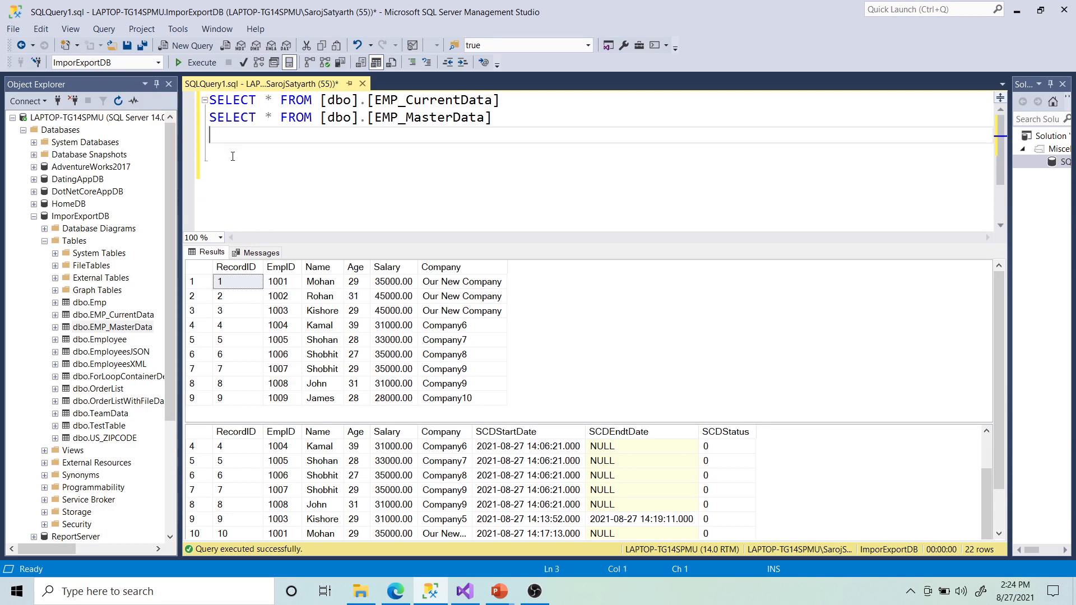
Step: Begin an INSERT statement below the SELECT queries with [dbo].[EMP_CurrentData] as the target table
{"action": "key", "text": "Return"}
{"action": "type", "text": "INs"}
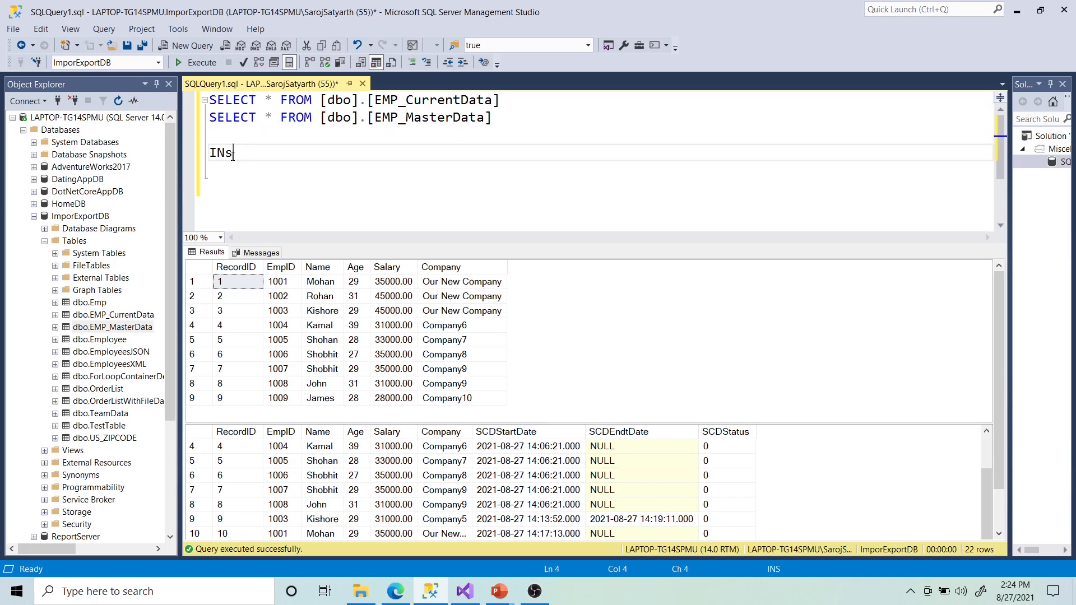
{"action": "type", "text": "te"}
{"action": "key", "text": "BackSpace"}
{"action": "key", "text": "BackSpace"}
{"action": "key", "text": "BackSpace"}
{"action": "key", "text": "BackSpace"}
{"action": "type", "text": "NSERT"}
{"action": "left_click_drag", "start_coordinate": [322, 101], "coordinate": [499, 101]}
{"action": "key", "text": "ctrl+c"}
{"action": "left_click", "coordinate": [263, 147]}
{"action": "key", "text": "ctrl+v"}
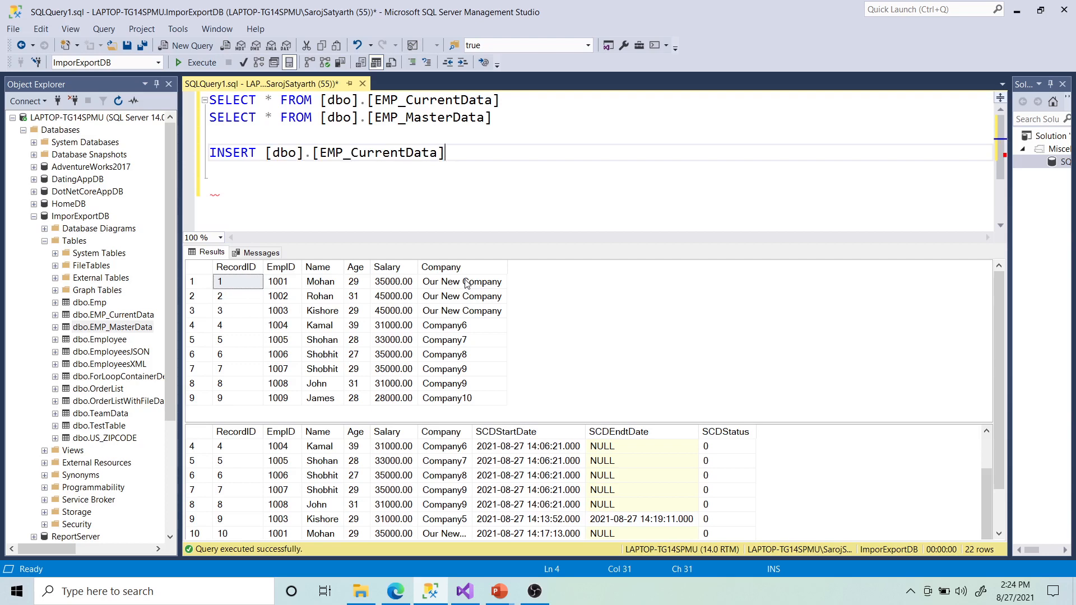
Step: Add a parenthesised column list with EmpID and Name to the INSERT statement
{"action": "key", "text": "Return"}
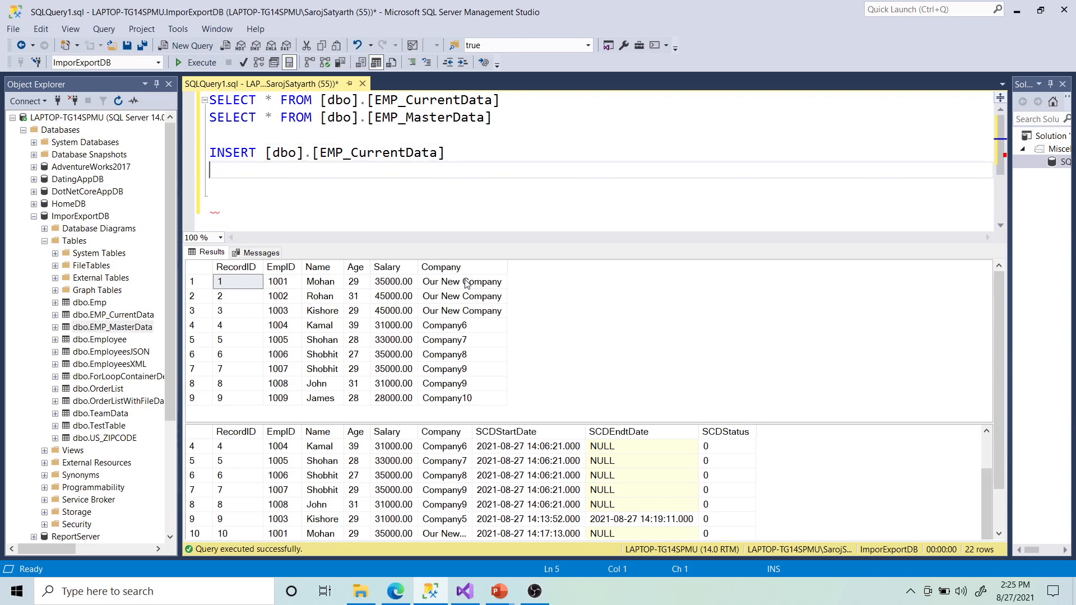
{"action": "type", "text": "E"}
{"action": "key", "text": "BackSpace"}
{"action": "type", "text": "()"}
{"action": "key", "text": "Left"}
{"action": "type", "text": "Emi"}
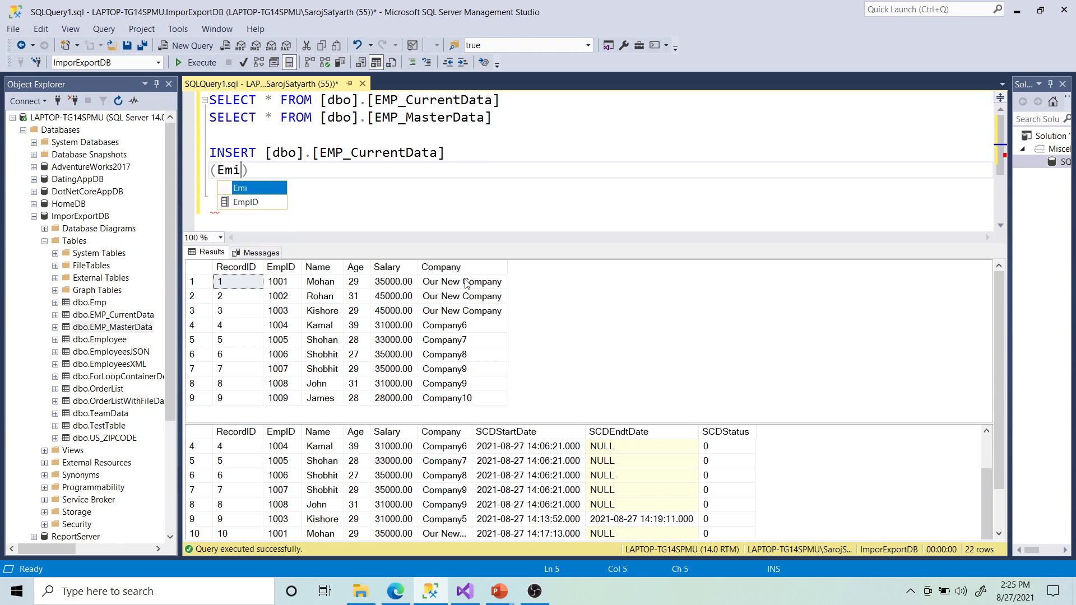
{"action": "key", "text": "Tab"}
{"action": "type", "text": ",Name"}
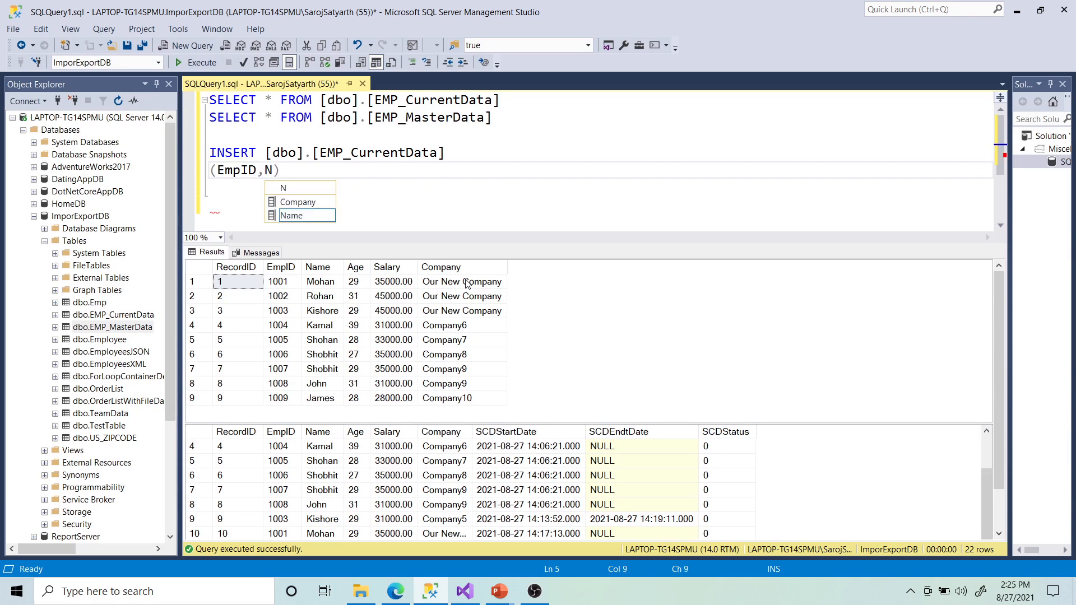
{"action": "key", "text": "Tab"}
Step: Enclose both column names in the INSERT column list in square brackets, as [EmpID] and [Name]
{"action": "type", "text": "]"}
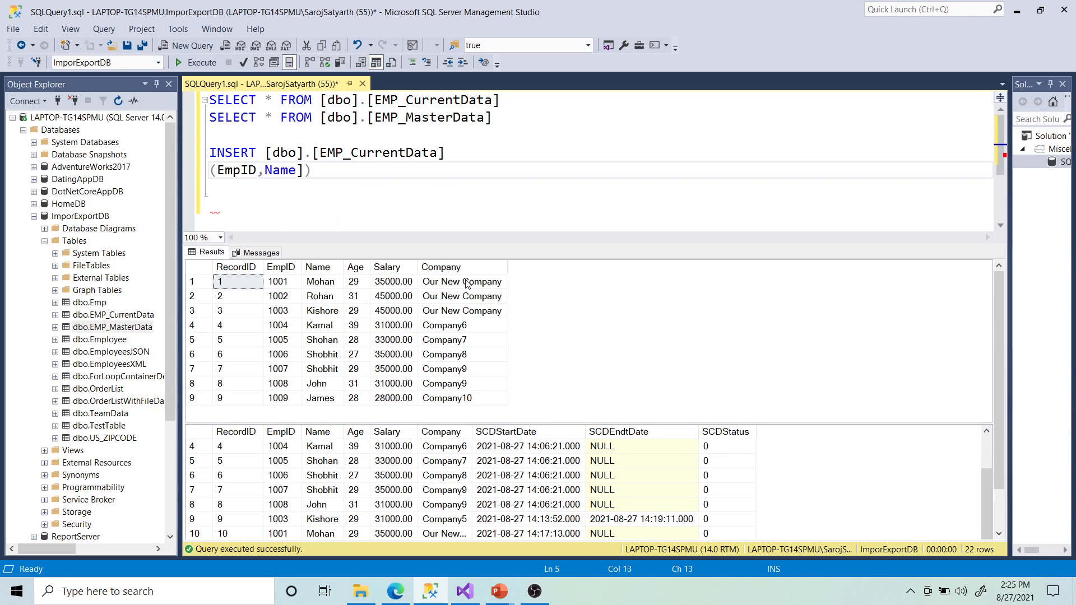
{"action": "key", "text": "Left"}
{"action": "key", "text": "Left"}
{"action": "key", "text": "Left"}
{"action": "type", "text": "["}
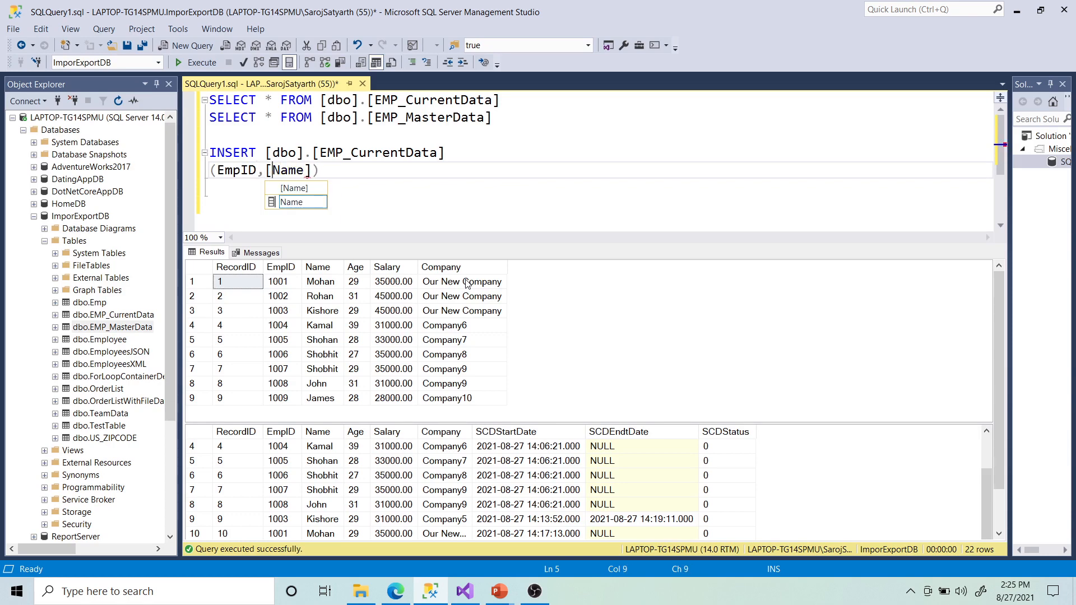
{"action": "key", "text": "Left"}
{"action": "key", "text": "Left"}
{"action": "type", "text": "]"}
{"action": "key", "text": "Left"}
{"action": "key", "text": "Left"}
{"action": "key", "text": "Left"}
{"action": "key", "text": "Left"}
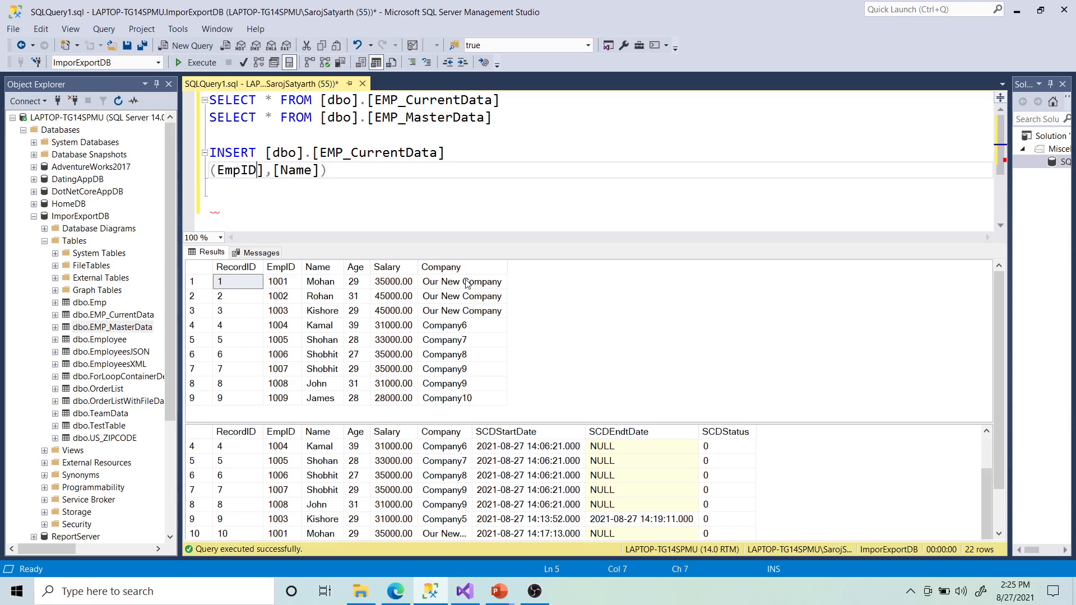
{"action": "type", "text": "["}
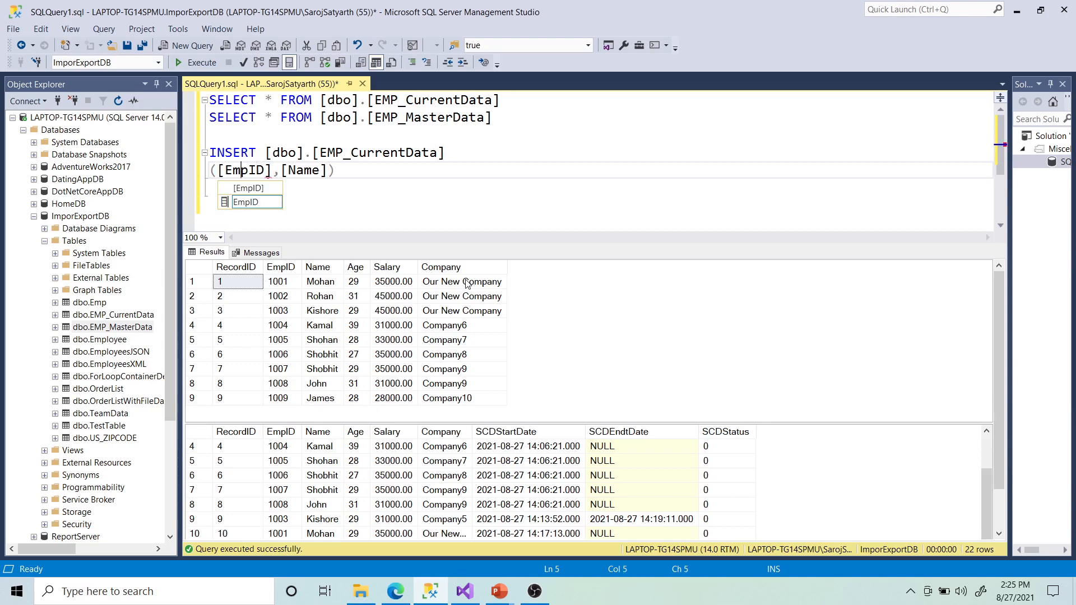
Step: Append the VALUES keyword with empty parentheses after the INSERT statement's column list
{"action": "key", "text": "End"}
{"action": "key", "text": "Left"}
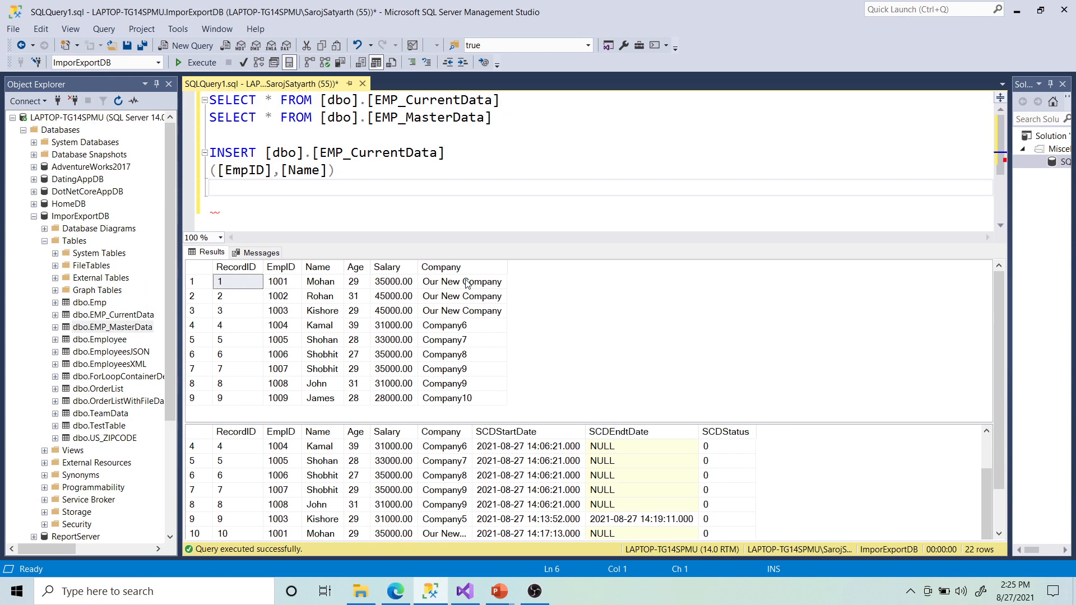
{"action": "key", "text": "End"}
{"action": "type", "text": "VALYES"}
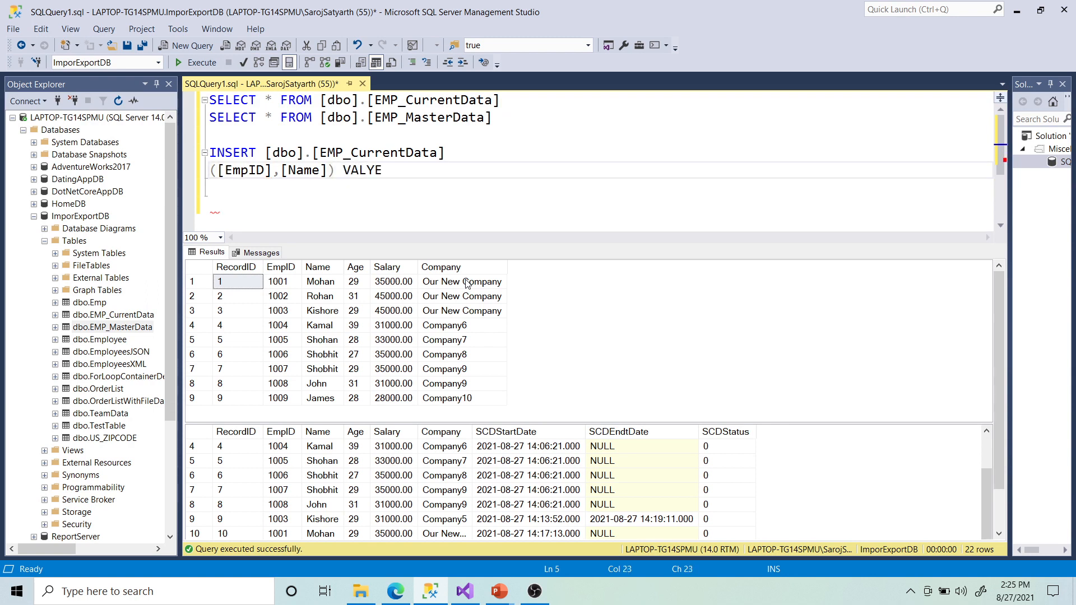
{"action": "key", "text": "BackSpace"}
{"action": "key", "text": "BackSpace"}
{"action": "key", "text": "BackSpace"}
{"action": "type", "text": "UES"}
{"action": "key", "text": "BackSpace"}
{"action": "key", "text": "BackSpace"}
{"action": "key", "text": "BackSpace"}
{"action": "key", "text": "BackSpace"}
{"action": "key", "text": "BackSpace"}
{"action": "type", "text": "LUES"}
{"action": "type", "text": ")"}
{"action": "key", "text": "BackSpace"}
{"action": "type", "text": "()"}
Step: Fill the VALUES clause of the INSERT statement with 1010 and 'Abcd'
{"action": "left_click", "coordinate": [401, 171]}
{"action": "type", "text": "1010,''An"}
{"action": "key", "text": "BackSpace"}
{"action": "type", "text": "b"}
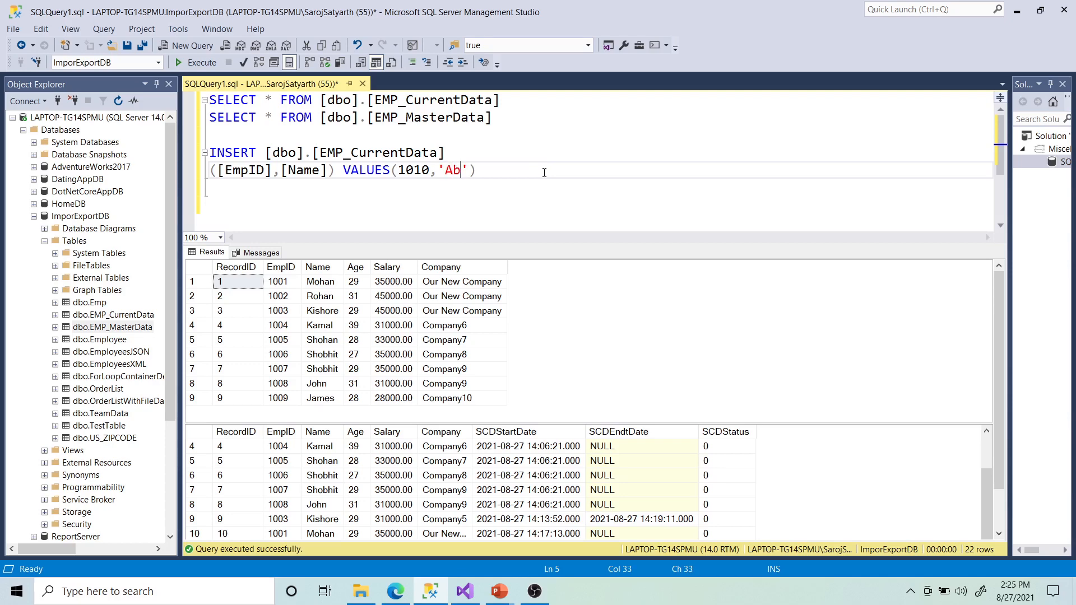
{"action": "type", "text": "dc"}
{"action": "key", "text": "BackSpace"}
{"action": "key", "text": "BackSpace"}
{"action": "type", "text": "cd'"}
{"action": "type", "text": ","}
{"action": "key", "text": "BackSpace"}
Step: Examine the SCDStatus values in the EMP_MasterData results, comparing the EmpID 1009 row with the other rows
{"action": "scroll", "coordinate": [607, 331], "scroll_direction": "down", "scroll_amount": 2}
{"action": "left_click", "coordinate": [720, 529]}
{"action": "left_click", "coordinate": [717, 529]}
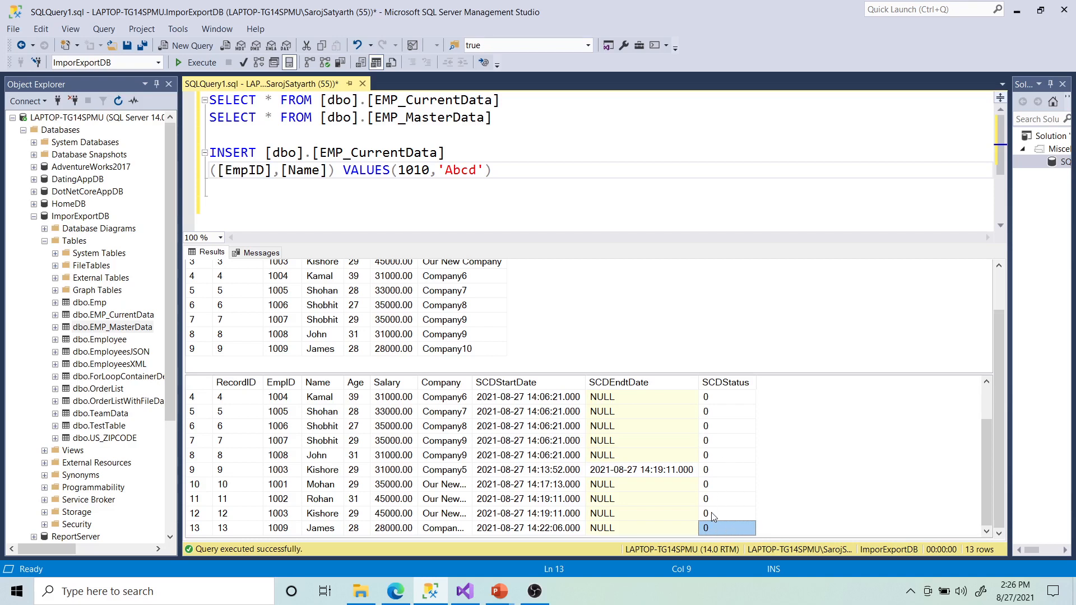
{"action": "left_click", "coordinate": [712, 514]}
{"action": "left_click", "coordinate": [712, 528]}
{"action": "left_click", "coordinate": [726, 398]}
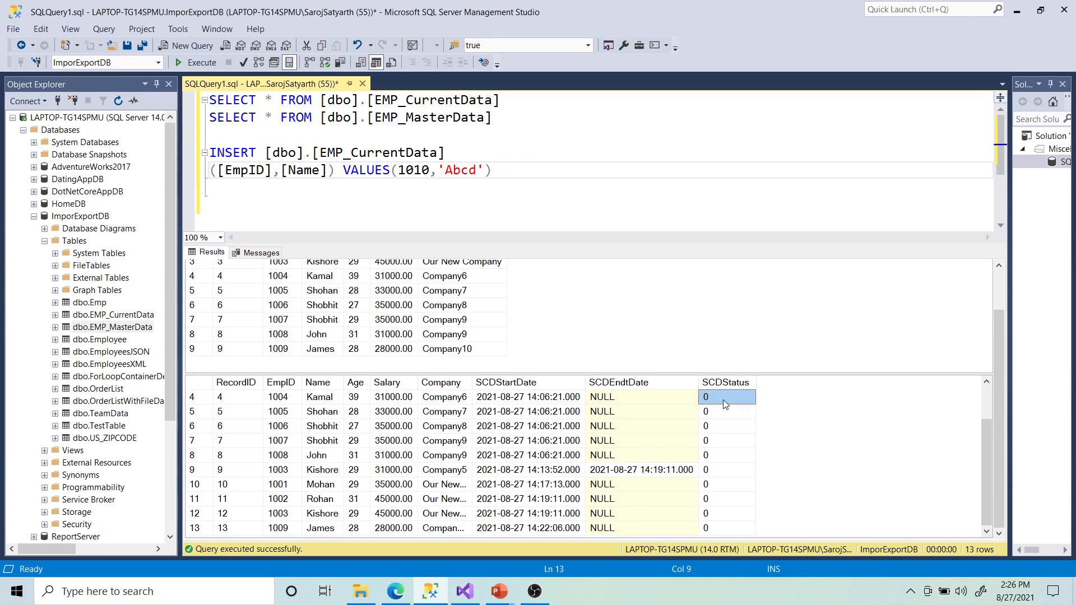
{"action": "left_click", "coordinate": [725, 529]}
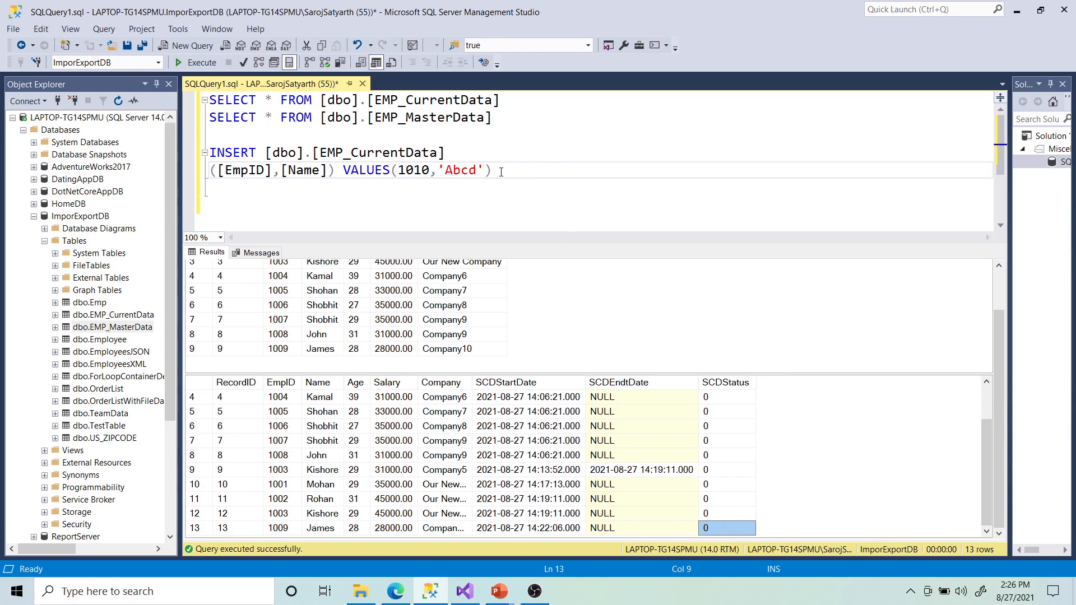
Step: Execute the INSERT statement for EmpID 1010 and requery EMP_CurrentData and EMP_MasterData to compare their last rows
{"action": "left_click_drag", "start_coordinate": [501, 172], "coordinate": [209, 151]}
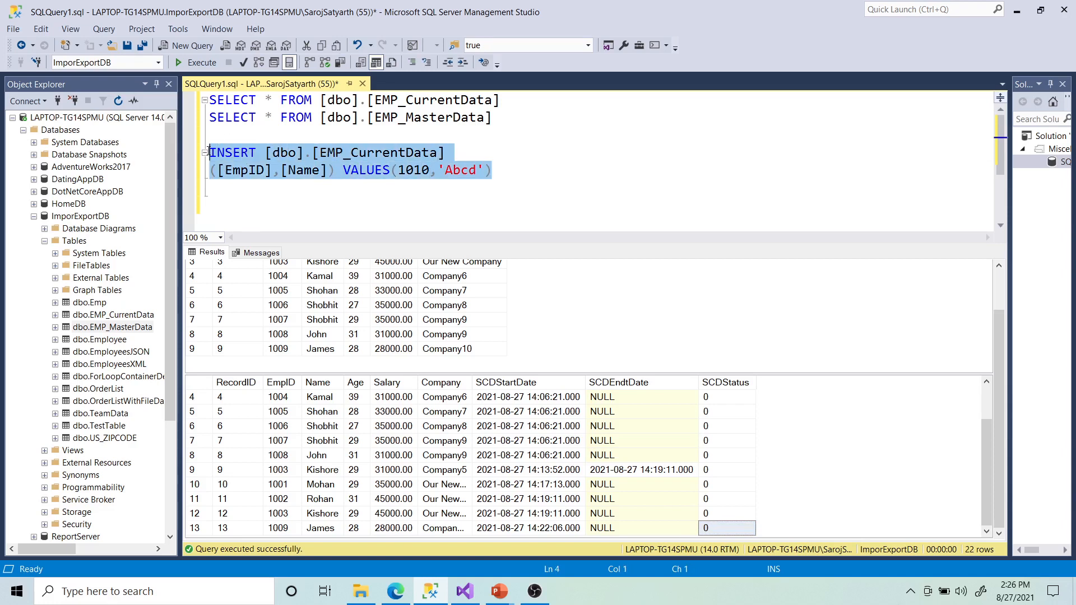
{"action": "key", "text": "F5"}
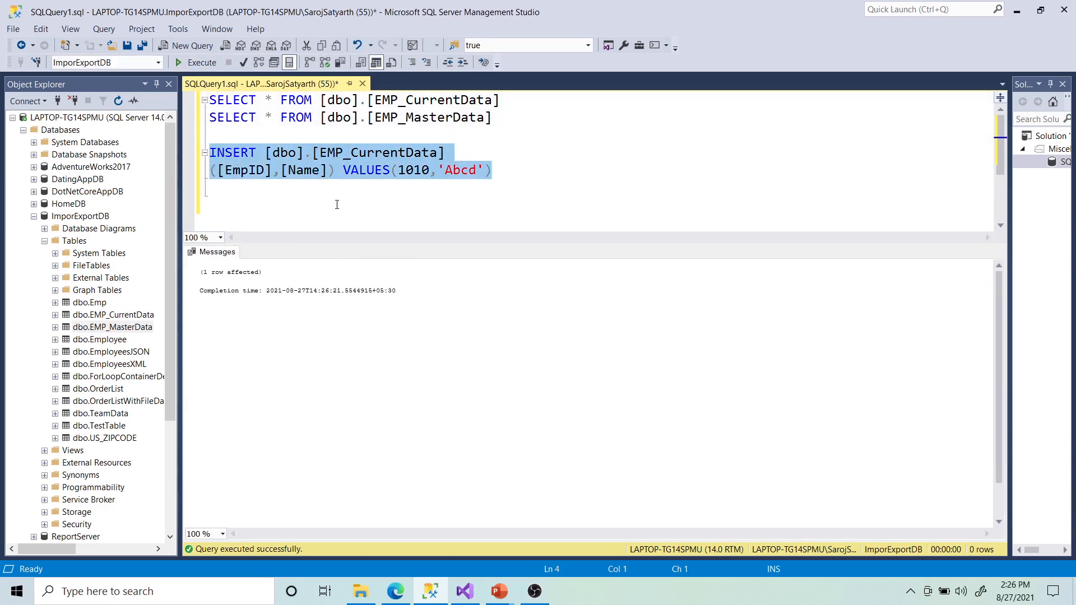
{"action": "left_click_drag", "start_coordinate": [503, 123], "coordinate": [209, 99]}
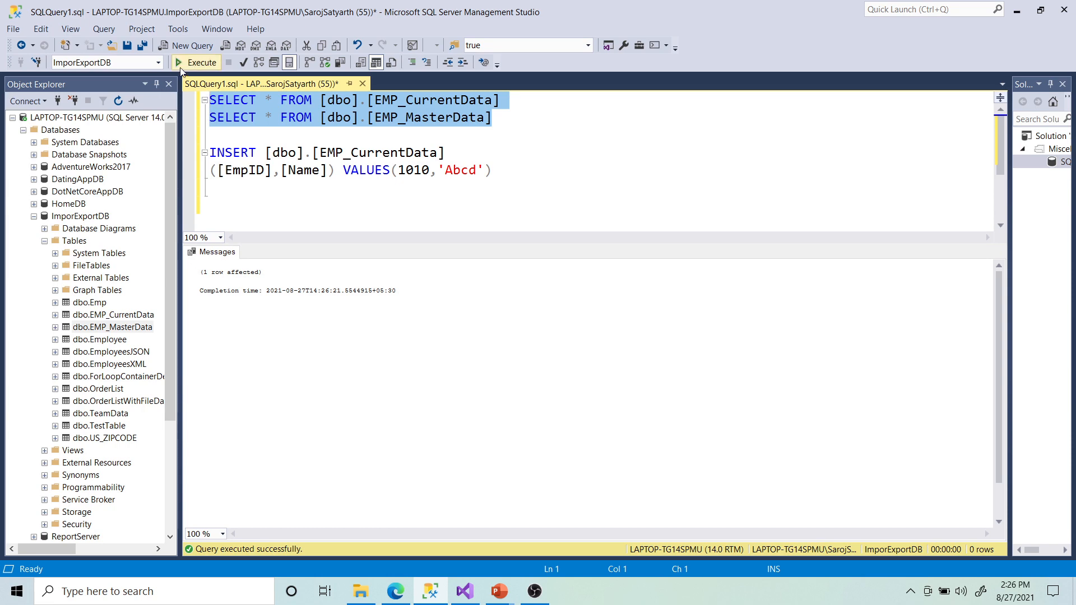
{"action": "left_click", "coordinate": [185, 62]}
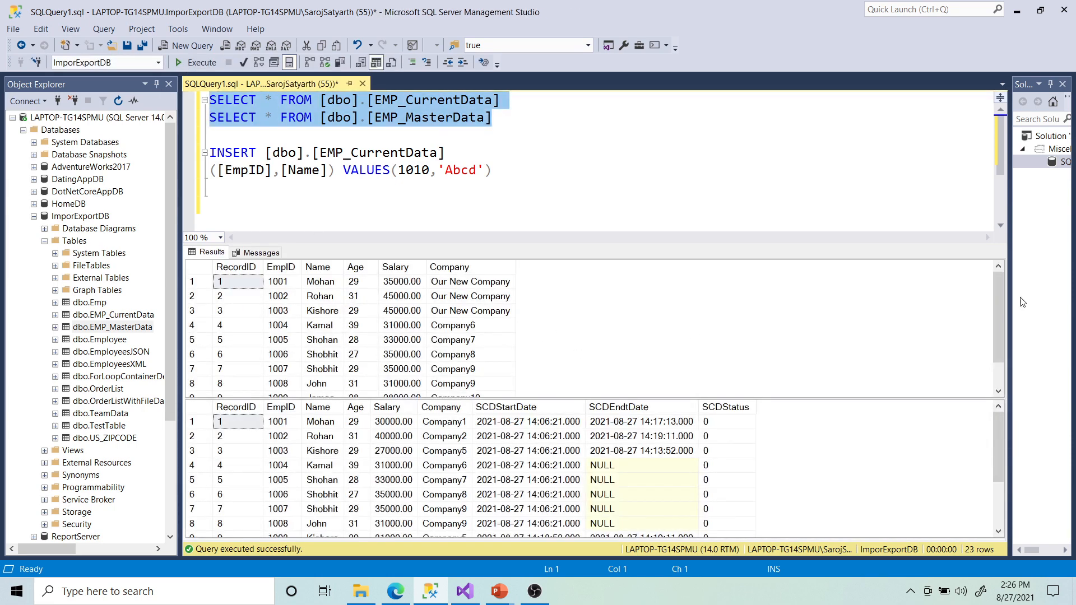
{"action": "left_click_drag", "start_coordinate": [992, 306], "coordinate": [475, 345]}
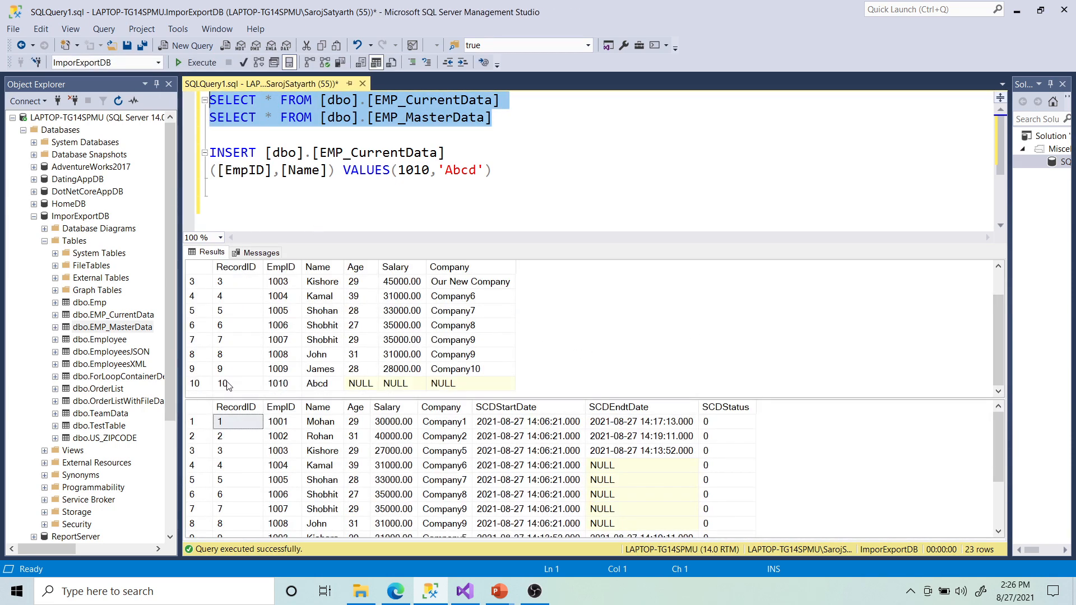
{"action": "scroll", "coordinate": [546, 420], "scroll_direction": "down", "scroll_amount": 2}
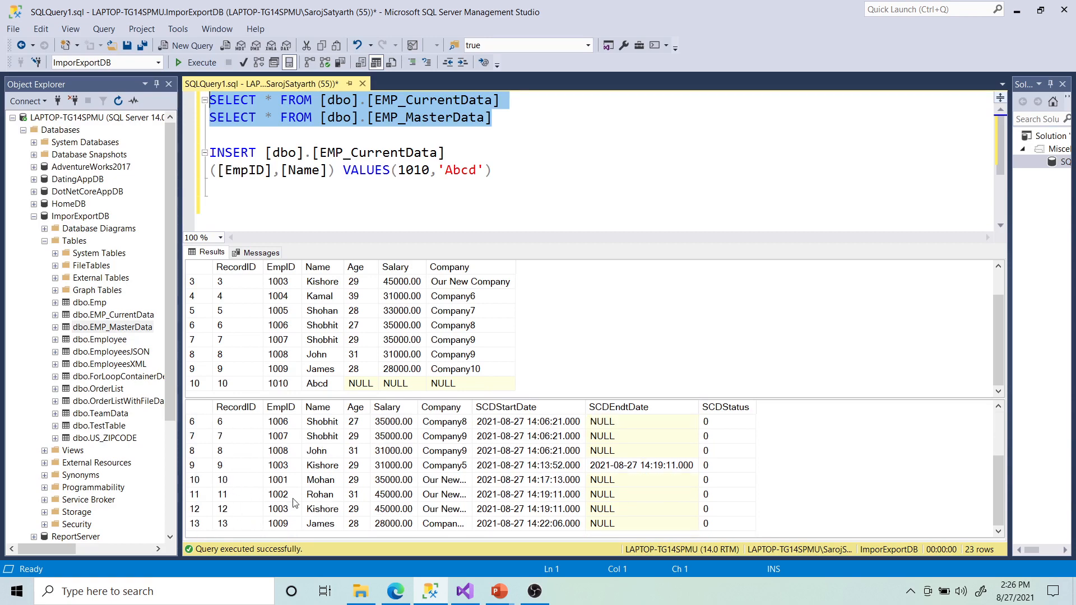
Step: Rerun the SCD package in Visual Studio and requery both tables in Management Studio to check the SCDStatus of EmpID 1010
{"action": "left_click", "coordinate": [464, 591]}
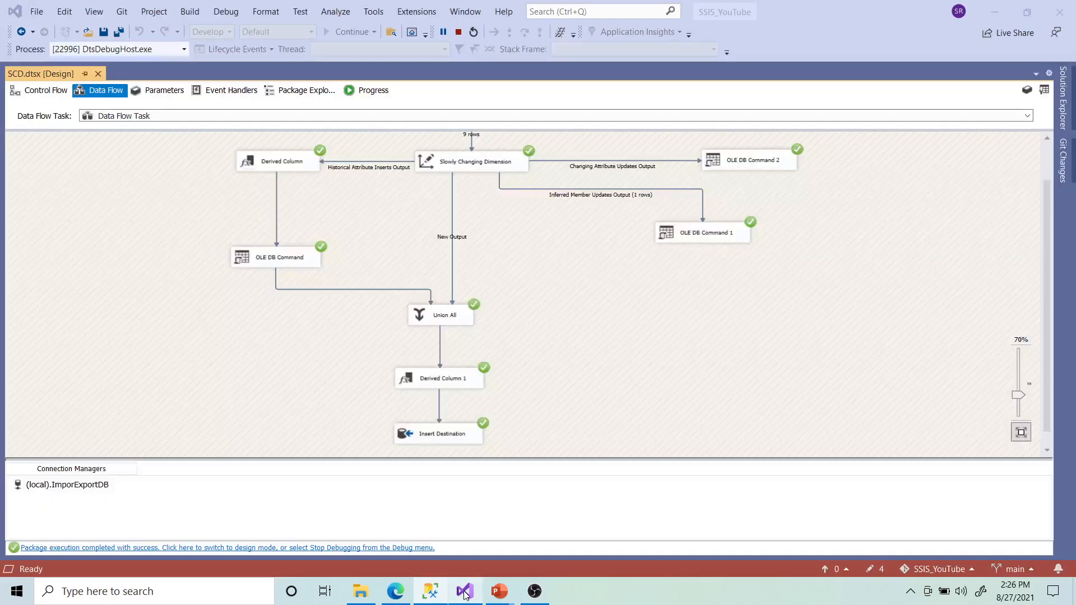
{"action": "left_click", "coordinate": [474, 32]}
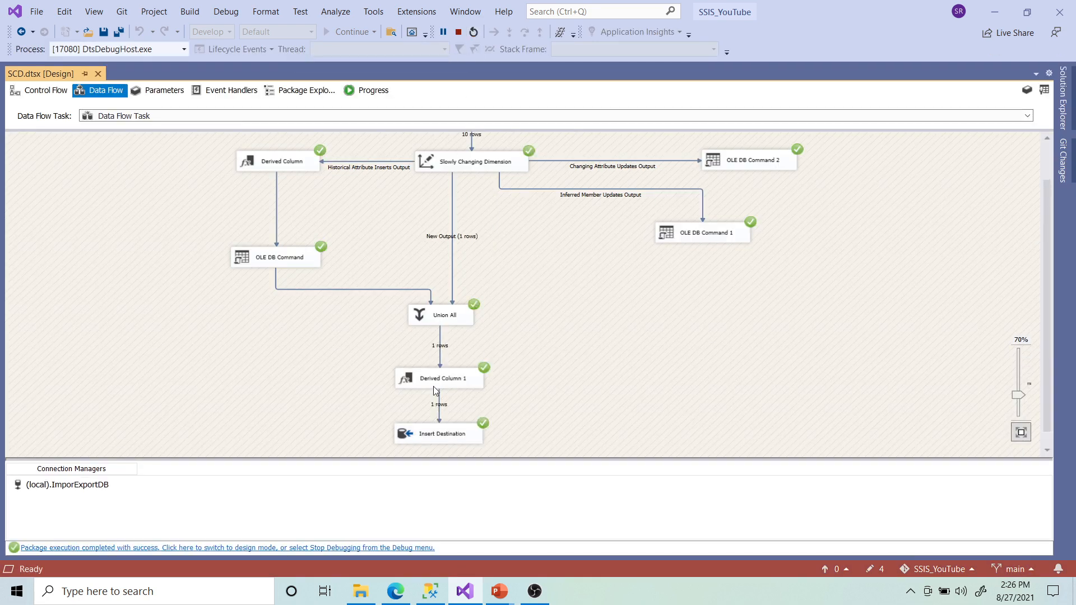
{"action": "left_click", "coordinate": [430, 591]}
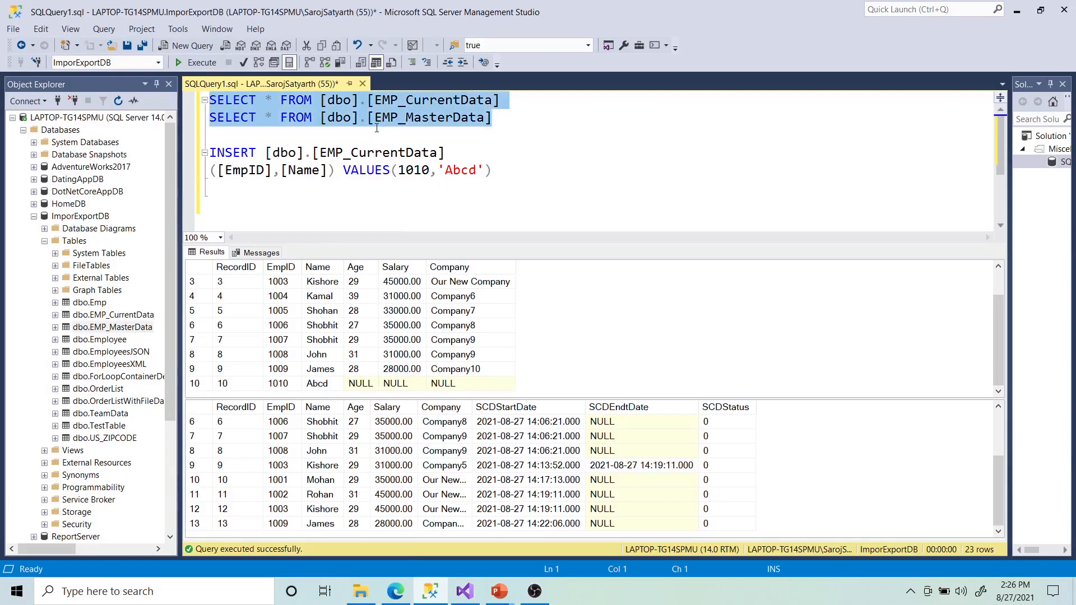
{"action": "left_click", "coordinate": [193, 62]}
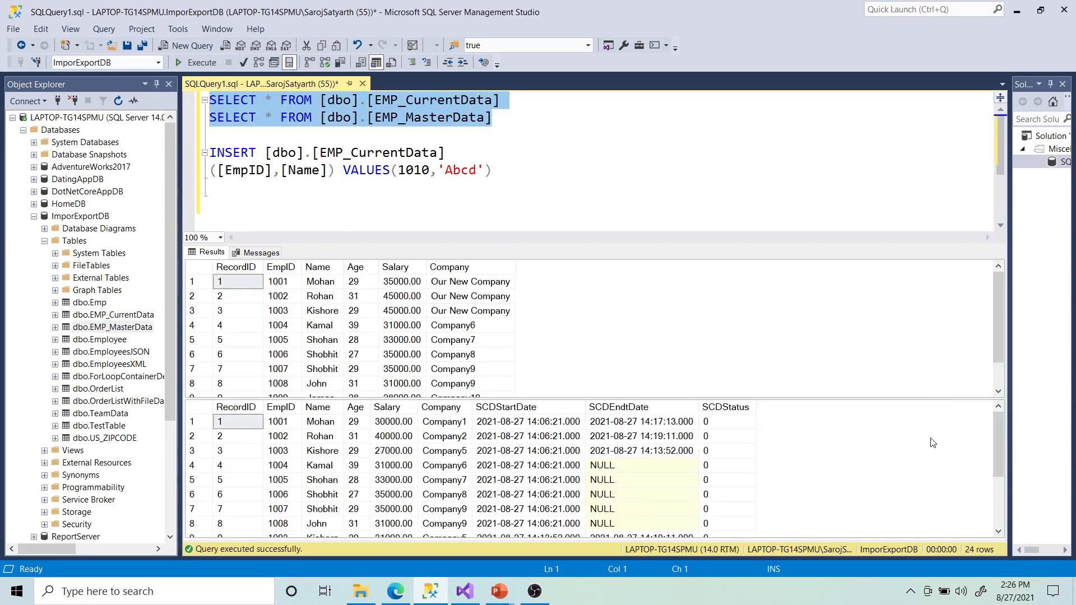
{"action": "left_click_drag", "start_coordinate": [991, 443], "coordinate": [997, 492]}
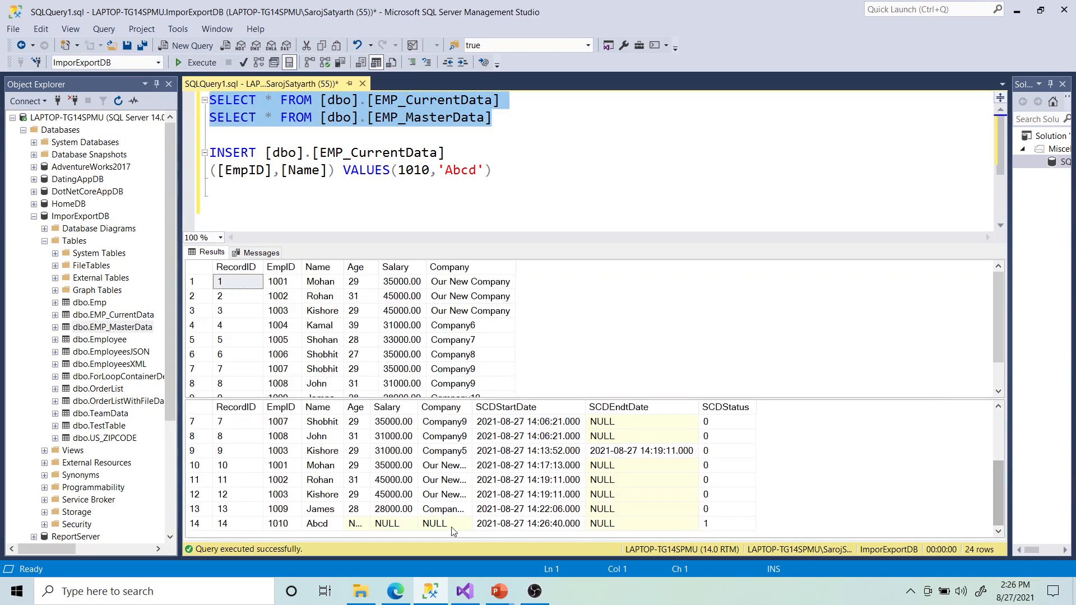
{"action": "left_click_drag", "start_coordinate": [474, 407], "coordinate": [491, 406]}
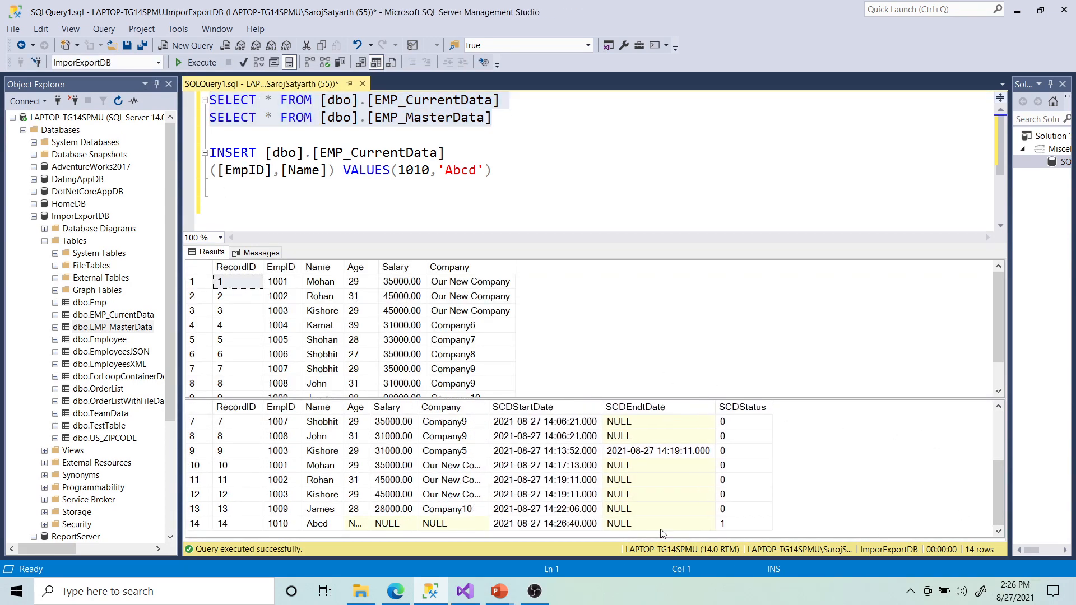
{"action": "left_click", "coordinate": [733, 523]}
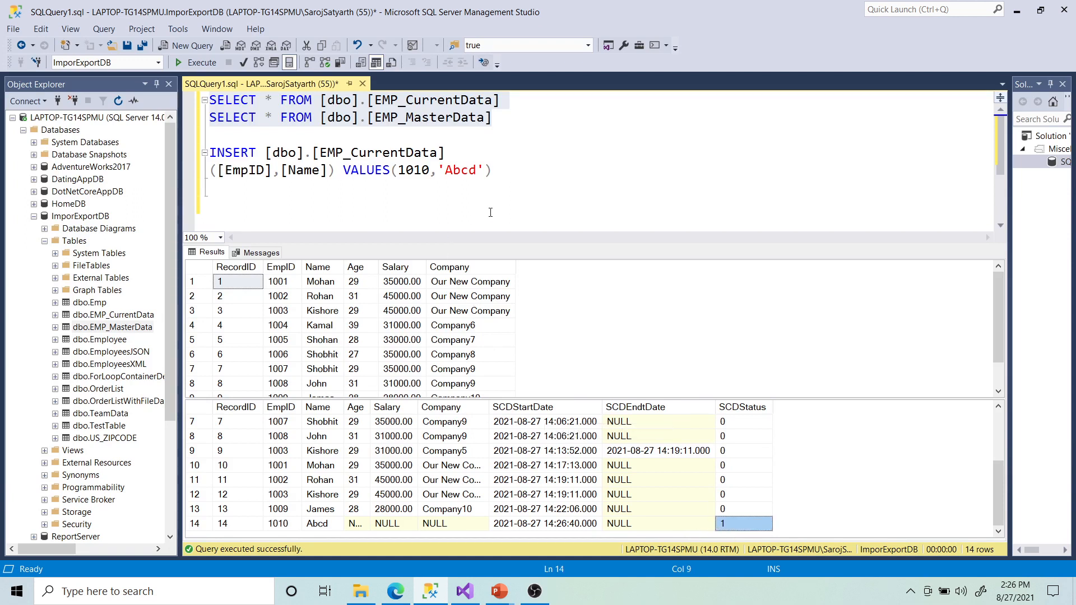
Step: Undo the query edits back to the EMP_CurrentData UPDATE statement that sets Age, Salary and Company for EmpID 1010
{"action": "left_click", "coordinate": [509, 183]}
{"action": "key", "text": "Left"}
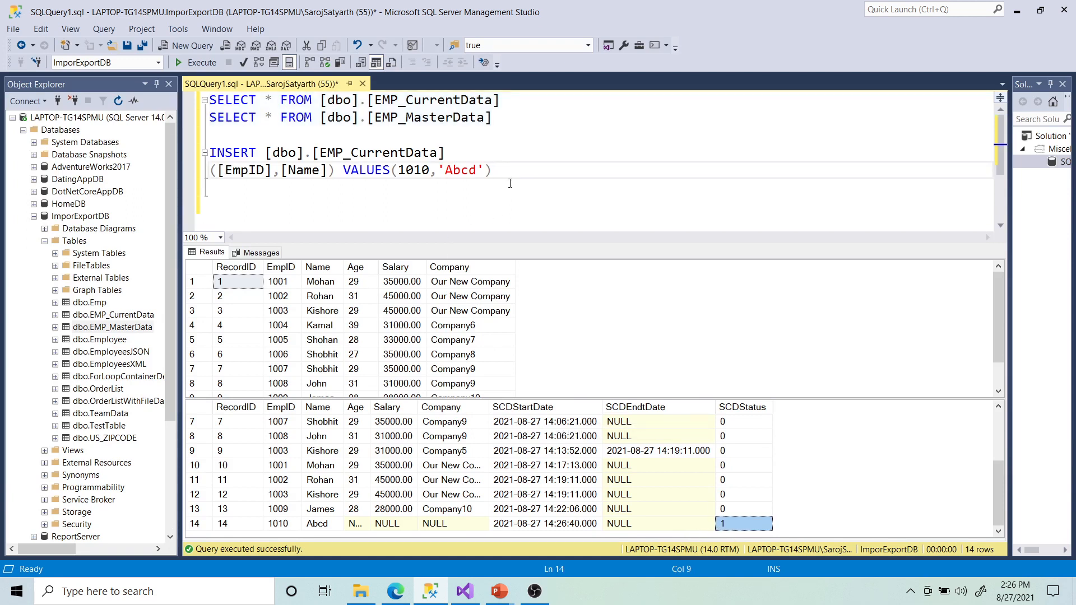
{"action": "key", "text": "BackSpace"}
{"action": "key", "text": "BackSpace"}
{"action": "key", "text": "BackSpace"}
{"action": "key", "text": "BackSpace"}
{"action": "key", "text": "BackSpace"}
{"action": "key", "text": "BackSpace"}
{"action": "key", "text": "BackSpace"}
{"action": "key", "text": "BackSpace"}
{"action": "key", "text": "BackSpace"}
{"action": "key", "text": "BackSpace"}
{"action": "key", "text": "BackSpace"}
{"action": "key", "text": "BackSpace"}
{"action": "key", "text": "ctrl+z"}
{"action": "key", "text": "ctrl+z"}
{"action": "key", "text": "ctrl+z"}
{"action": "key", "text": "ctrl+z"}
{"action": "key", "text": "ctrl+z"}
{"action": "key", "text": "ctrl+z"}
{"action": "key", "text": "ctrl+z"}
{"action": "key", "text": "ctrl+z"}
{"action": "key", "text": "ctrl+z"}
{"action": "key", "text": "ctrl+z"}
{"action": "key", "text": "ctrl+z"}
{"action": "key", "text": "ctrl+z"}
{"action": "key", "text": "ctrl+z"}
{"action": "key", "text": "ctrl+z"}
{"action": "key", "text": "ctrl+z"}
{"action": "key", "text": "ctrl+z"}
{"action": "key", "text": "ctrl+z"}
{"action": "key", "text": "ctrl+z"}
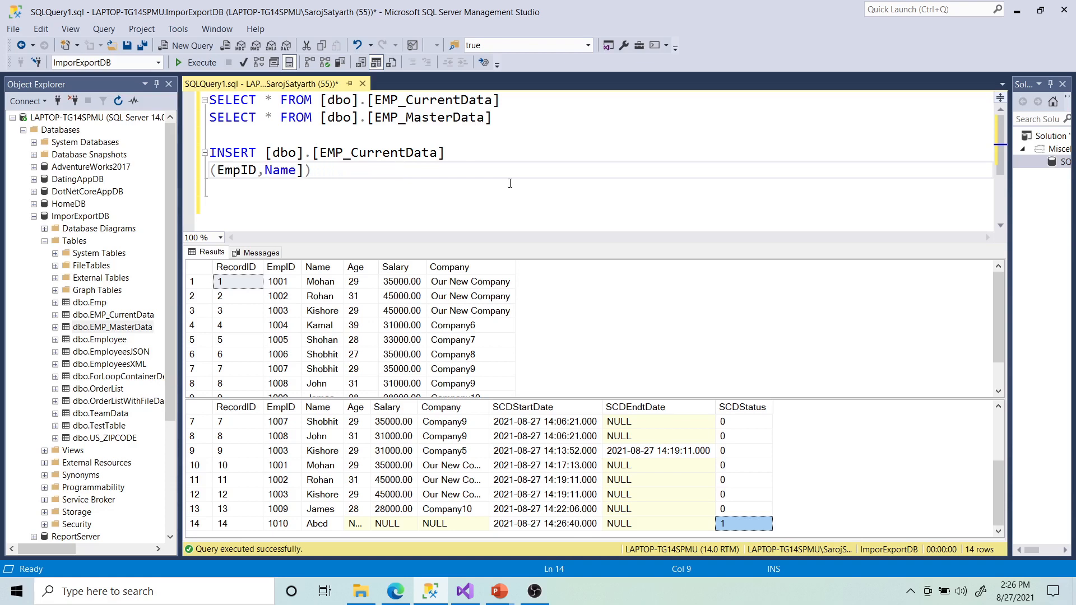
{"action": "key", "text": "ctrl+z"}
{"action": "key", "text": "ctrl+z"}
{"action": "key", "text": "ctrl+z"}
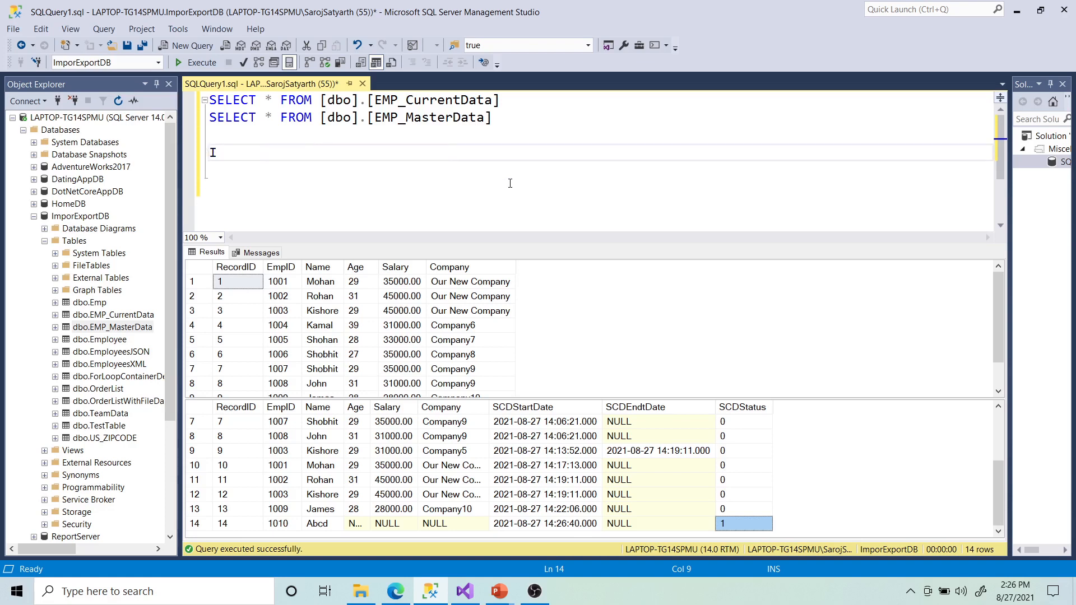
{"action": "type", "text": "INs"}
{"action": "key", "text": "ctrl+z"}
{"action": "key", "text": "ctrl+z"}
{"action": "key", "text": "ctrl+z"}
{"action": "key", "text": "ctrl+z"}
{"action": "left_click", "coordinate": [530, 205]}
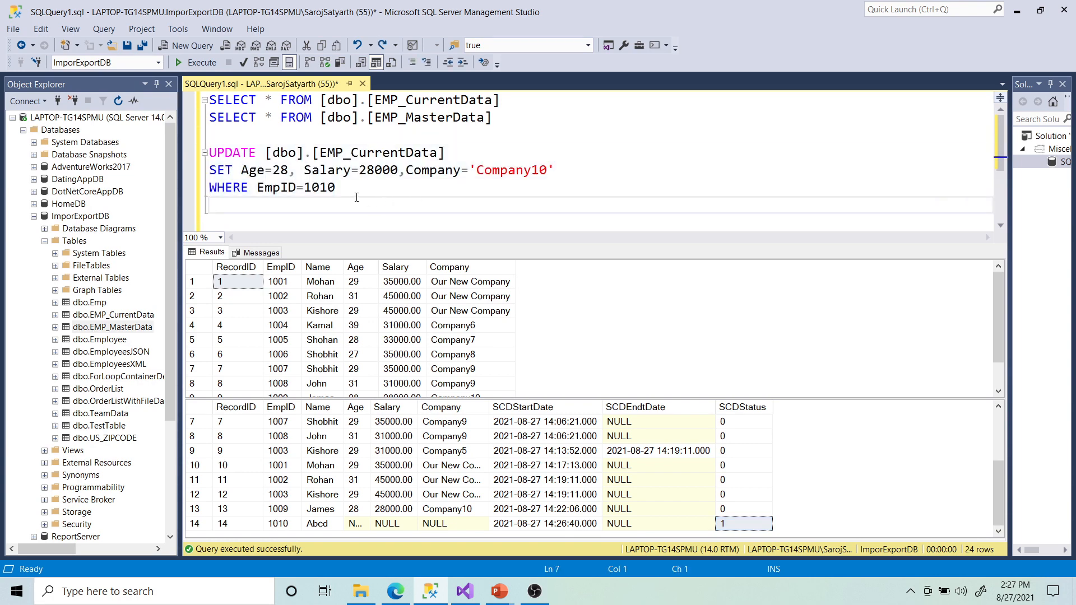
Step: Start a second UPDATE statement below the first one, targeting [dbo].[EMP_MasterData]
{"action": "left_click", "coordinate": [364, 193]}
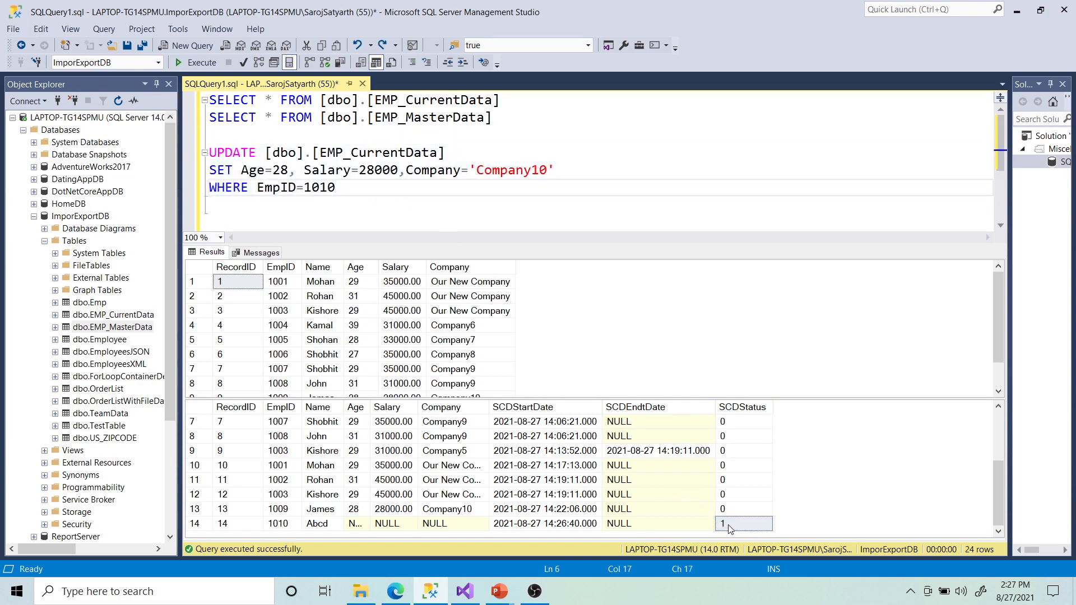
{"action": "key", "text": "Return"}
{"action": "key", "text": "Return"}
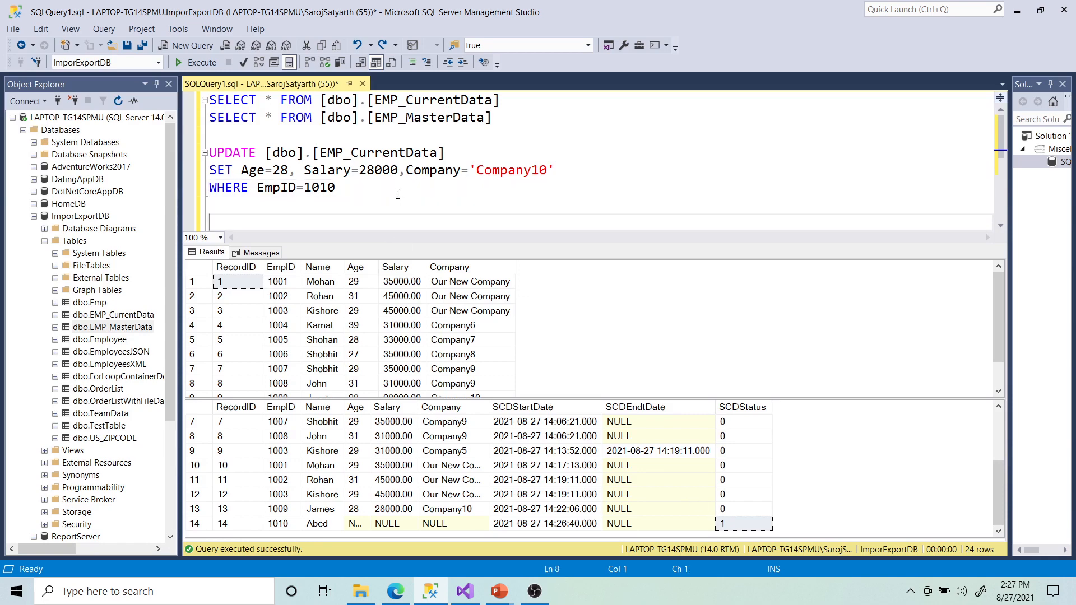
{"action": "type", "text": "UPDATE"}
{"action": "left_click_drag", "start_coordinate": [323, 121], "coordinate": [502, 128]}
{"action": "key", "text": "shift+Left"}
{"action": "key", "text": "ctrl+c"}
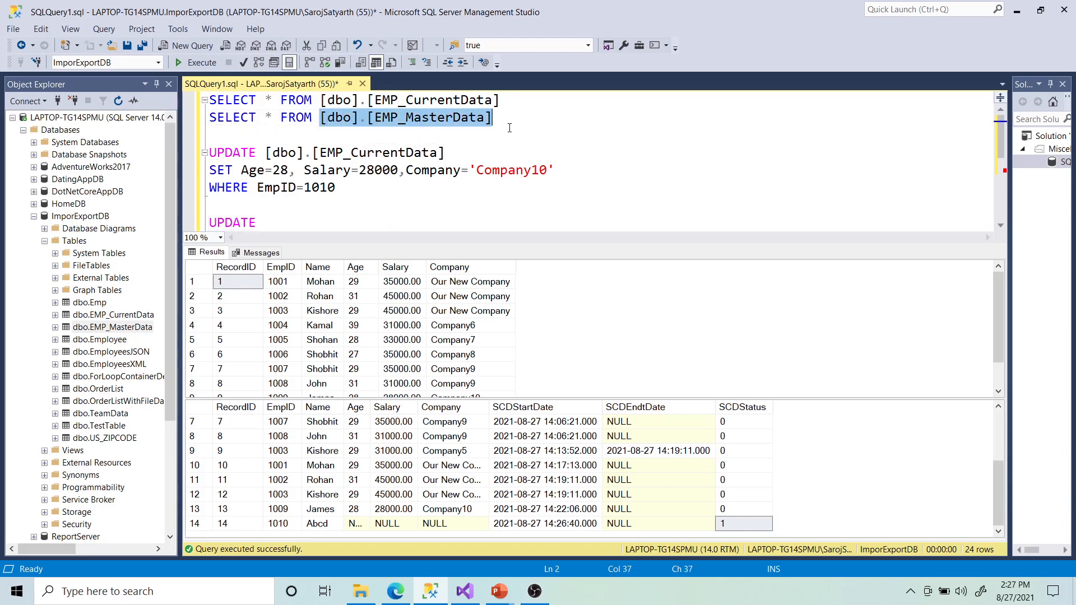
{"action": "left_click", "coordinate": [454, 228]}
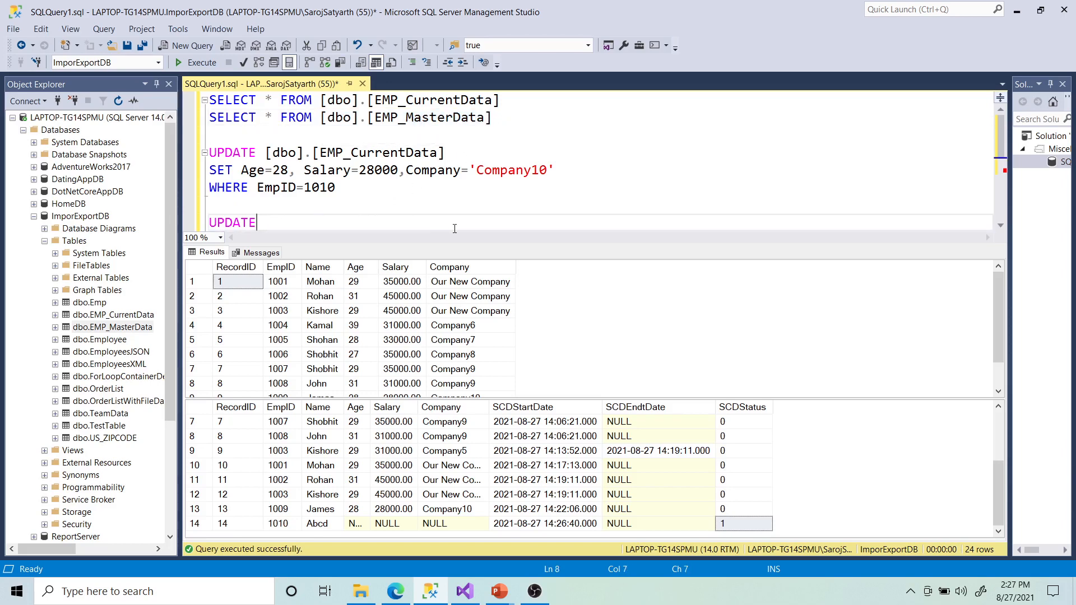
{"action": "key", "text": "ctrl+v"}
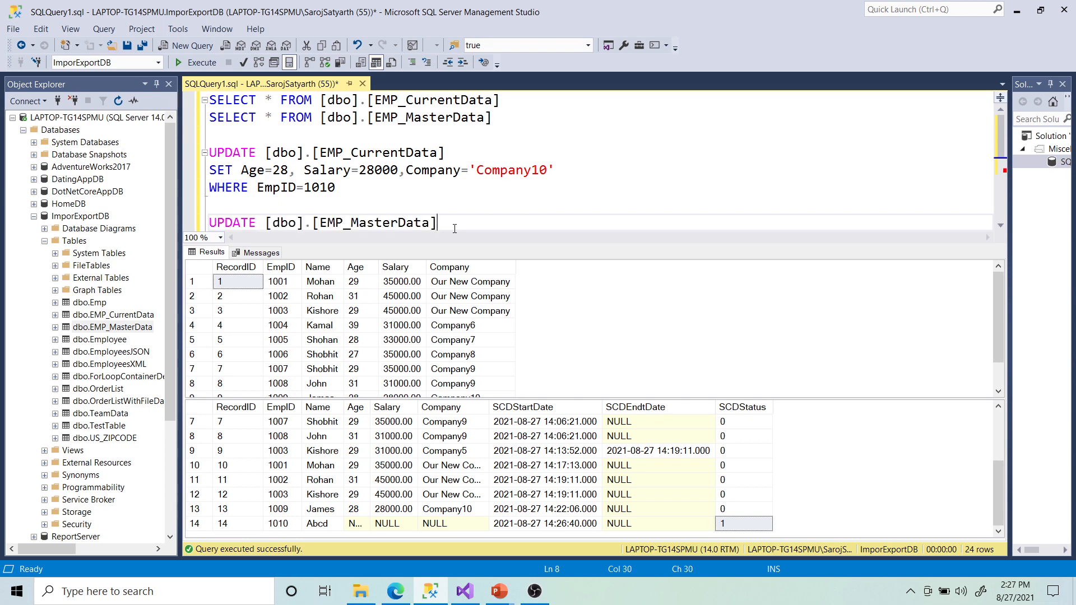
Step: Add the clause SET SCDStatus=0 to the EMP_MasterData UPDATE statement
{"action": "scroll", "coordinate": [503, 210], "scroll_direction": "down", "scroll_amount": 2}
{"action": "key", "text": "Return"}
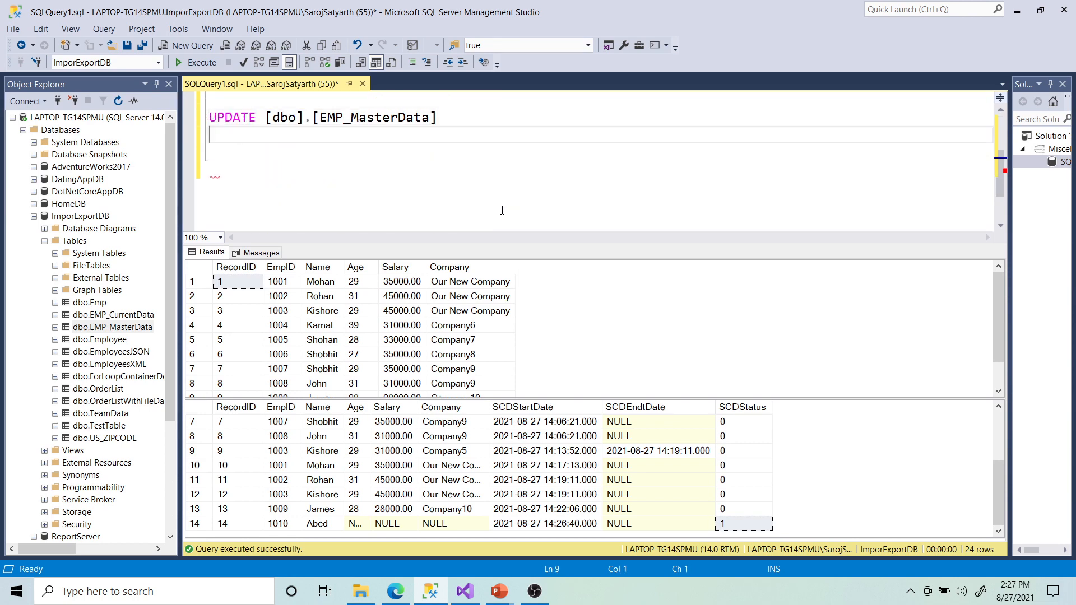
{"action": "type", "text": "SET SCDStatus"}
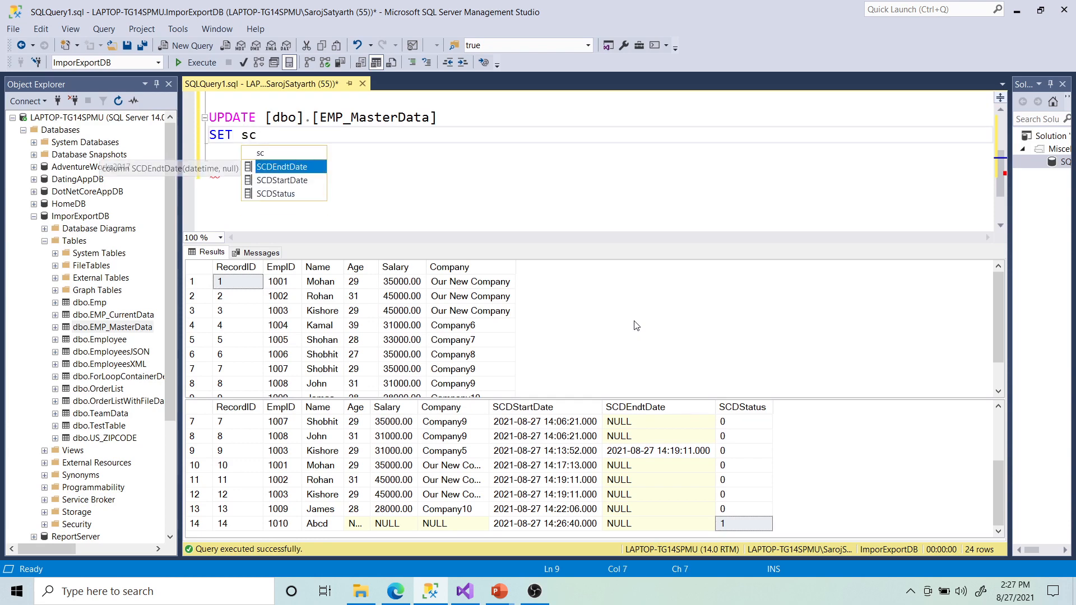
{"action": "key", "text": "Tab"}
{"action": "type", "text": "="}
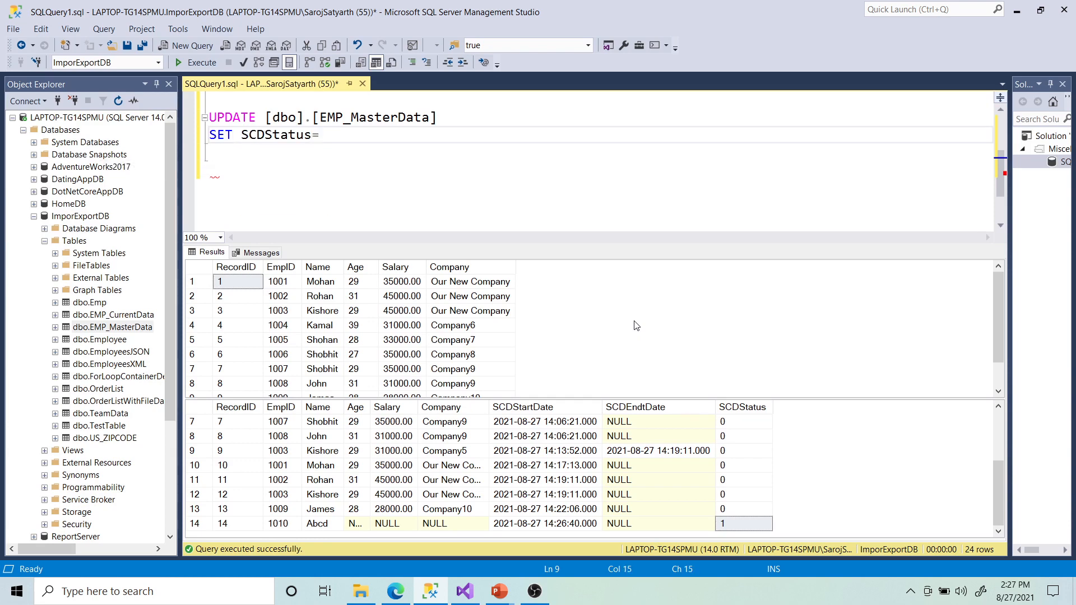
{"action": "type", "text": "0"}
{"action": "key", "text": "Return"}
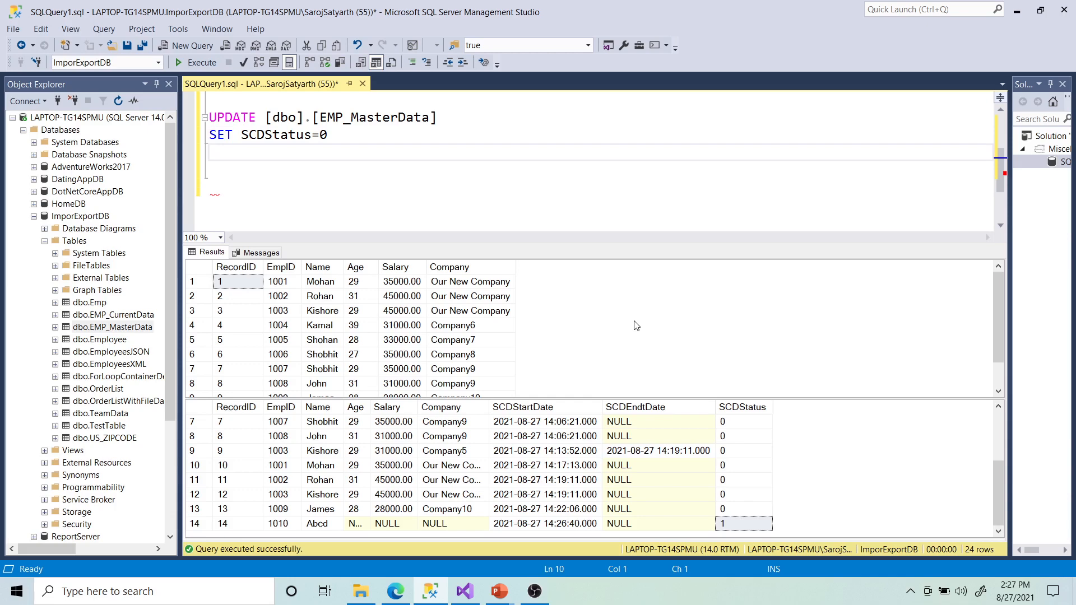
Step: Restrict the EMP_MasterData UPDATE statement with the condition WHERE SCDStatus=1
{"action": "type", "text": "WHERE sce"}
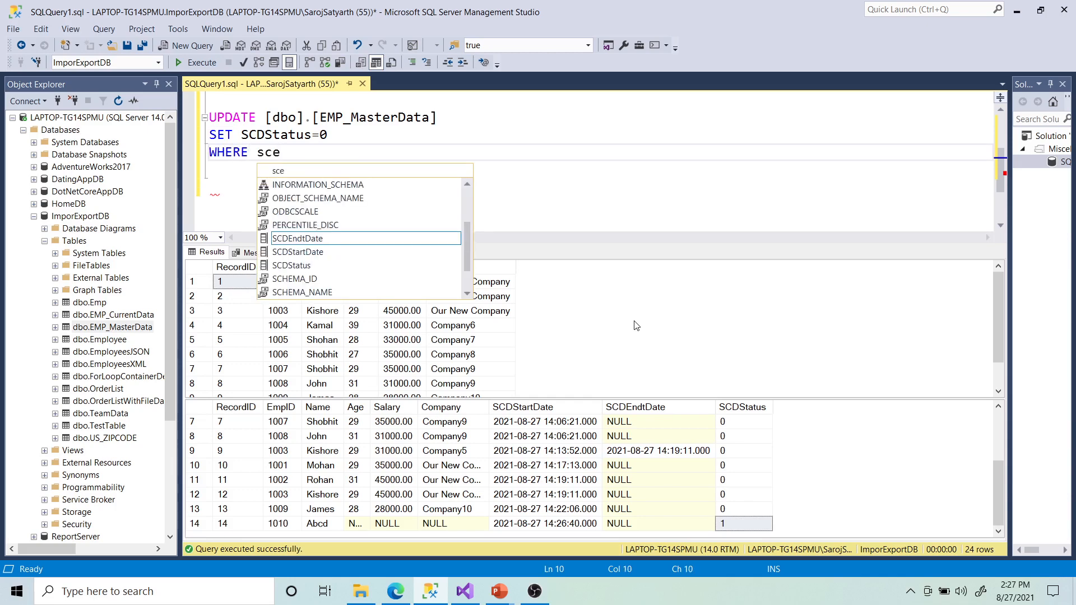
{"action": "key", "text": "Down"}
{"action": "key", "text": "Down"}
{"action": "key", "text": "Tab"}
{"action": "type", "text": "="}
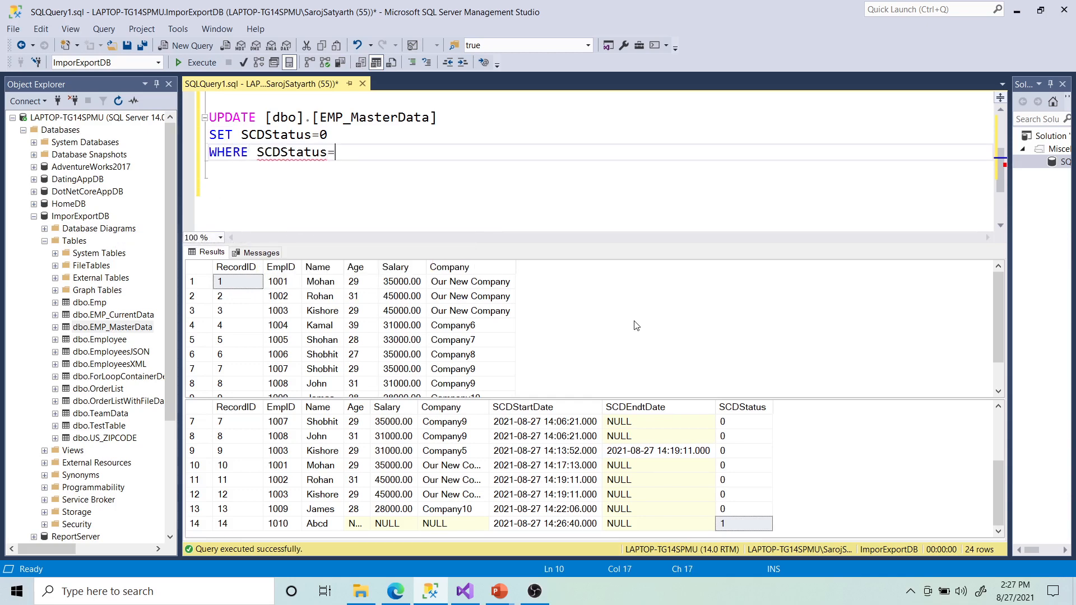
{"action": "type", "text": "1"}
Step: Check the Age, Salary, Company and SCDStatus cells of the EmpID 1010 row and execute the EMP_MasterData UPDATE statement
{"action": "left_click", "coordinate": [735, 524]}
{"action": "left_click", "coordinate": [362, 525]}
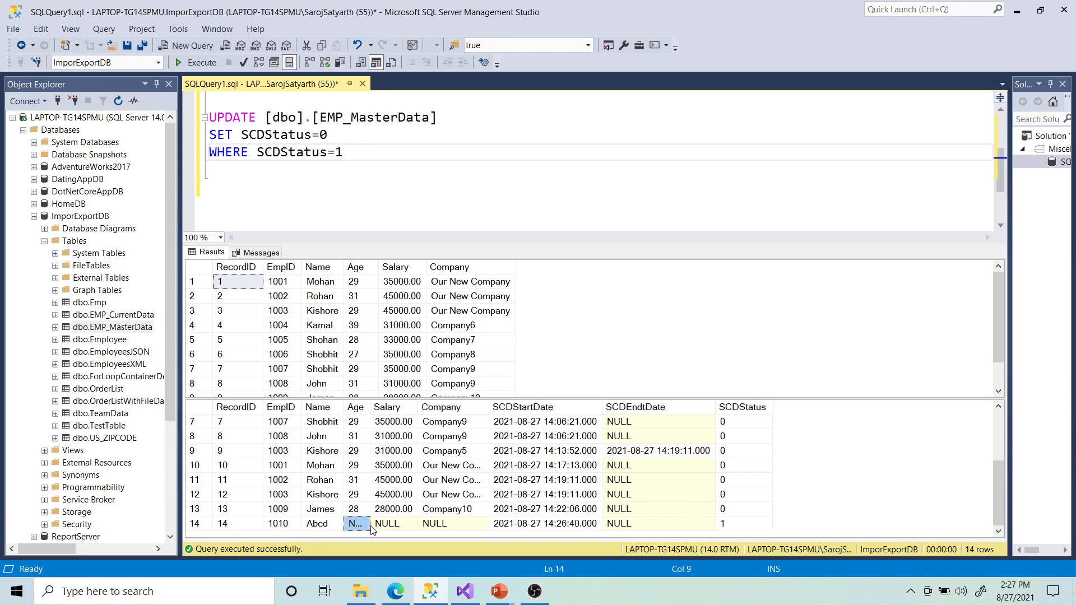
{"action": "left_click", "coordinate": [394, 525]}
{"action": "left_click", "coordinate": [452, 525]}
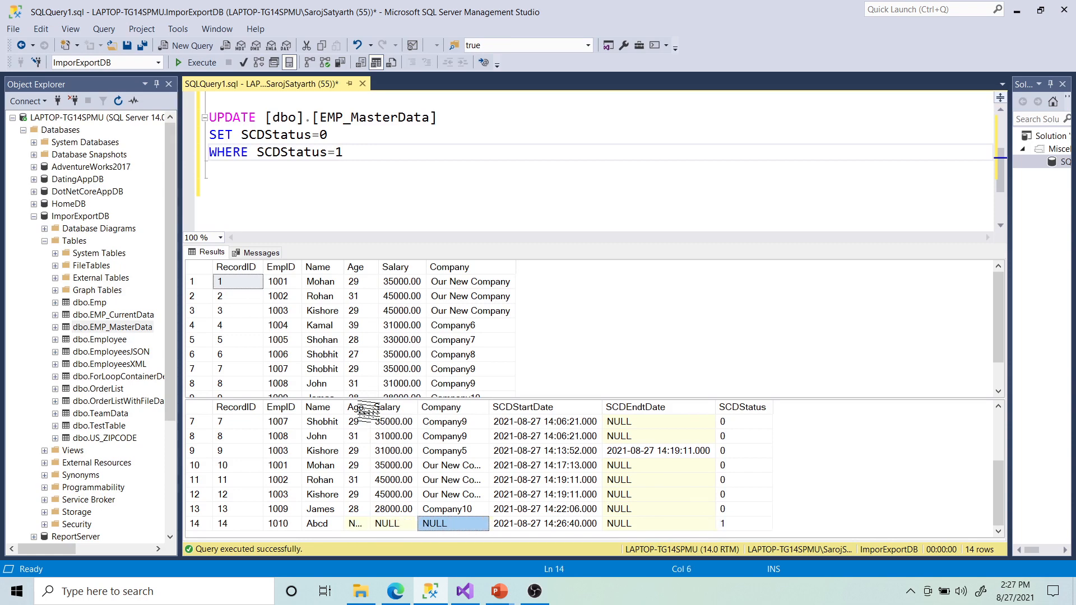
{"action": "left_click_drag", "start_coordinate": [370, 410], "coordinate": [381, 411]}
{"action": "left_click_drag", "start_coordinate": [342, 152], "coordinate": [189, 117]}
{"action": "left_click", "coordinate": [192, 63]}
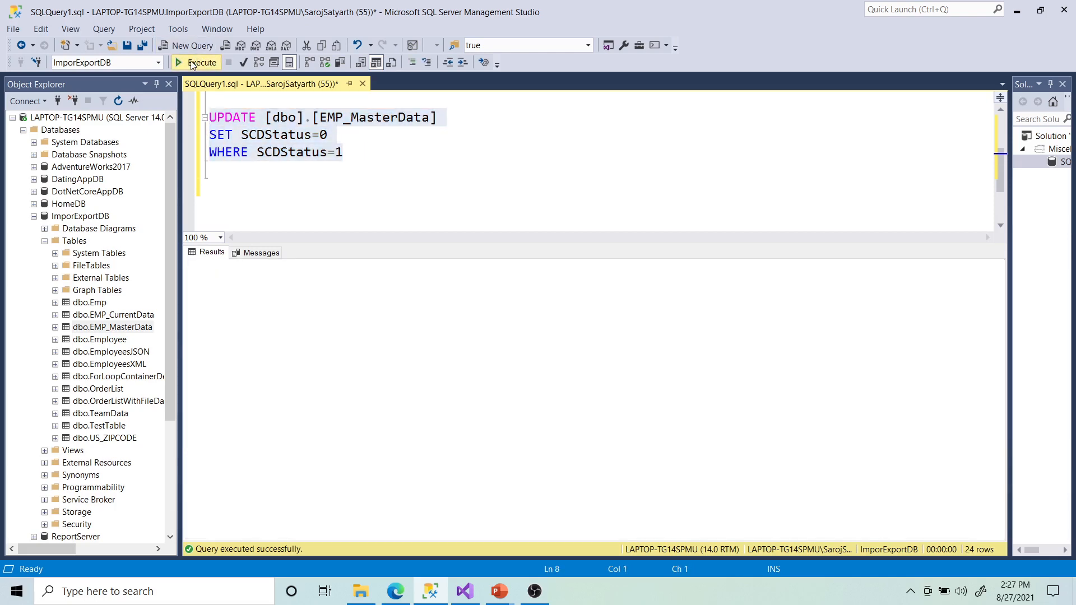
Step: Requery both tables, widen the EMP_MasterData Age column and check the SCDStatus of the EmpID 1010 row
{"action": "scroll", "coordinate": [572, 166], "scroll_direction": "up", "scroll_amount": 2}
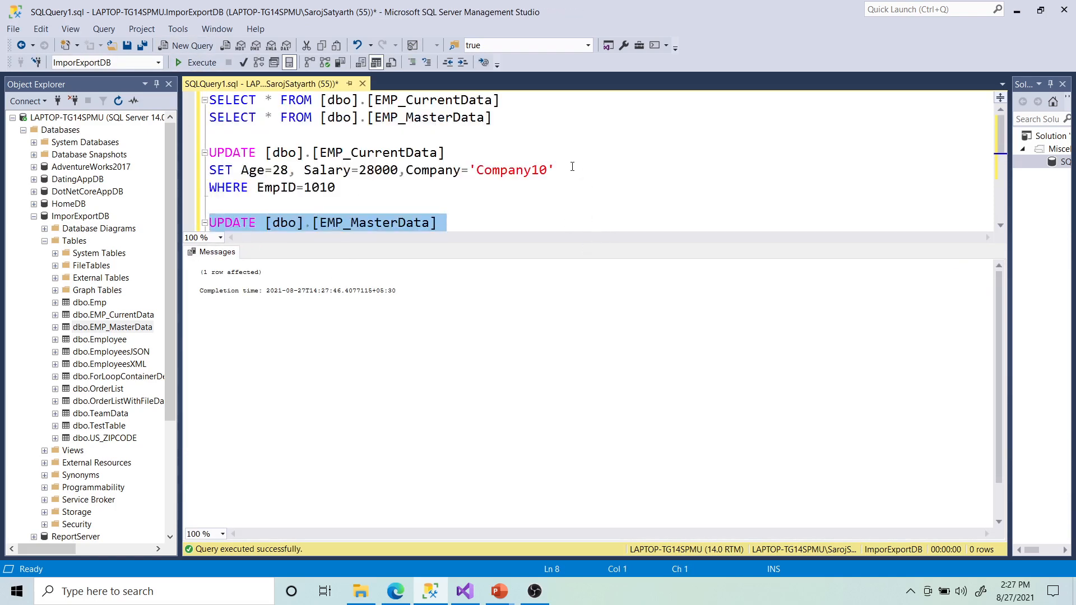
{"action": "left_click_drag", "start_coordinate": [503, 129], "coordinate": [206, 99]}
{"action": "left_click", "coordinate": [192, 63]}
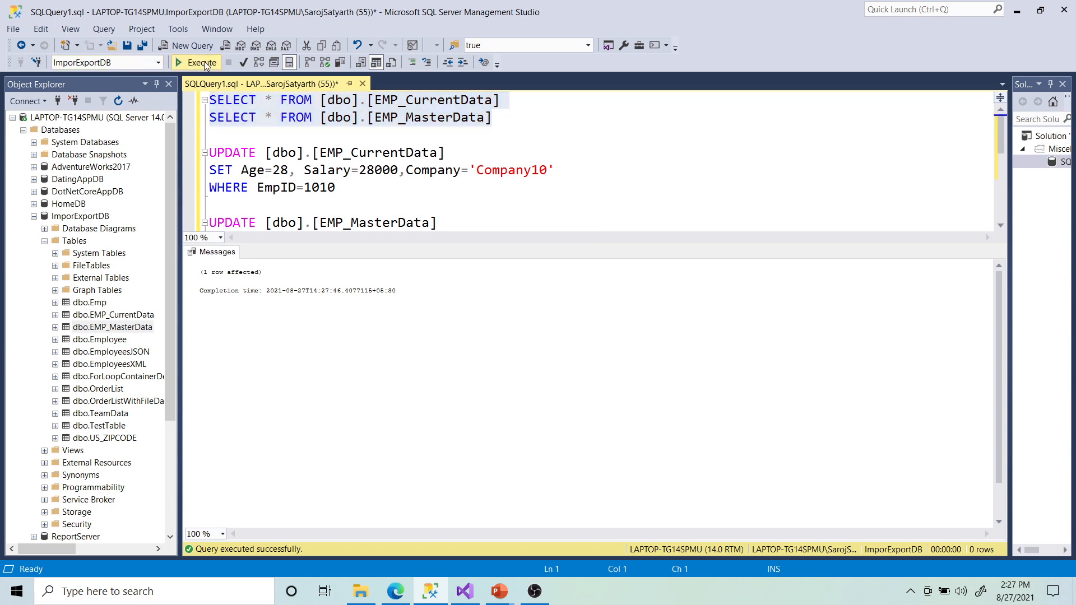
{"action": "scroll", "coordinate": [775, 478], "scroll_direction": "down", "scroll_amount": 2}
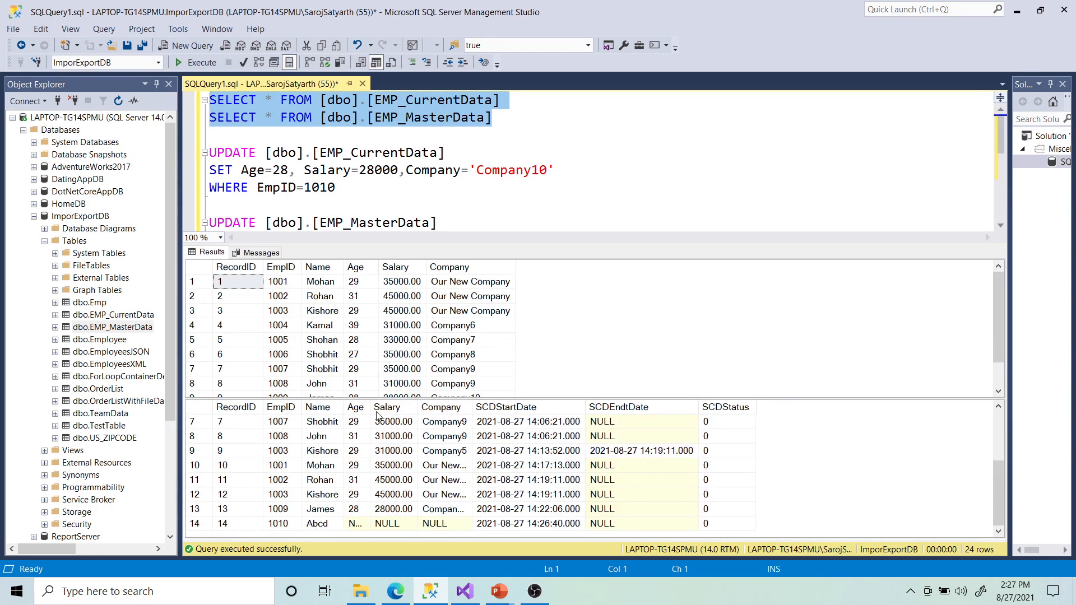
{"action": "left_click_drag", "start_coordinate": [371, 407], "coordinate": [389, 406]}
{"action": "left_click", "coordinate": [726, 523]}
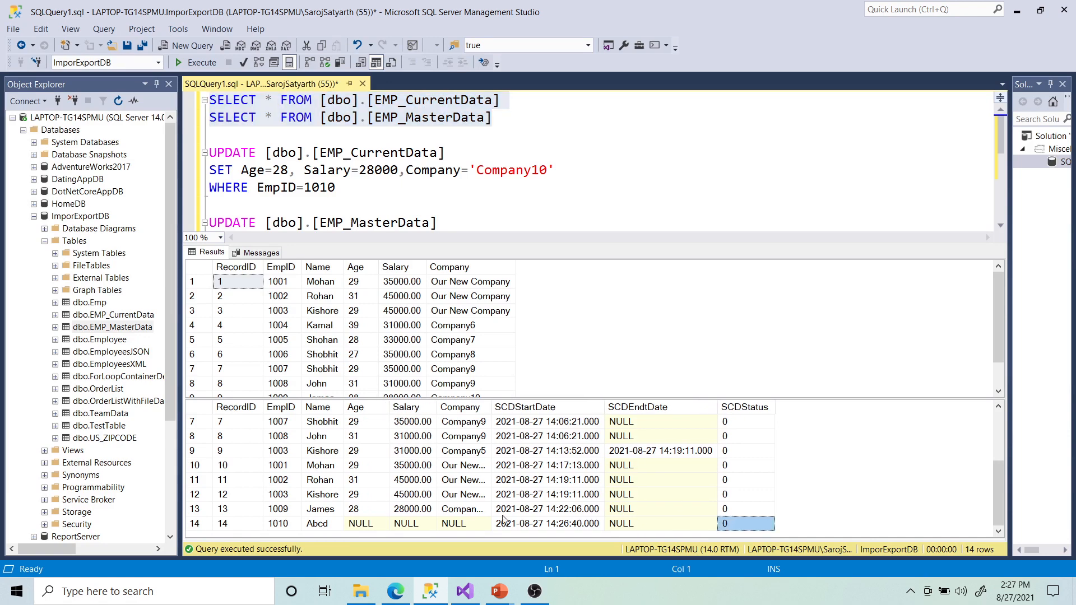
Step: Check the Salary cell of the EmpID 1010 row and widen the Salary and Company columns in the EMP_MasterData results
{"action": "left_click", "coordinate": [422, 523]}
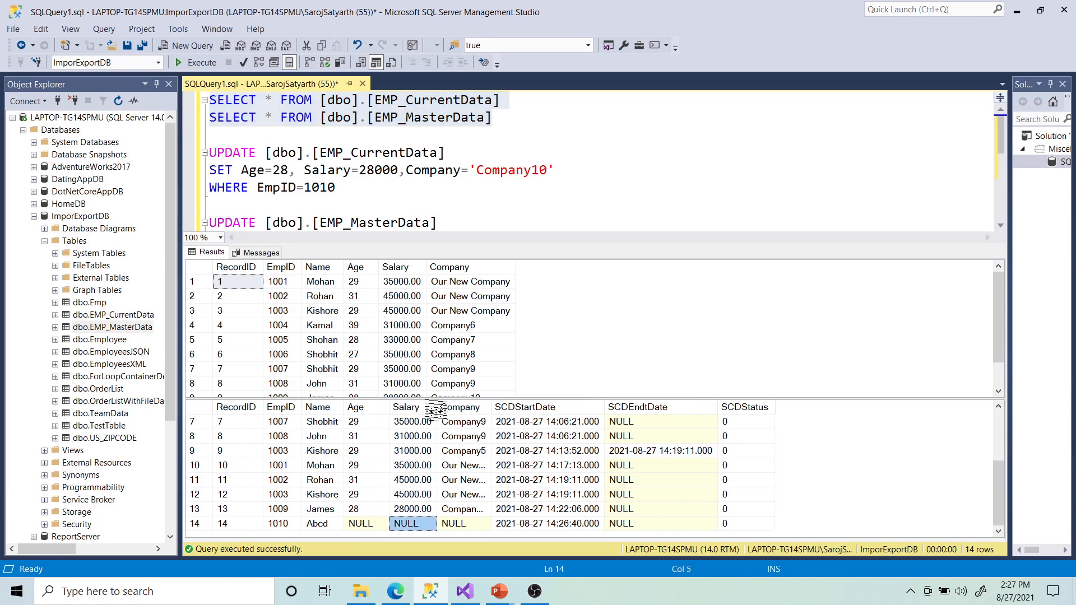
{"action": "left_click_drag", "start_coordinate": [437, 407], "coordinate": [536, 404]}
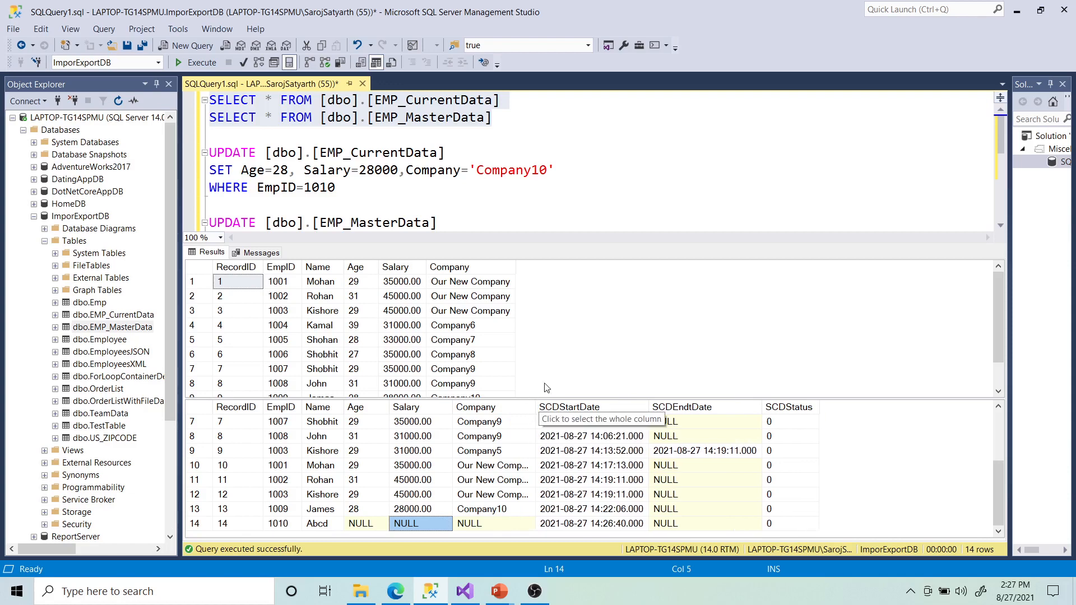
Step: Delete the EMP_MasterData UPDATE statement with its SET and WHERE clauses and the blank lines around it
{"action": "left_click_drag", "start_coordinate": [454, 216], "coordinate": [193, 229]}
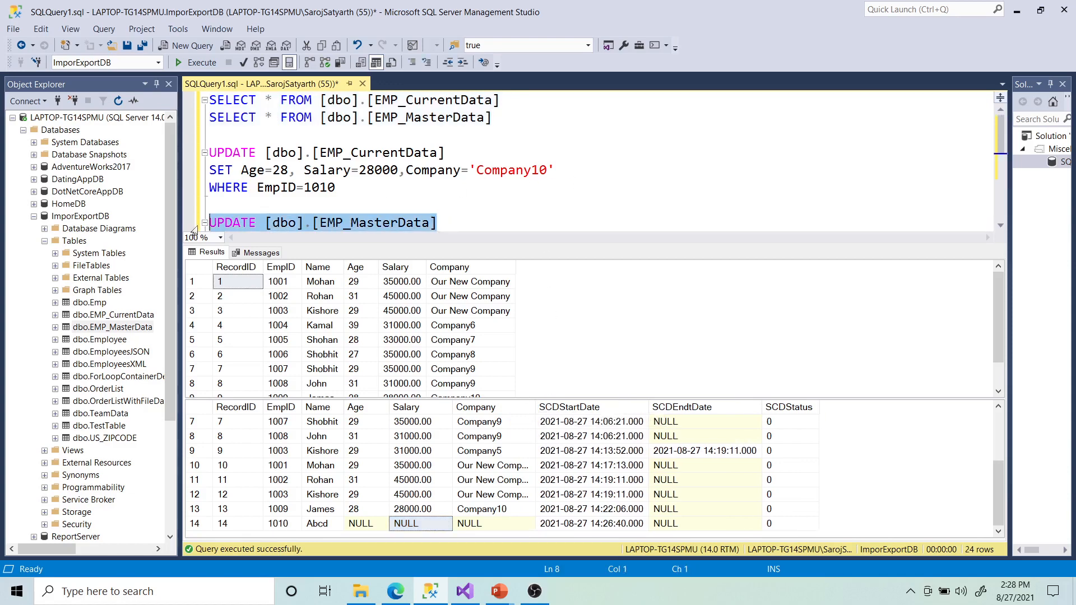
{"action": "key", "text": "BackSpace"}
{"action": "key", "text": "Down"}
{"action": "key", "text": "Down"}
{"action": "key", "text": "Up"}
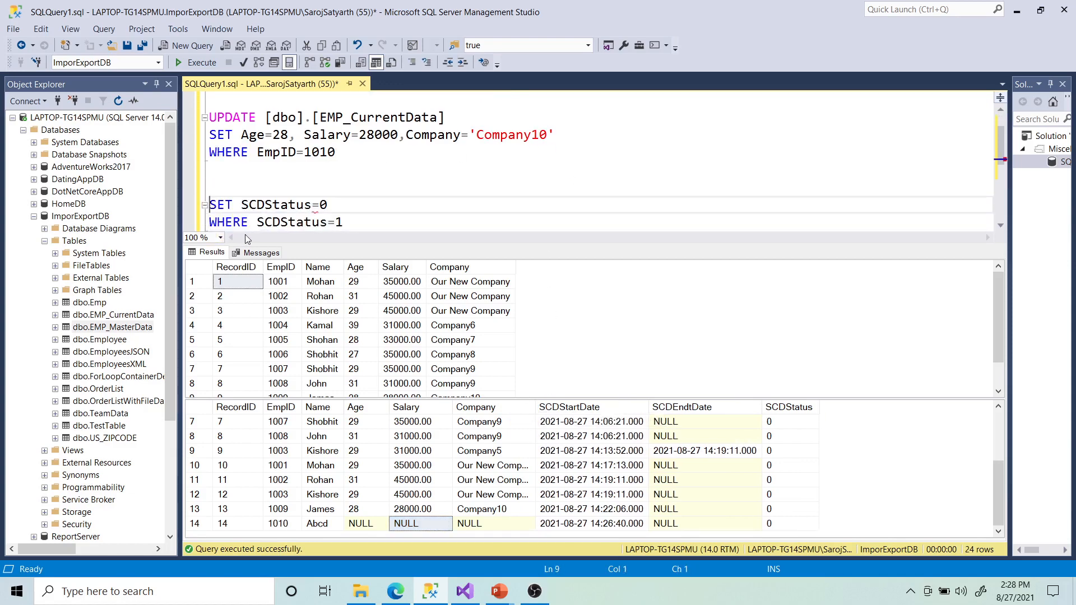
{"action": "key", "text": "shift+Down"}
{"action": "key", "text": "shift+Down"}
{"action": "scroll", "coordinate": [245, 234], "scroll_direction": "down", "scroll_amount": 1}
{"action": "key", "text": "BackSpace"}
{"action": "key", "text": "BackSpace"}
{"action": "key", "text": "BackSpace"}
{"action": "key", "text": "BackSpace"}
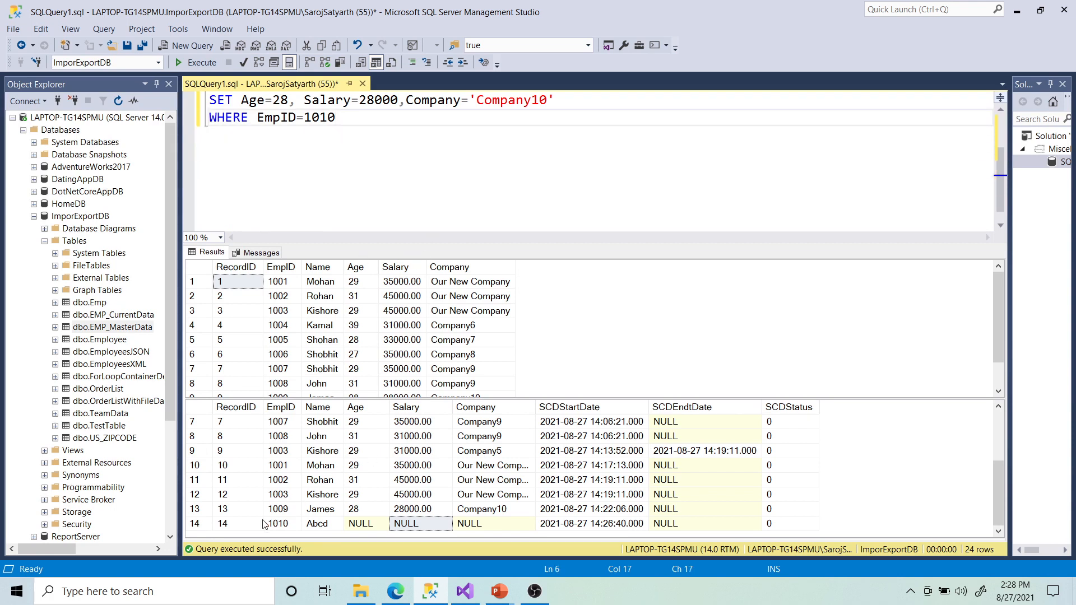
Step: Change the EMP_CurrentData UPDATE statement to set Age=29, Salary=29000 and Company='Company11'
{"action": "left_click", "coordinate": [361, 523]}
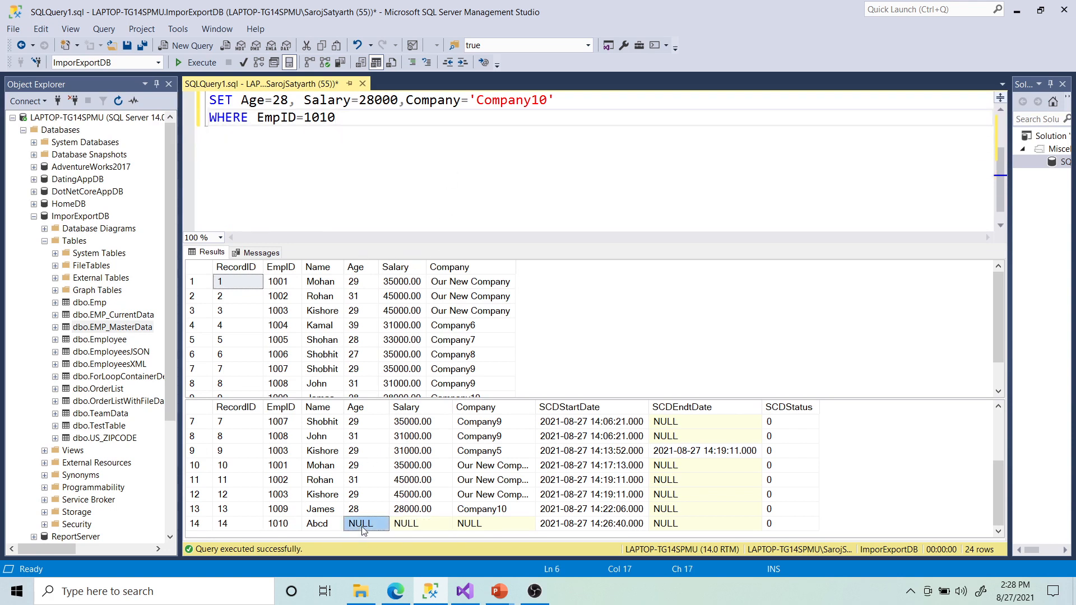
{"action": "left_click", "coordinate": [288, 101]}
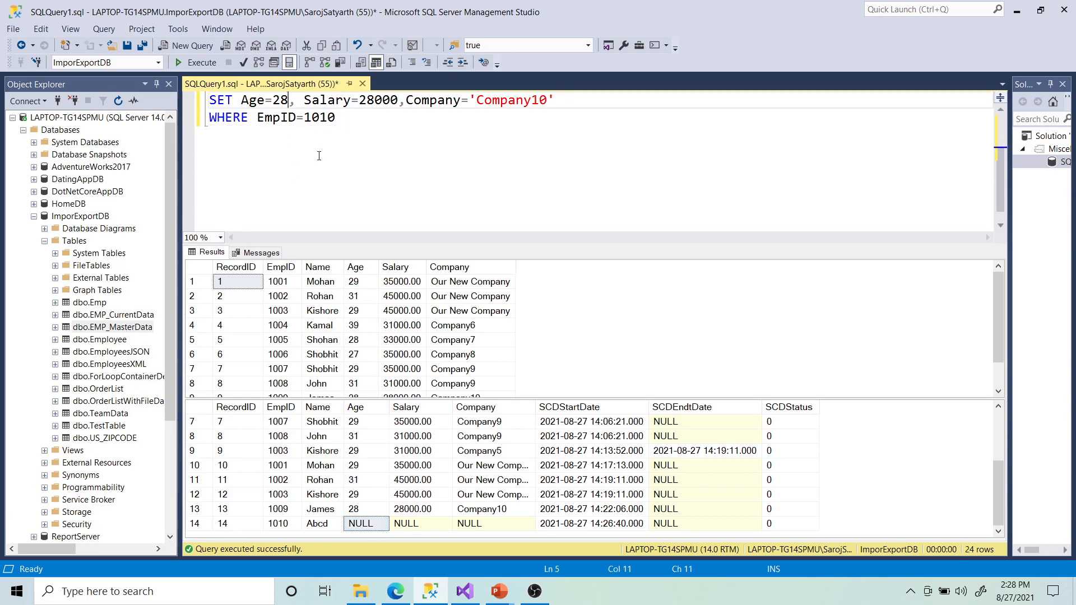
{"action": "key", "text": "BackSpace"}
{"action": "type", "text": "9"}
{"action": "left_click", "coordinate": [376, 104]}
{"action": "key", "text": "BackSpace"}
{"action": "type", "text": "9"}
{"action": "left_click", "coordinate": [547, 101]}
{"action": "key", "text": "BackSpace"}
{"action": "type", "text": "1"}
Step: Check the EmpID 1010 row in the EMP_CurrentData and EMP_MasterData results
{"action": "left_click", "coordinate": [617, 248]}
{"action": "scroll", "coordinate": [440, 201], "scroll_direction": "up", "scroll_amount": 3}
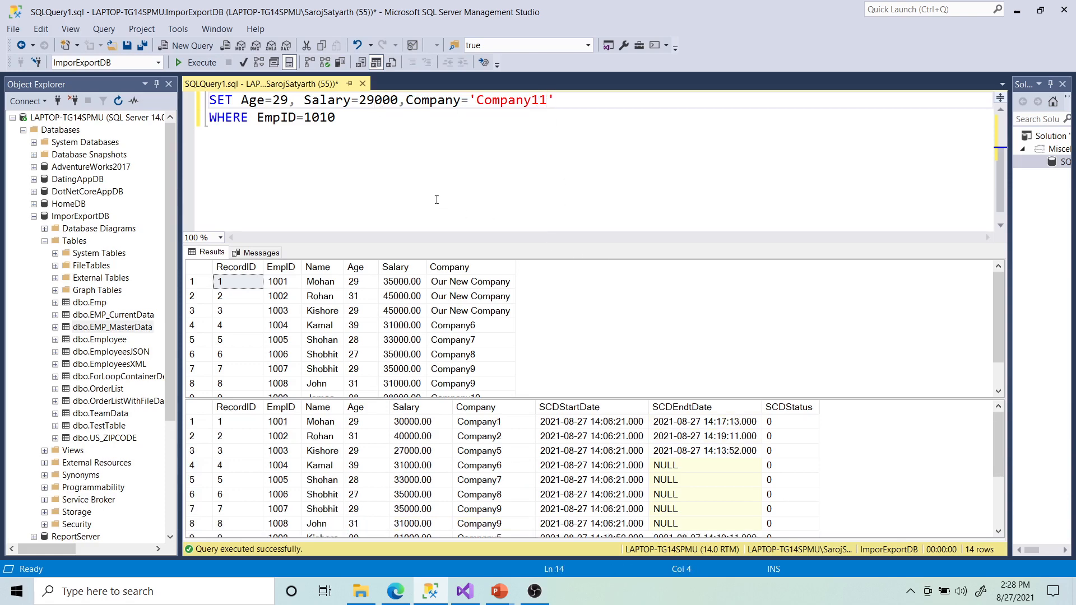
{"action": "scroll", "coordinate": [453, 299], "scroll_direction": "down", "scroll_amount": 2}
{"action": "left_click", "coordinate": [592, 303]}
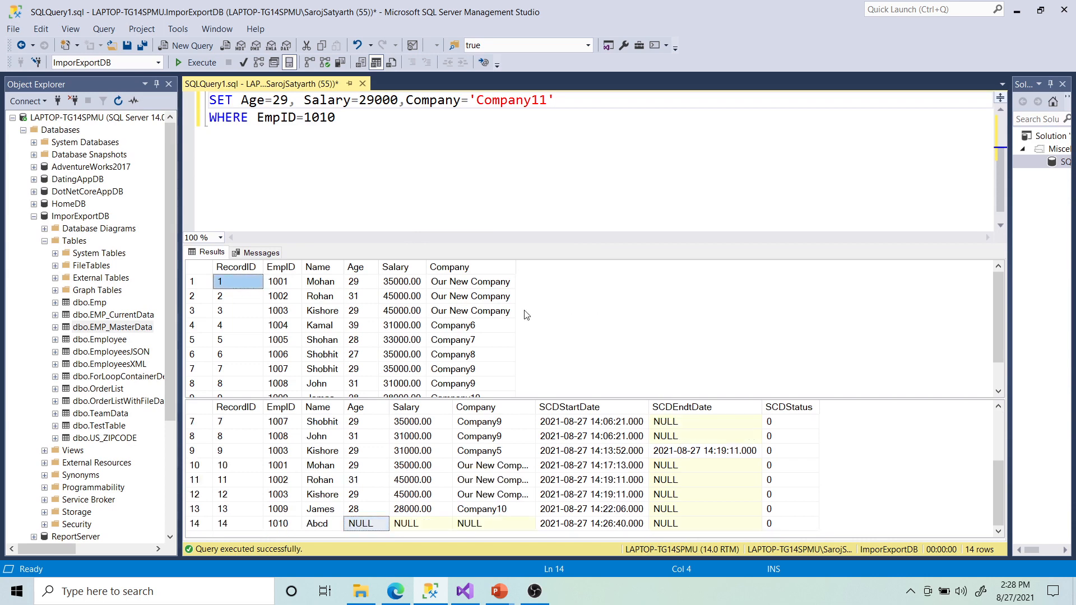
{"action": "scroll", "coordinate": [457, 315], "scroll_direction": "down", "scroll_amount": 1}
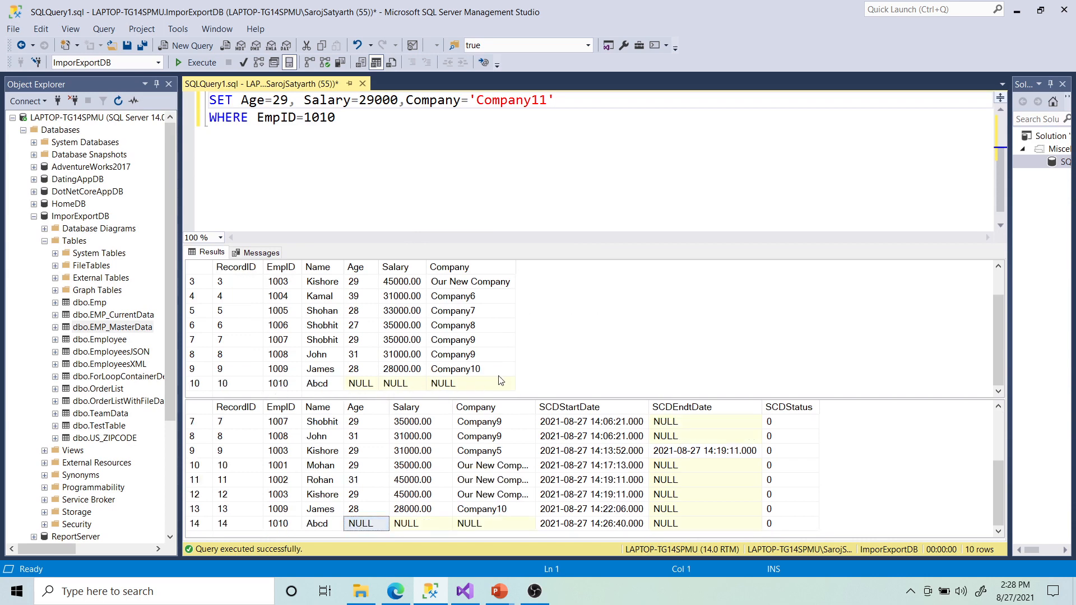
{"action": "scroll", "coordinate": [407, 174], "scroll_direction": "up", "scroll_amount": 1}
Step: Execute only the EMP_CurrentData UPDATE statement for EmpID 1010
{"action": "left_click", "coordinate": [406, 174]}
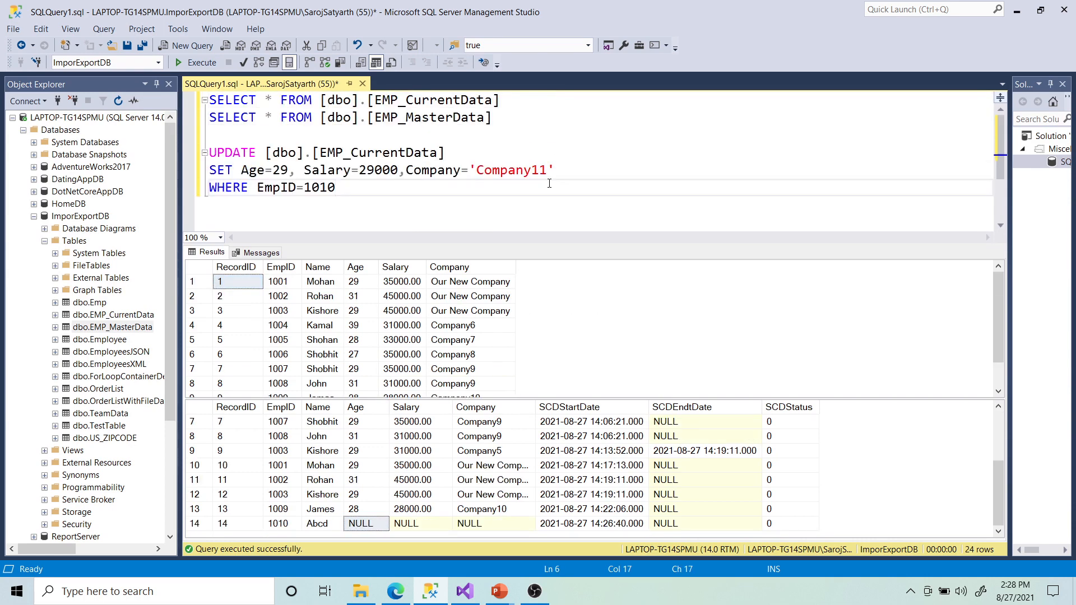
{"action": "scroll", "coordinate": [370, 185], "scroll_direction": "up", "scroll_amount": 2}
{"action": "left_click_drag", "start_coordinate": [362, 188], "coordinate": [209, 152]}
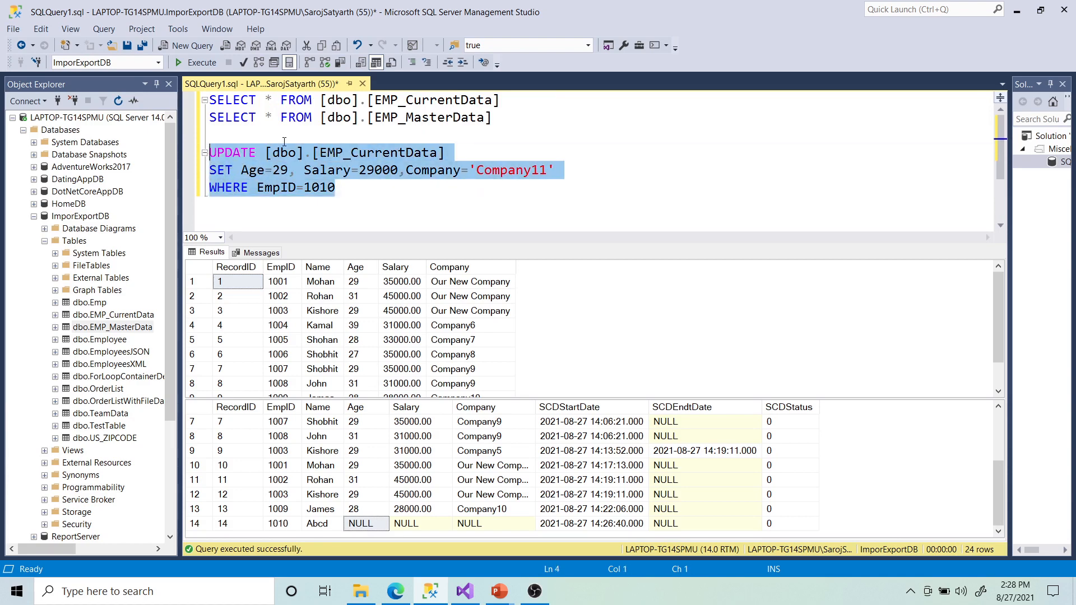
{"action": "left_click", "coordinate": [199, 60]}
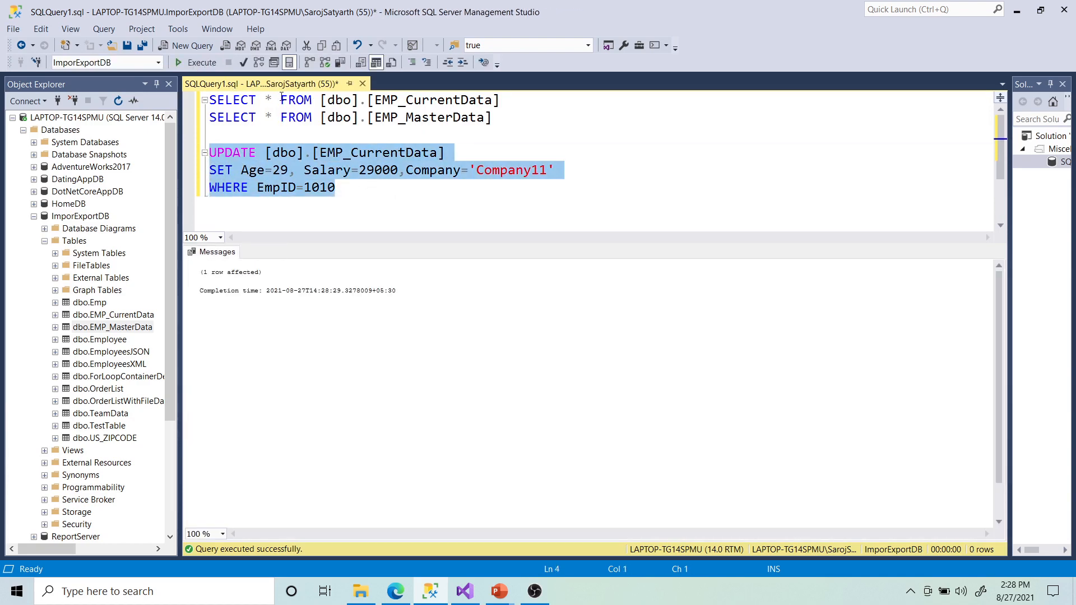
Step: Requery both tables and compare the EmpID 1010 row in EMP_CurrentData with the EmpID 1009 and 1010 rows in EMP_MasterData
{"action": "left_click_drag", "start_coordinate": [508, 123], "coordinate": [183, 106]}
{"action": "left_click", "coordinate": [196, 63]}
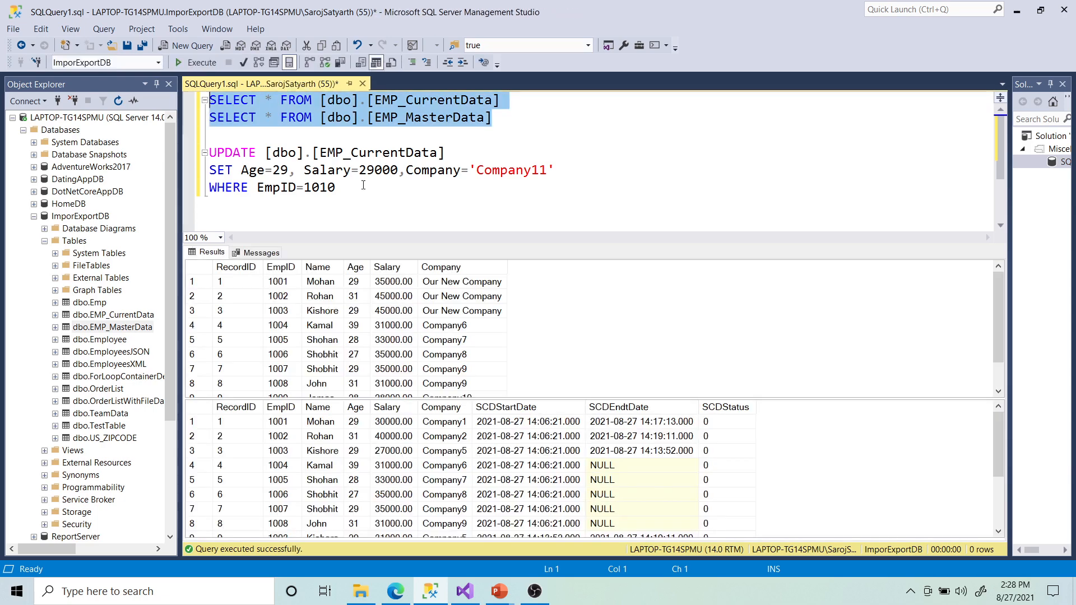
{"action": "scroll", "coordinate": [996, 292], "scroll_direction": "down", "scroll_amount": 1}
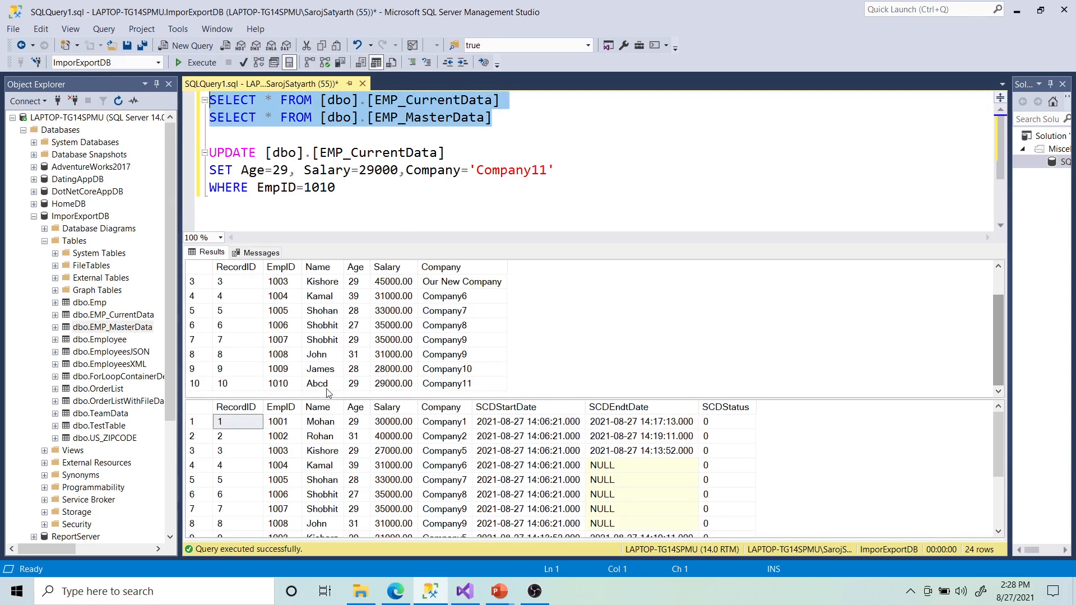
{"action": "left_click", "coordinate": [208, 387]}
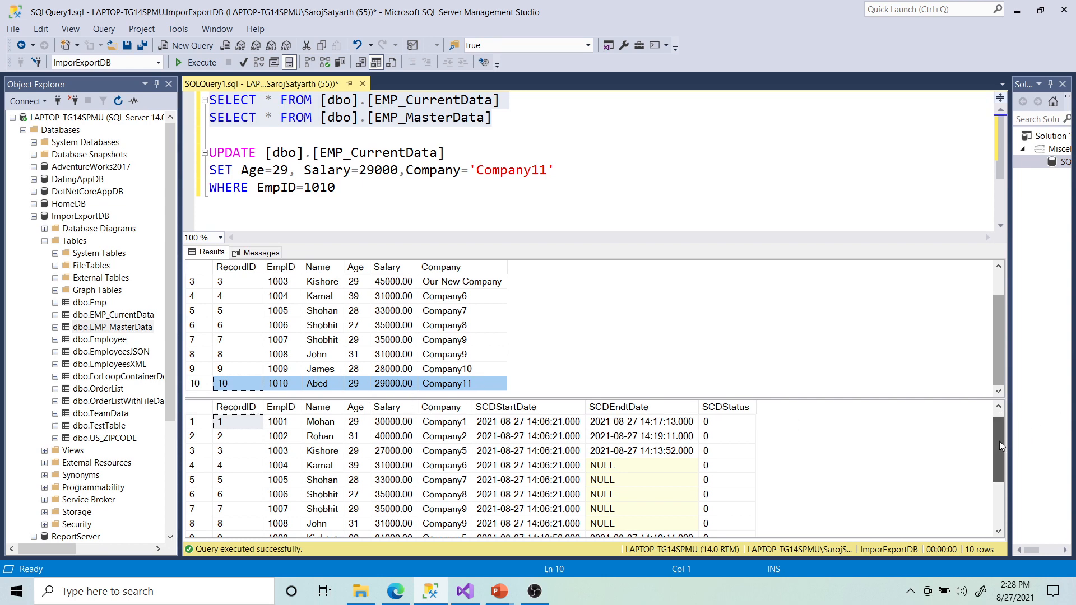
{"action": "left_click_drag", "start_coordinate": [999, 441], "coordinate": [993, 496]}
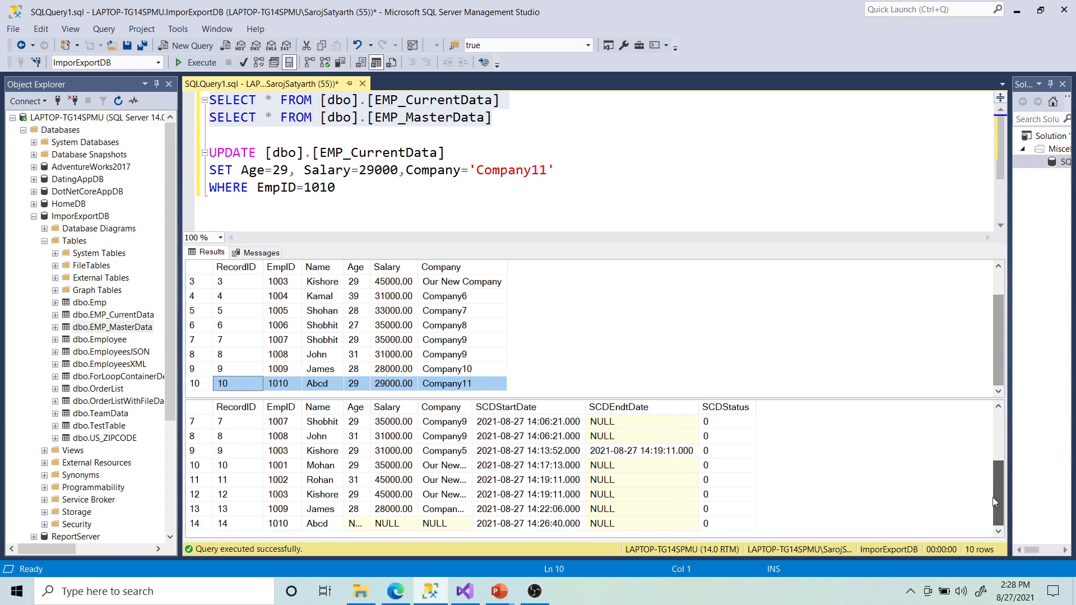
{"action": "left_click", "coordinate": [200, 524]}
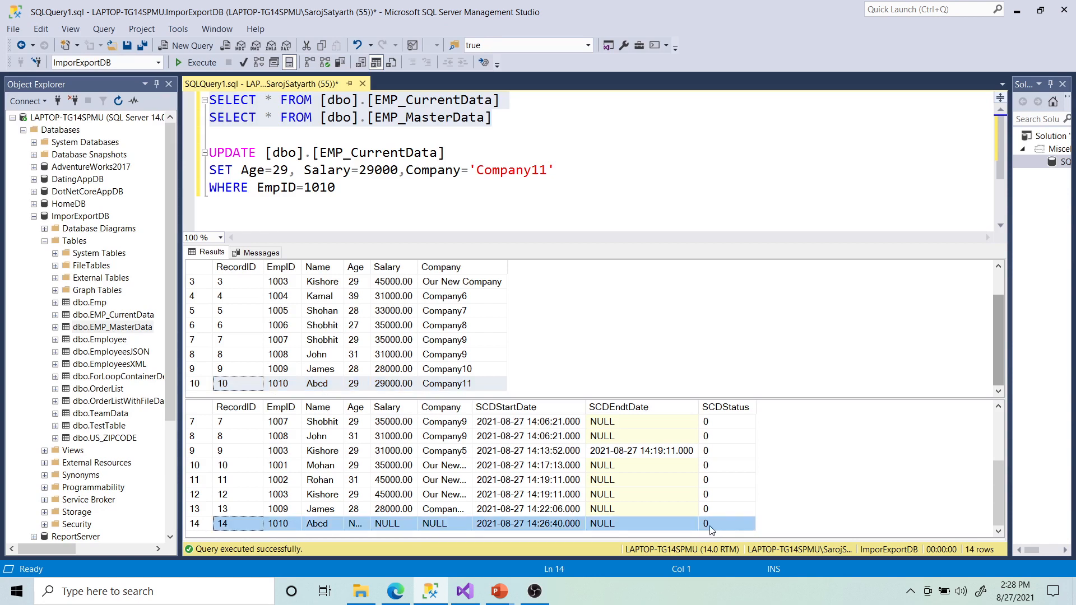
{"action": "left_click", "coordinate": [196, 509]}
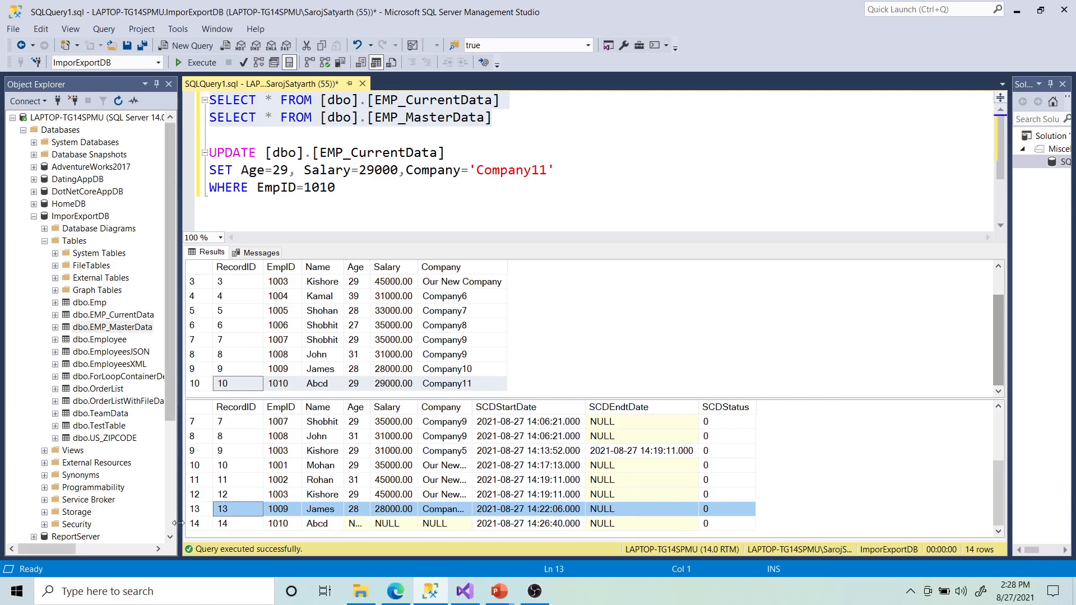
{"action": "left_click", "coordinate": [203, 525]}
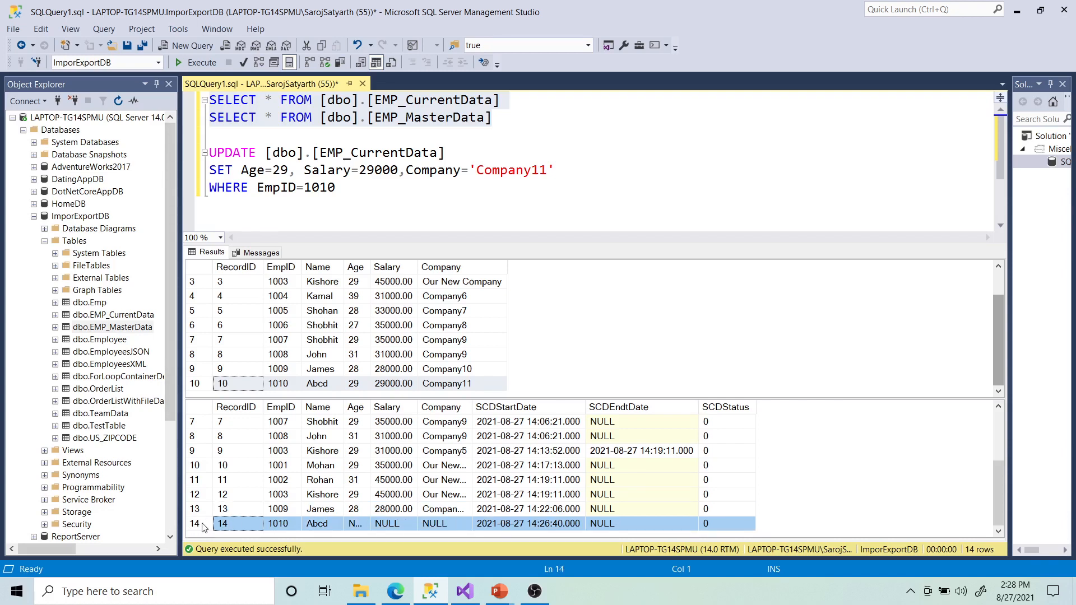
Step: Switch to Visual Studio and restart the SCD.dtsx package execution
{"action": "left_click", "coordinate": [465, 591]}
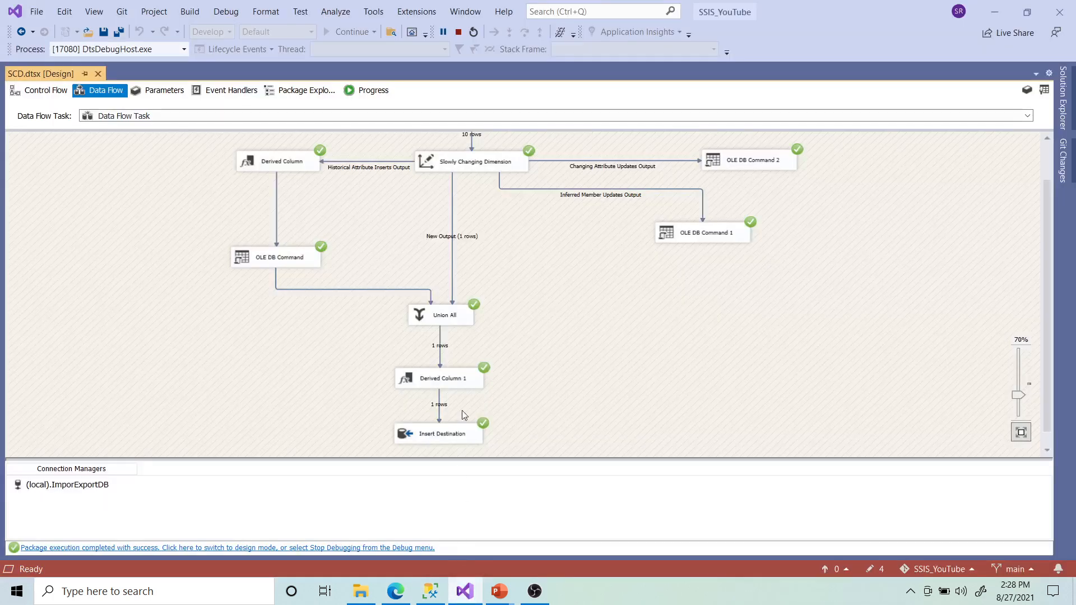
{"action": "left_click", "coordinate": [473, 31]}
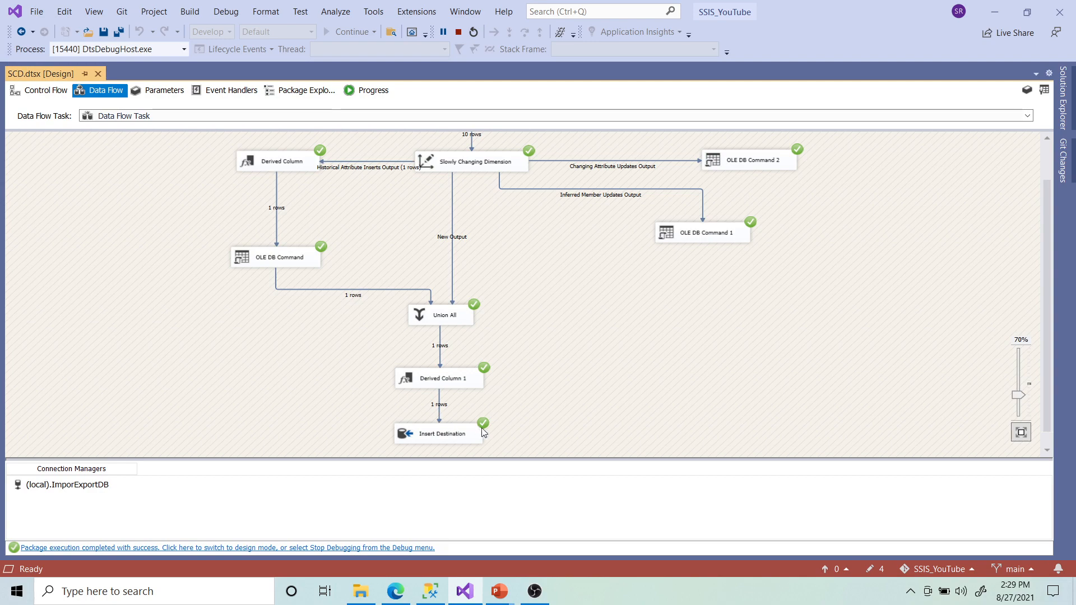
Step: Switch to SQL Server Management Studio, requery both tables and show the last rows of each result
{"action": "left_click", "coordinate": [431, 594]}
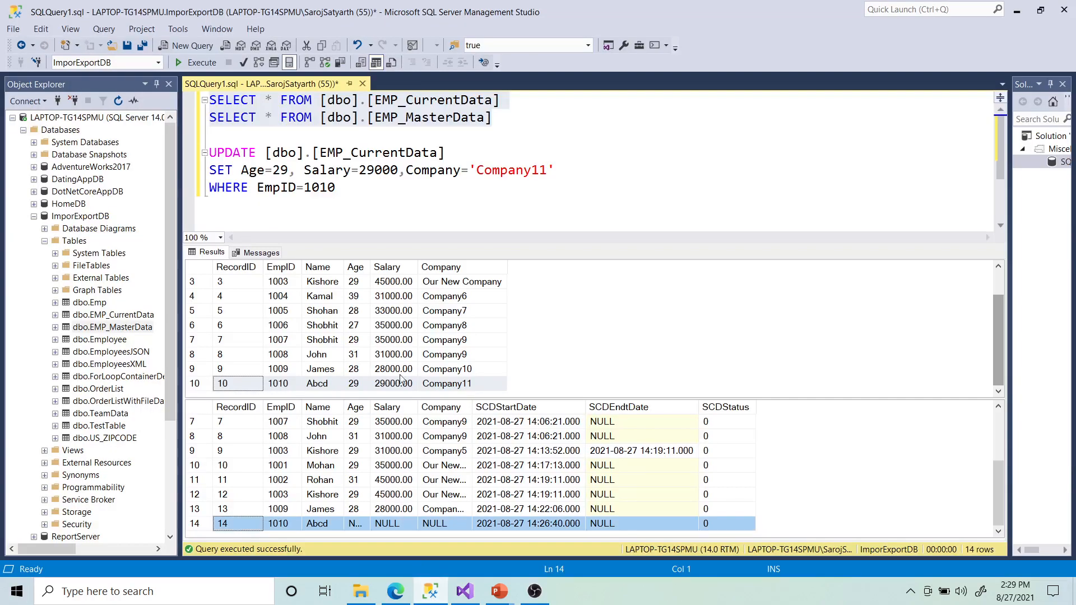
{"action": "left_click_drag", "start_coordinate": [504, 119], "coordinate": [208, 101]}
{"action": "left_click", "coordinate": [199, 62]}
{"action": "scroll", "coordinate": [863, 386], "scroll_direction": "down", "scroll_amount": 1}
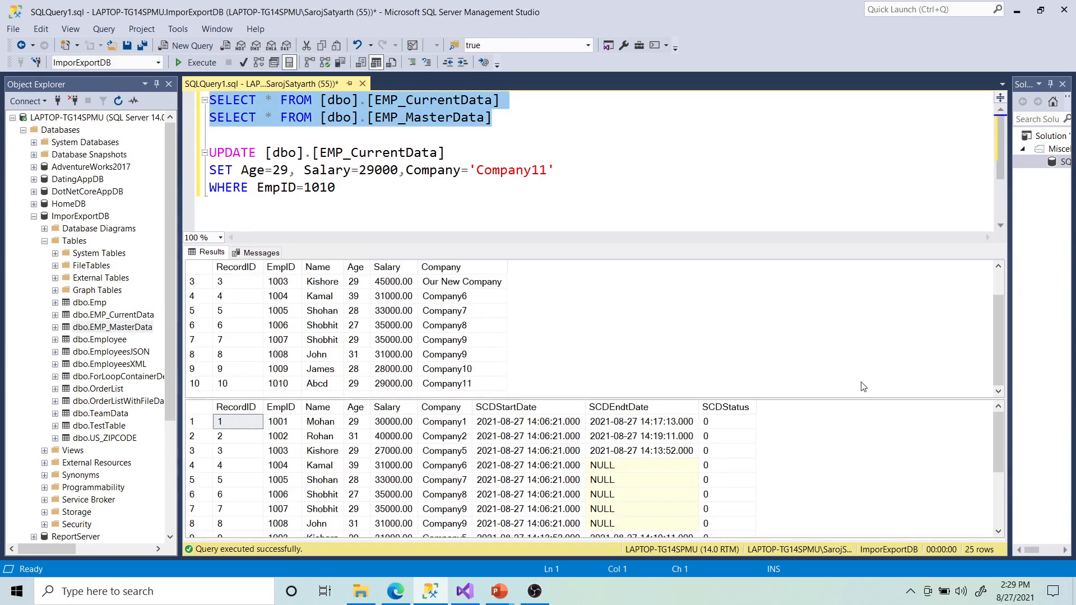
{"action": "scroll", "coordinate": [852, 507], "scroll_direction": "down", "scroll_amount": 3}
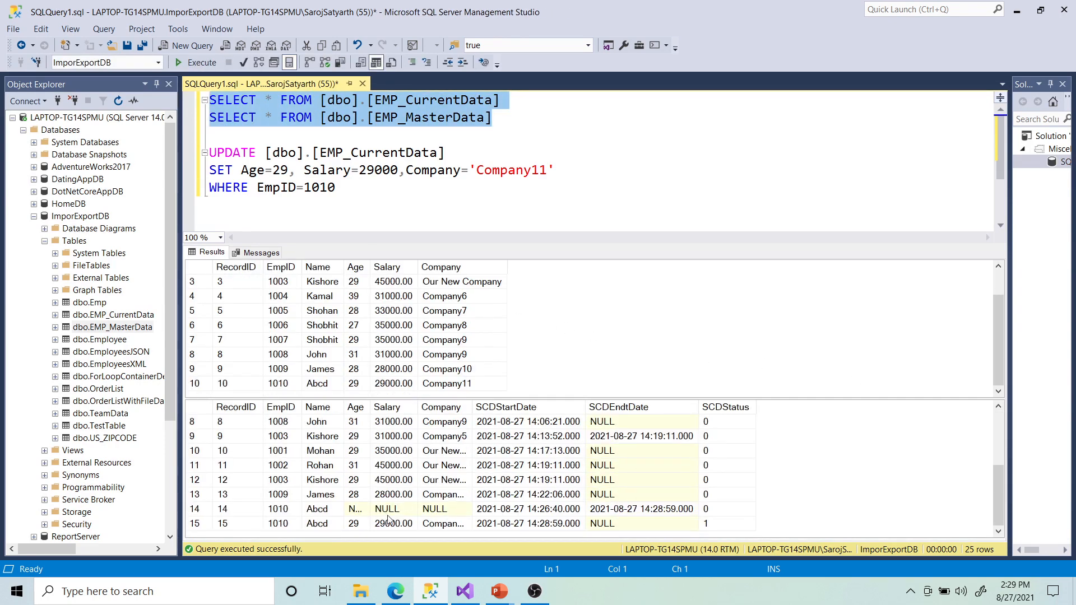
Step: Compare the two EmpID 1010 rows in the EMP_MasterData results, examining their Name, Age, Company and SCDStatus values
{"action": "left_click", "coordinate": [708, 509]}
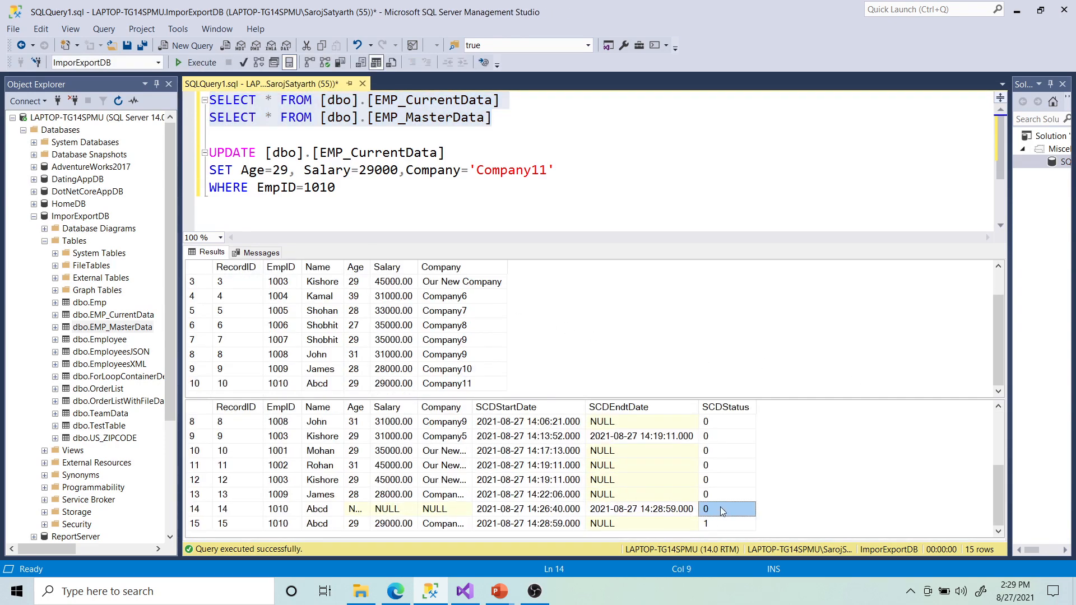
{"action": "left_click", "coordinate": [354, 510]}
{"action": "left_click", "coordinate": [448, 510]}
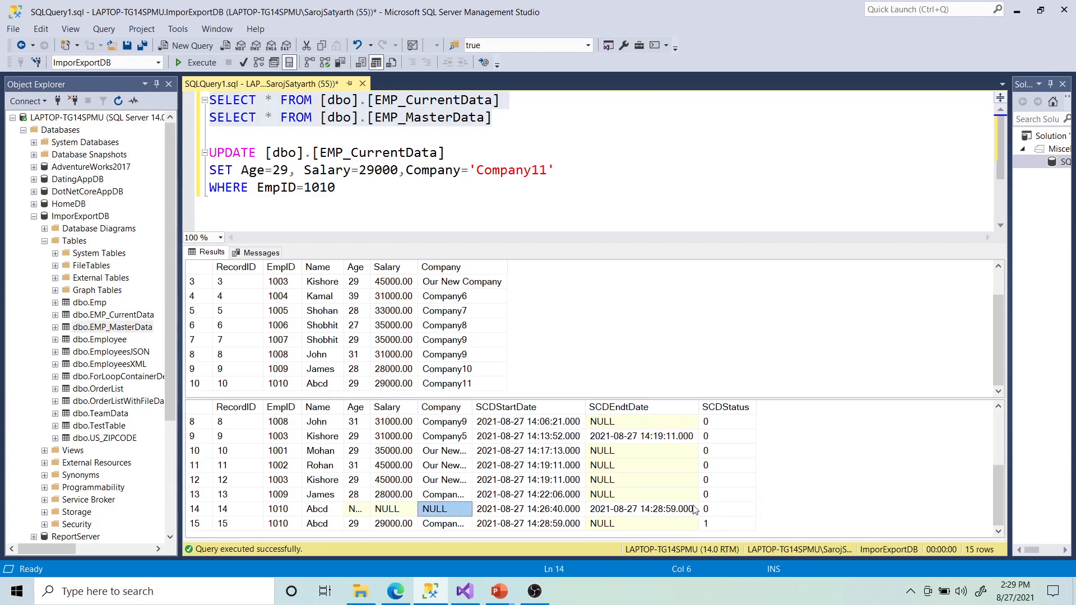
{"action": "left_click", "coordinate": [707, 510]}
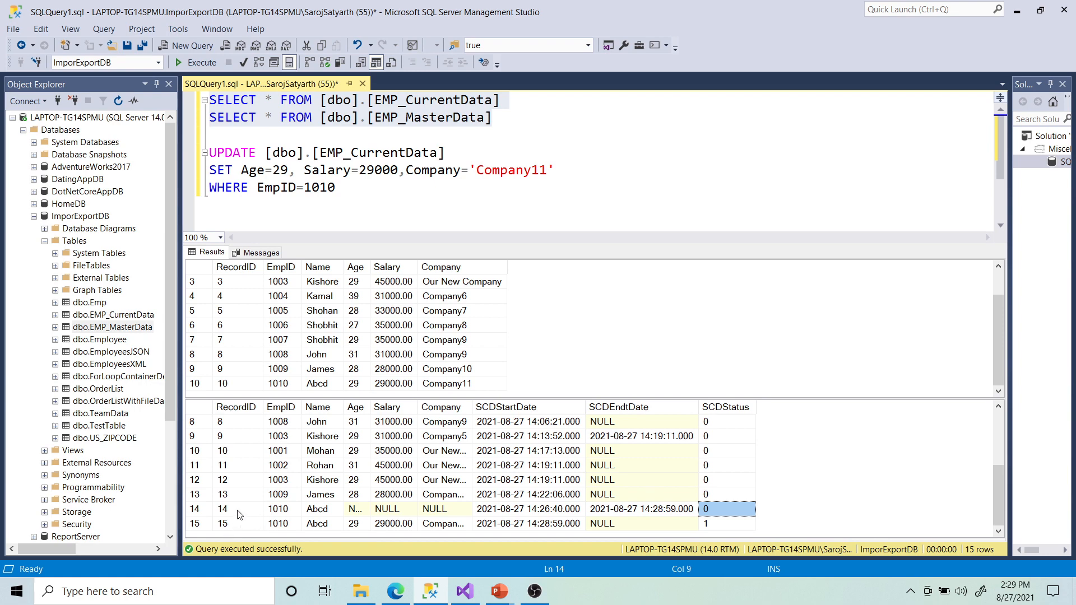
{"action": "left_click", "coordinate": [192, 509]}
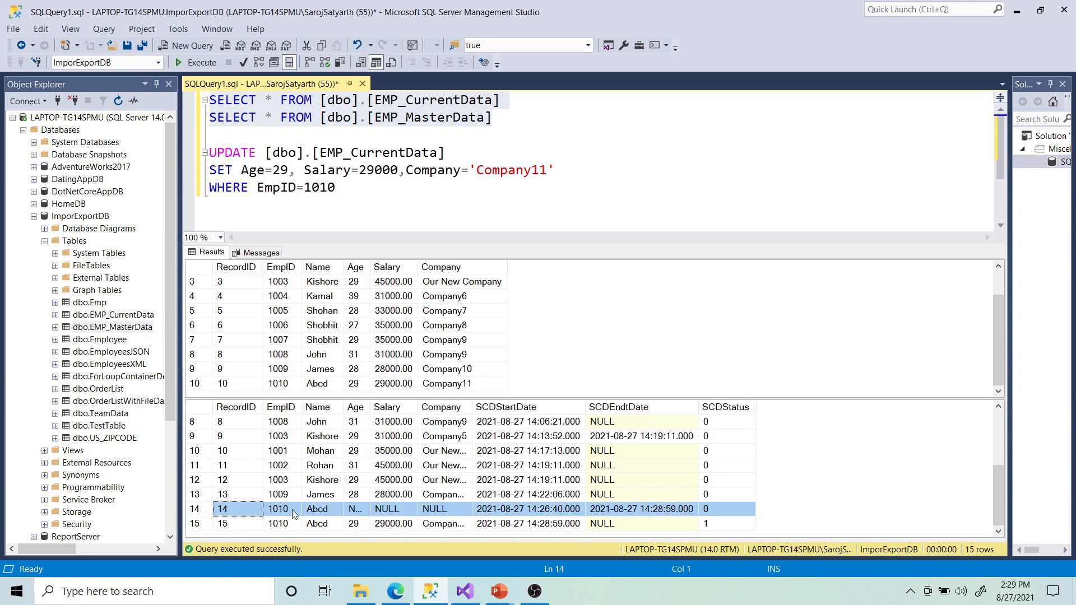
{"action": "left_click", "coordinate": [199, 524]}
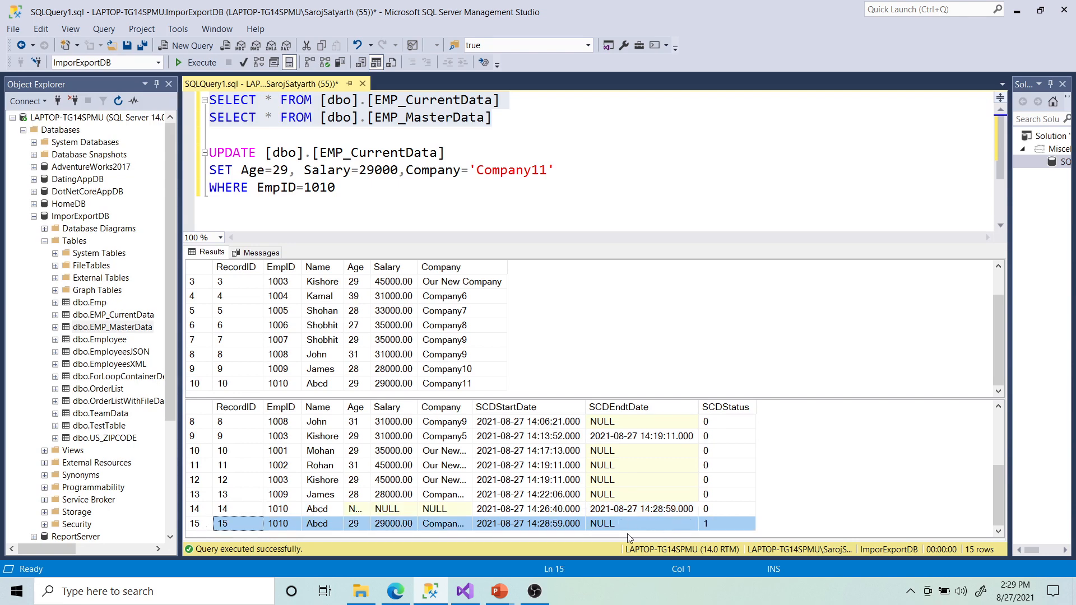
{"action": "left_click", "coordinate": [276, 511]}
{"action": "left_click", "coordinate": [313, 511]}
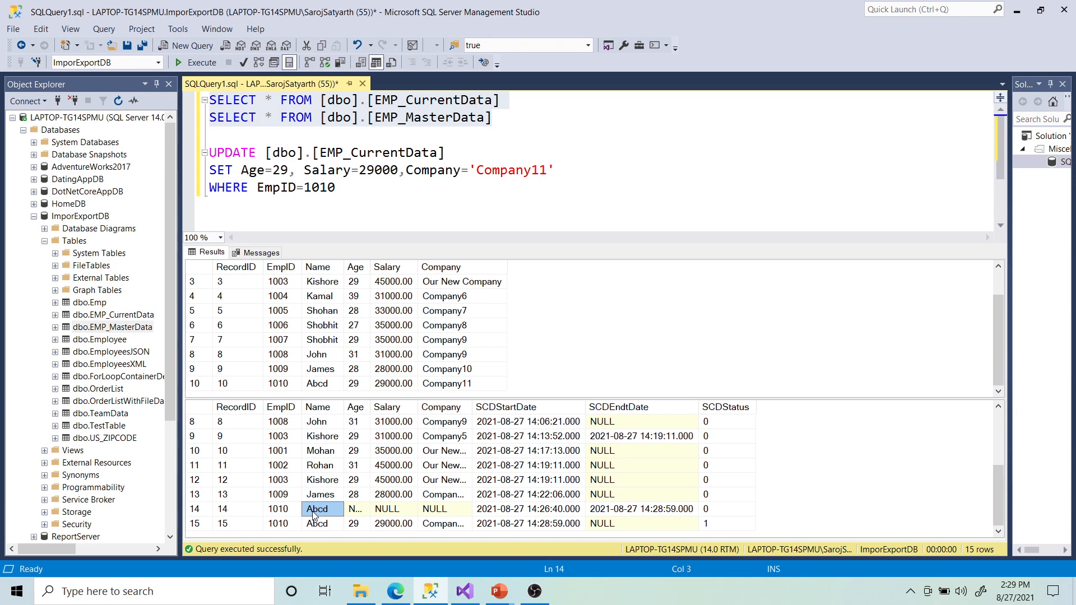
{"action": "left_click", "coordinate": [712, 511]}
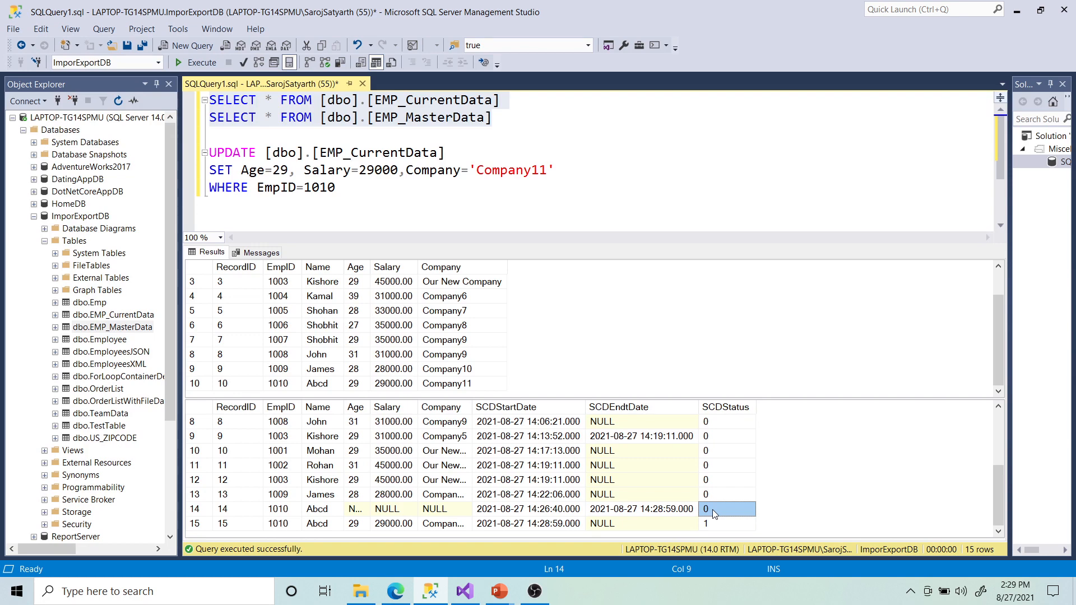
{"action": "left_click", "coordinate": [197, 511]}
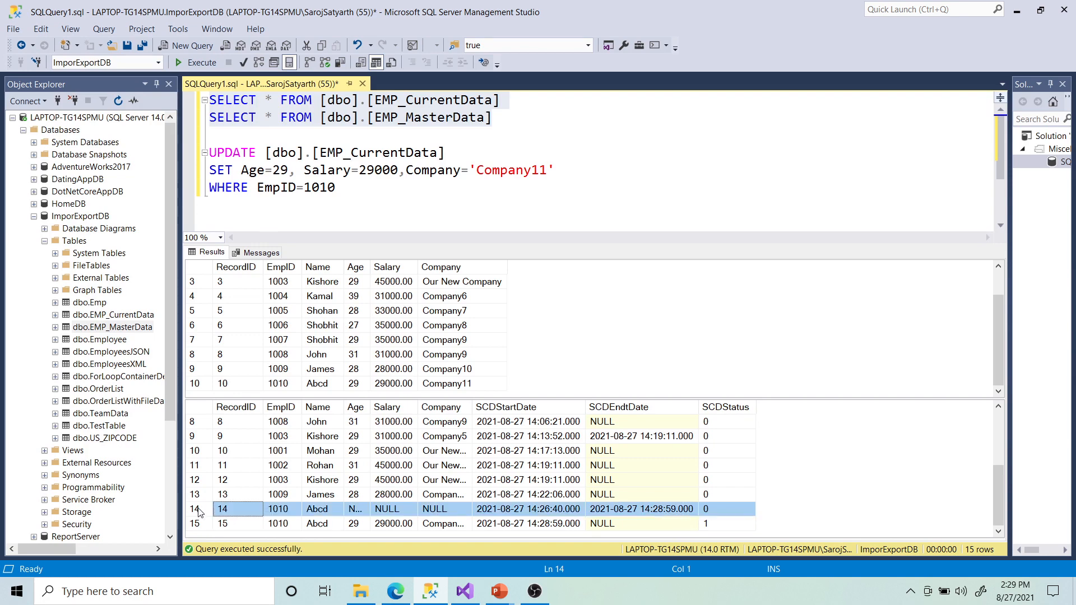
{"action": "left_click", "coordinate": [197, 525]}
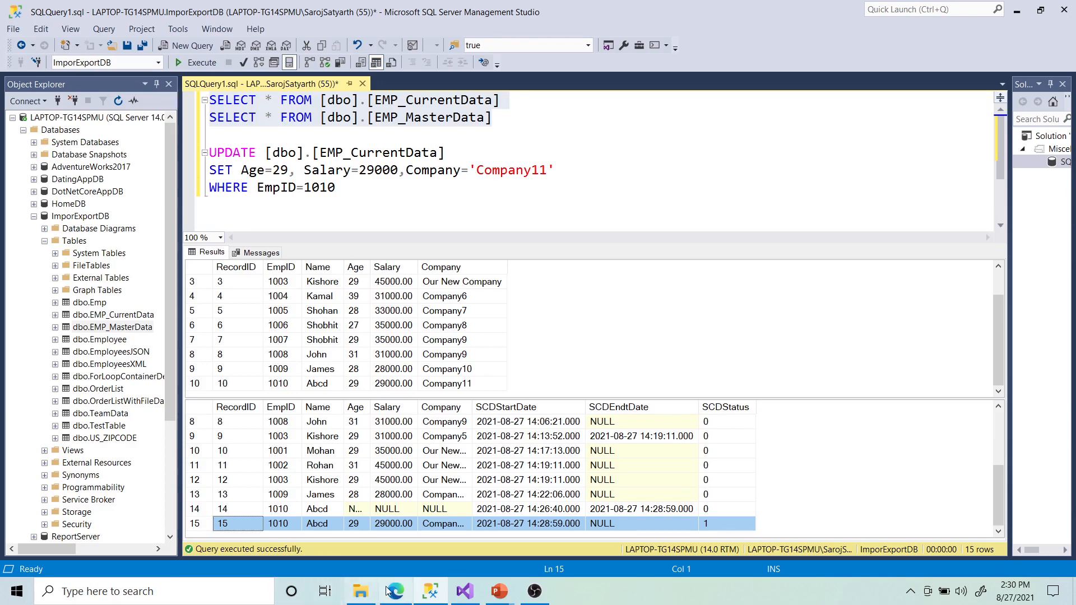
Step: Switch to Visual Studio and review the Slowly Changing Dimension outputs in the executed data flow
{"action": "left_click", "coordinate": [465, 591]}
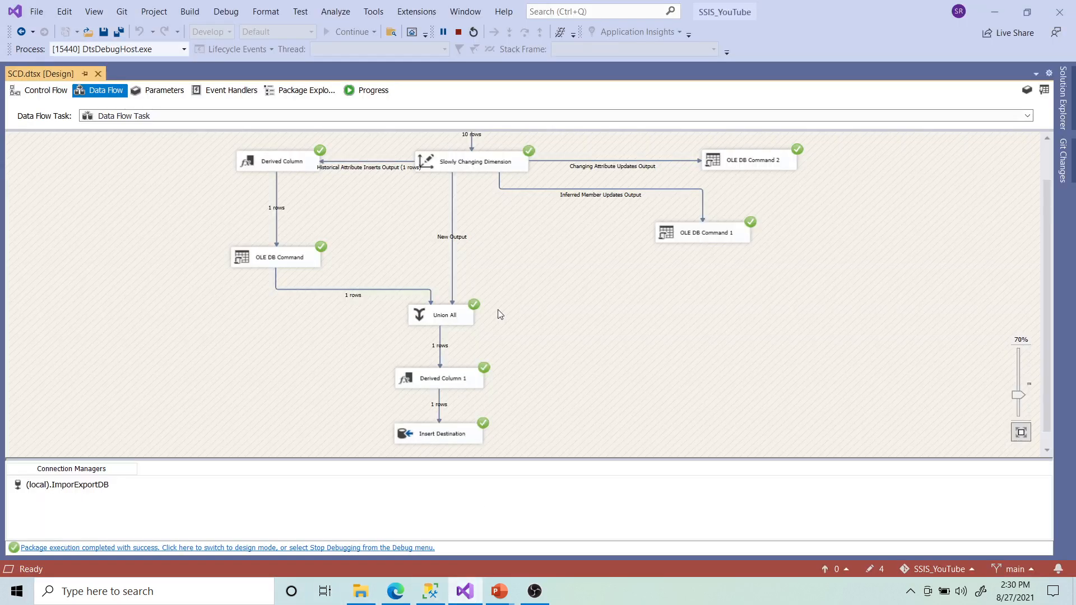
{"action": "scroll", "coordinate": [653, 308], "scroll_direction": "up", "scroll_amount": 1}
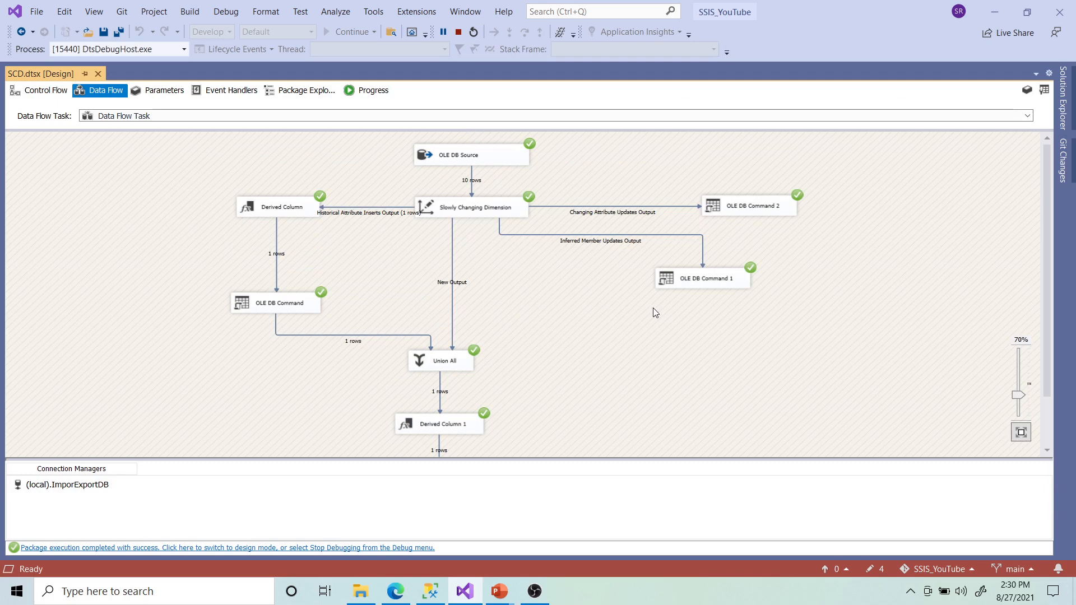